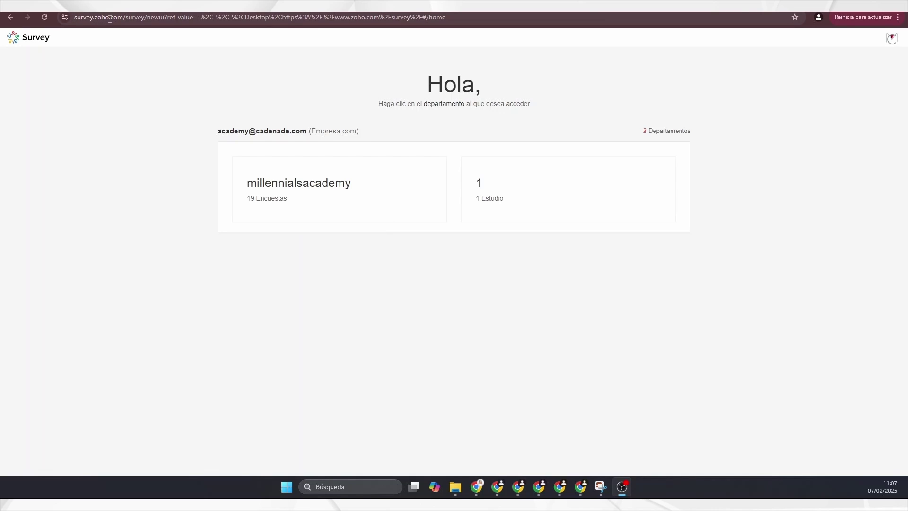
Mark millennialsacademy as the default department and open it to look through its survey list
double_click(110, 19)
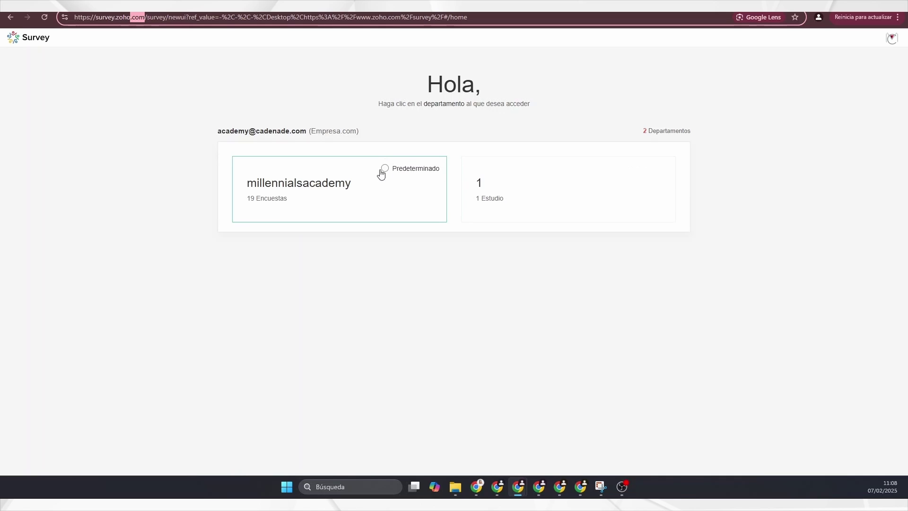
click(385, 170)
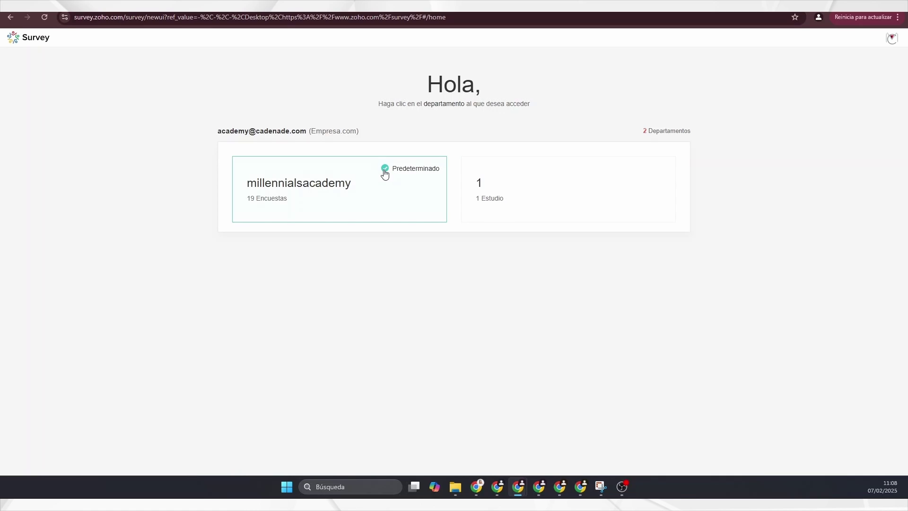
click(351, 190)
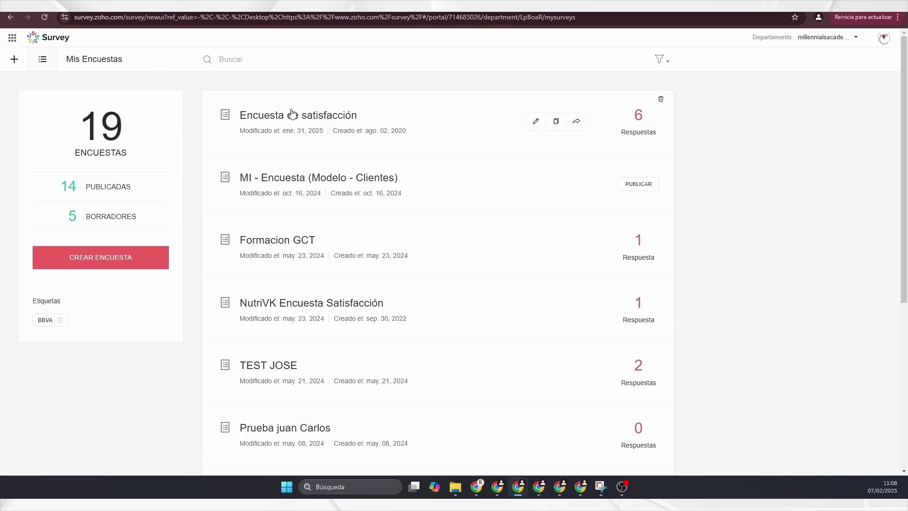
scroll(368, 175, down, 5)
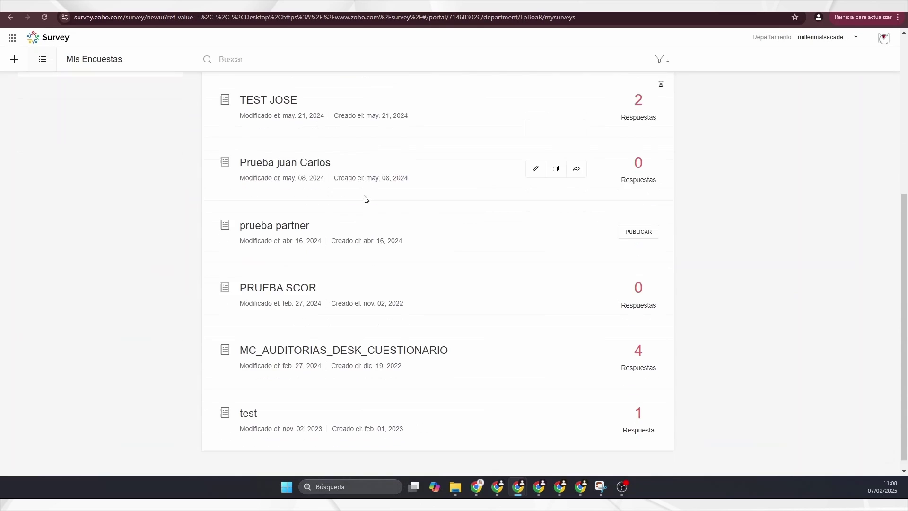
scroll(360, 227, up, 4)
scroll(359, 224, up, 2)
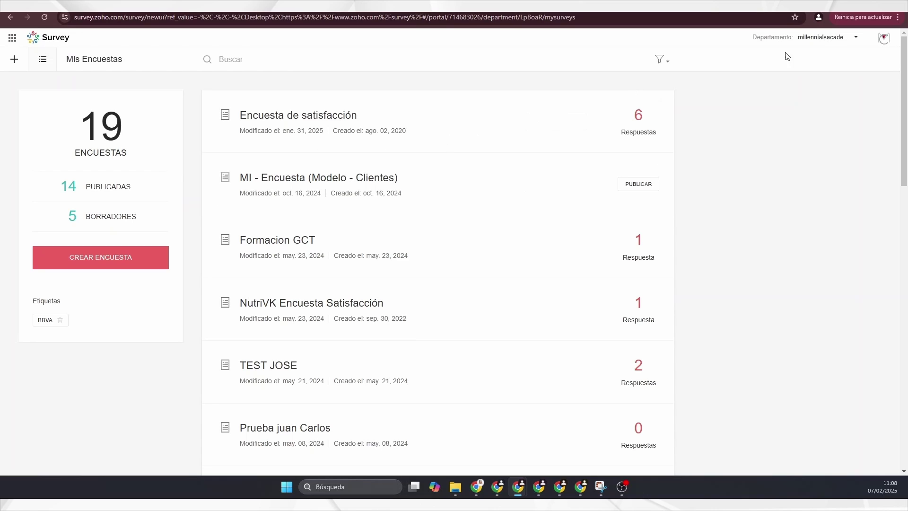
Switch the active department to 1
click(838, 43)
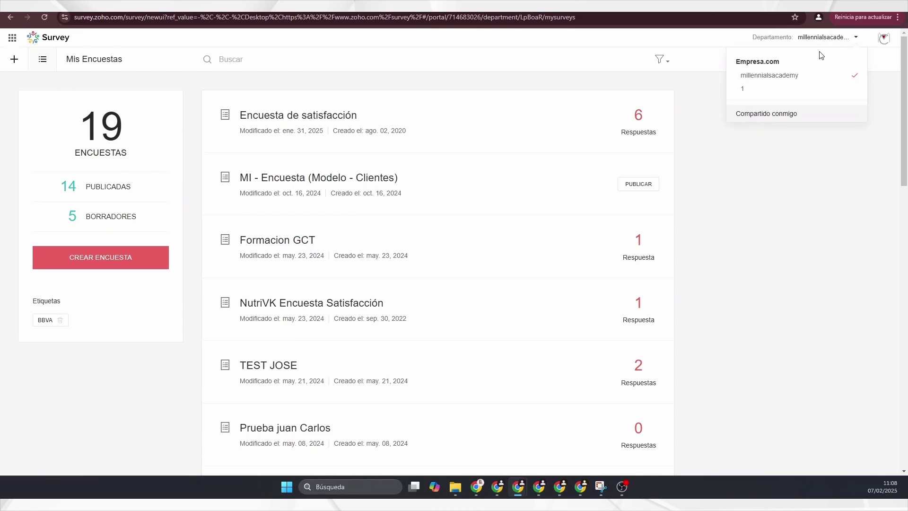
click(758, 91)
mouse_move(284, 105)
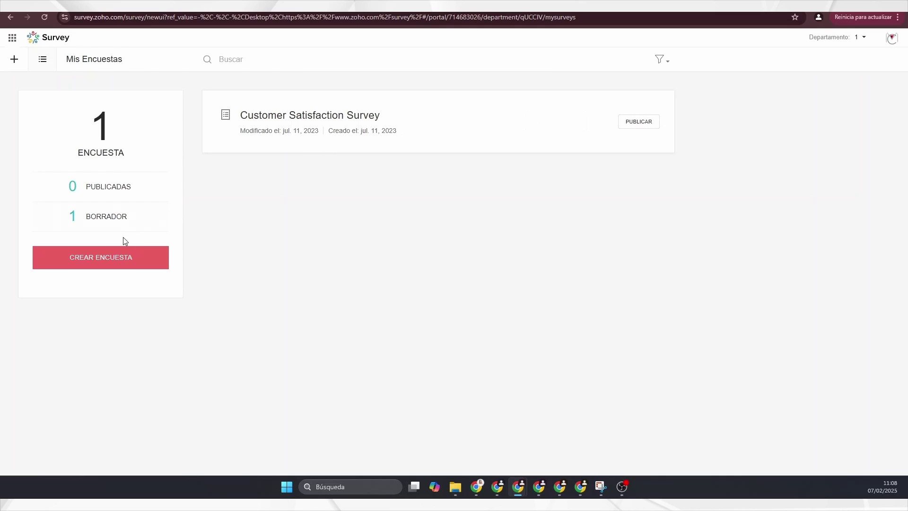
Start a new survey with the name MC_01 and check the available categories without choosing one
click(100, 263)
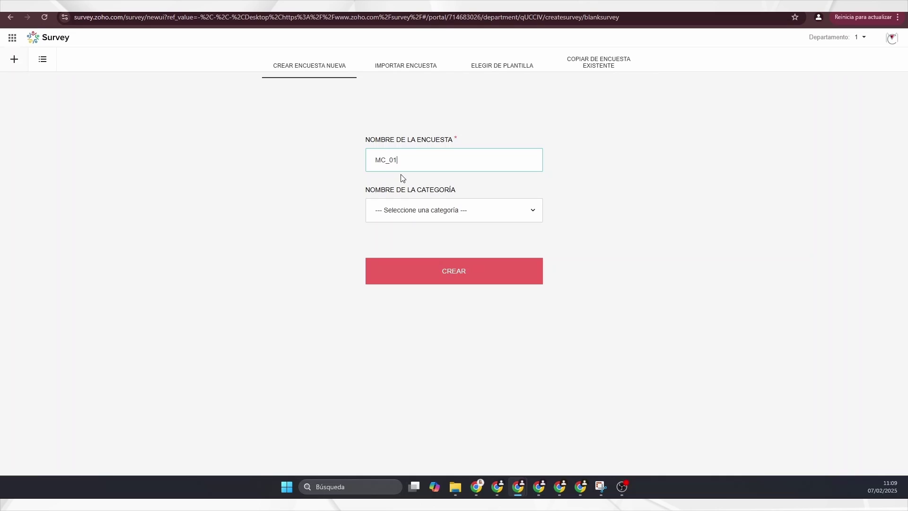
click(419, 213)
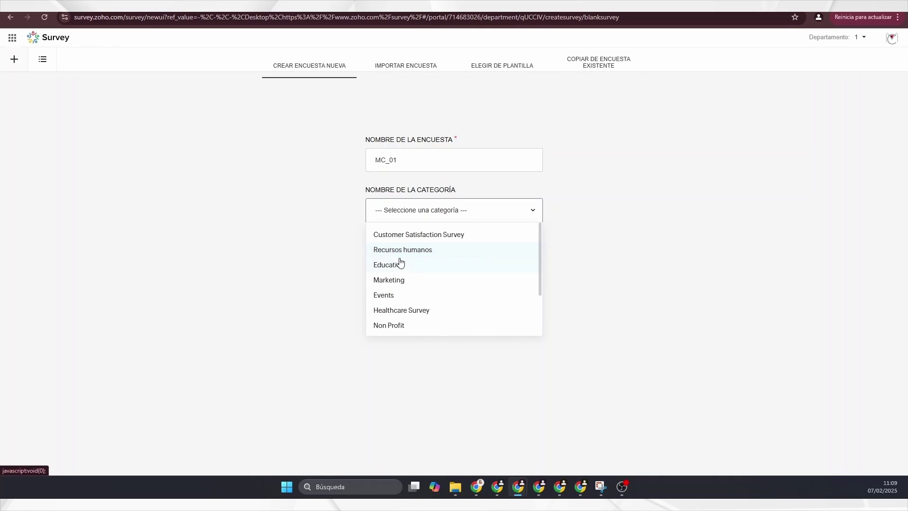
scroll(434, 284, down, 2)
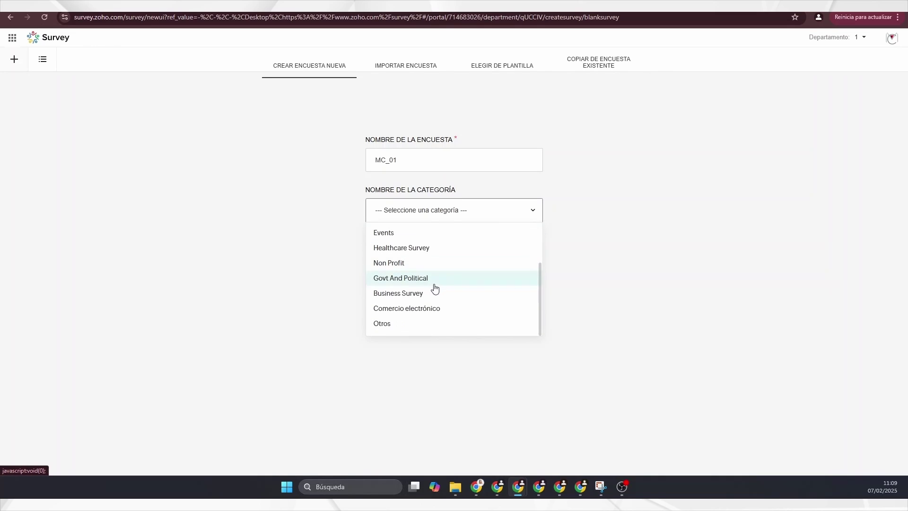
scroll(434, 290, up, 2)
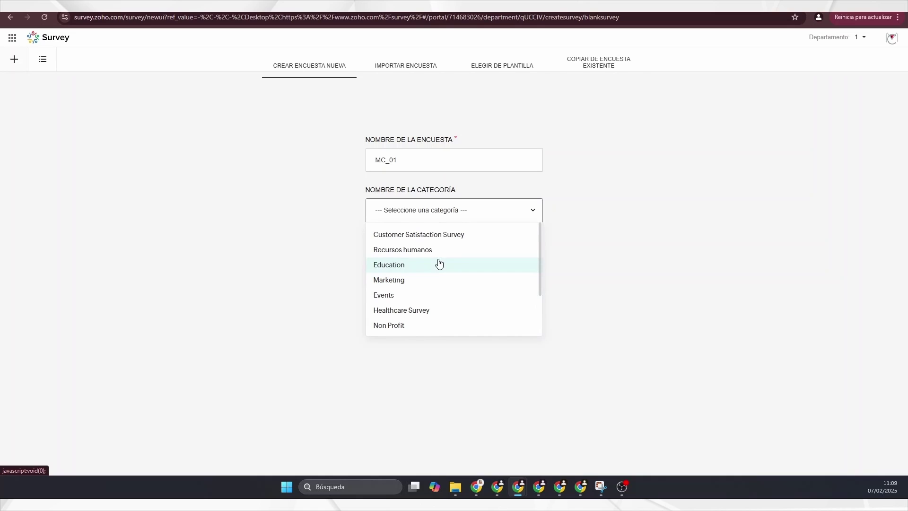
click(458, 98)
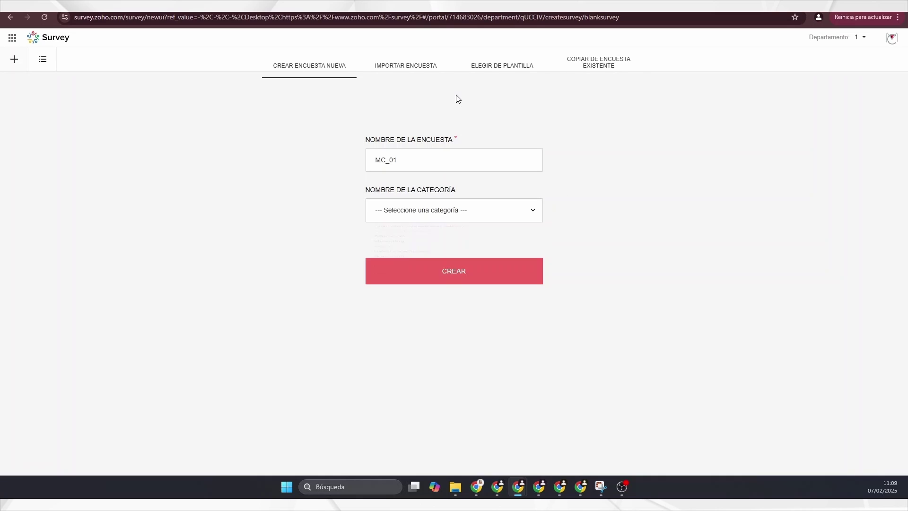
Review the supported file formats for importing a survey and browse the list of survey templates
click(405, 73)
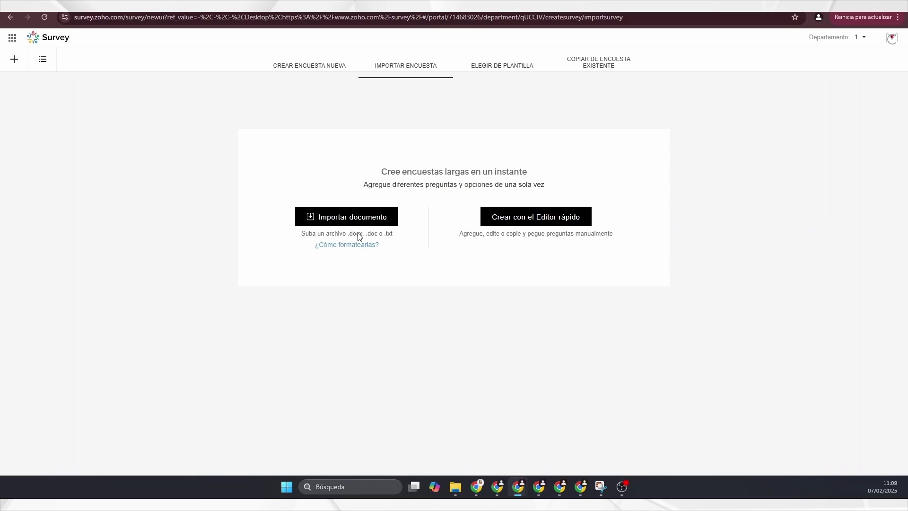
drag(348, 234, 391, 236)
click(494, 67)
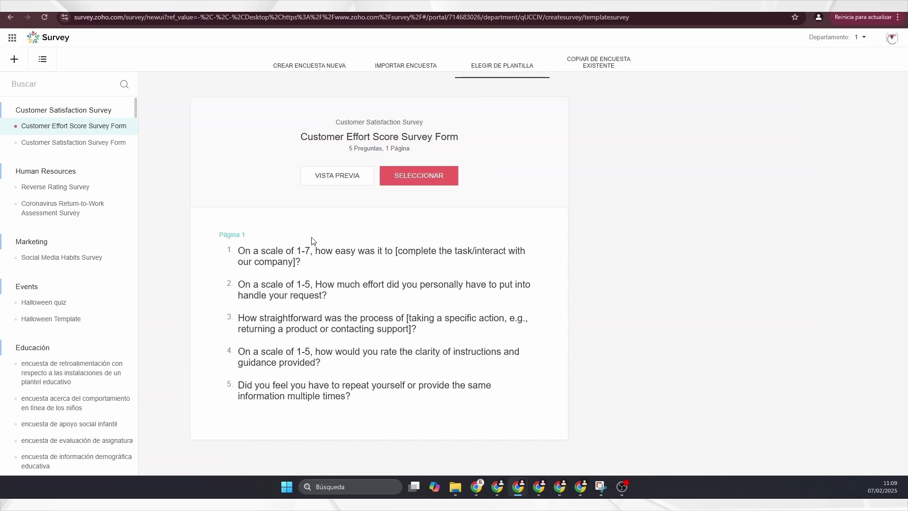
scroll(71, 177, down, 1)
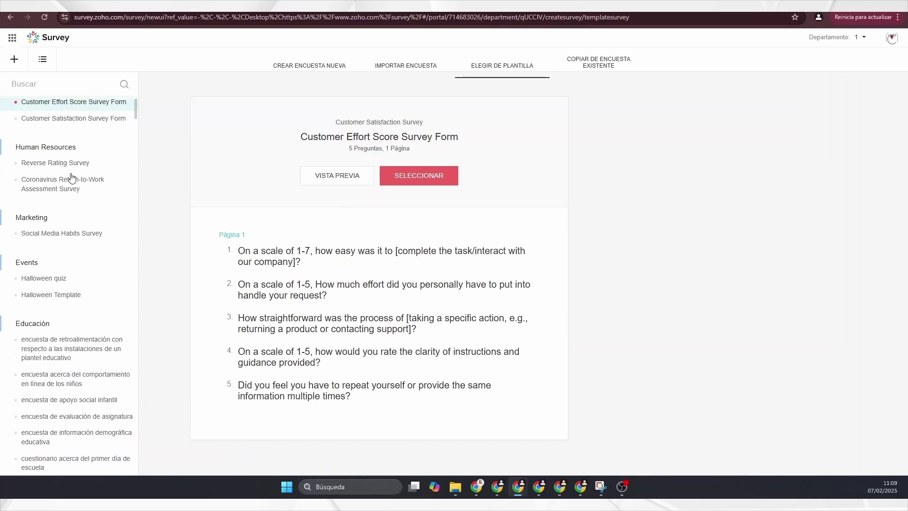
scroll(71, 177, down, 15)
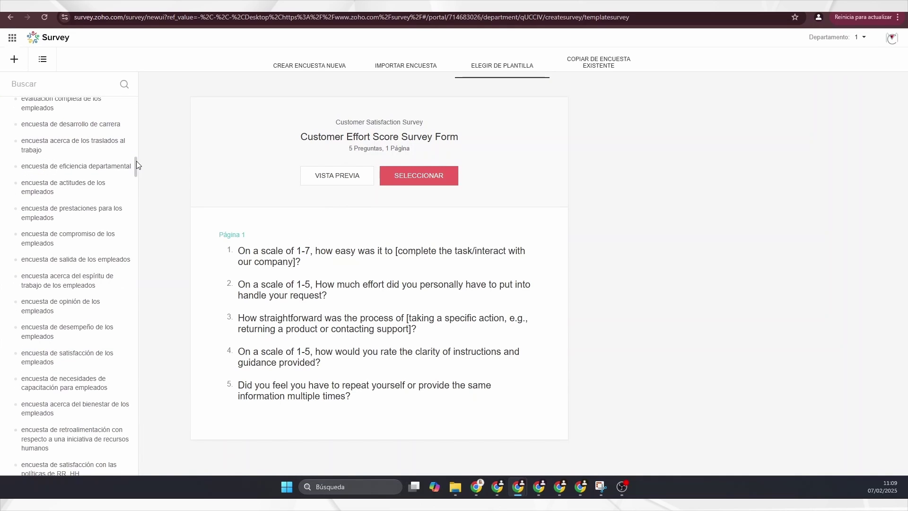
drag(137, 164, 135, 68)
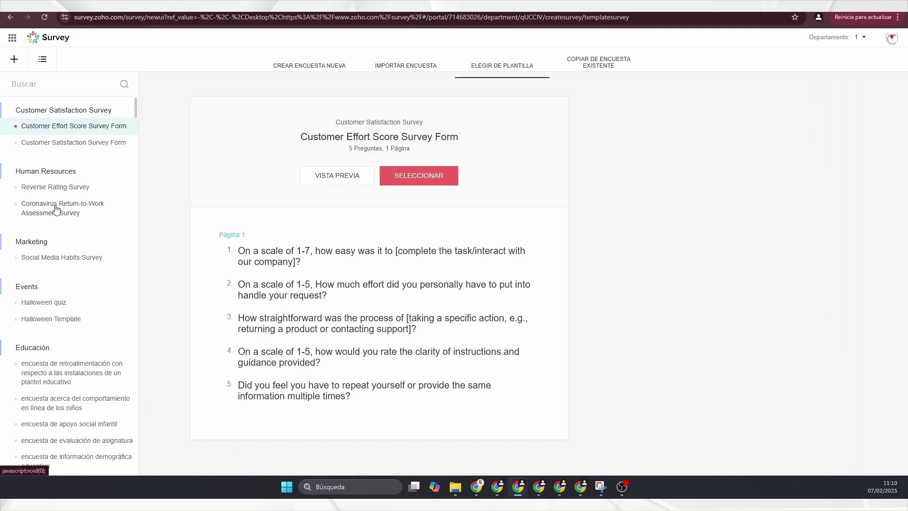
View the questions of the Reverse Rating Survey template and the existing surveys available for copying
click(60, 187)
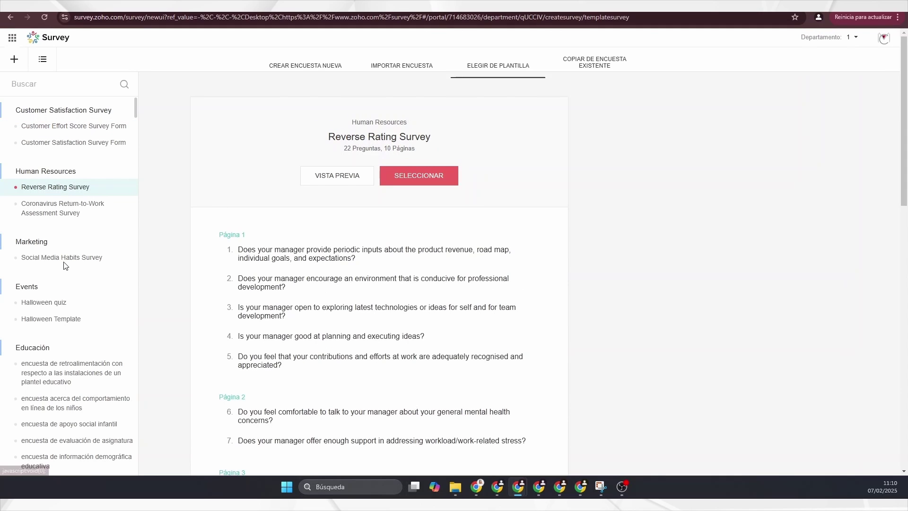
scroll(71, 272, down, 3)
scroll(75, 269, up, 3)
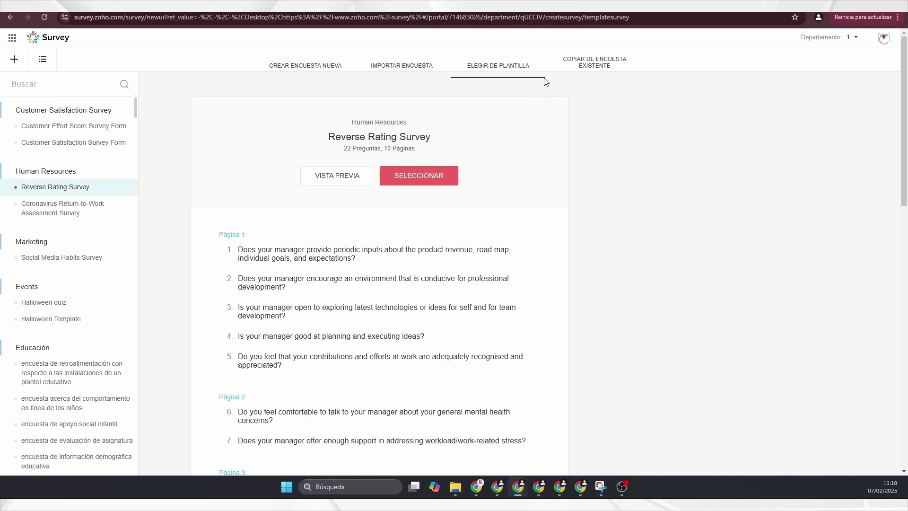
click(581, 70)
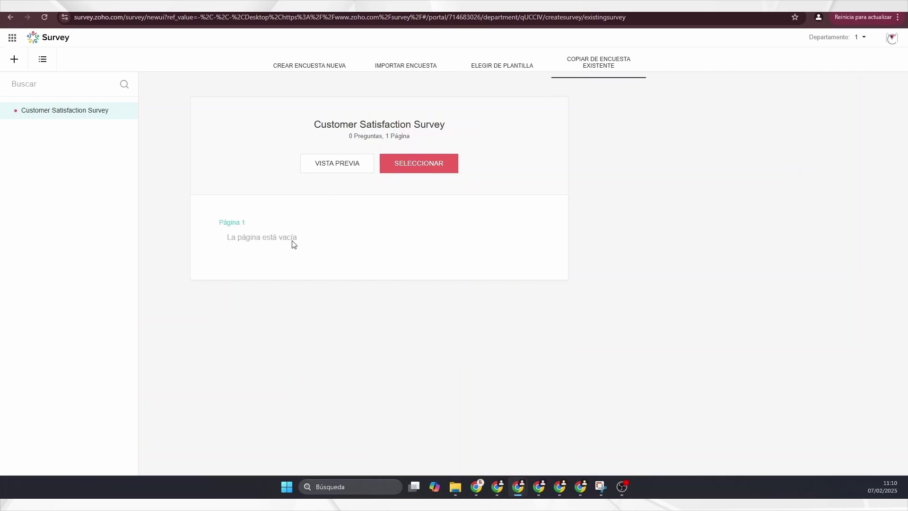
click(513, 69)
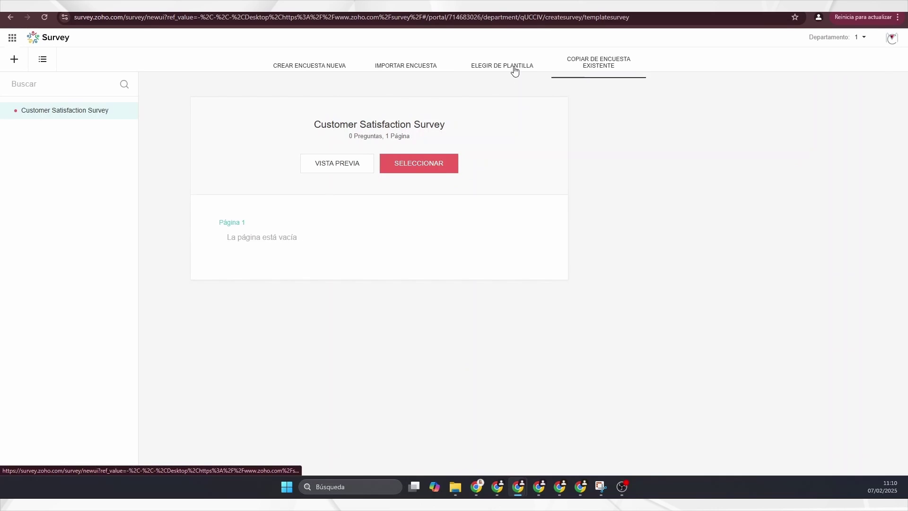
Create the blank survey MC_01 without a category and look through the question types in its editor
click(330, 68)
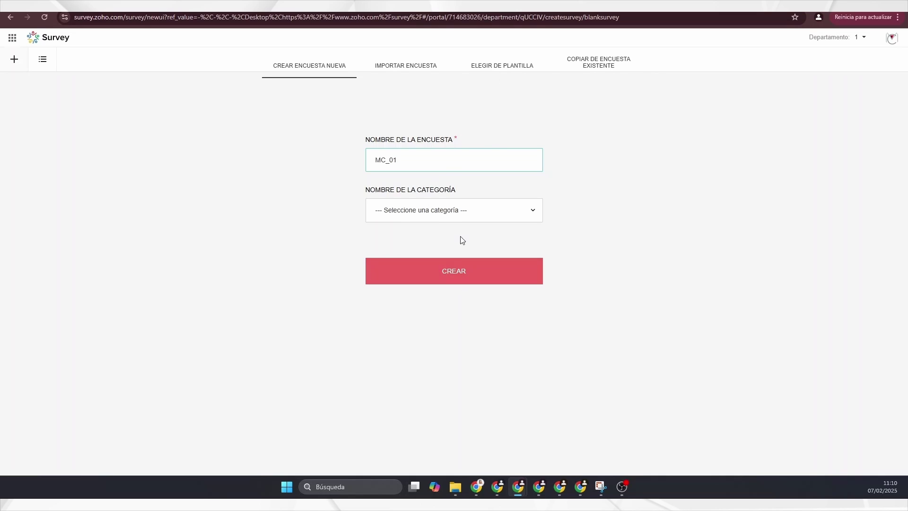
click(455, 272)
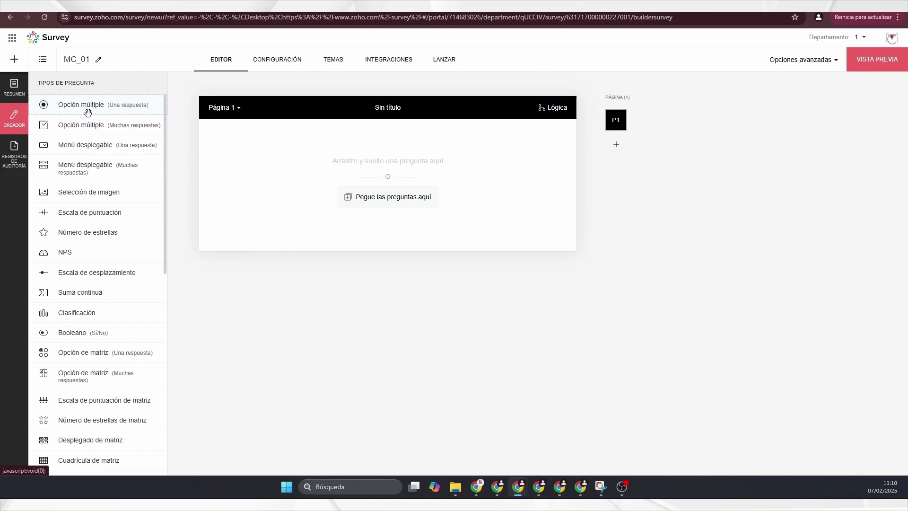
scroll(99, 147, down, 3)
scroll(99, 147, down, 8)
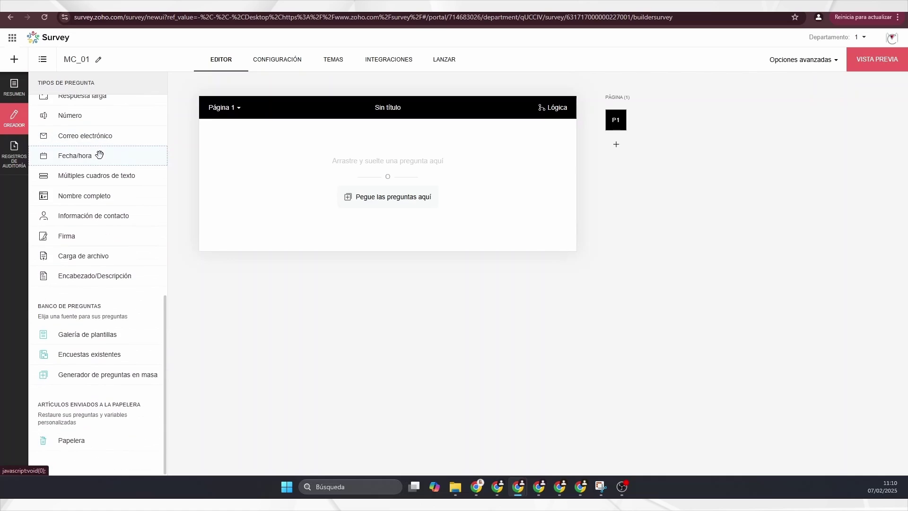
scroll(99, 155, up, 10)
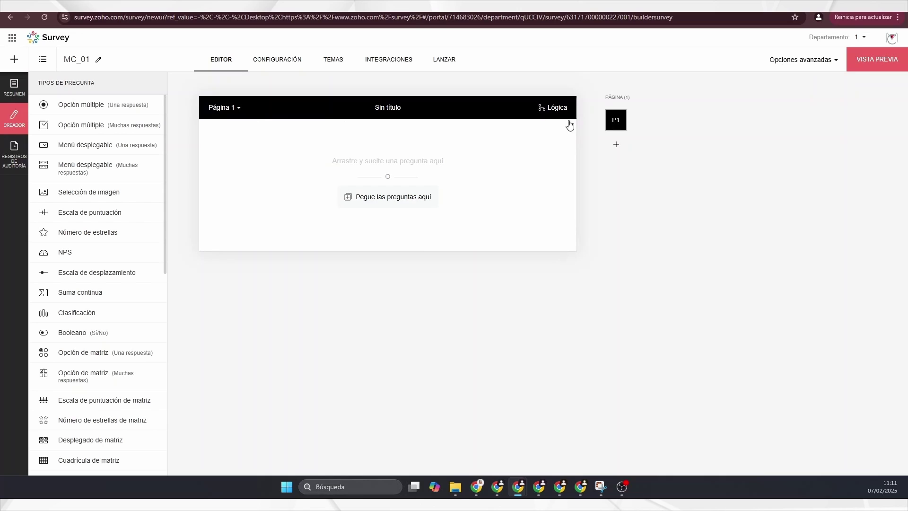
Add a second page to the survey, leaving its title and description empty
click(617, 146)
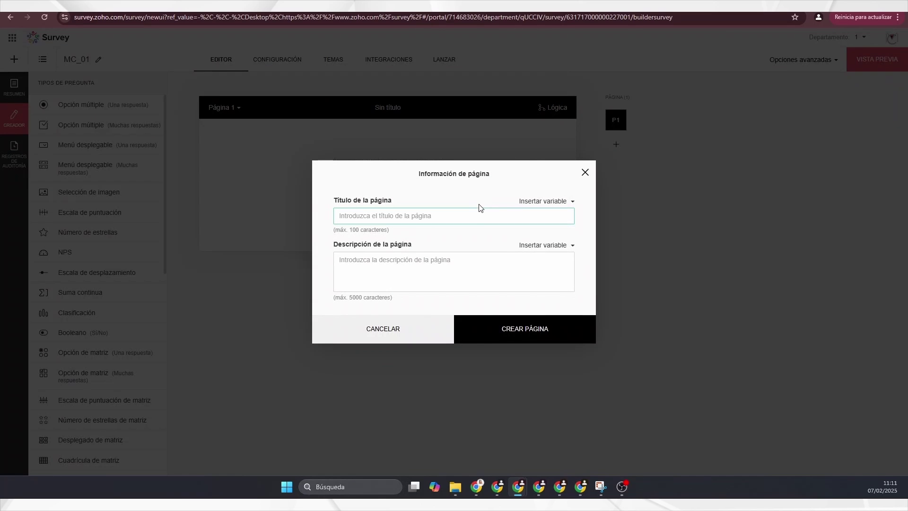
click(509, 338)
scroll(305, 212, up, 1)
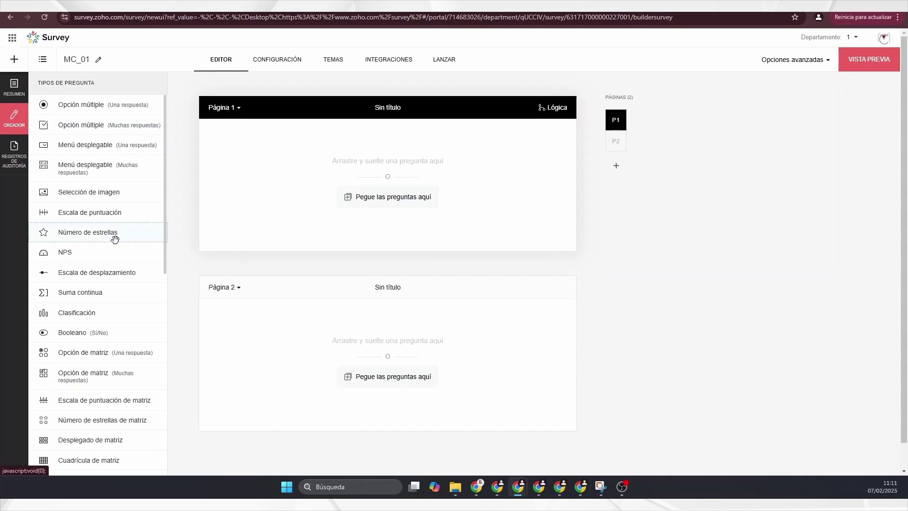
Set the title of page 1 to "Datos del encuestado", check the insertable variables, and save
click(388, 109)
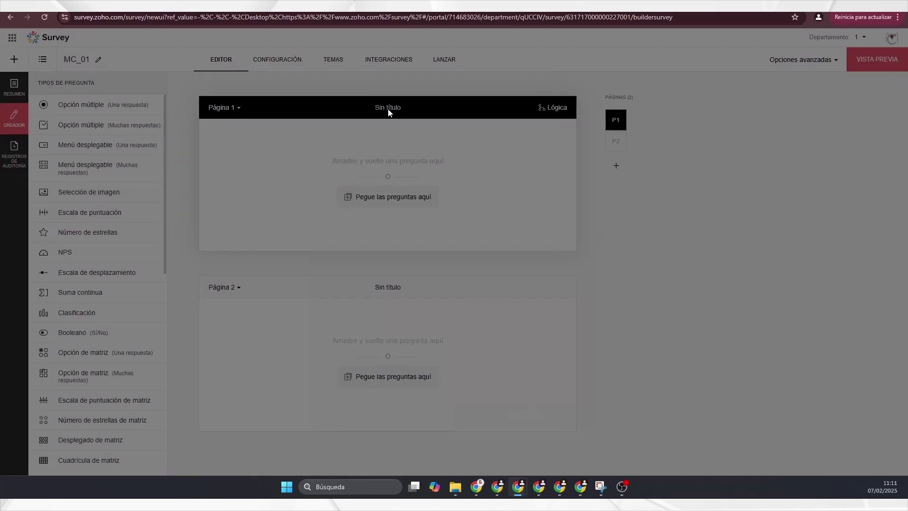
text(Datos del en)
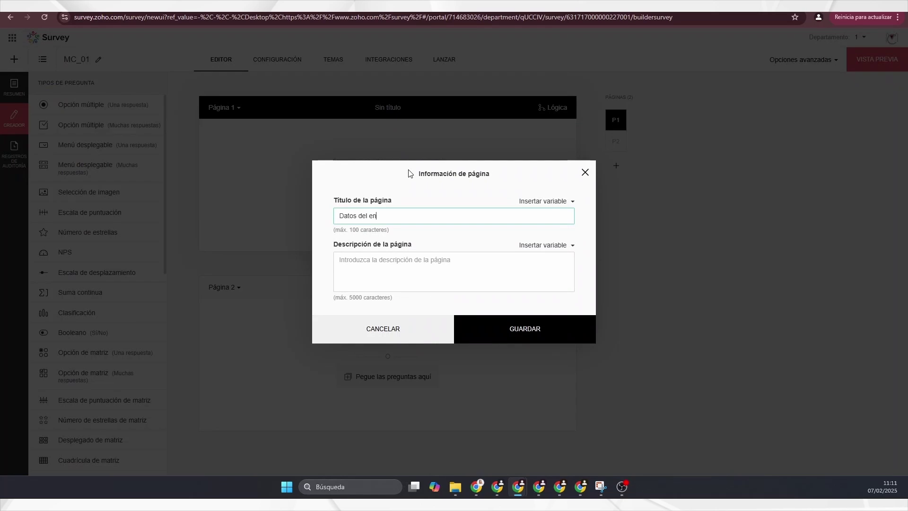
text(cuestado)
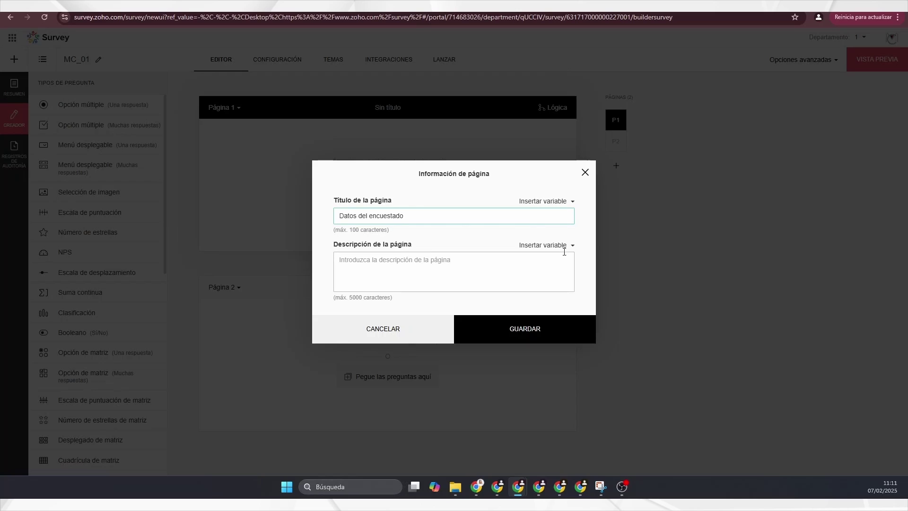
click(572, 202)
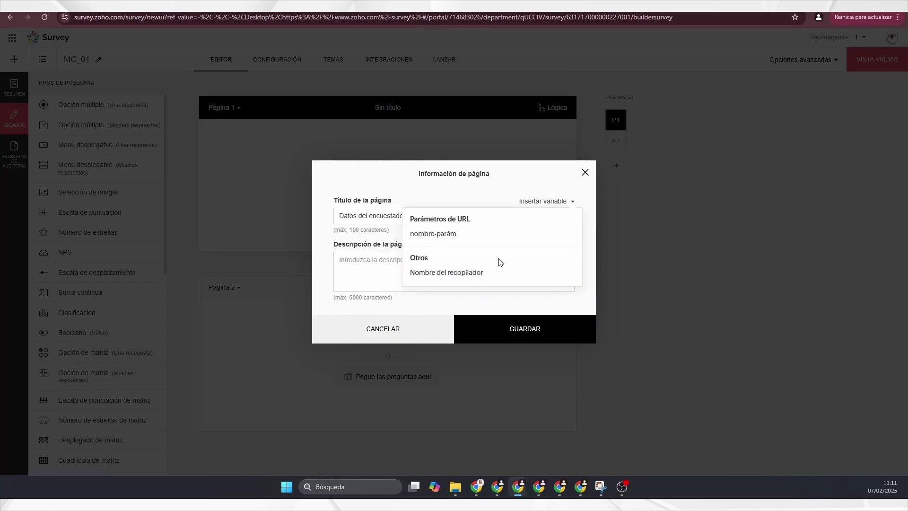
click(505, 326)
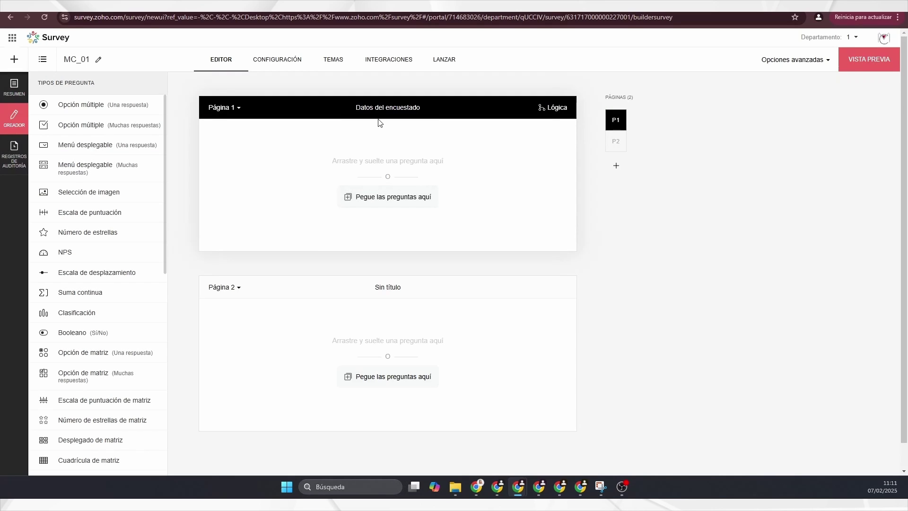
Set the title of page 2 to "Valoración del servicio" and save it
click(393, 292)
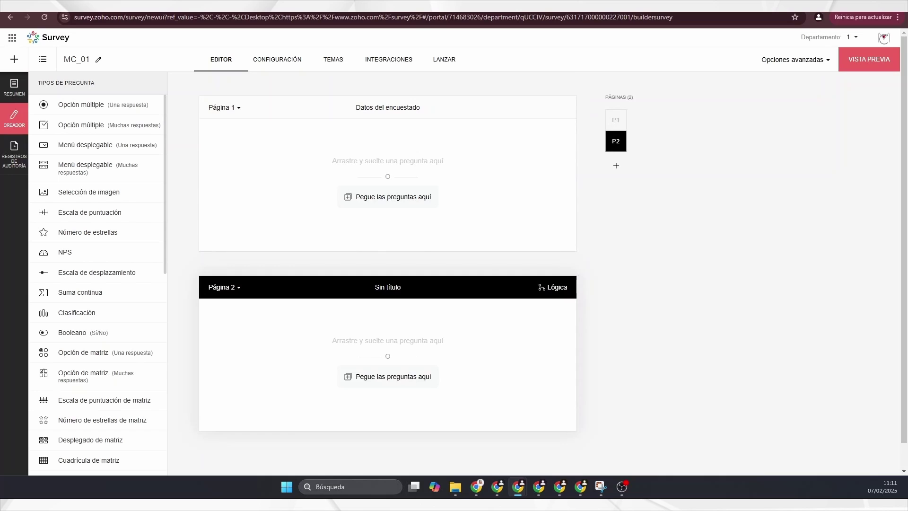
click(389, 287)
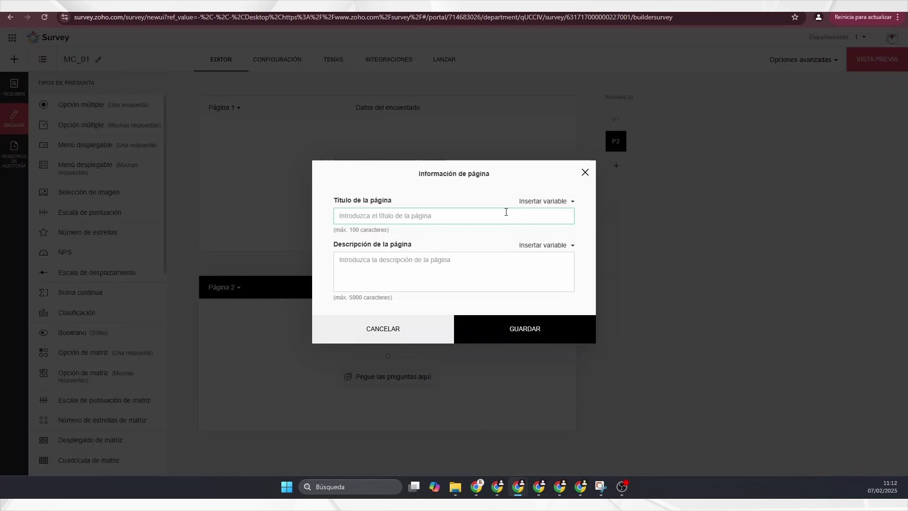
text(Valoración del servicio)
click(503, 329)
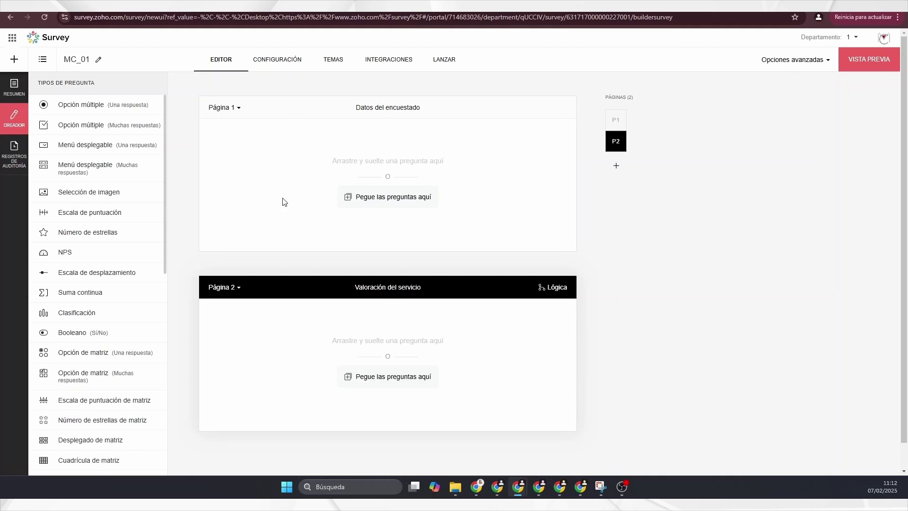
Add the short-answer question "Escribe tu dirección de correo" to page 1 through bulk question entry and save it
click(378, 201)
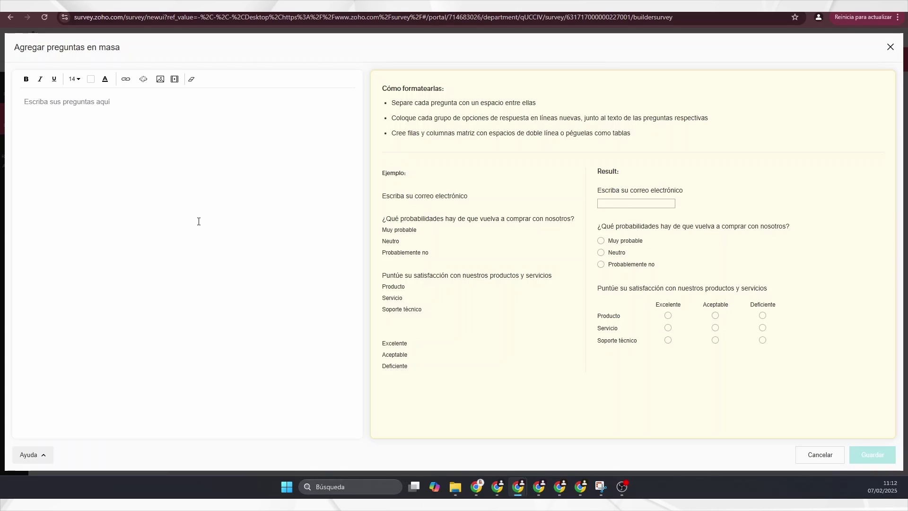
text(Esc)
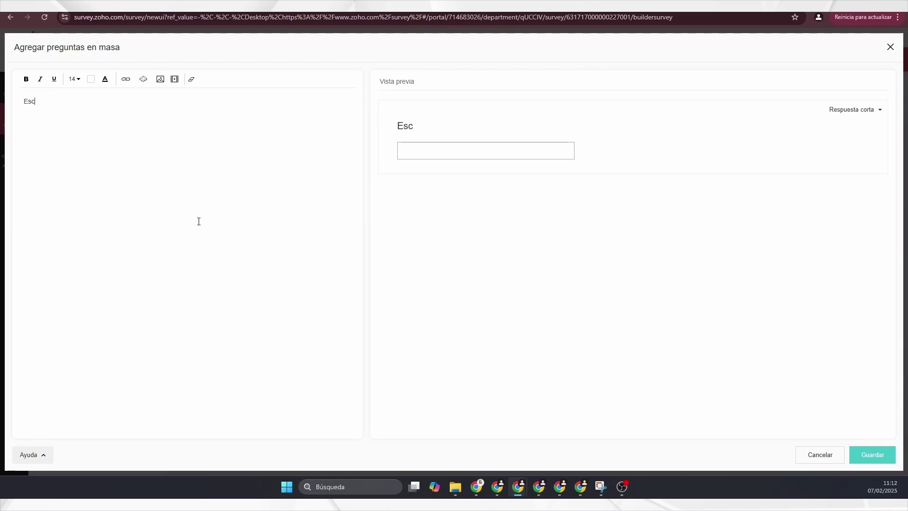
text(ribe tu dirección de correo)
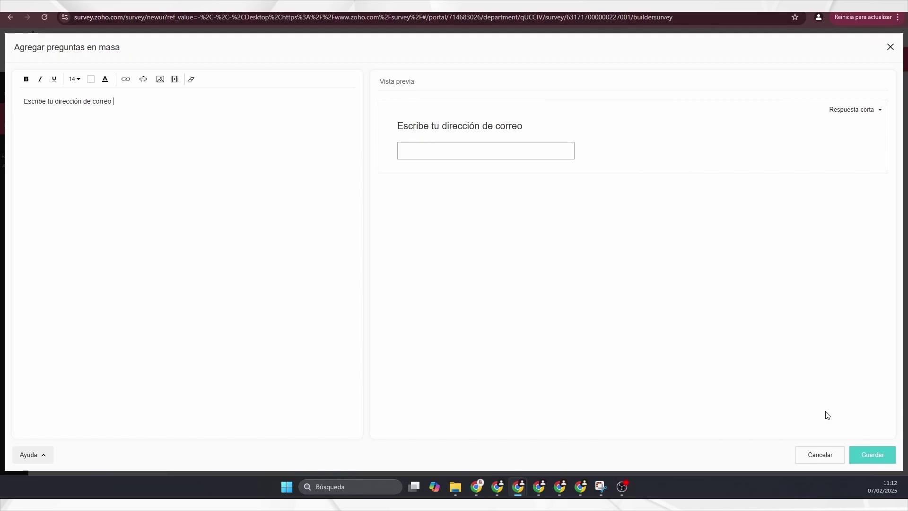
click(865, 455)
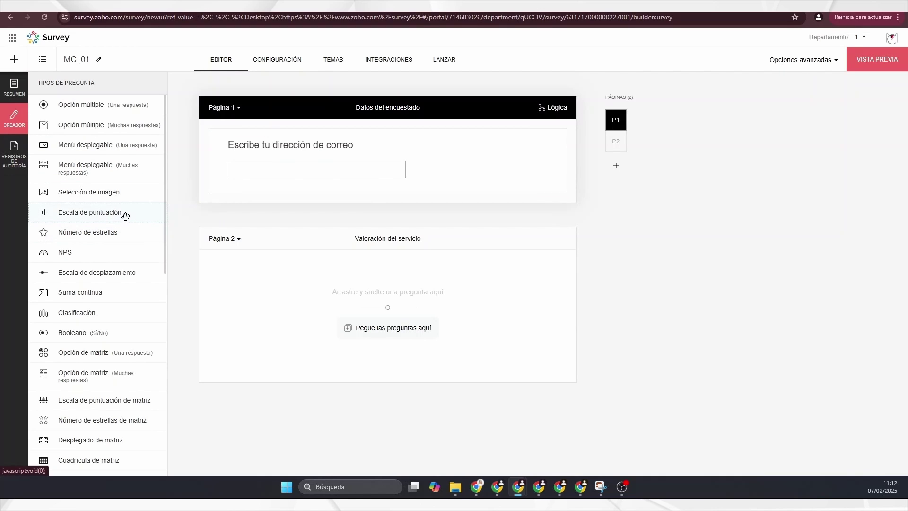
Add a Número question titled "edad" below the email question on page 1 and save it
scroll(94, 218, down, 9)
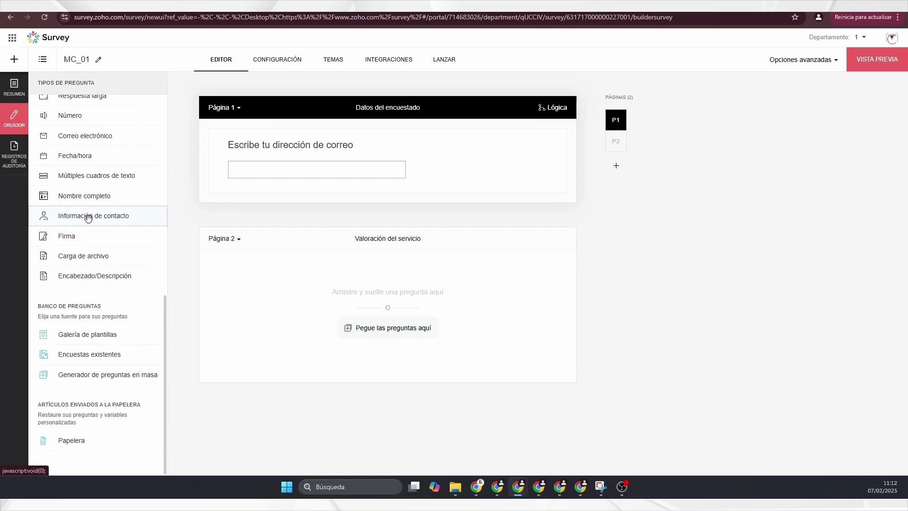
scroll(85, 197, up, 2)
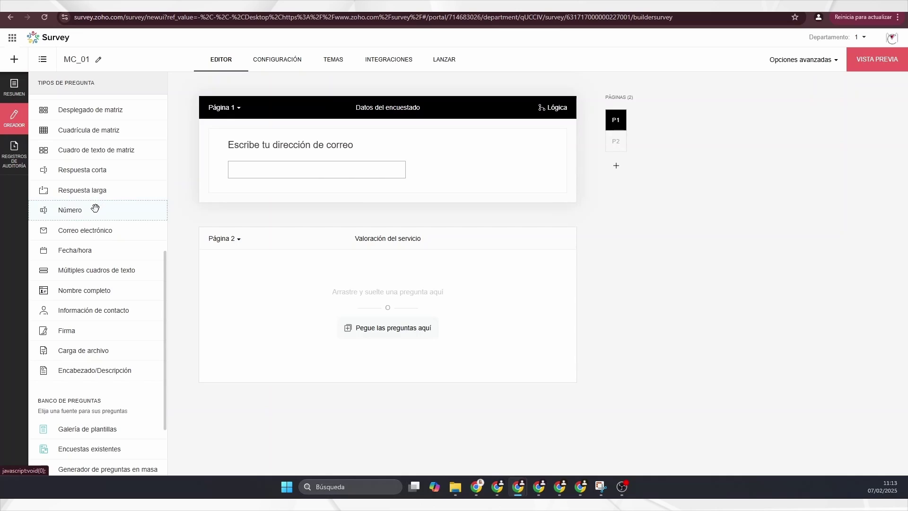
drag(64, 211, 346, 203)
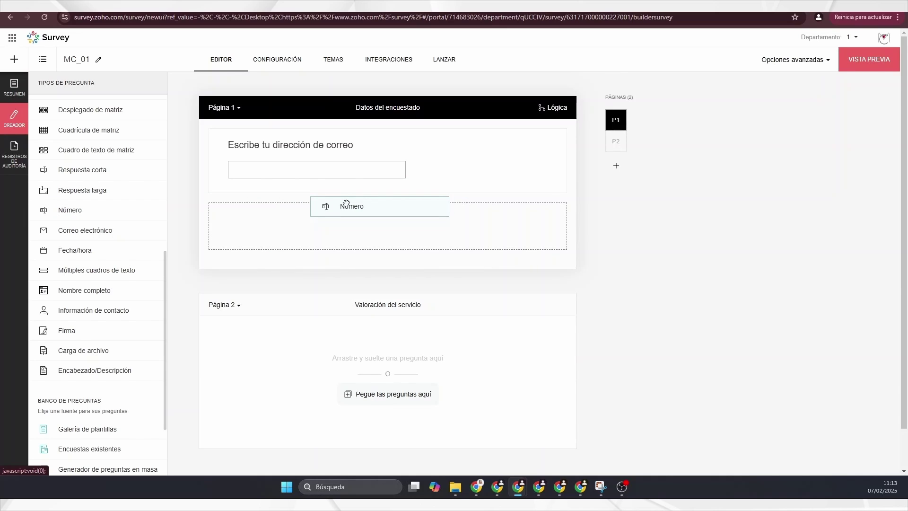
drag(346, 203, 314, 203)
text(edad)
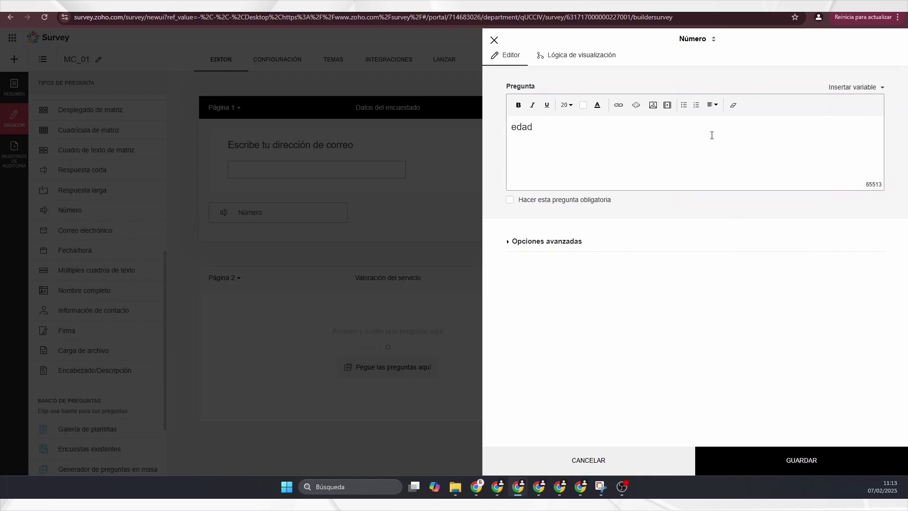
click(724, 473)
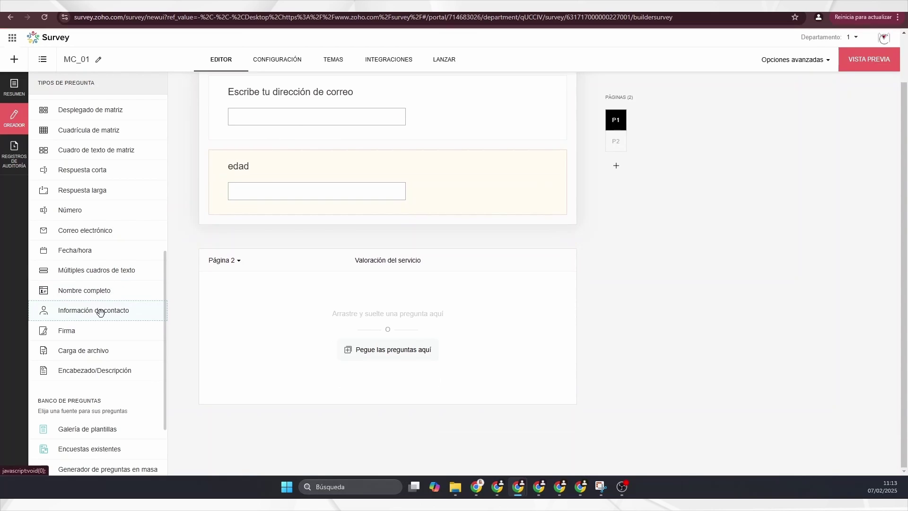
Add an Información de contacto question below "edad" and exclude Empresa, Address1, Address2, Ciudad, Código postal, País and Estado
drag(93, 314, 336, 251)
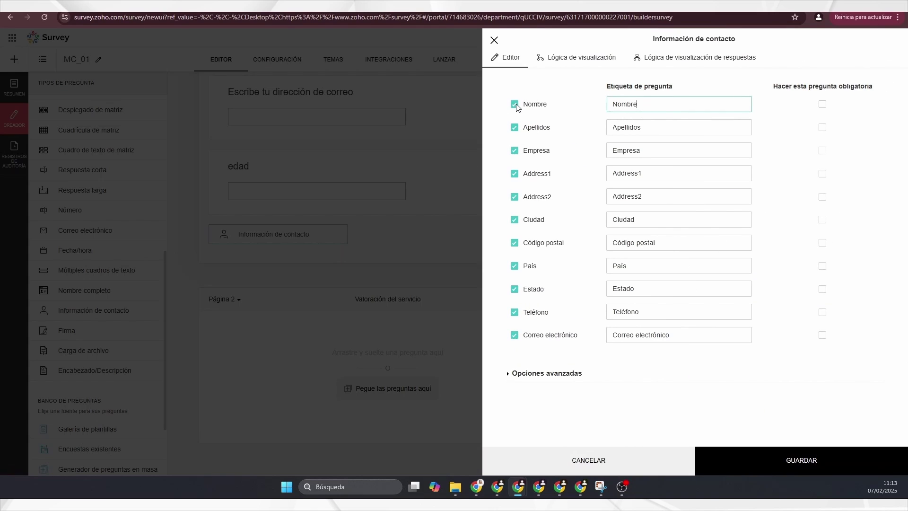
click(515, 151)
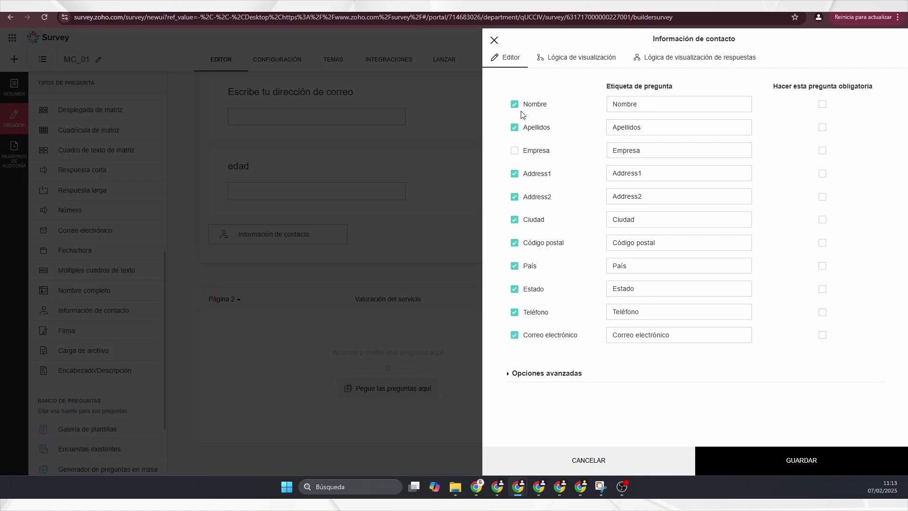
click(514, 174)
click(515, 197)
click(515, 220)
click(515, 289)
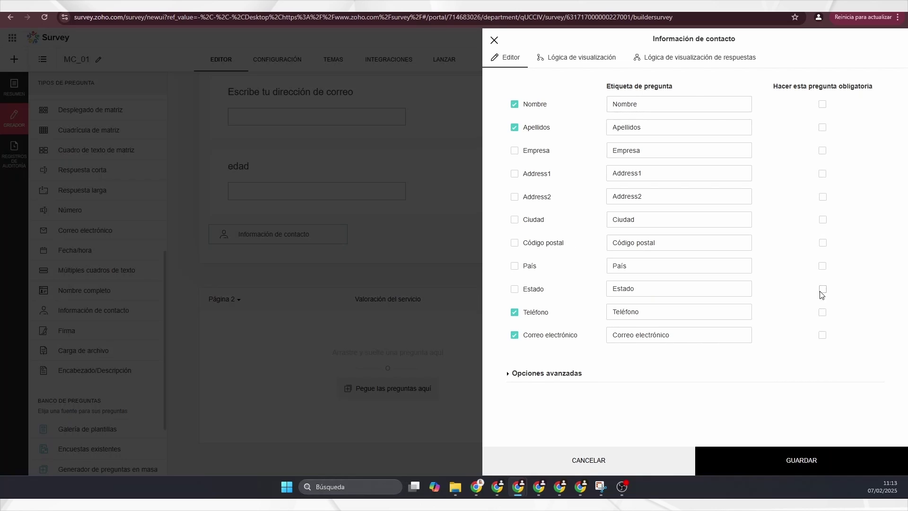
Make the Apellidos field mandatory in the contact question and check its error message text
click(823, 129)
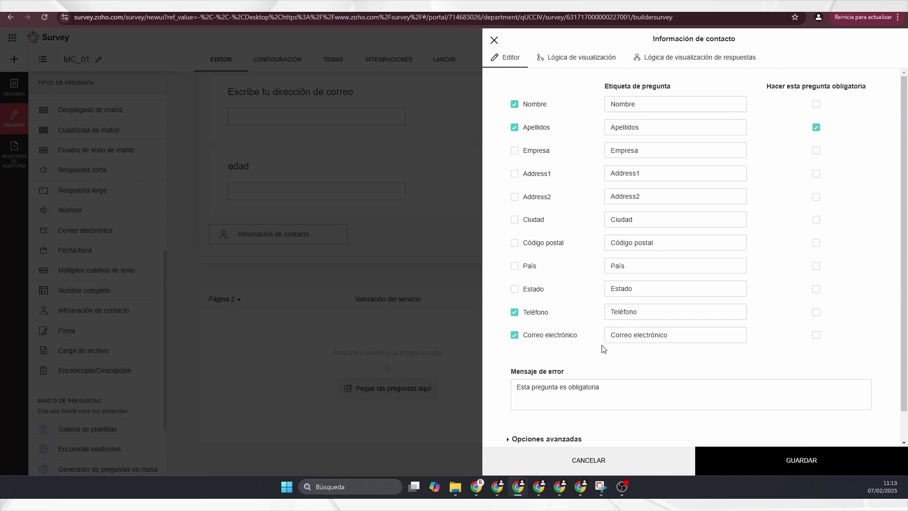
scroll(603, 350, down, 1)
scroll(807, 218, up, 1)
scroll(559, 360, down, 1)
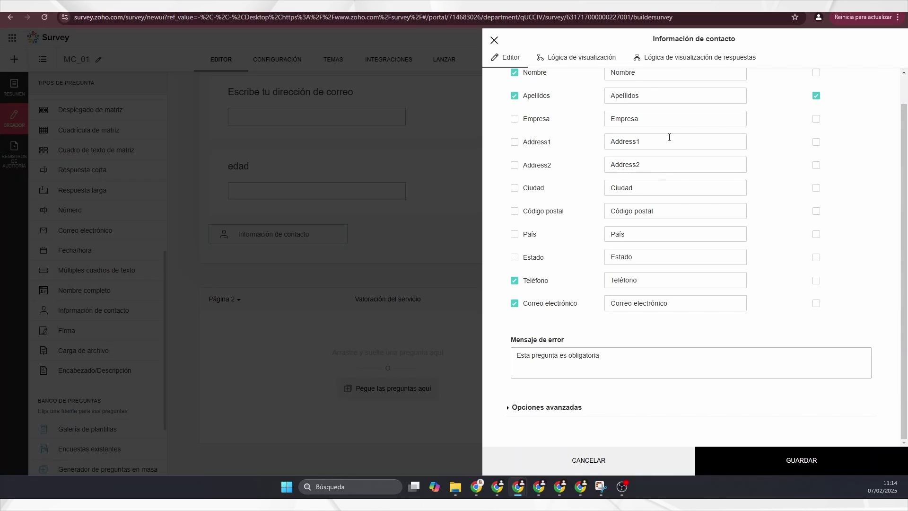
scroll(698, 164, up, 1)
scroll(582, 279, down, 1)
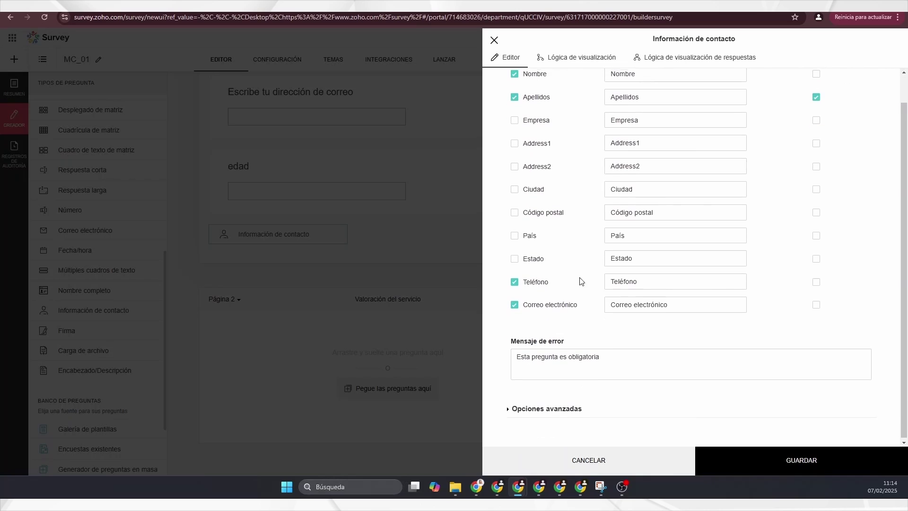
click(537, 357)
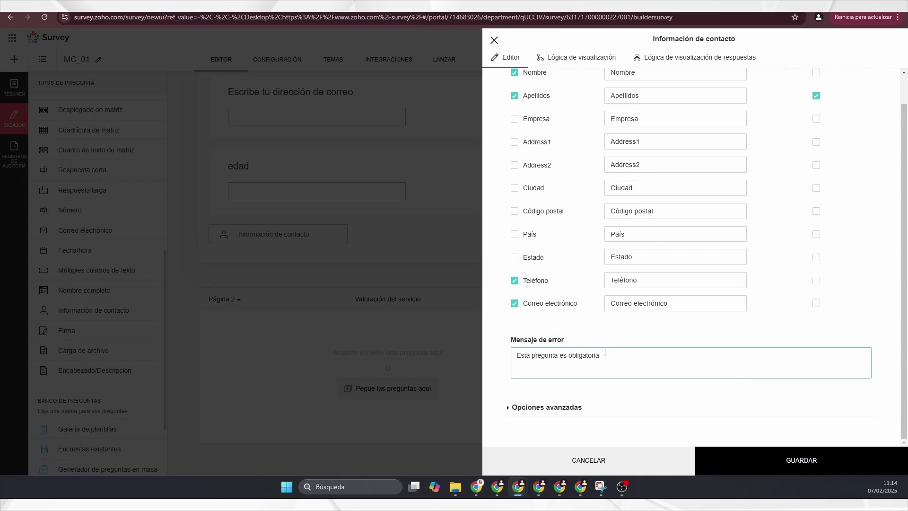
drag(605, 353, 515, 354)
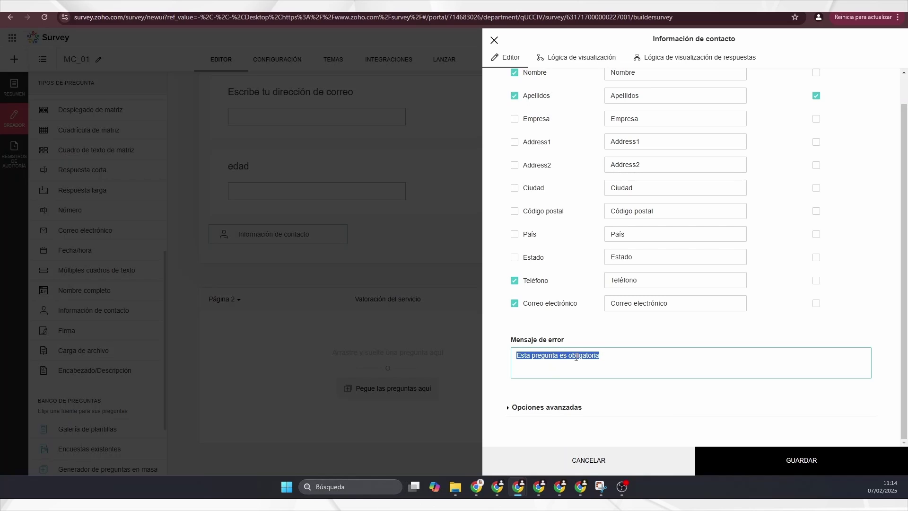
Examine the contact question's advanced options, trying the Pre-rellenar respuesta setting and turning it off again
click(511, 407)
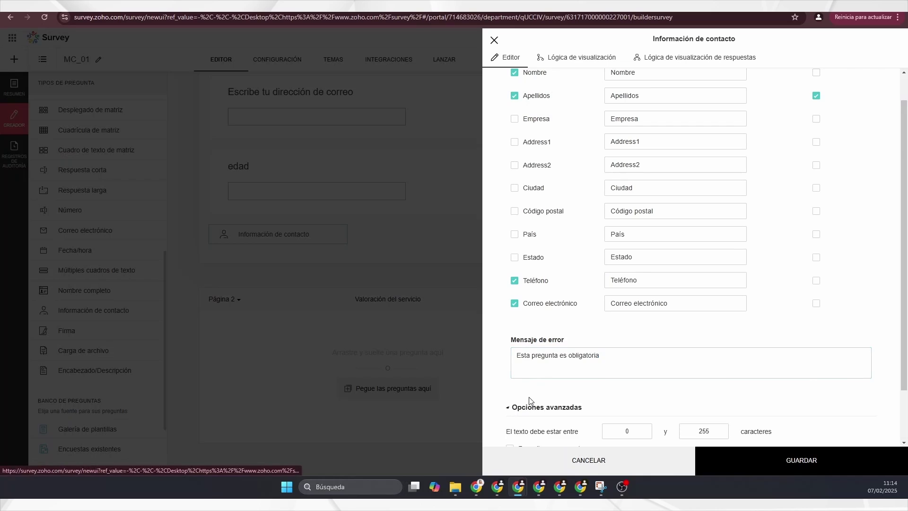
scroll(544, 368, down, 2)
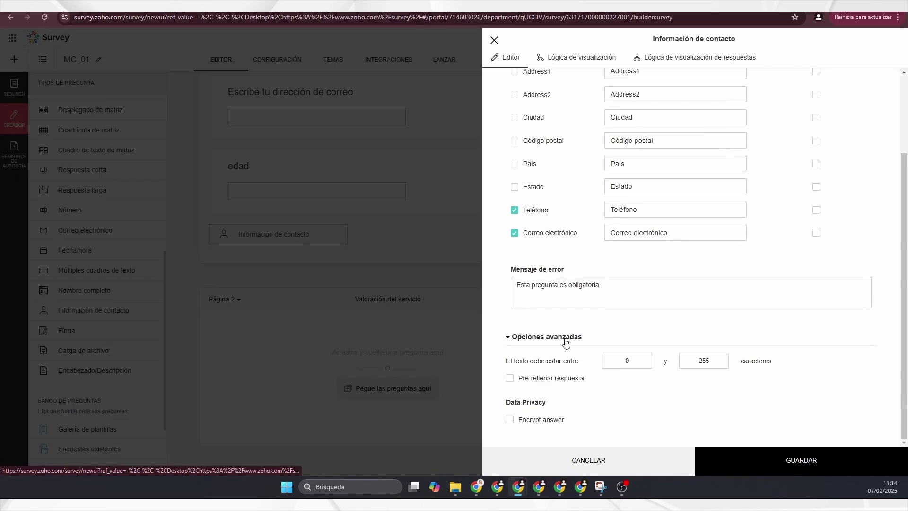
click(509, 378)
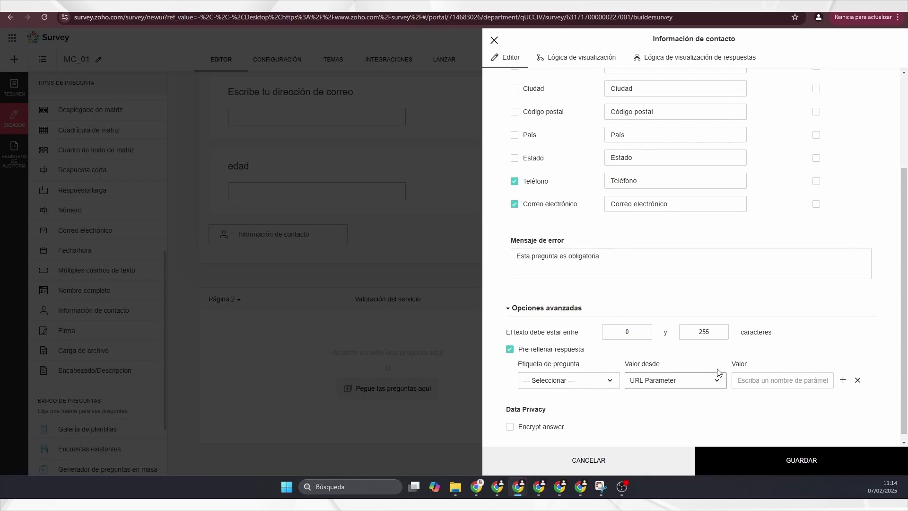
click(513, 353)
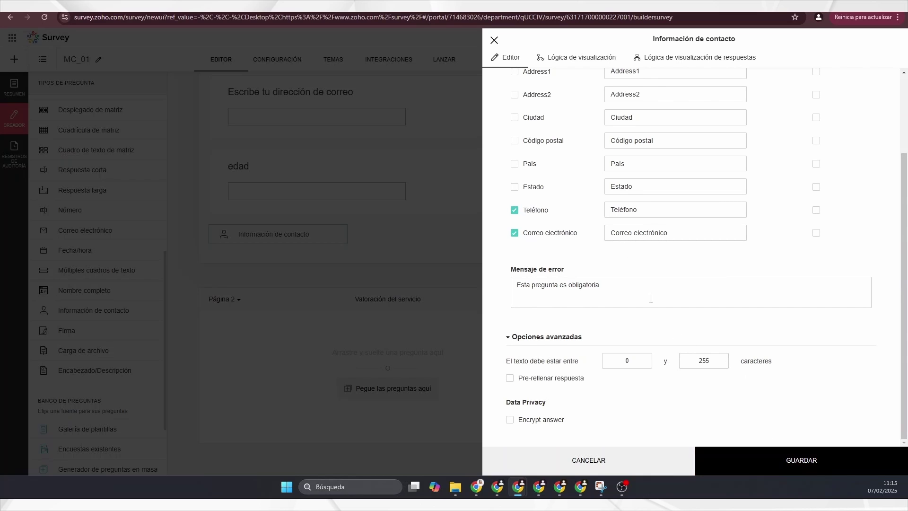
Exclude the Correo electrónico field from the contact question and save the question
click(548, 235)
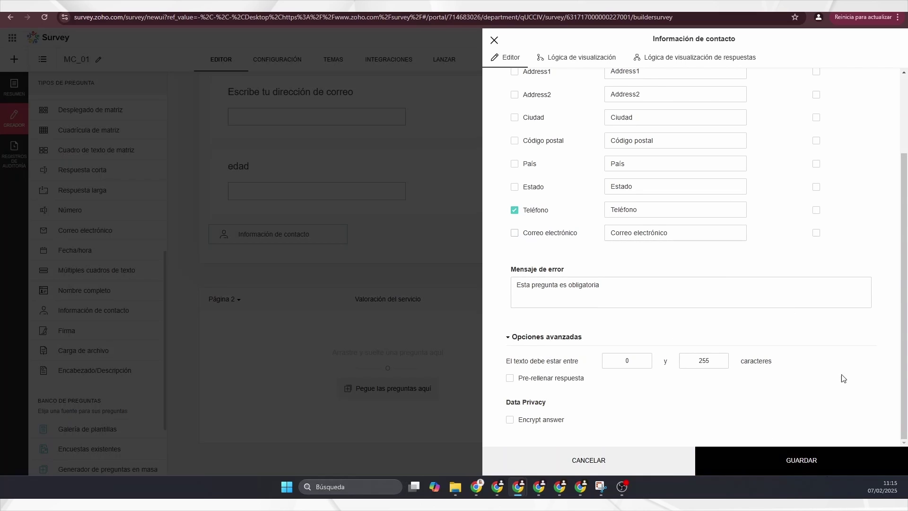
click(804, 460)
scroll(399, 252, up, 4)
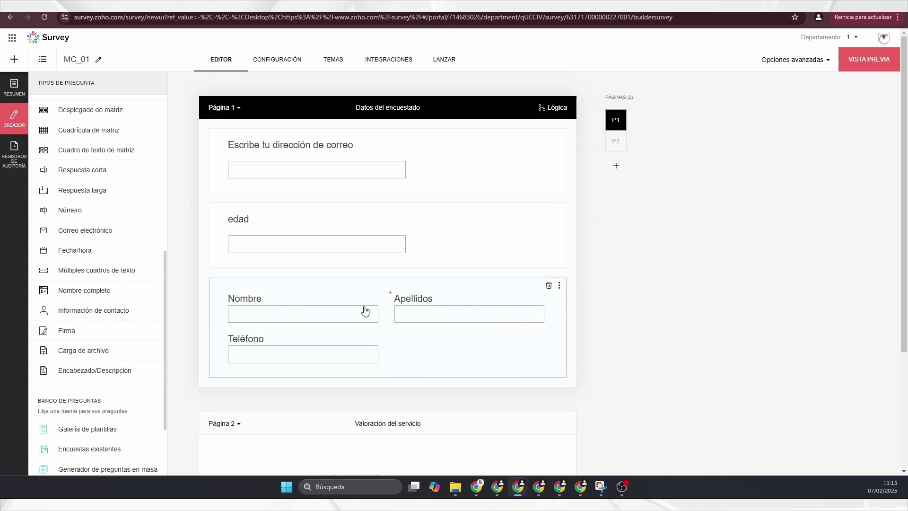
Move the contact information question on page 1 to after "Escribe tu dirección de correo"
click(559, 287)
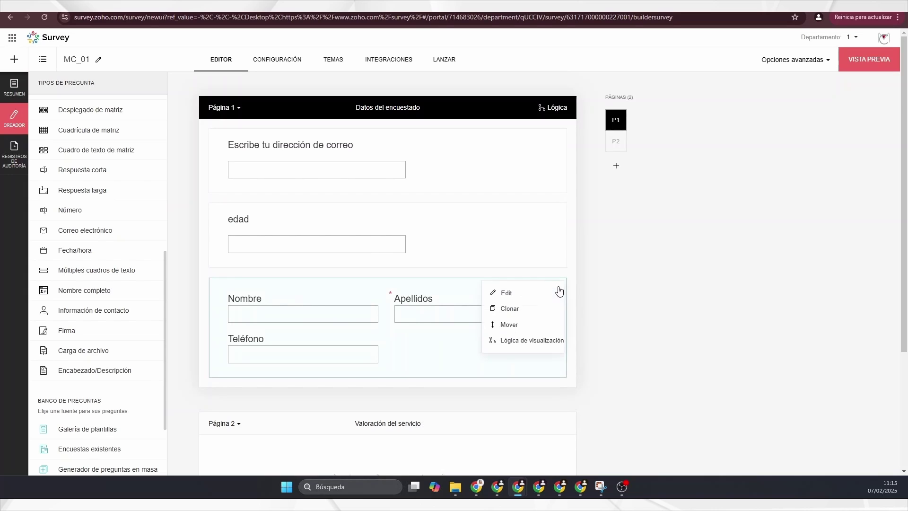
click(524, 330)
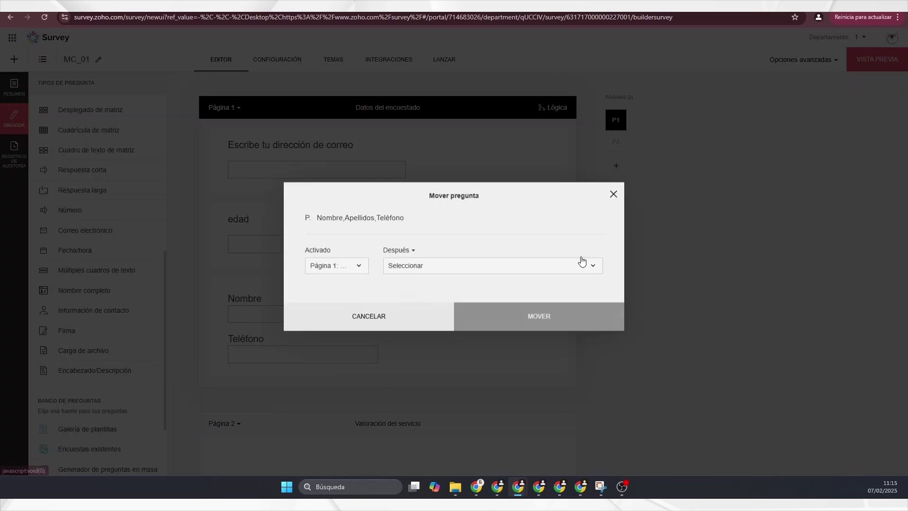
click(469, 266)
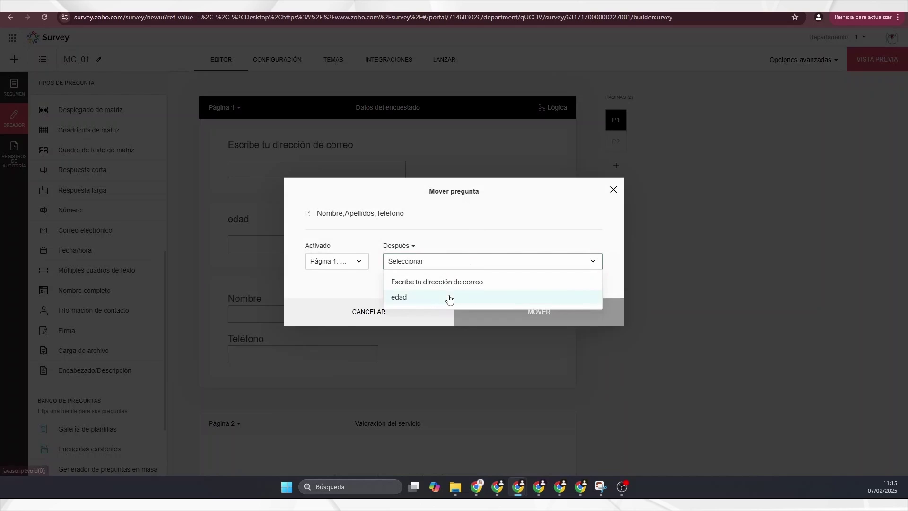
click(444, 281)
click(531, 310)
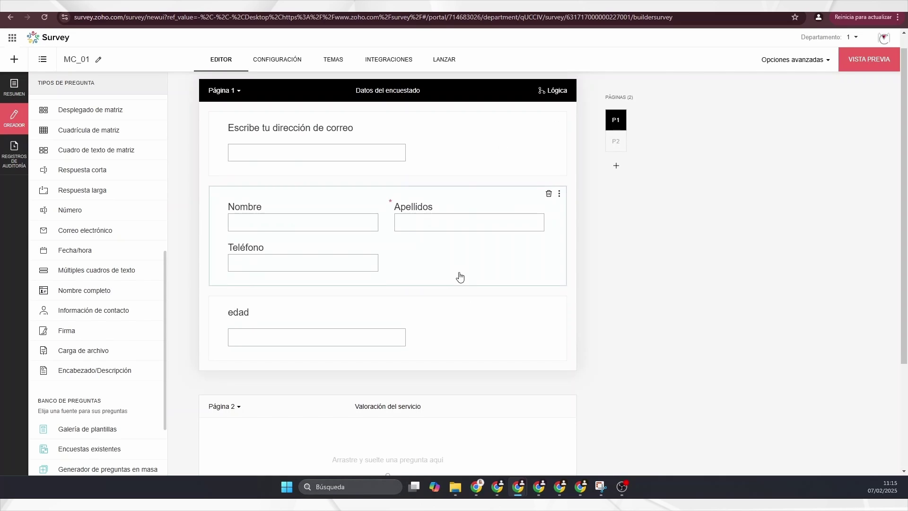
Move the question "Escribe tu dirección de correo" to after "edad" on page 1
click(559, 120)
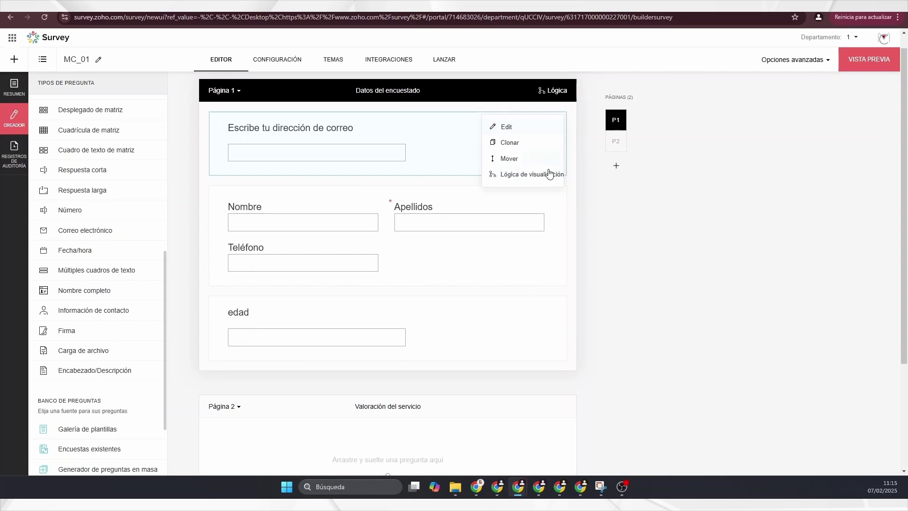
click(529, 159)
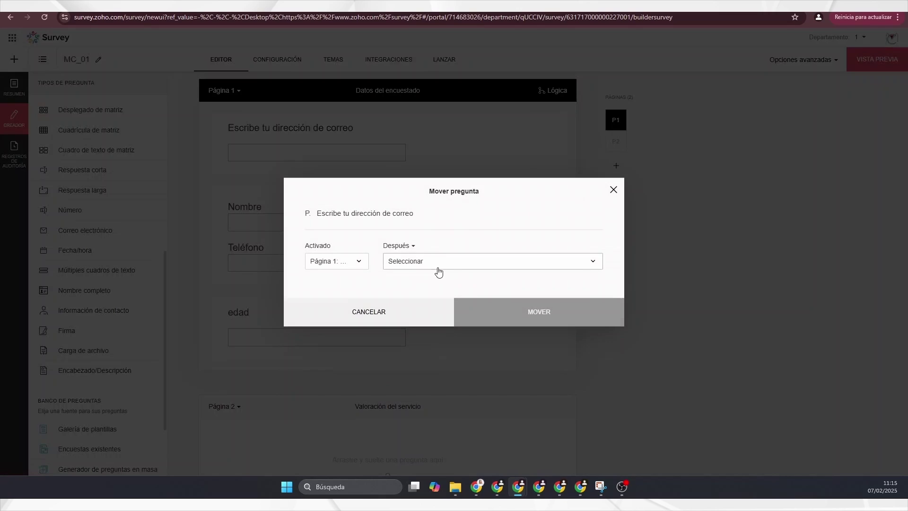
click(400, 262)
click(349, 261)
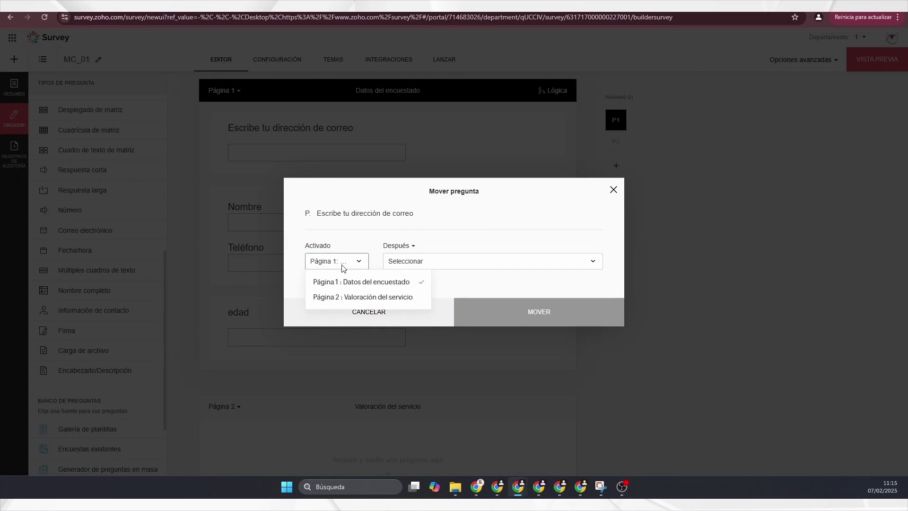
click(466, 264)
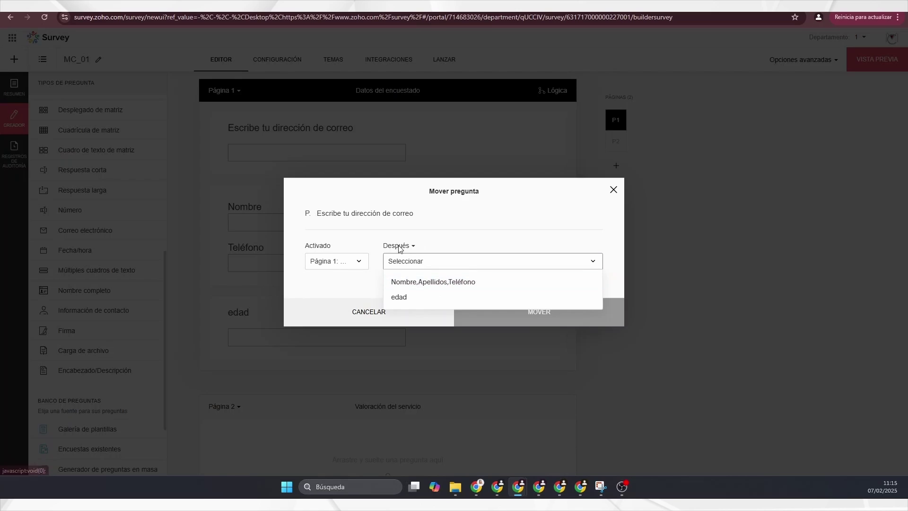
click(432, 281)
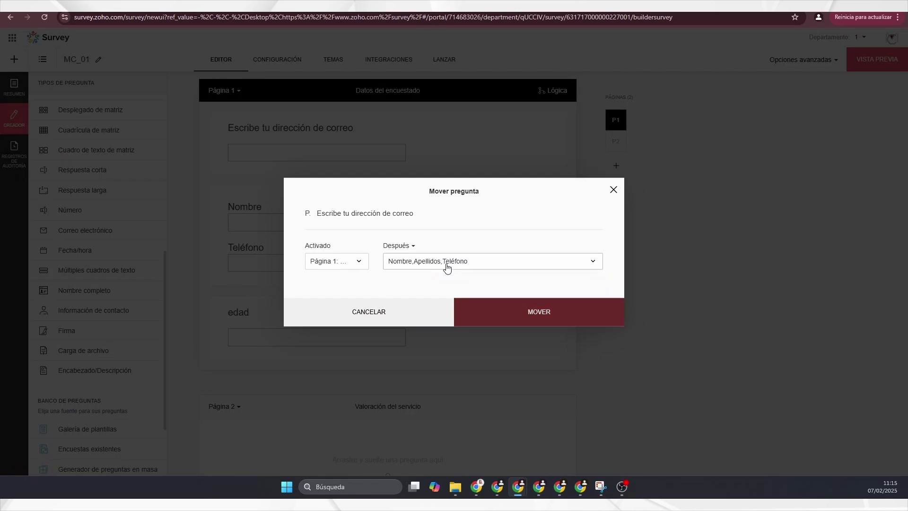
click(417, 263)
click(421, 303)
click(539, 313)
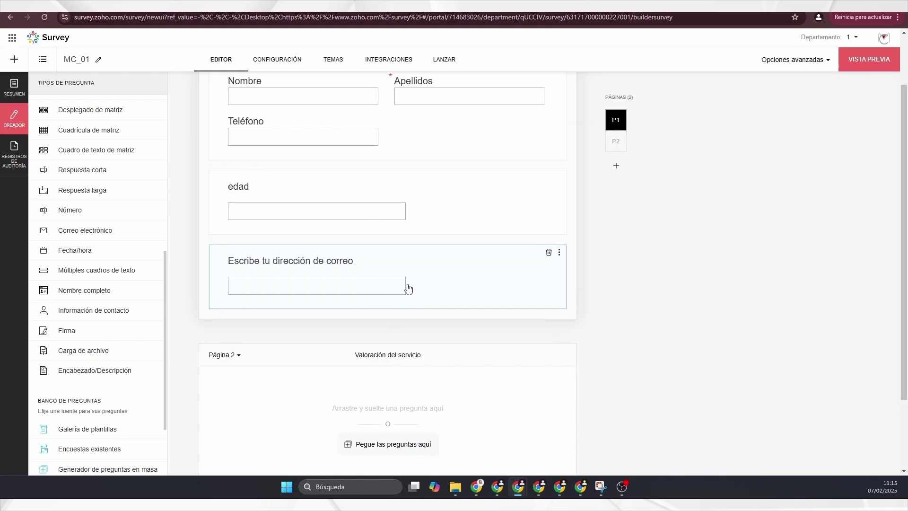
scroll(409, 288, down, 2)
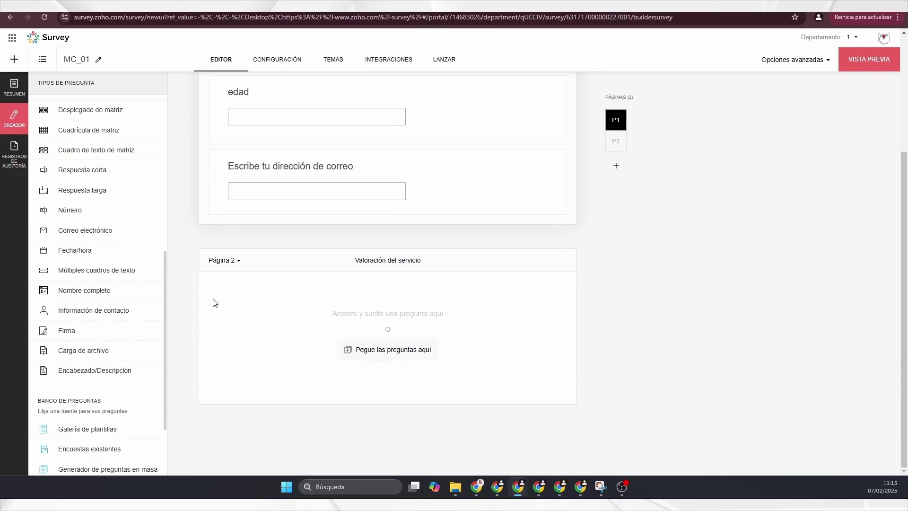
click(390, 354)
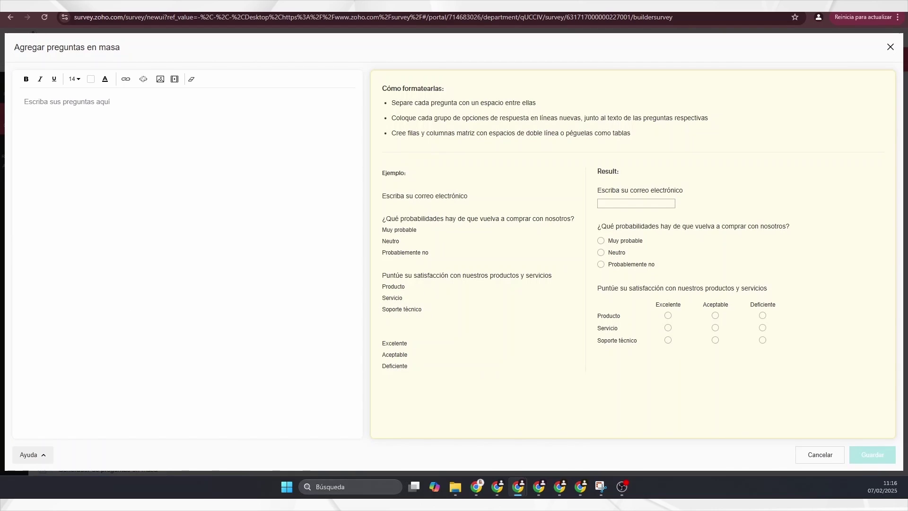
click(891, 47)
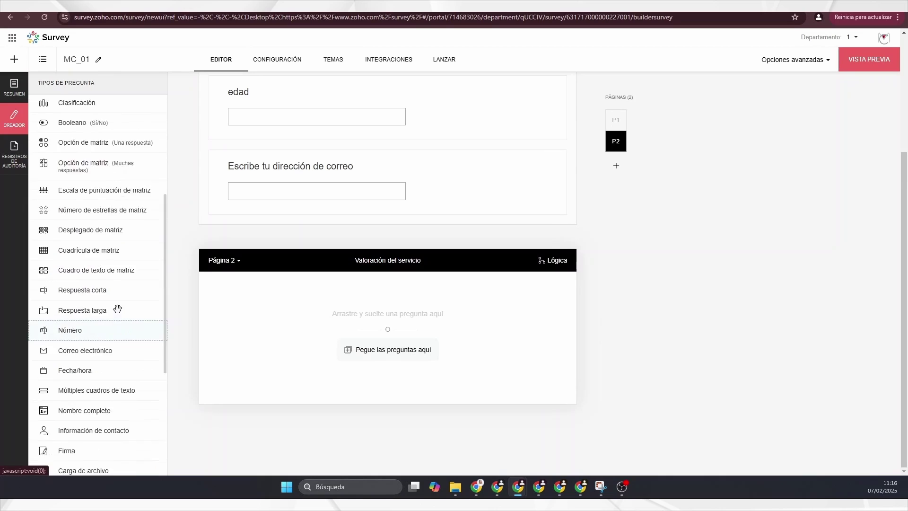
Add an Escala de puntuación question to page 2 with the text "valora el servicio de transporte", leaving it optional
scroll(117, 309, up, 5)
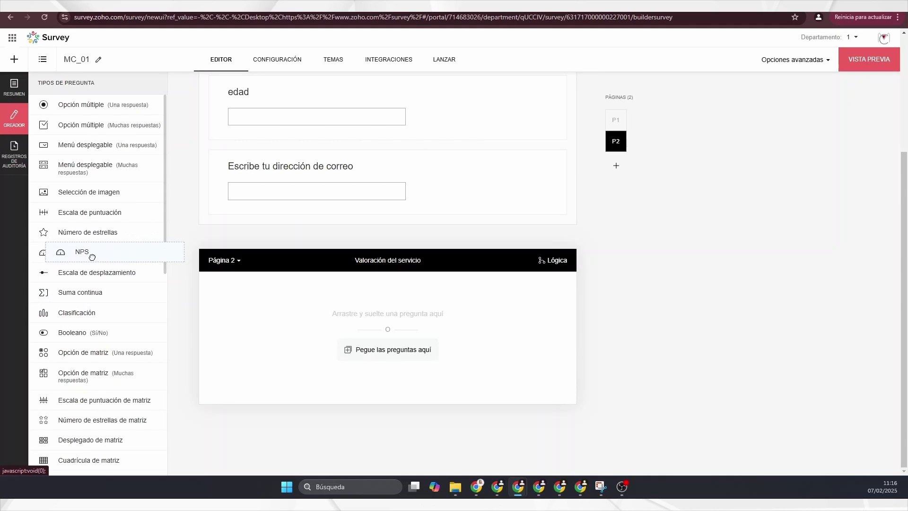
drag(88, 233, 337, 320)
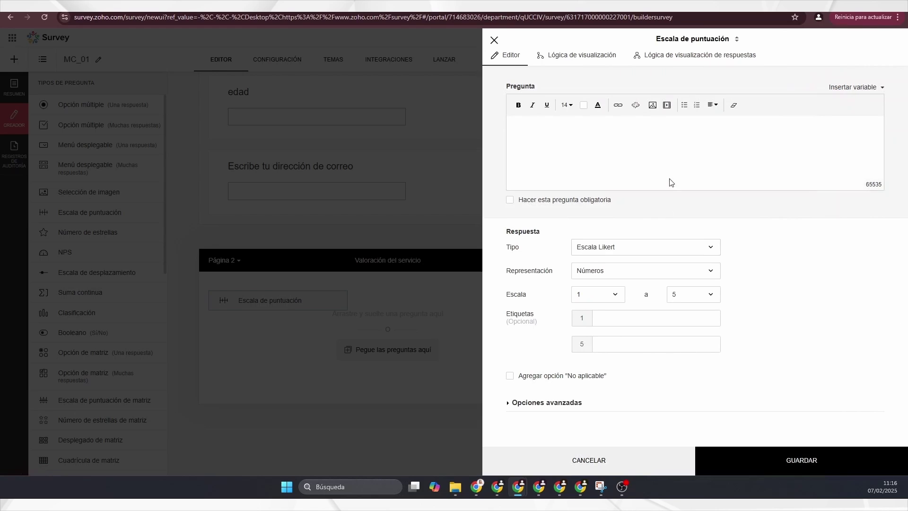
text(val)
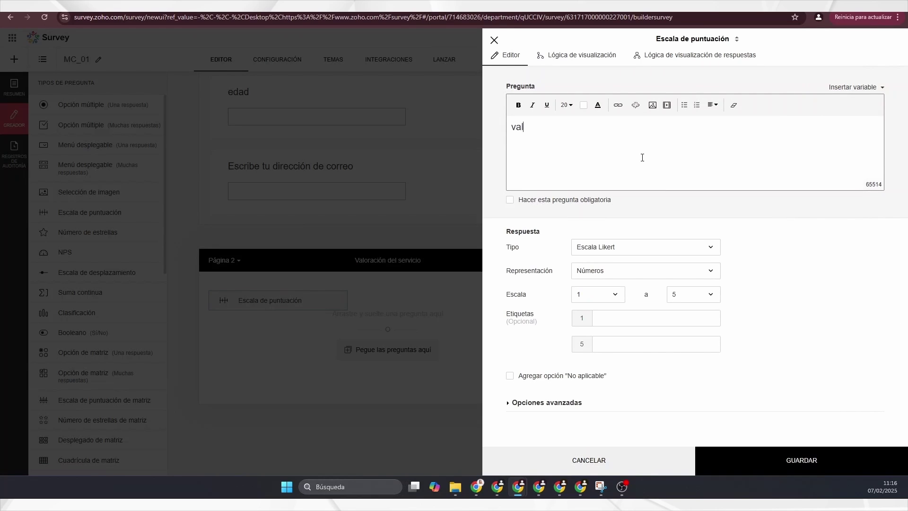
text(ora el servicio)
key(BackSpace)
key(BackSpace)
text(cio de transporte)
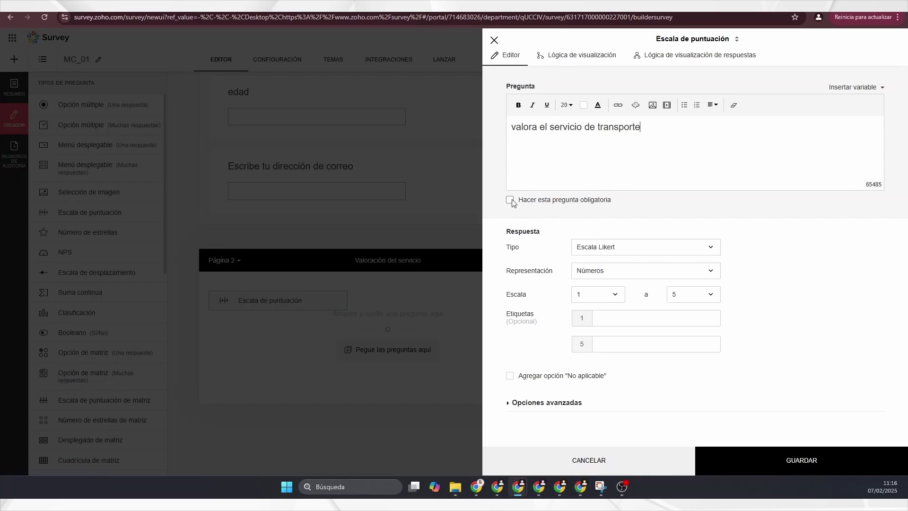
click(521, 174)
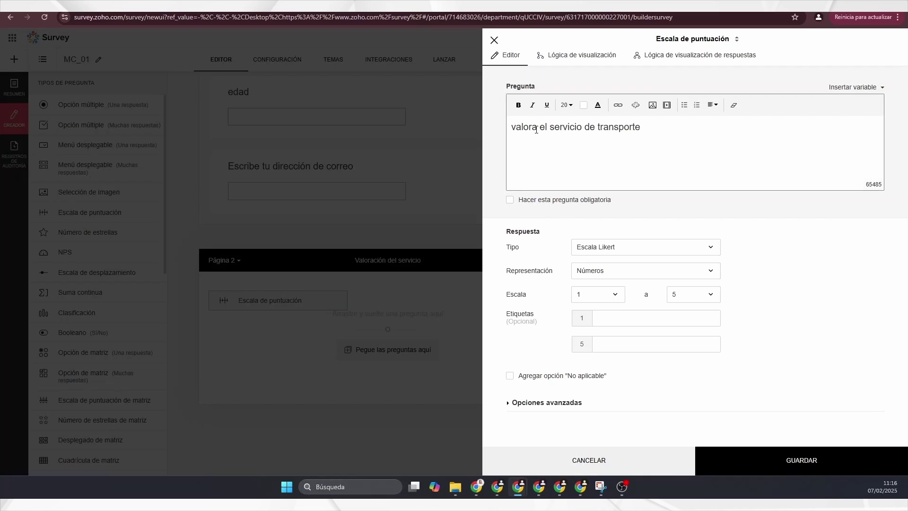
click(510, 201)
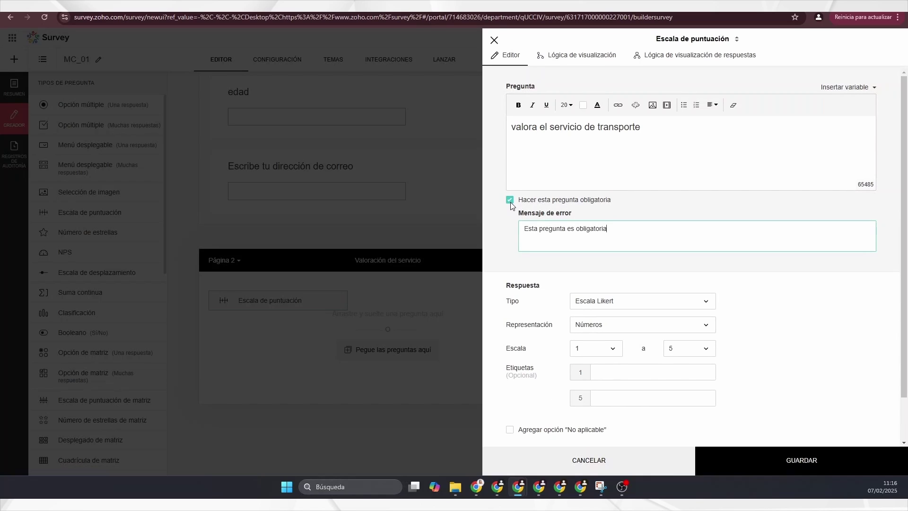
click(510, 199)
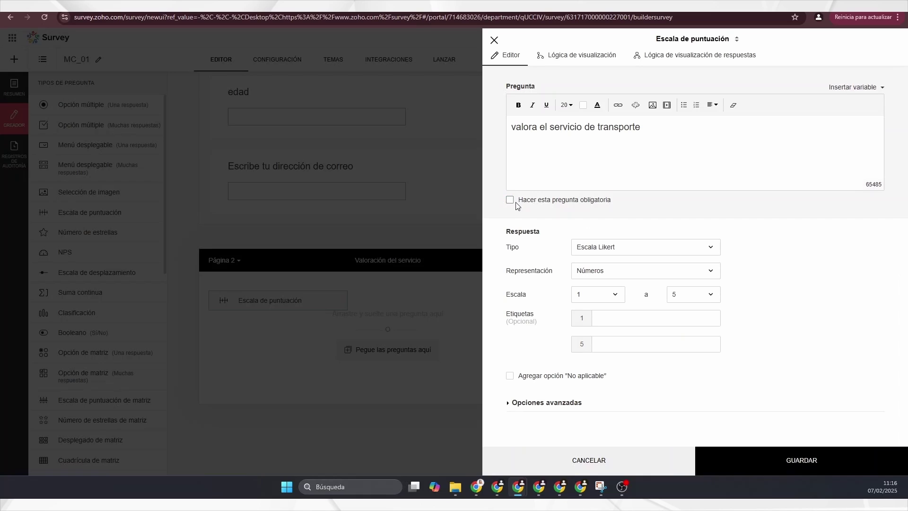
Set the rating question's response type to Opción ponderada
click(651, 252)
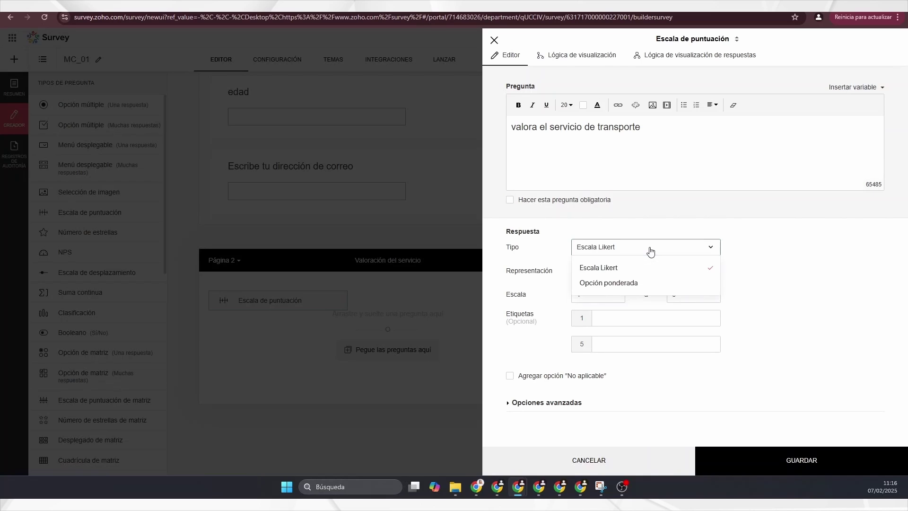
click(610, 282)
scroll(632, 338, down, 1)
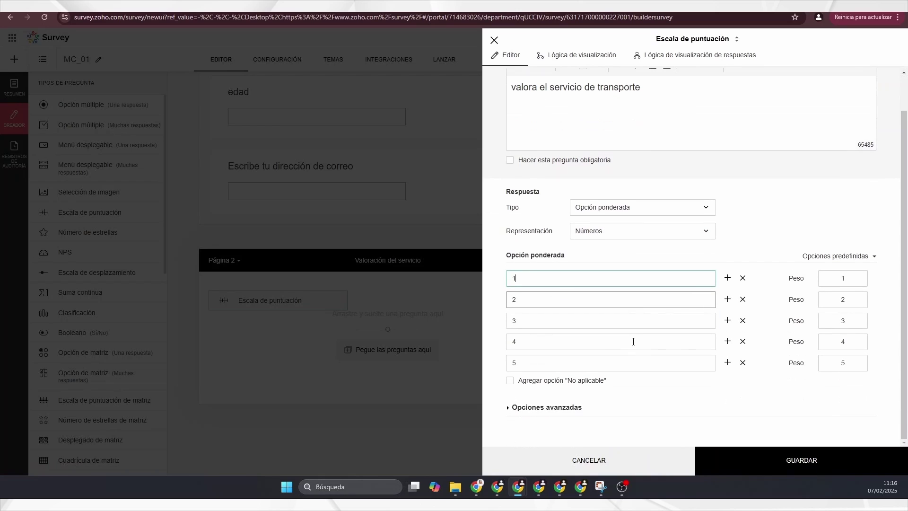
scroll(632, 341, up, 1)
click(653, 270)
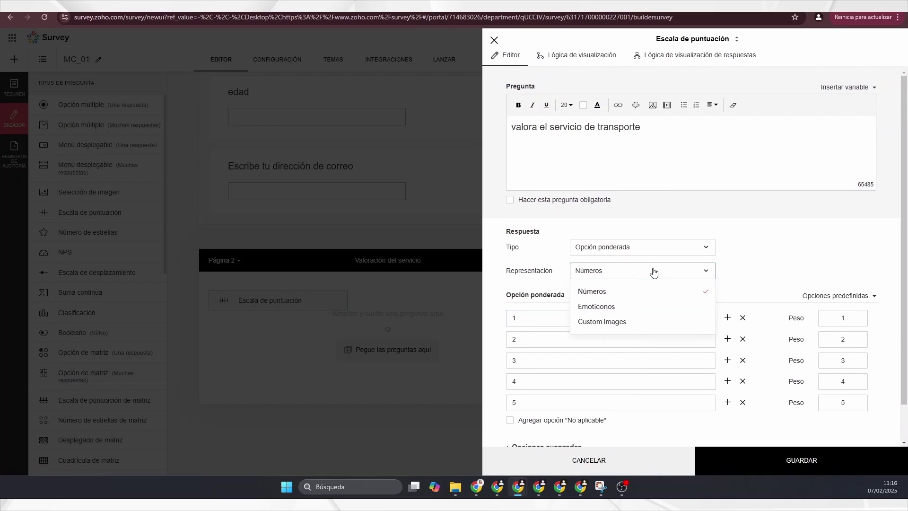
click(643, 323)
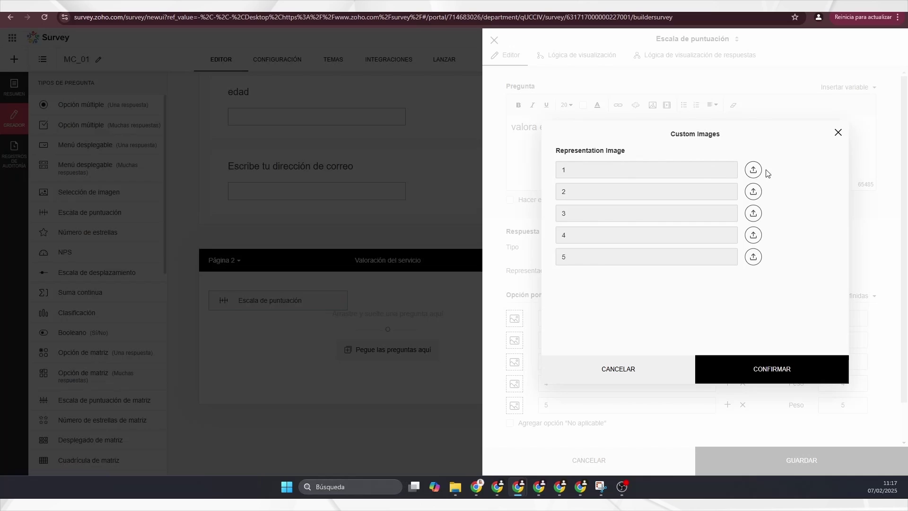
click(838, 132)
Represent the rating options with Emoticonos, using the second outlined emoticon set under Color cambiante
scroll(681, 282, down, 1)
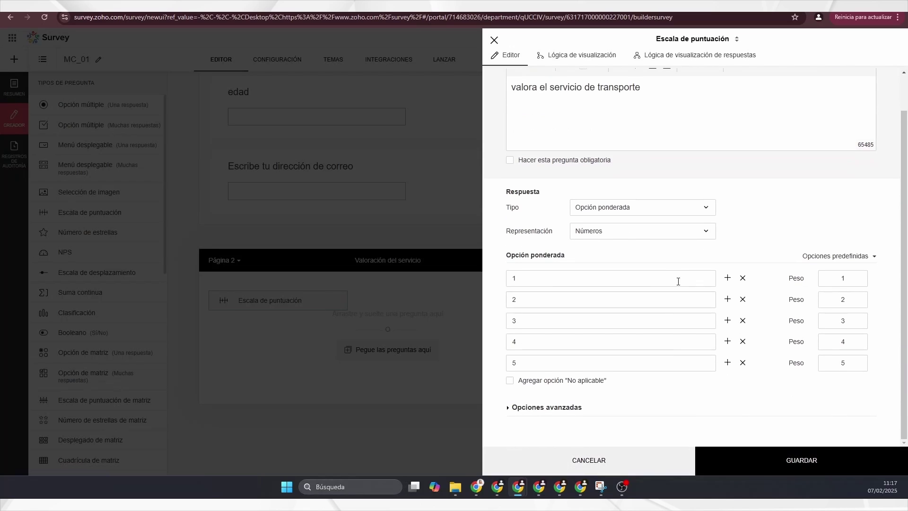
click(667, 231)
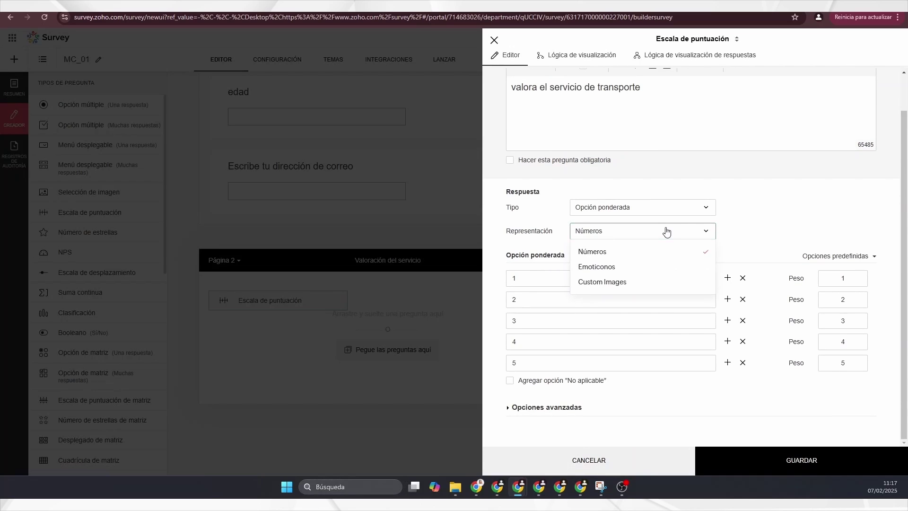
click(623, 266)
scroll(829, 184, down, 1)
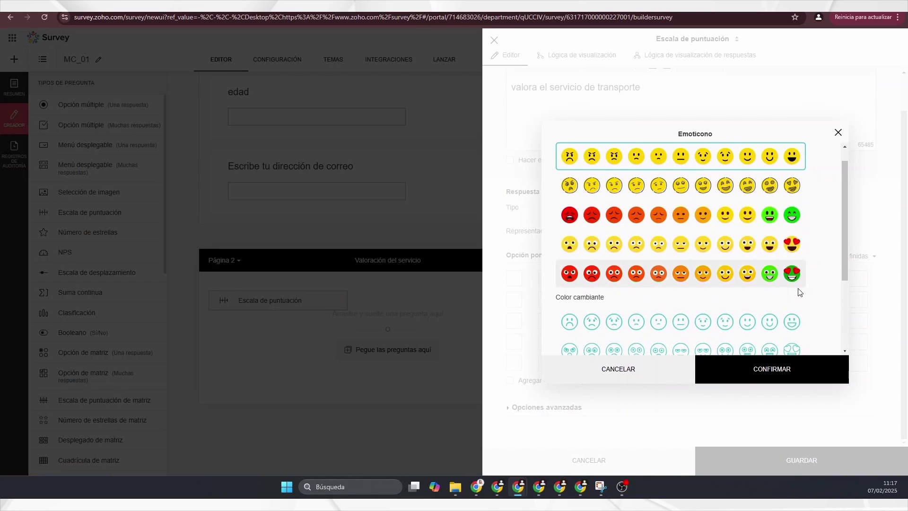
scroll(785, 303, down, 5)
scroll(779, 294, up, 6)
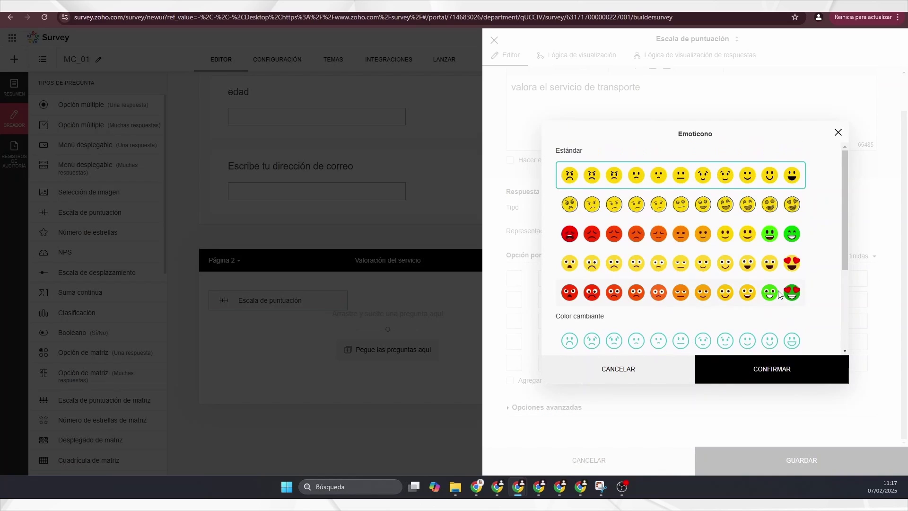
scroll(790, 222, down, 4)
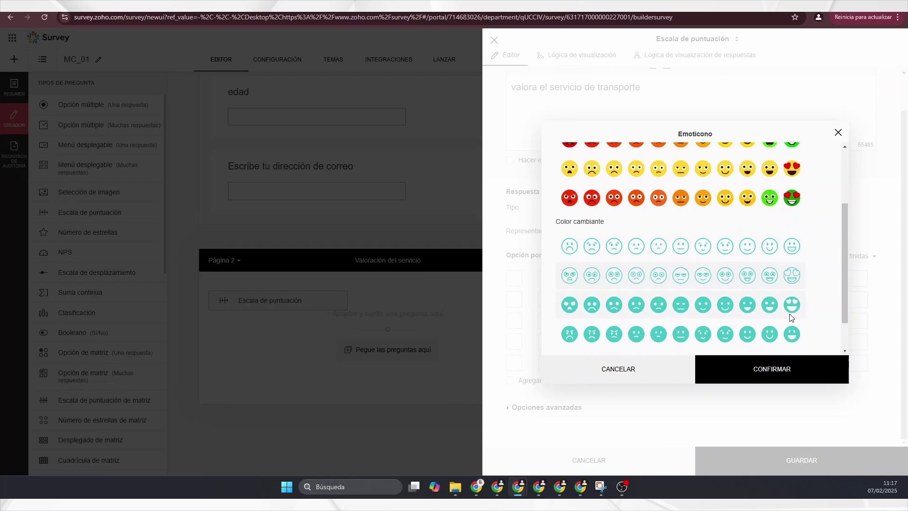
click(793, 280)
click(773, 370)
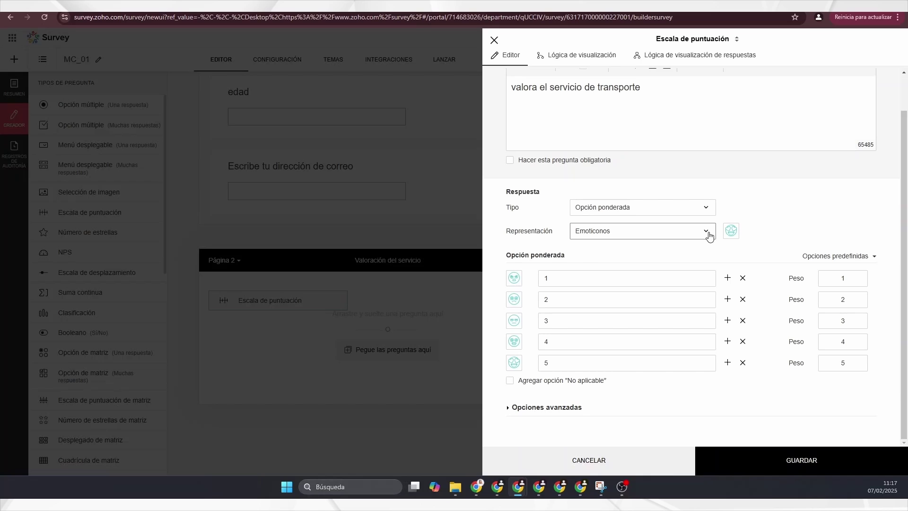
click(709, 236)
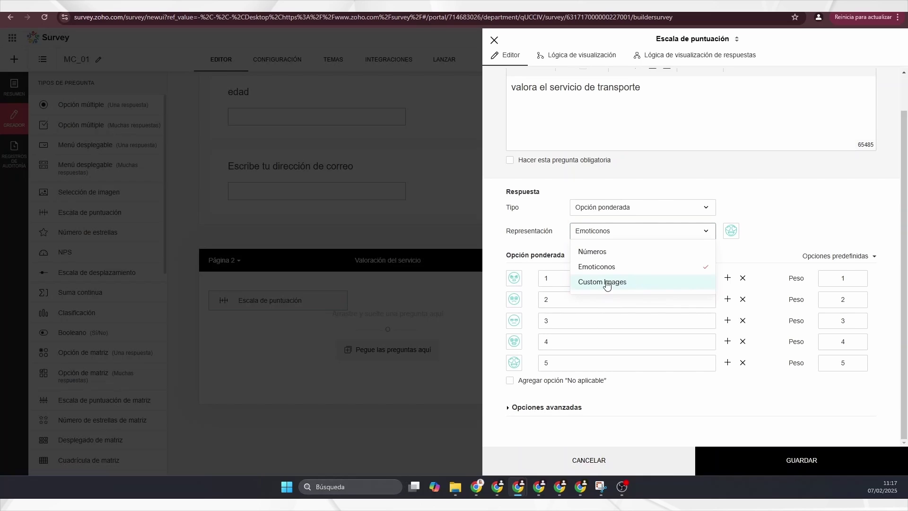
click(828, 237)
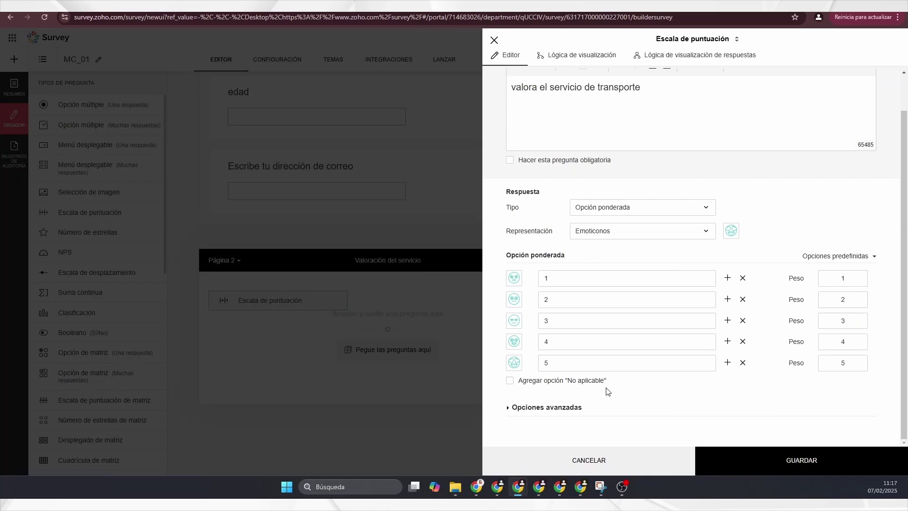
In the rating question's advanced options, pre-fill the response from Initial Value with the value 5
click(531, 408)
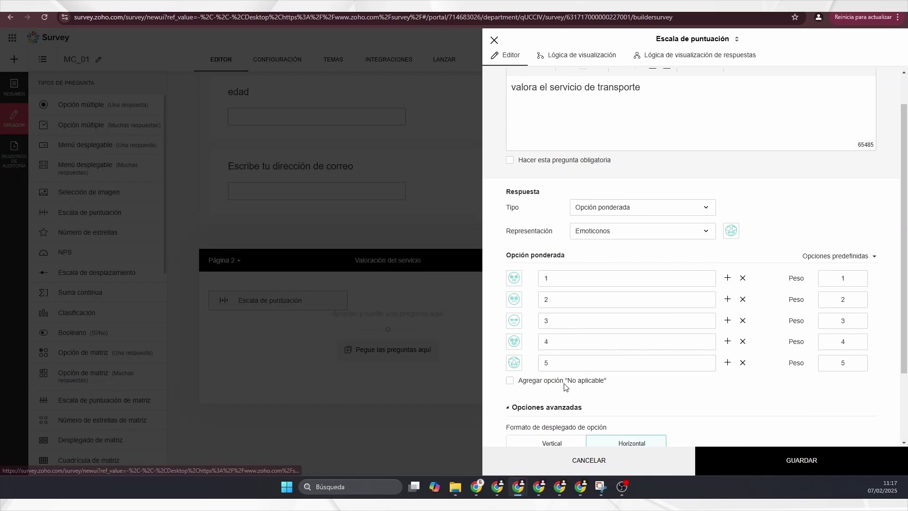
scroll(532, 402, down, 3)
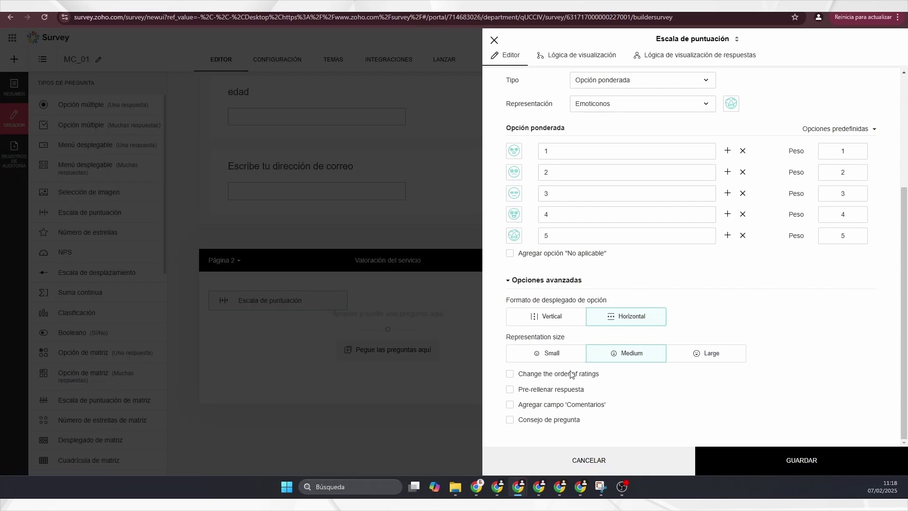
click(510, 390)
click(509, 362)
click(511, 388)
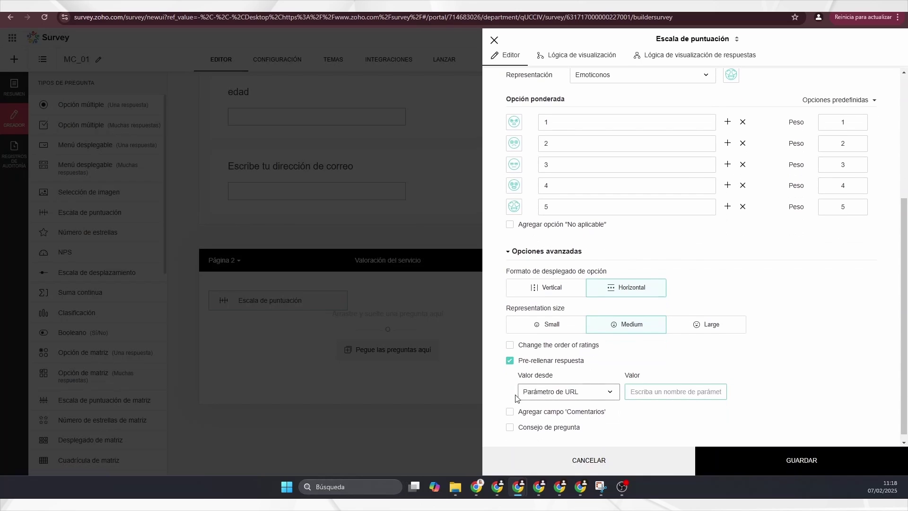
click(575, 392)
click(562, 428)
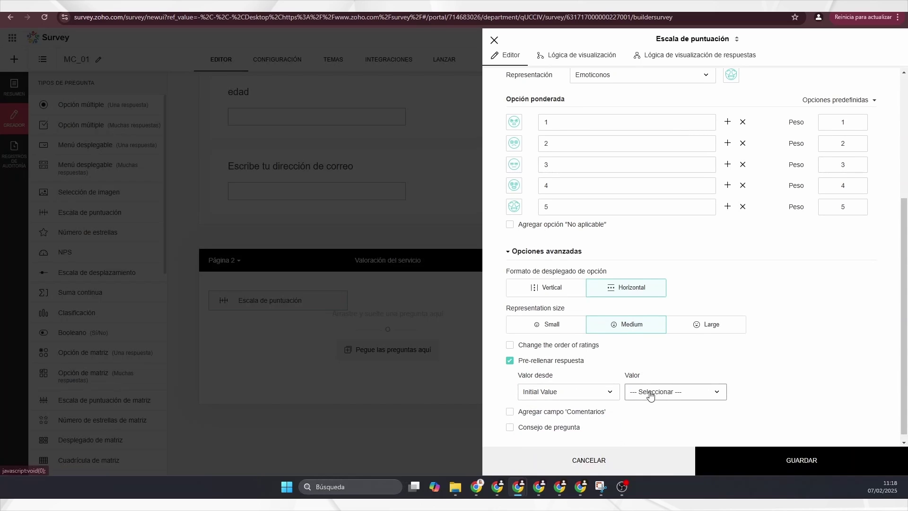
click(670, 394)
click(656, 374)
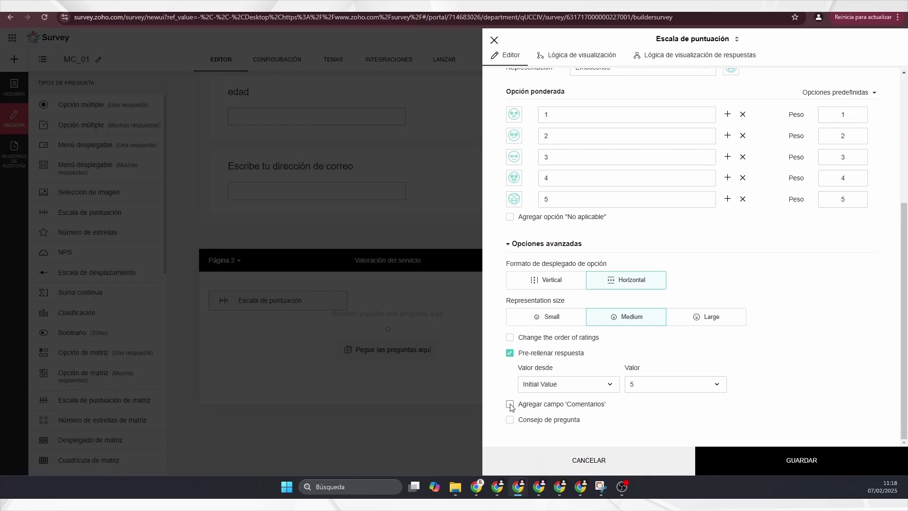
Add a Comentarios field to the rating question without a question hint, and save the question
click(510, 405)
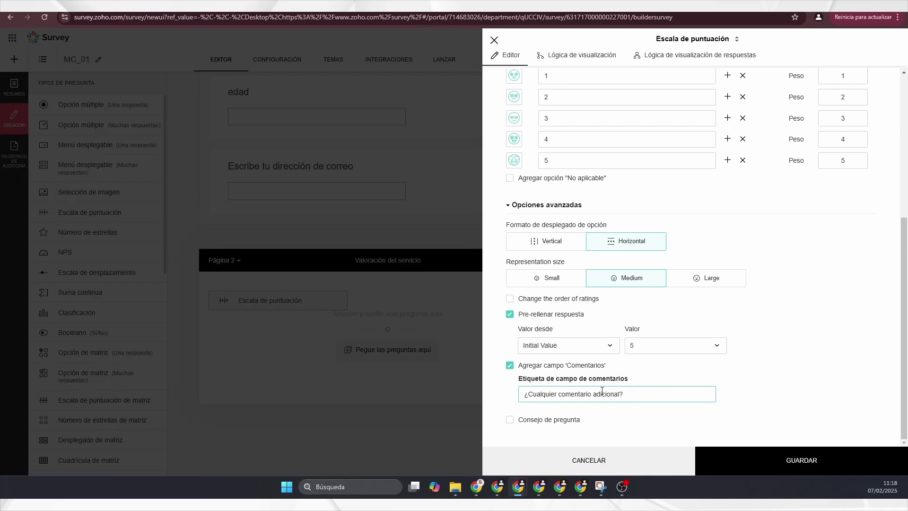
click(514, 422)
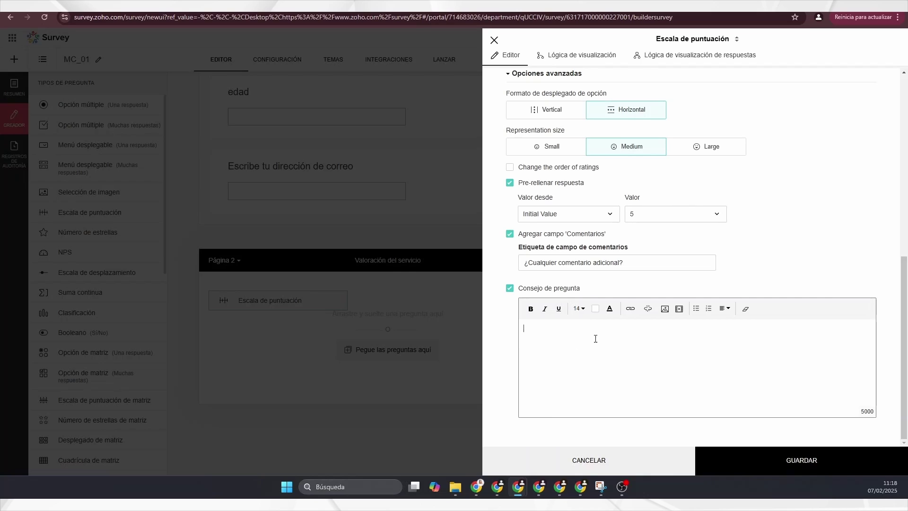
click(510, 290)
click(795, 462)
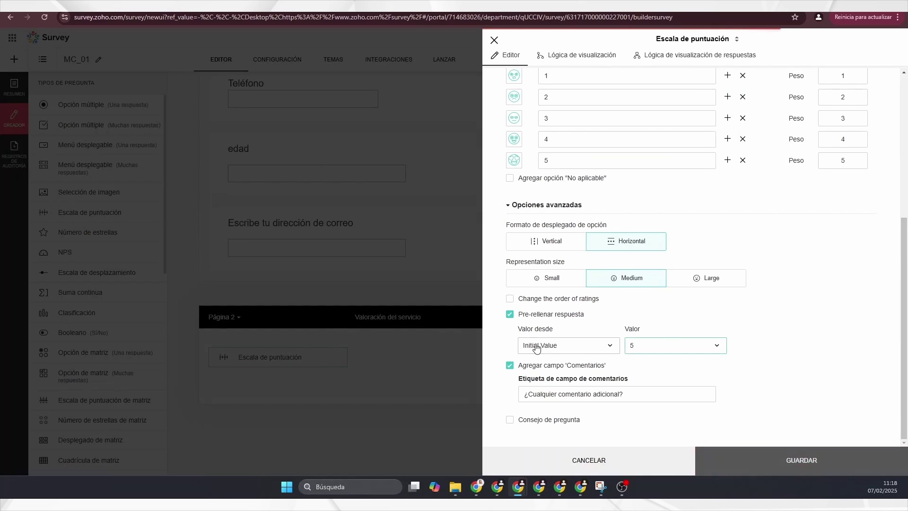
scroll(308, 336, down, 2)
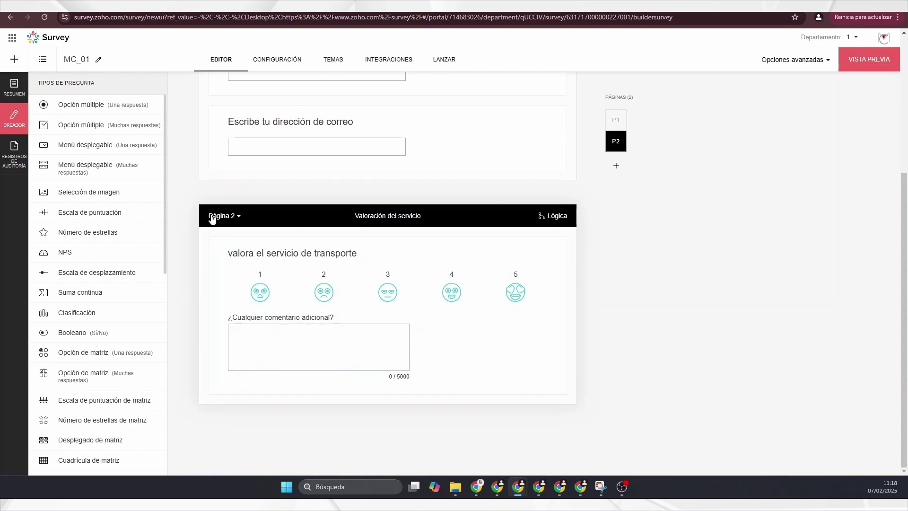
Add a Booleano (Sí/No) question at the end of page 2 with the text "¿te atendierón en la sala premium?"
scroll(85, 255, down, 2)
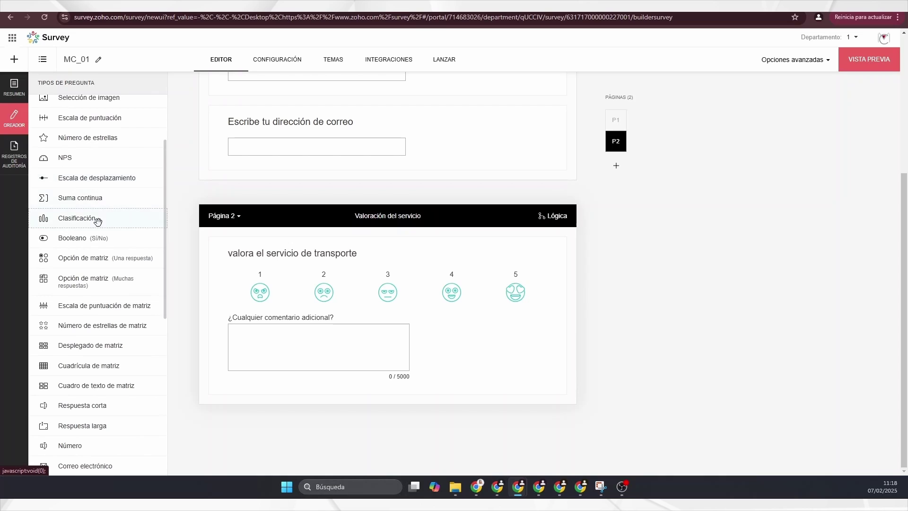
scroll(102, 227, down, 2)
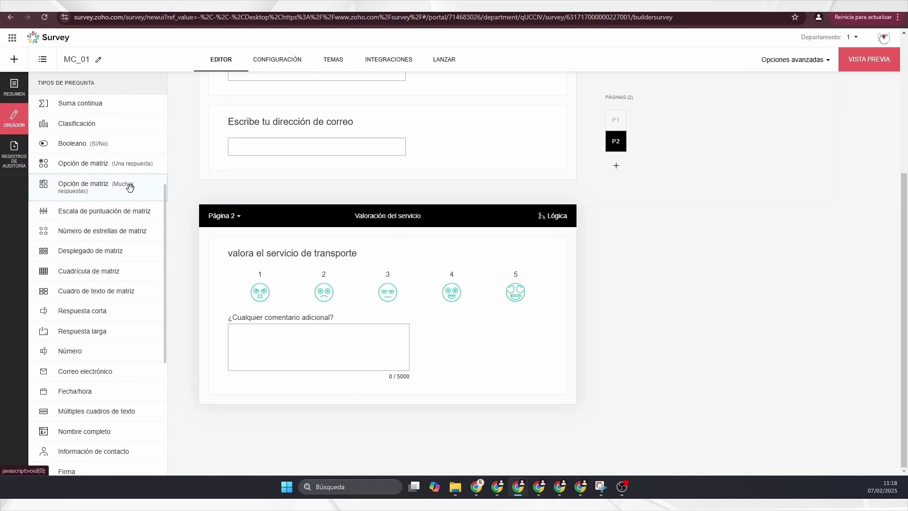
drag(72, 143, 348, 426)
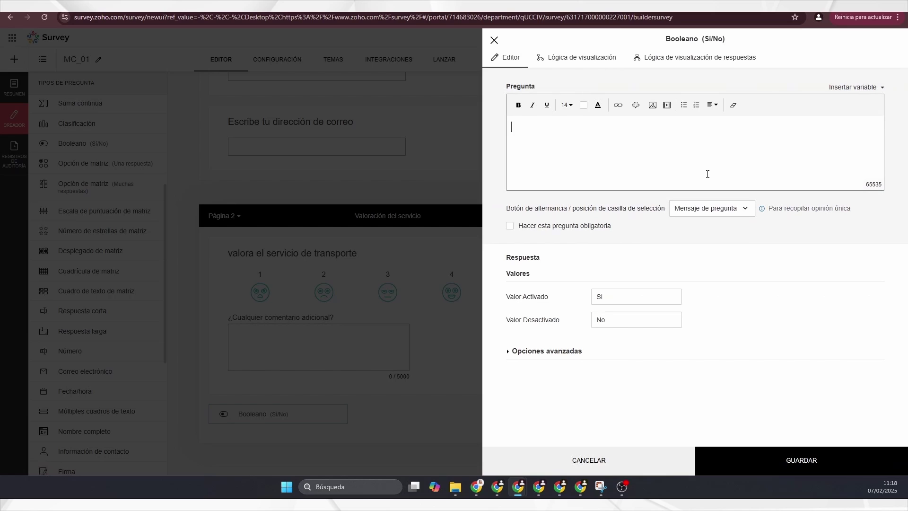
text(¿te atendierón en la sala premium?)
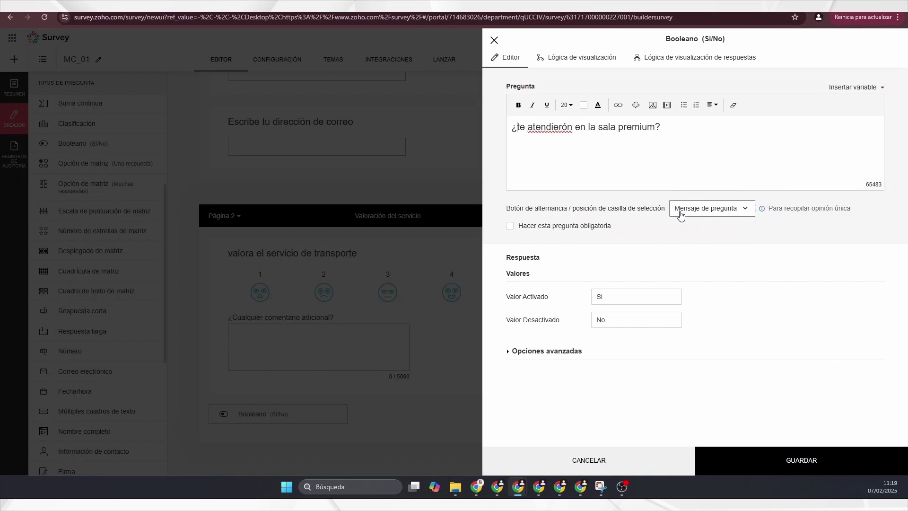
click(511, 227)
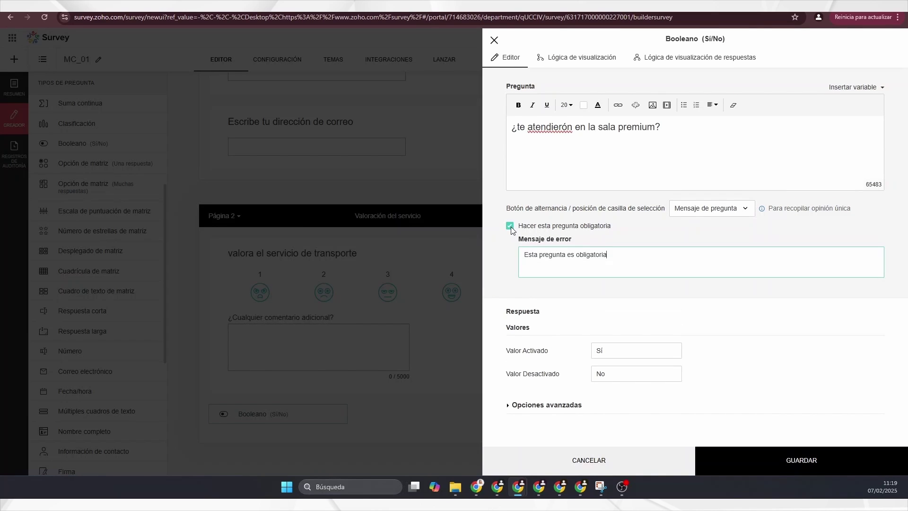
click(511, 227)
click(740, 216)
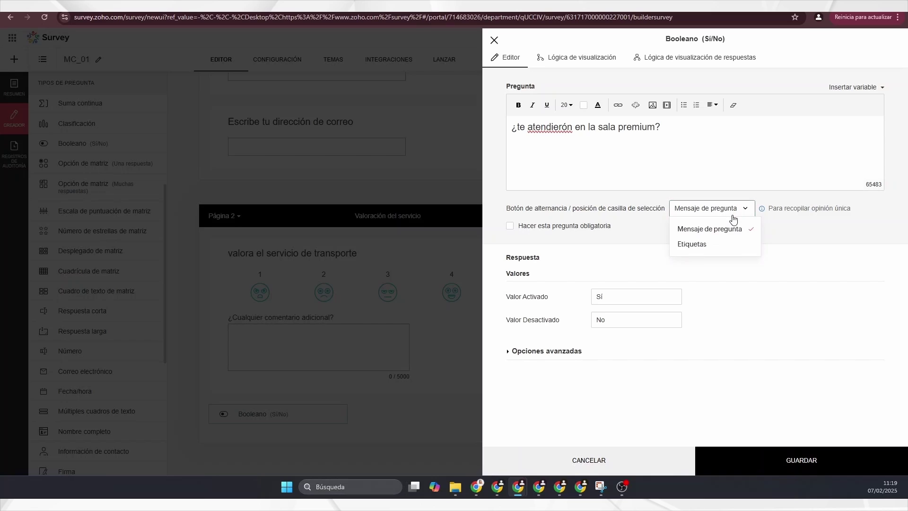
click(719, 246)
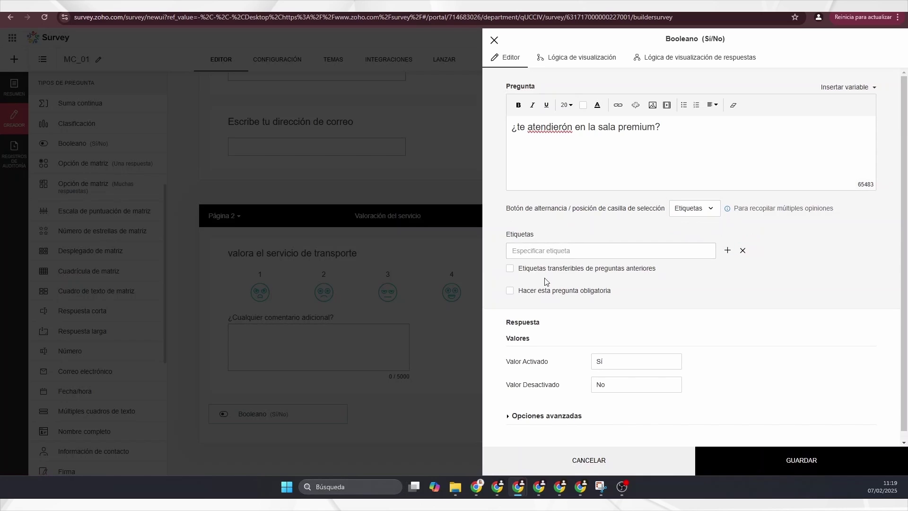
click(745, 253)
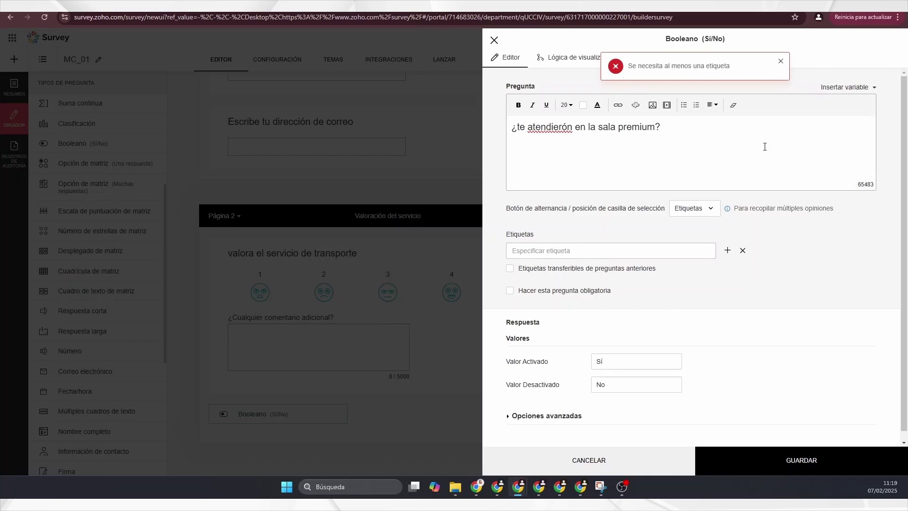
click(781, 62)
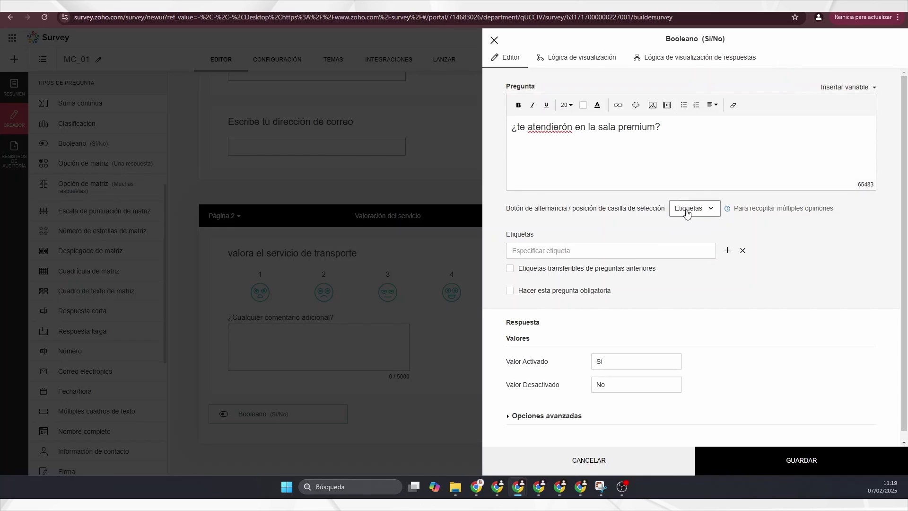
click(687, 210)
click(689, 231)
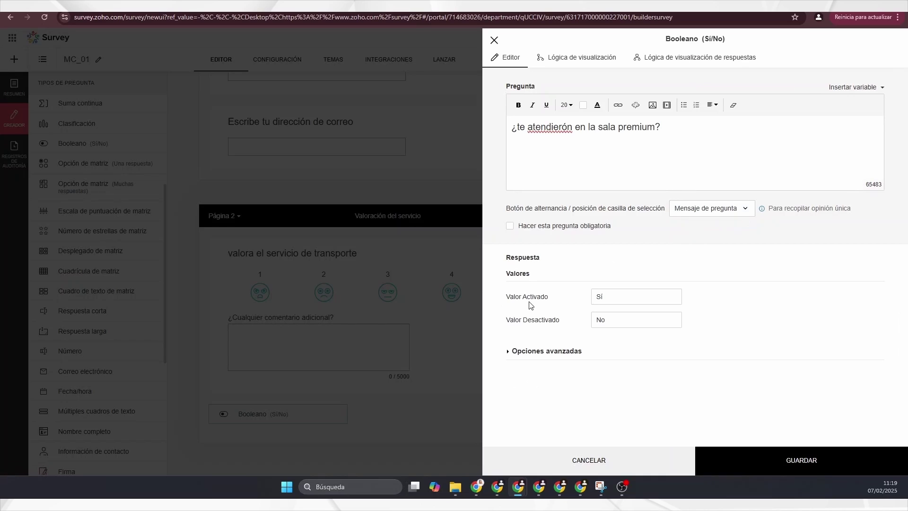
Review the premium lounge question's response values and advanced options, and save the question
click(615, 296)
double_click(615, 297)
click(538, 351)
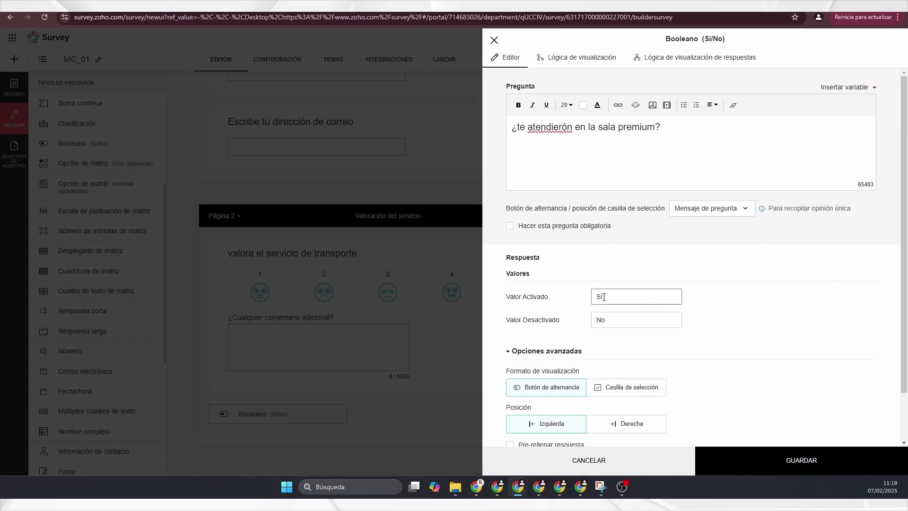
click(604, 317)
scroll(588, 336, down, 2)
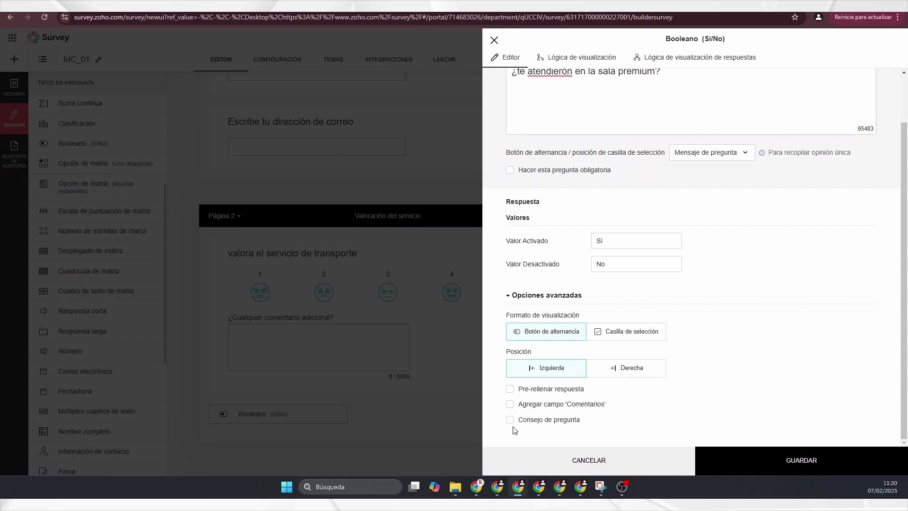
click(825, 468)
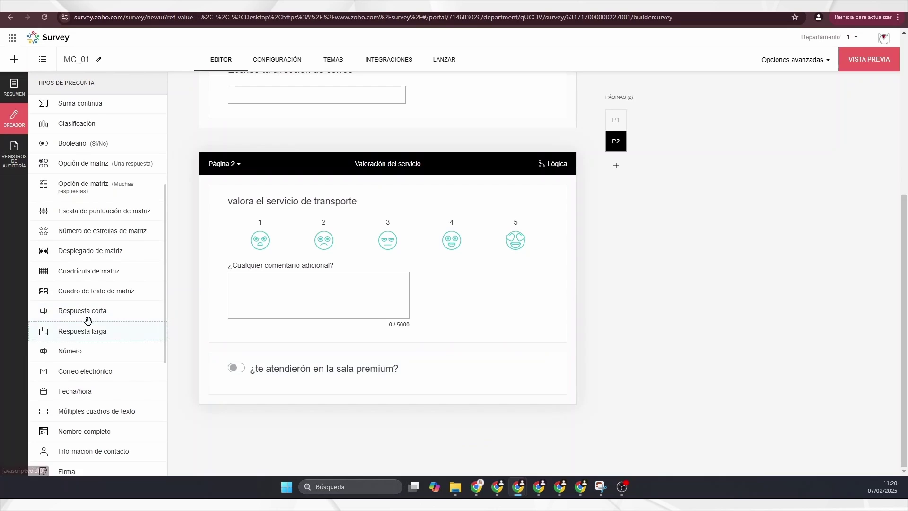
Add a Fecha/hora question below the premium lounge question on page 2
scroll(88, 325, down, 1)
scroll(90, 331, down, 2)
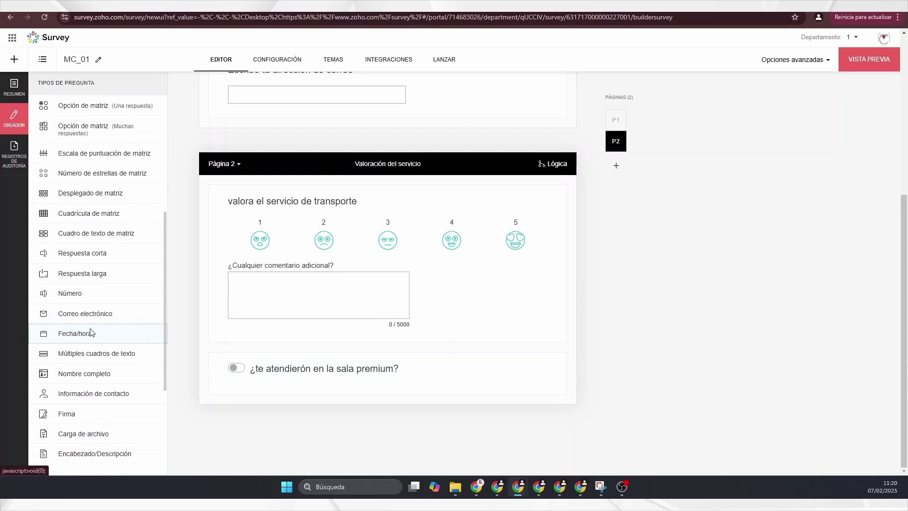
scroll(87, 354, up, 7)
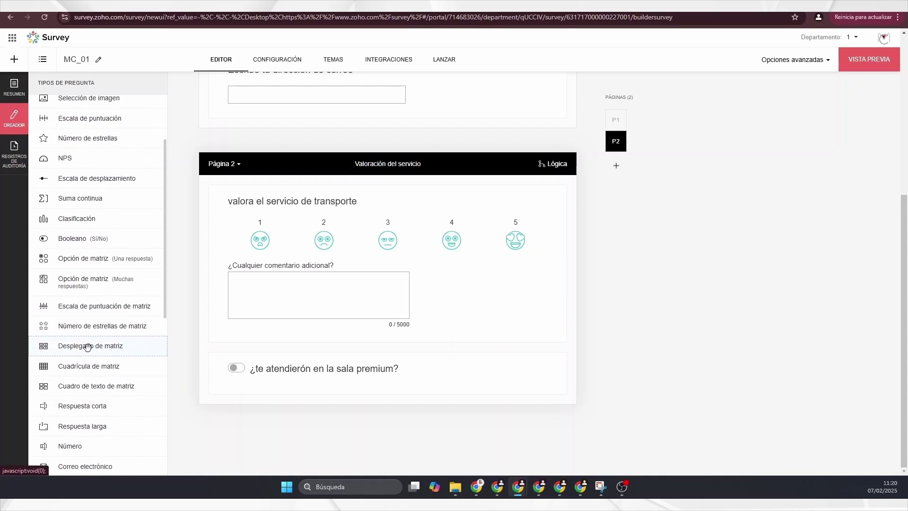
scroll(95, 270, down, 4)
scroll(97, 293, down, 5)
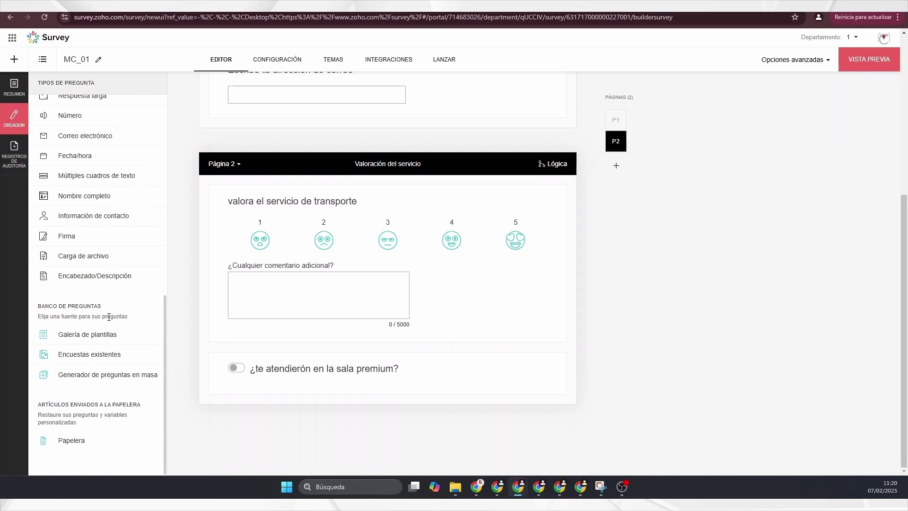
scroll(108, 317, up, 6)
scroll(109, 313, down, 1)
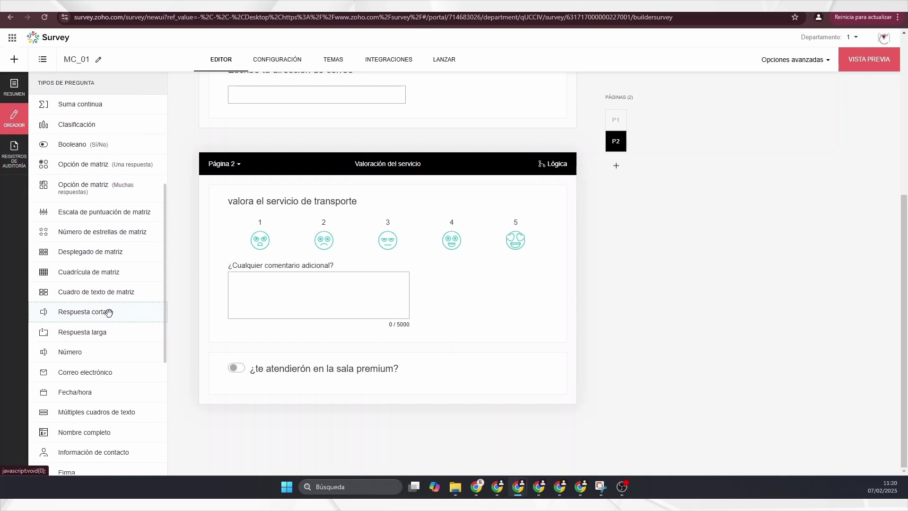
scroll(109, 313, down, 1)
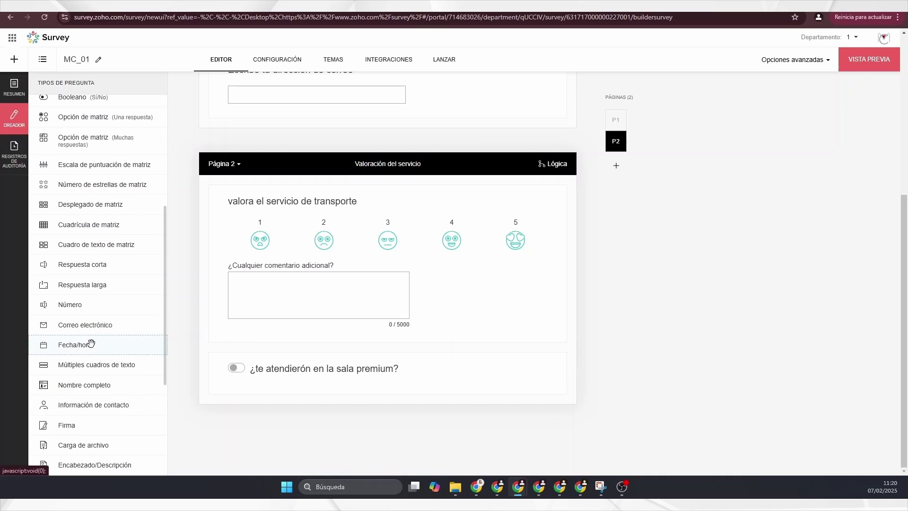
drag(91, 343, 466, 435)
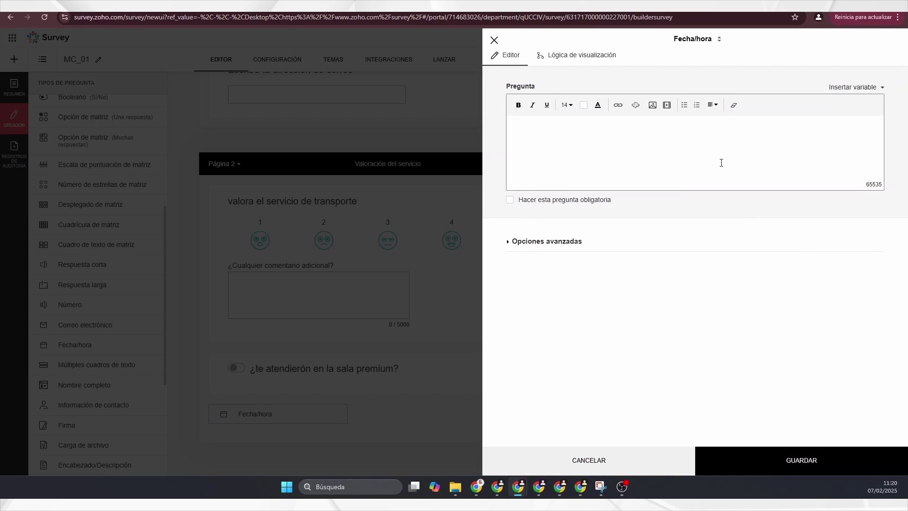
In the date question's advanced options, pre-fill the response from Initial Value with today's date, 02/07/2025
click(533, 242)
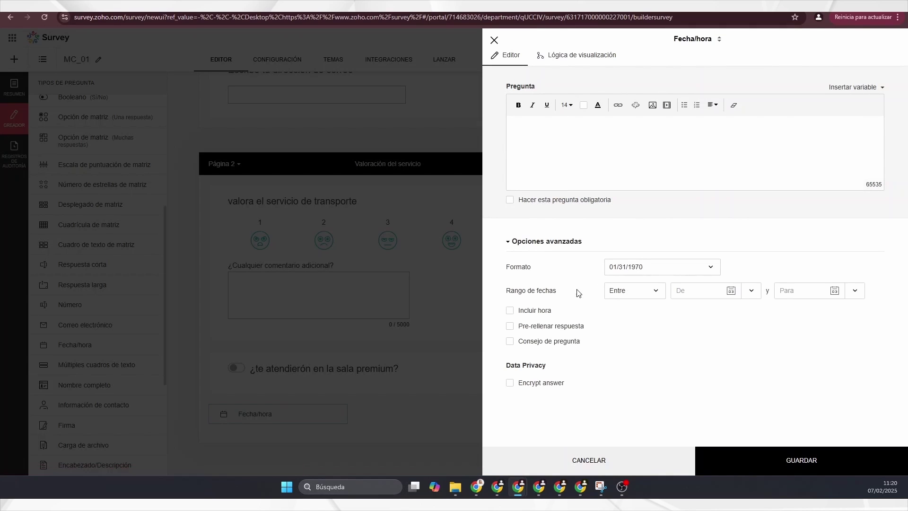
click(633, 267)
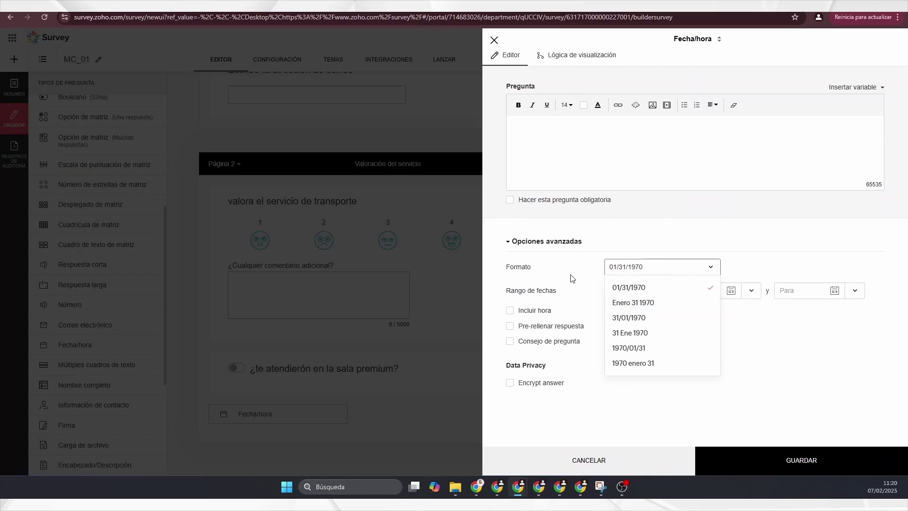
click(559, 331)
click(558, 332)
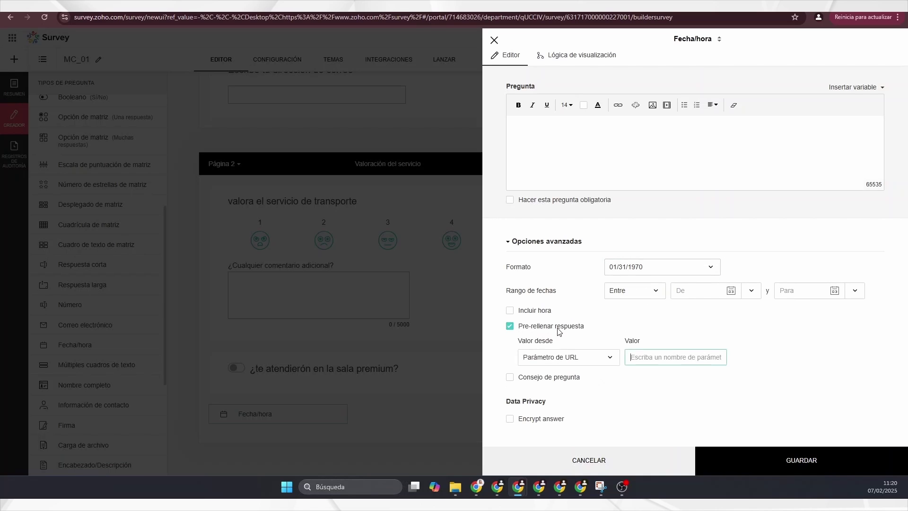
click(606, 357)
click(580, 392)
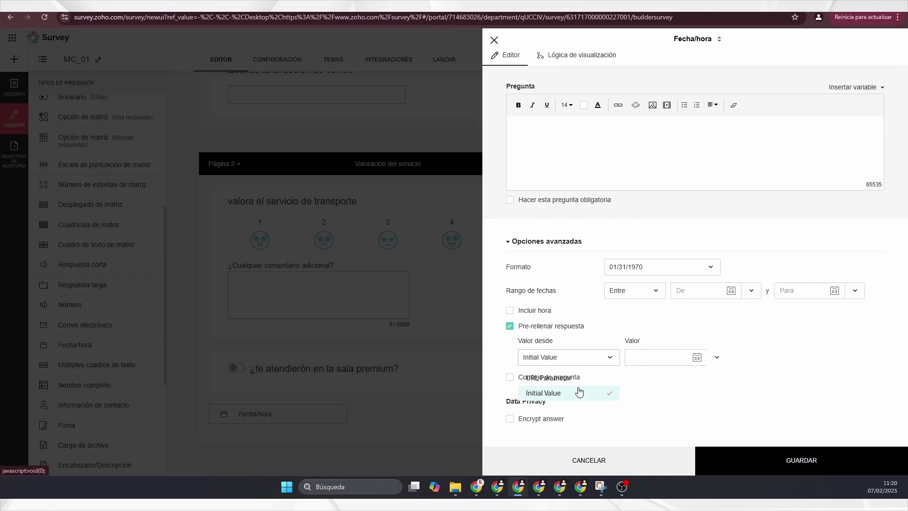
click(670, 355)
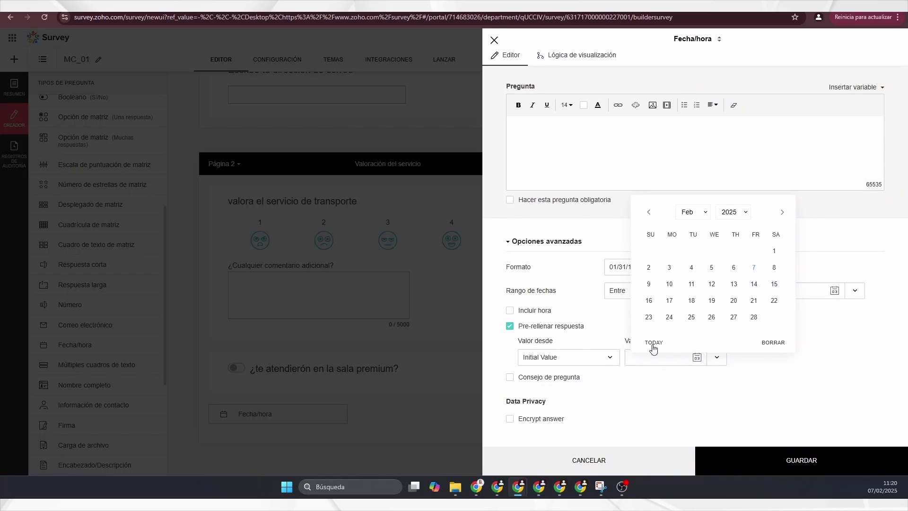
click(654, 343)
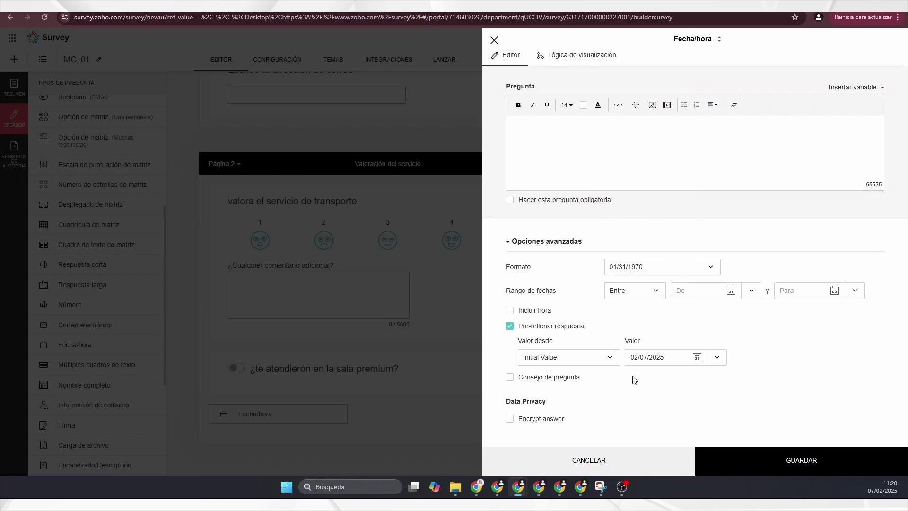
Enter "fecha de lanzamiento de encuesta" as the date question's text and save the question
click(578, 138)
text(fecha de lanzamiento de encuesta)
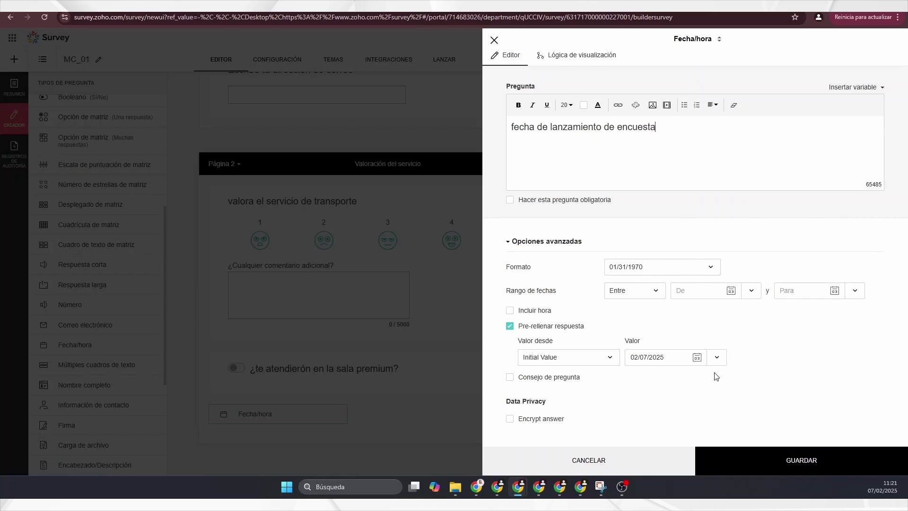
click(741, 462)
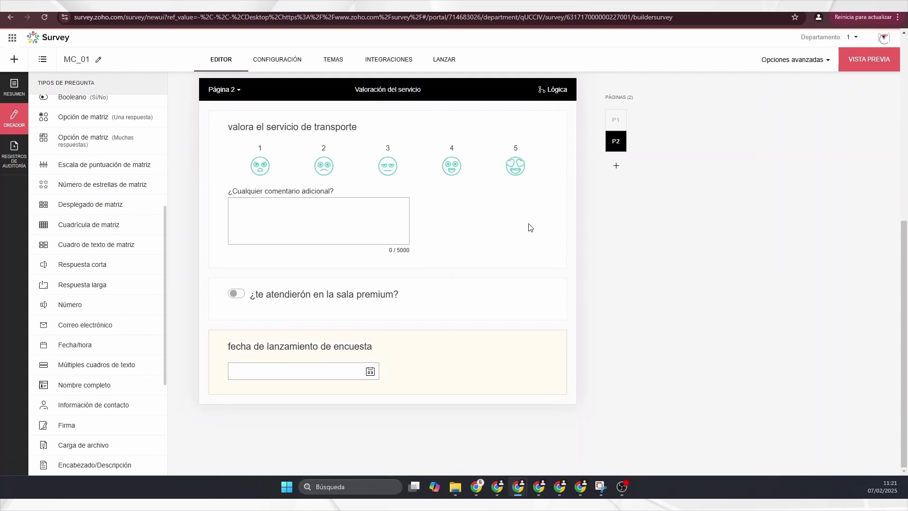
Set the survey launch date question's display logic to "Mostrar esta pregunta solo si se cumple una condición determinada"
mouse_move(426, 357)
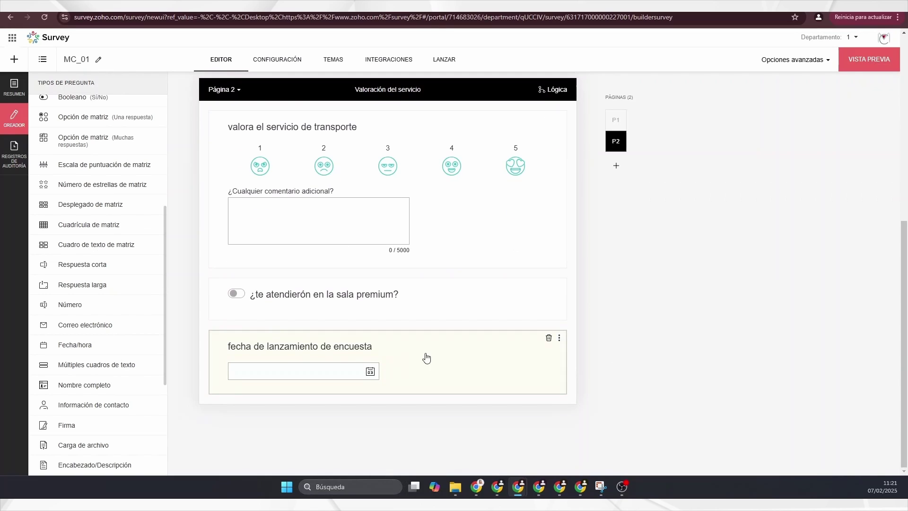
click(560, 338)
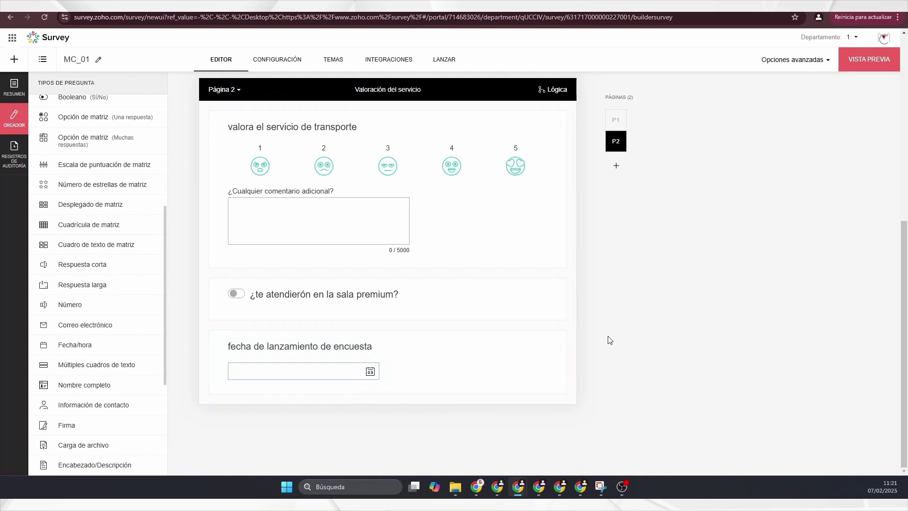
click(559, 339)
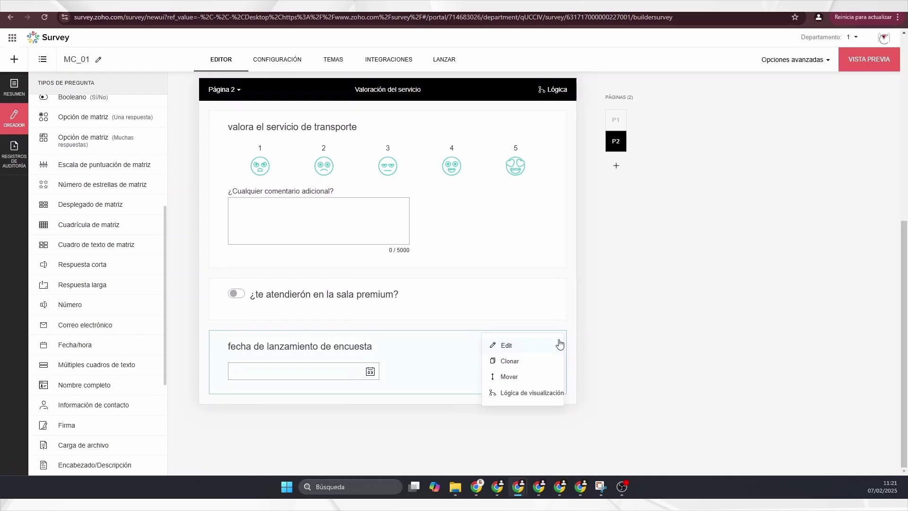
click(523, 394)
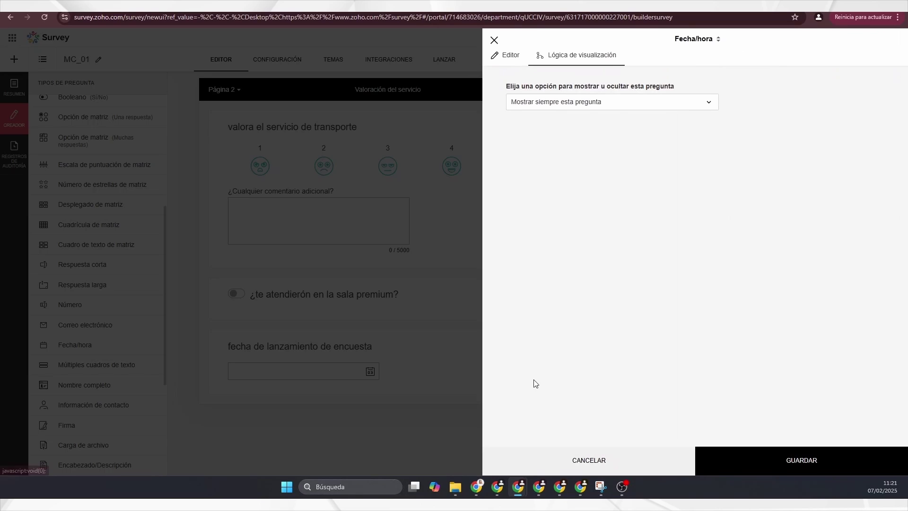
click(641, 102)
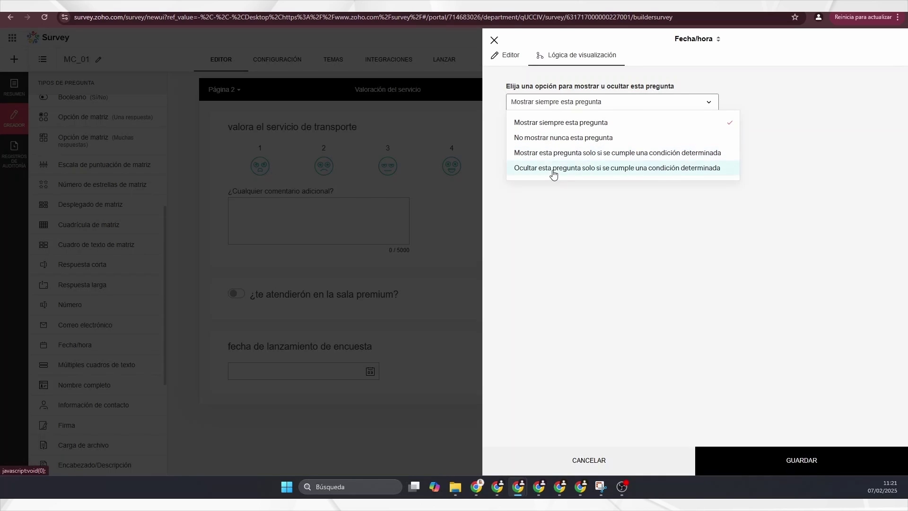
click(562, 140)
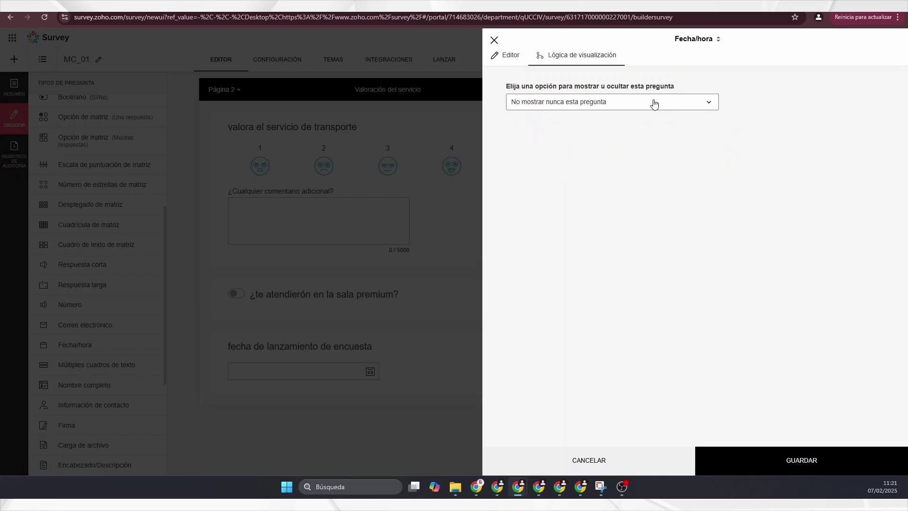
click(654, 104)
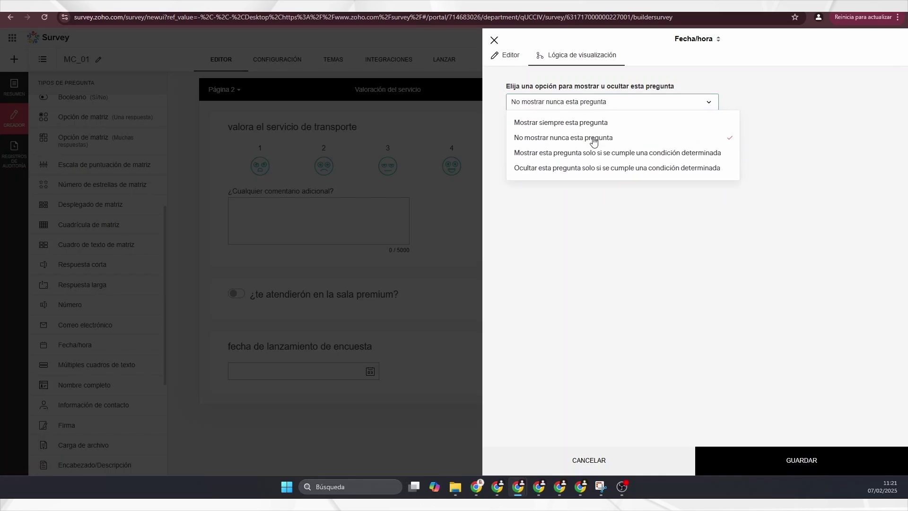
click(570, 154)
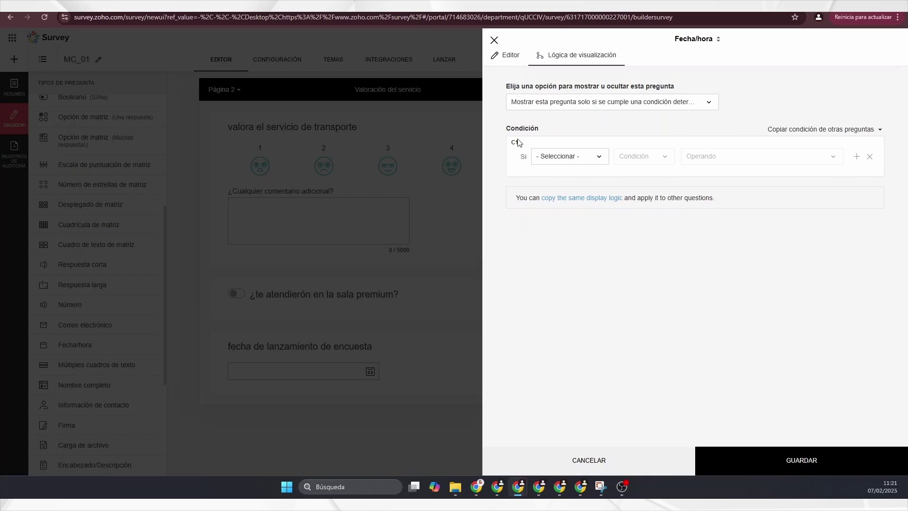
click(582, 158)
scroll(573, 259, down, 1)
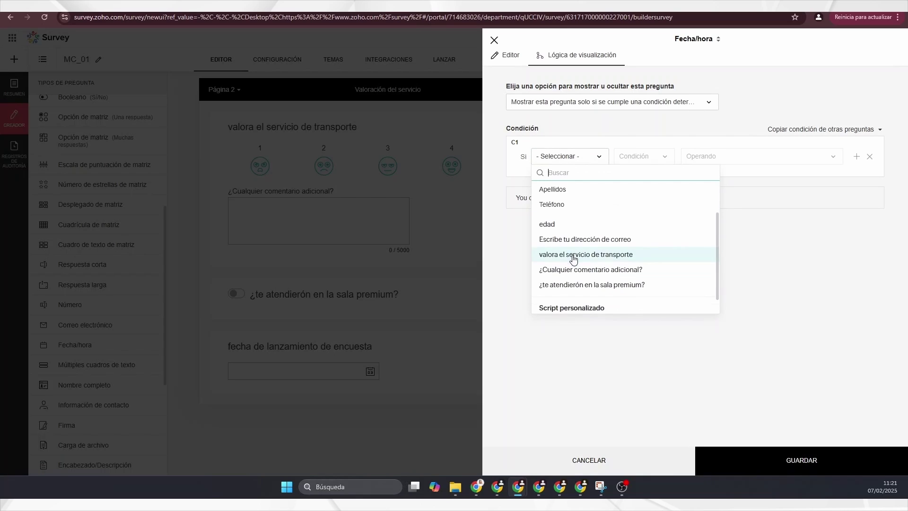
scroll(573, 259, down, 1)
scroll(573, 227, up, 3)
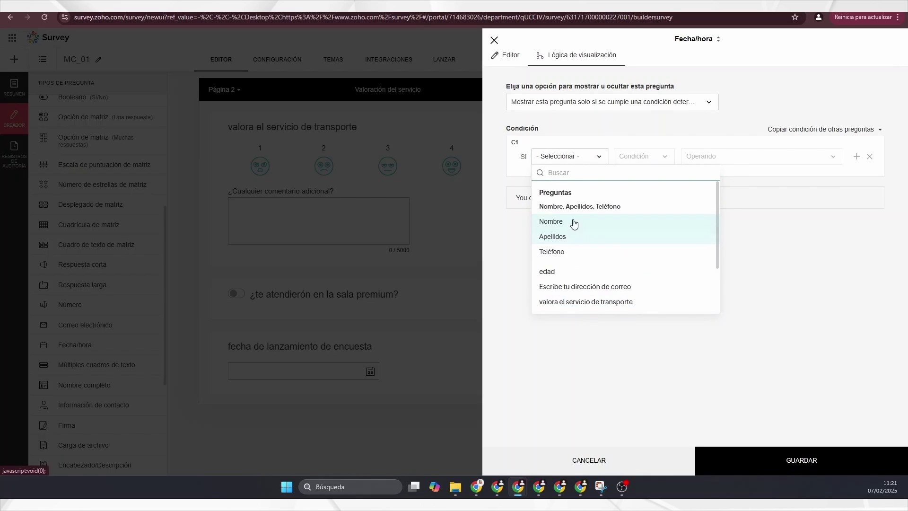
click(556, 271)
click(662, 157)
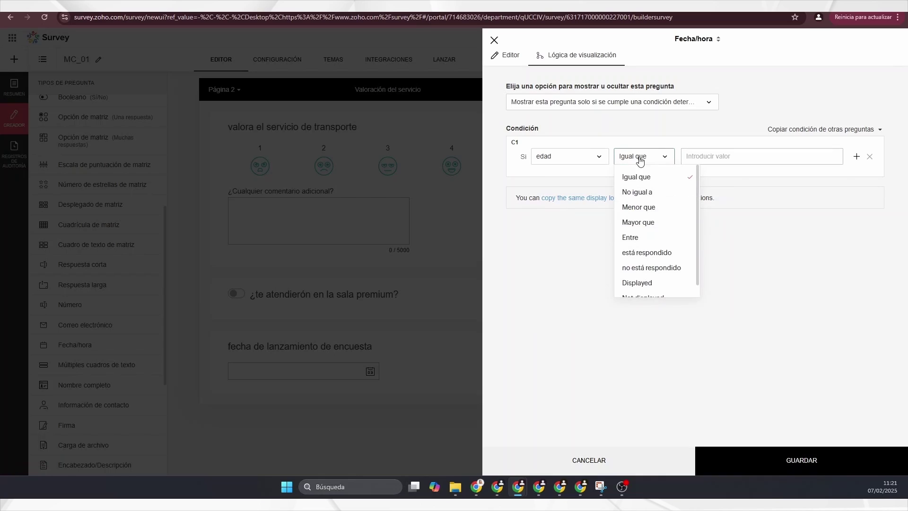
click(730, 157)
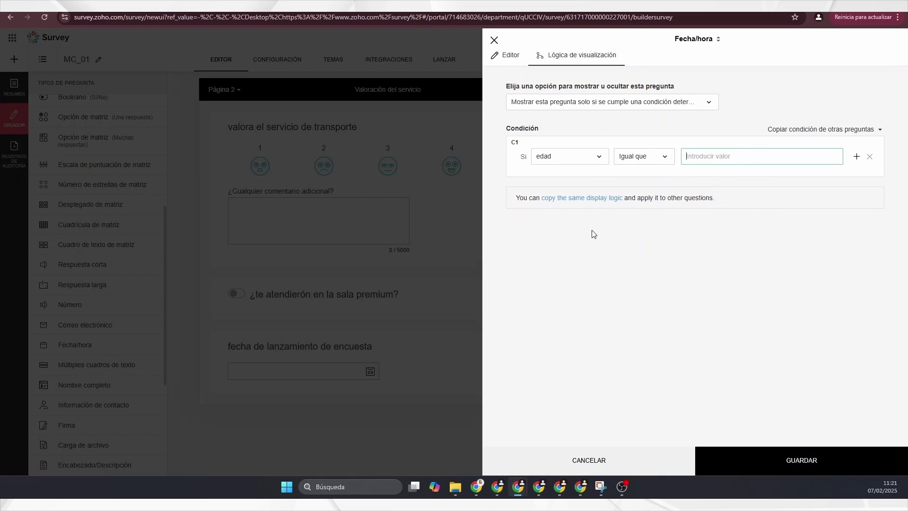
Set the launch date question's display logic to "No mostrar nunca esta pregunta" and save it
click(610, 105)
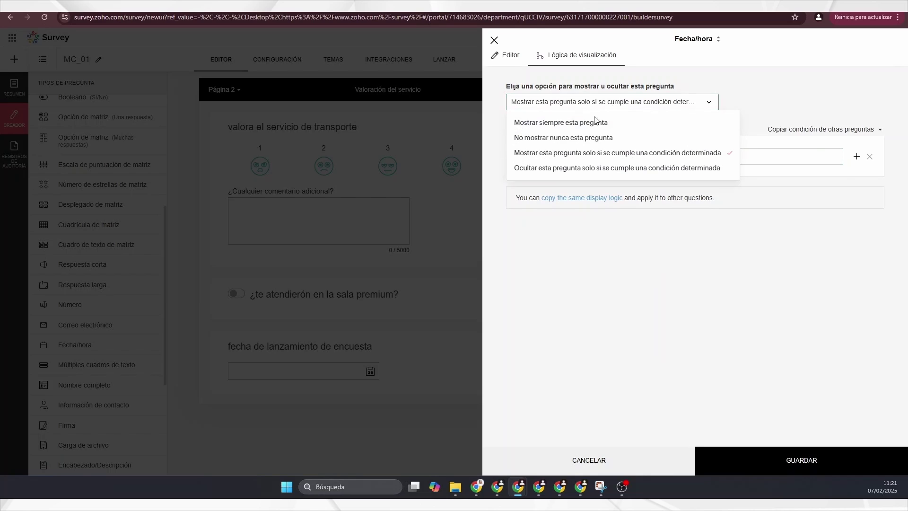
click(551, 137)
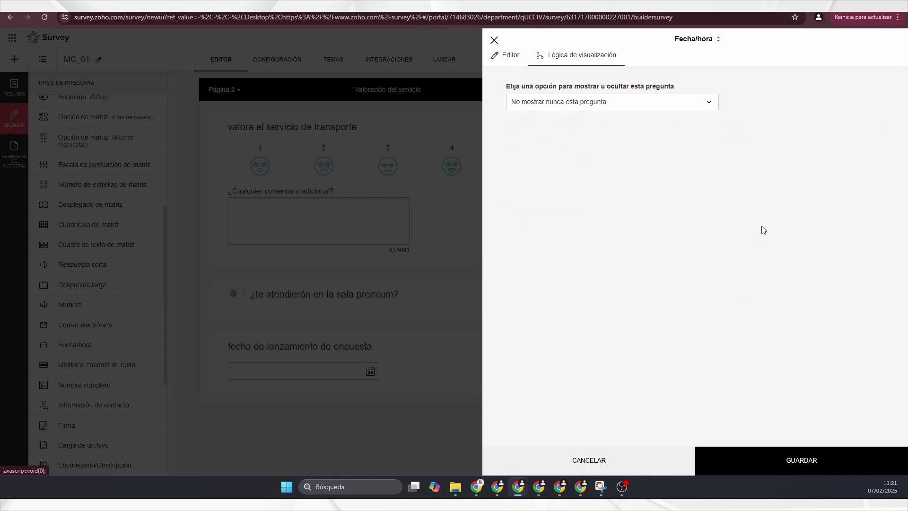
click(742, 463)
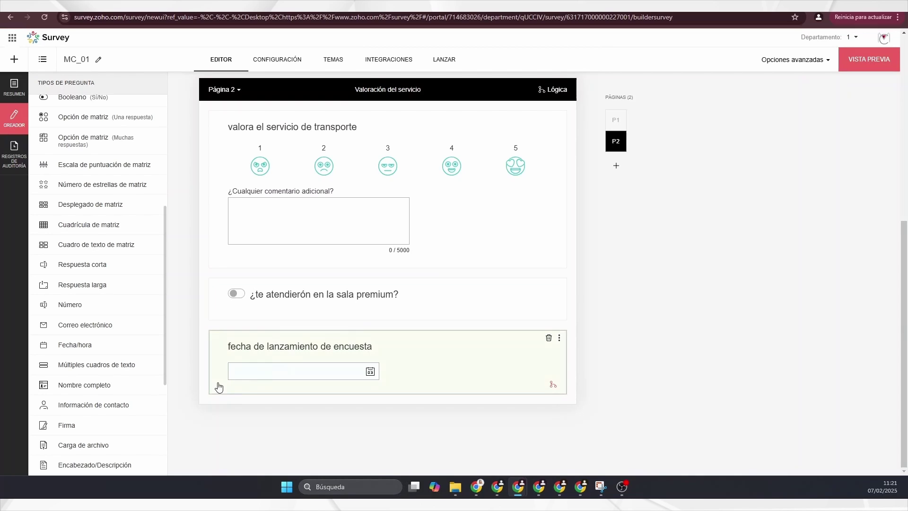
scroll(395, 314, up, 7)
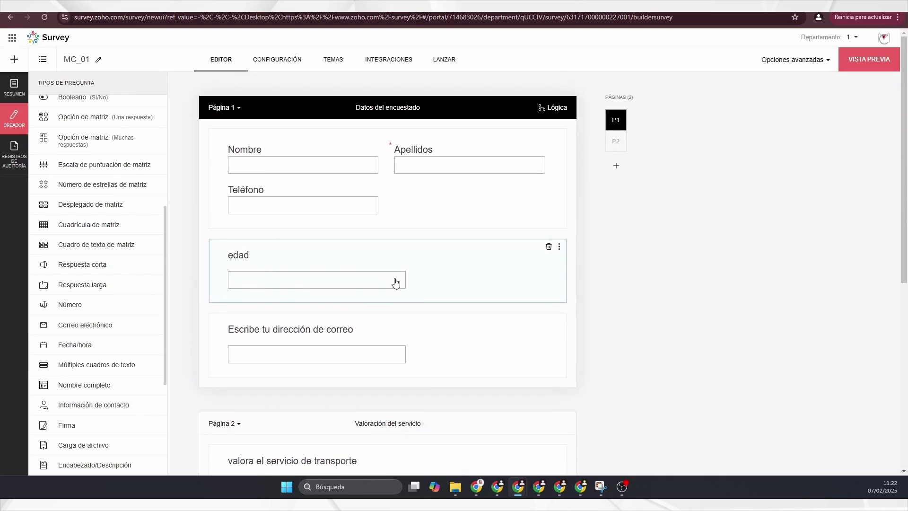
scroll(396, 282, down, 4)
scroll(396, 282, down, 3)
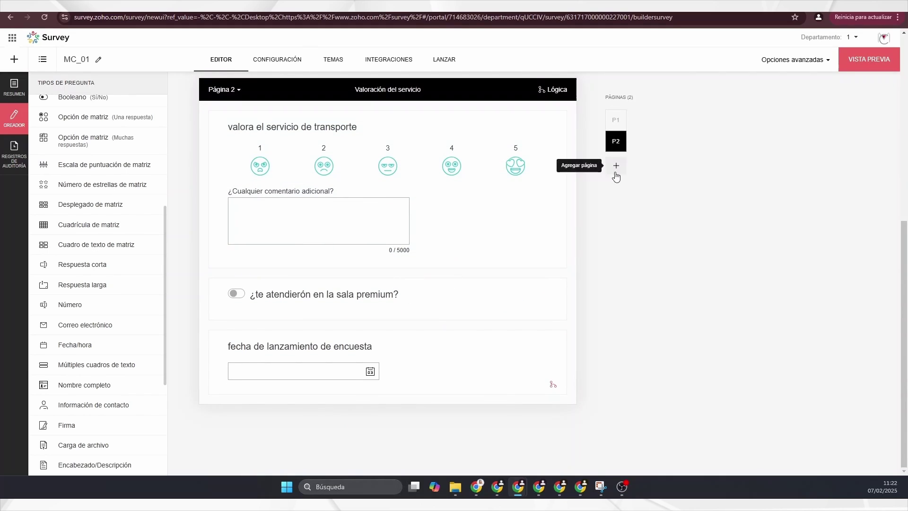
drag(618, 167, 622, 185)
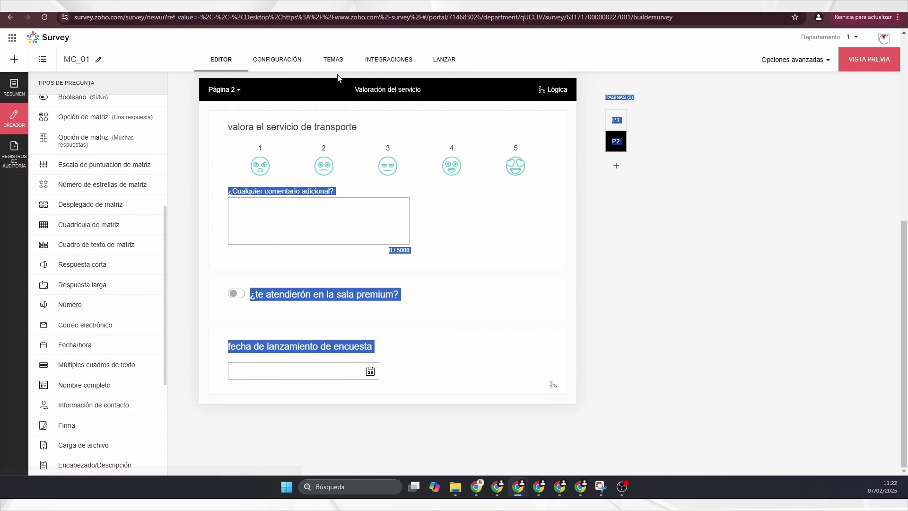
click(548, 94)
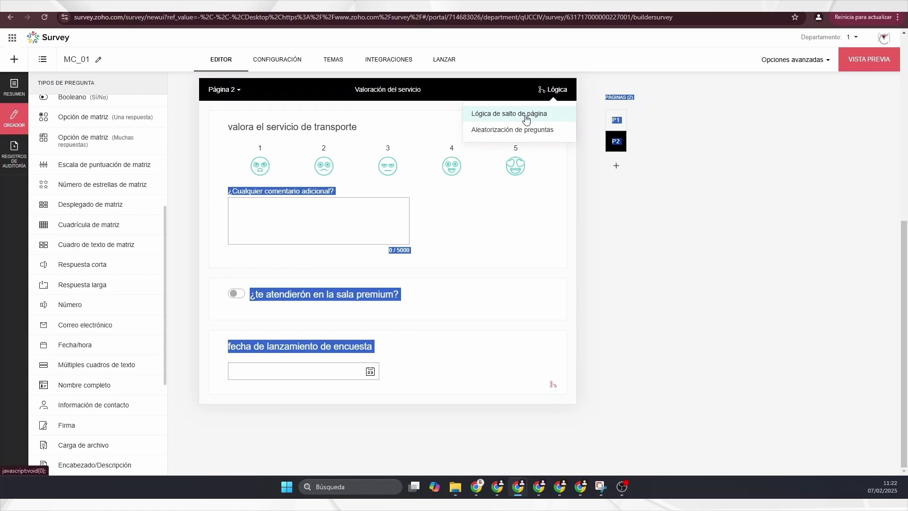
scroll(498, 225, up, 5)
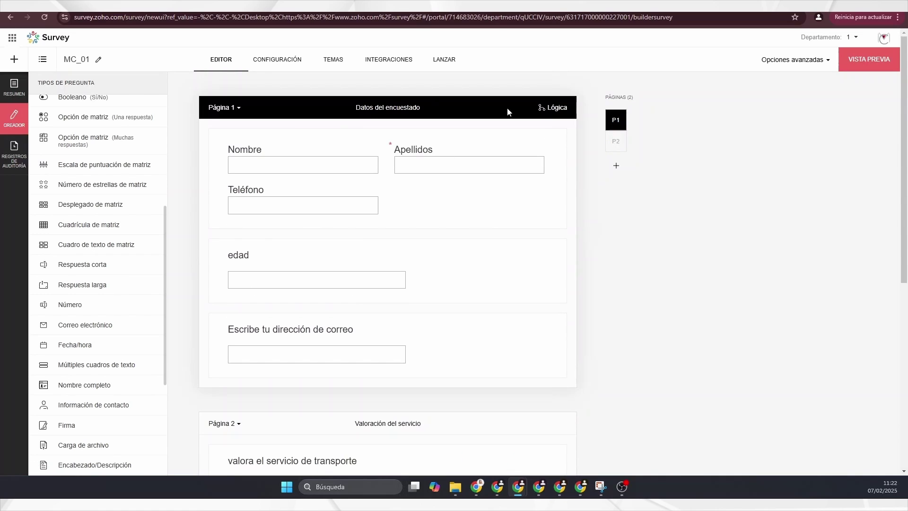
Add a page skip logic condition to page 1 that applies if Nombre "está respondido"
click(551, 107)
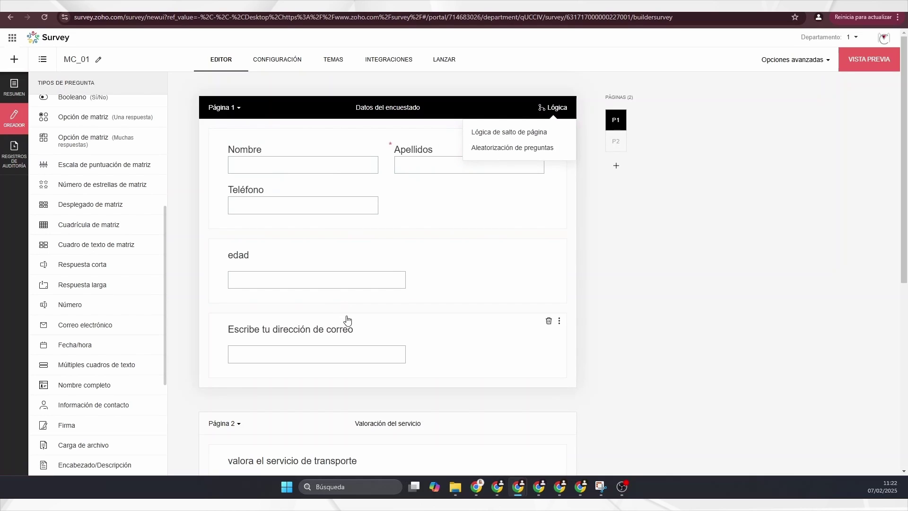
click(509, 137)
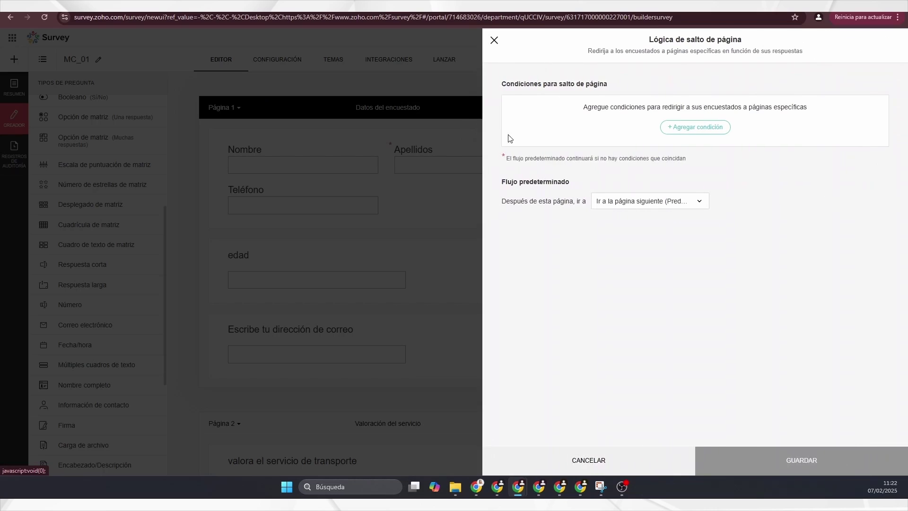
click(692, 131)
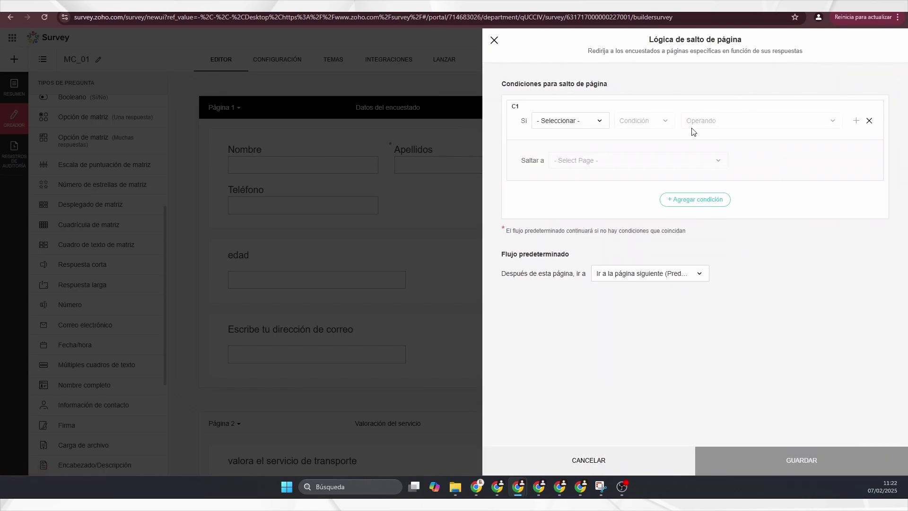
click(570, 122)
click(564, 170)
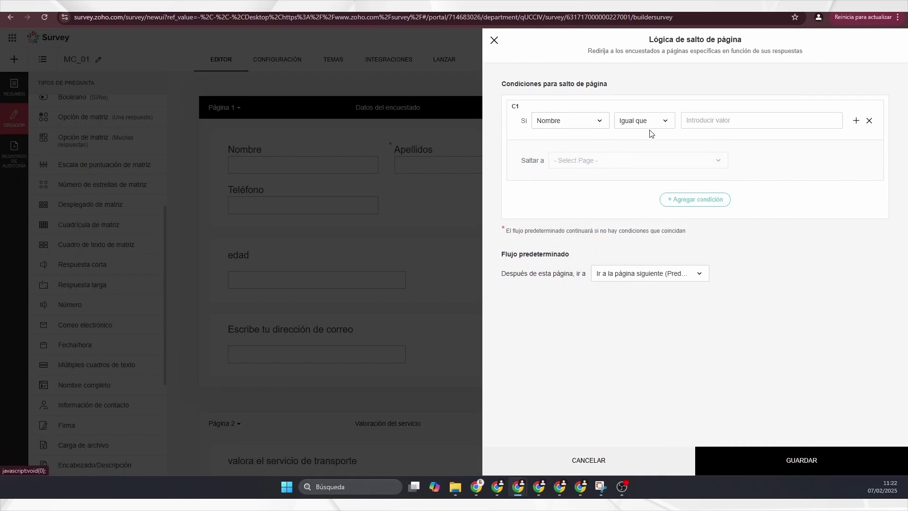
click(650, 124)
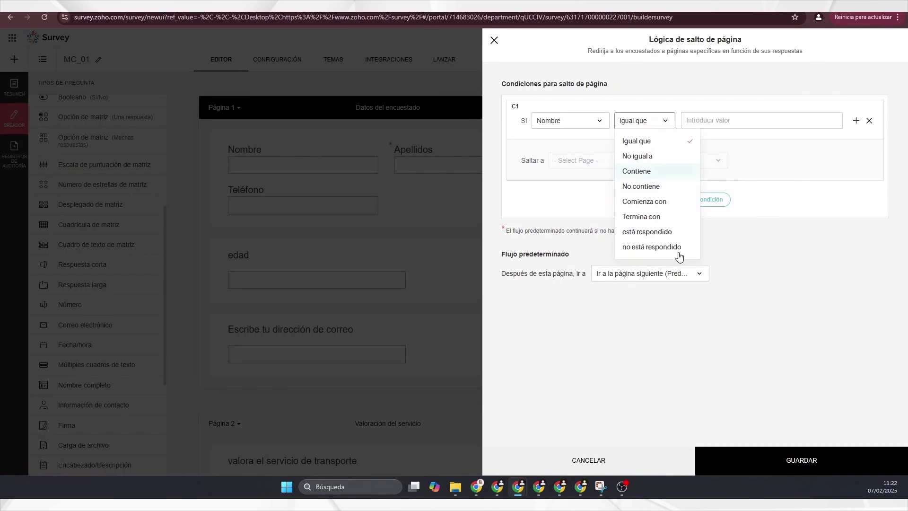
click(662, 232)
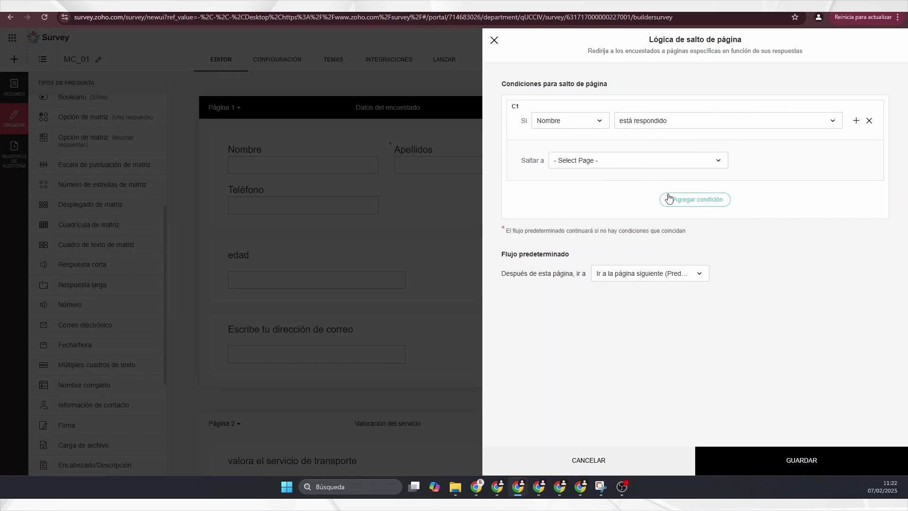
Make the condition skip to "Página 2 : Valoración del servicio", save the page skip logic and close it
click(649, 163)
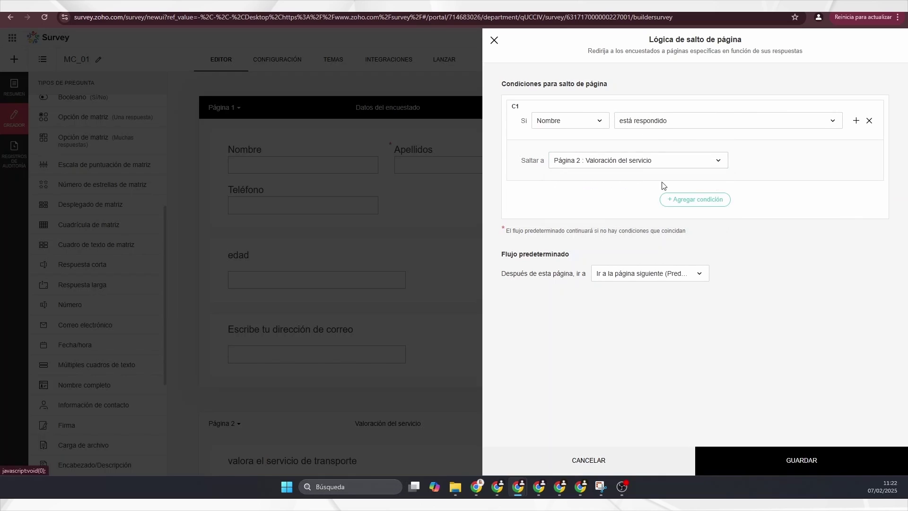
click(597, 210)
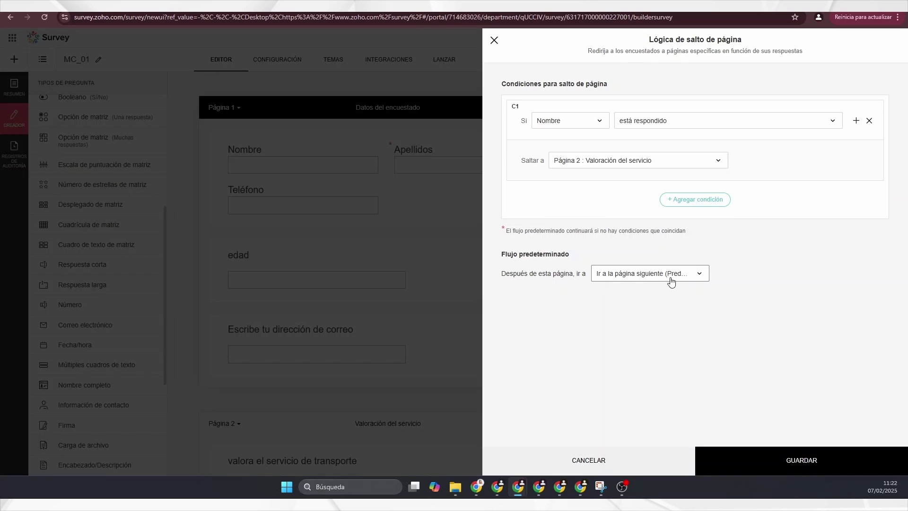
click(748, 464)
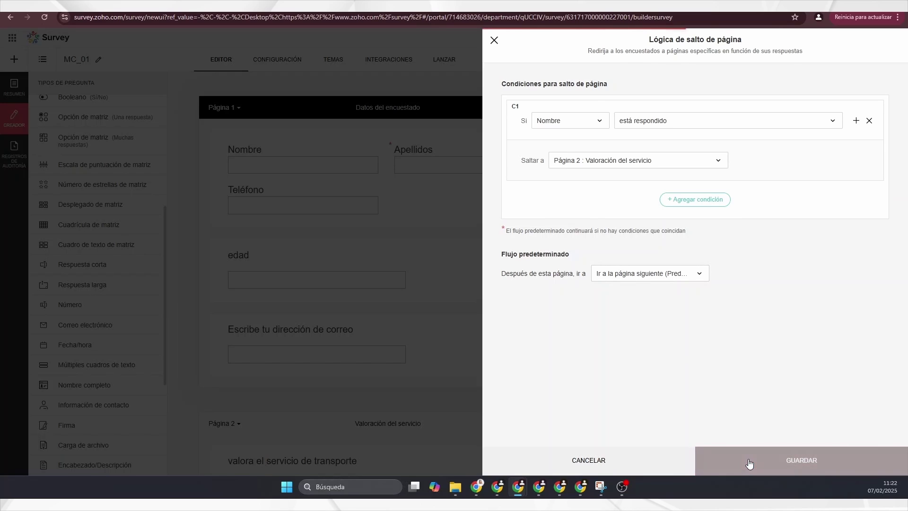
click(494, 40)
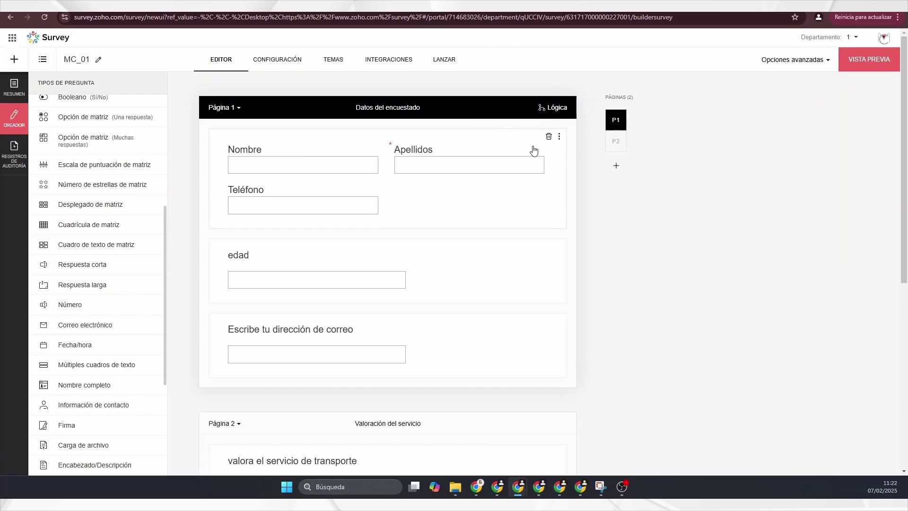
Review the question randomization options for page 1 without changing them
click(556, 107)
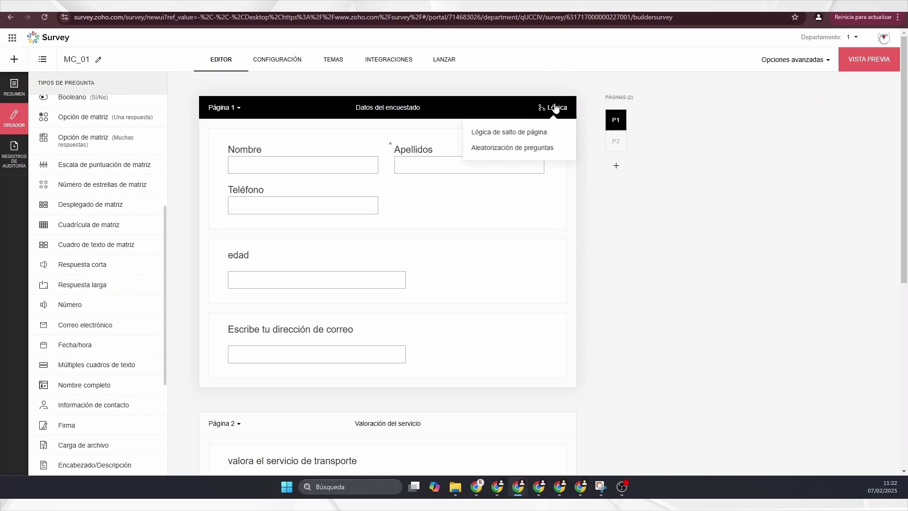
click(496, 151)
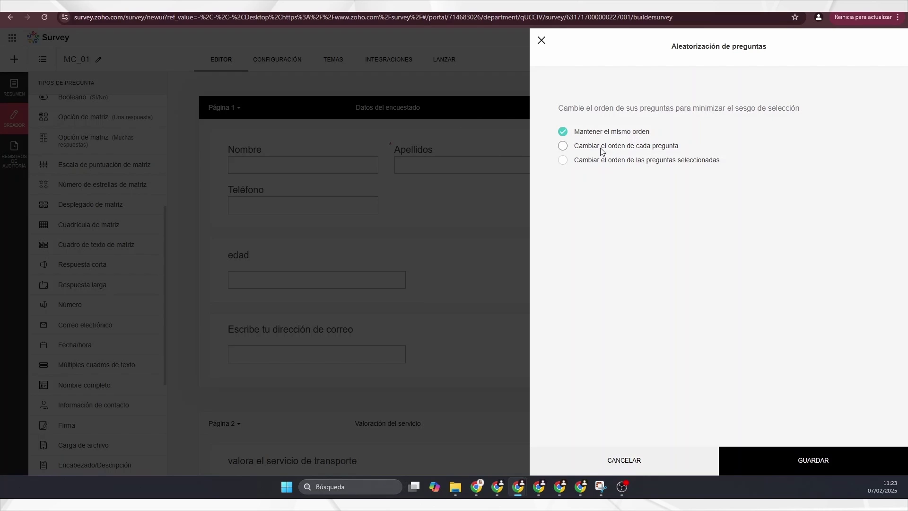
click(542, 40)
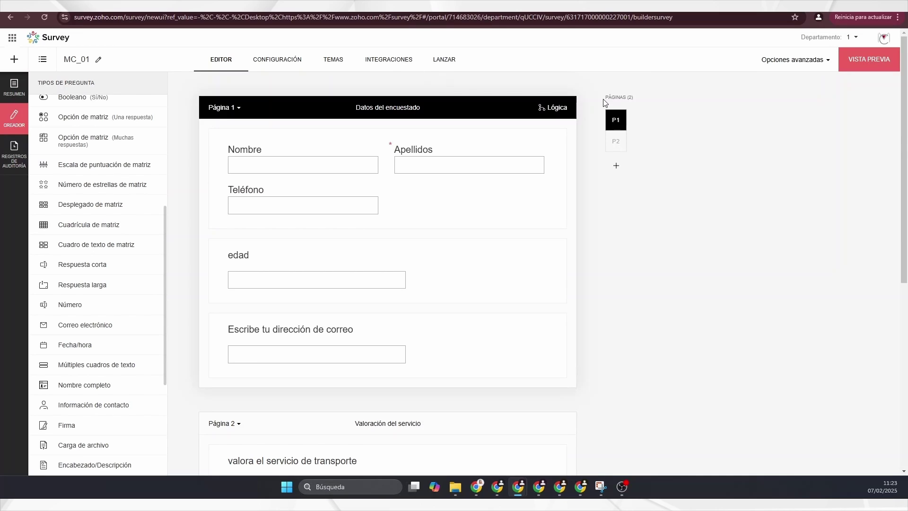
Create a custom variable with URL parameter "nombre", label "nombre" and type Texto, save it and close the variable settings
click(818, 61)
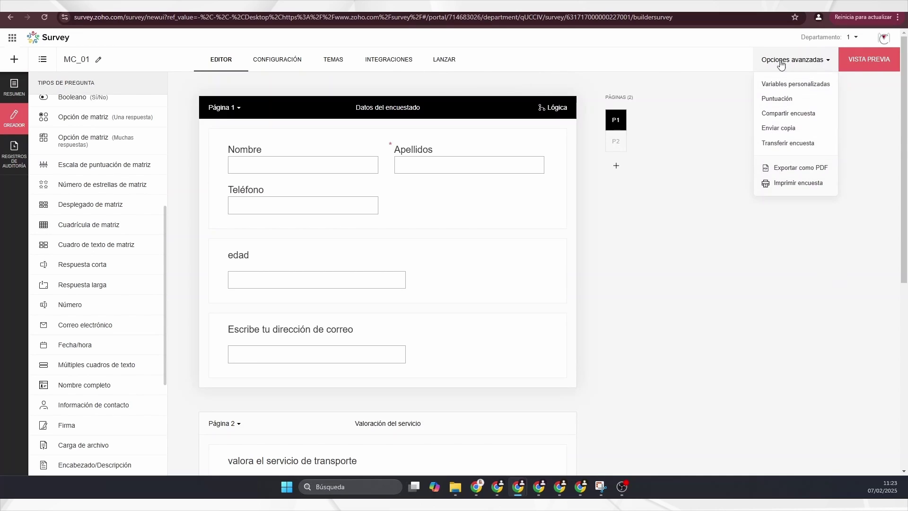
click(796, 85)
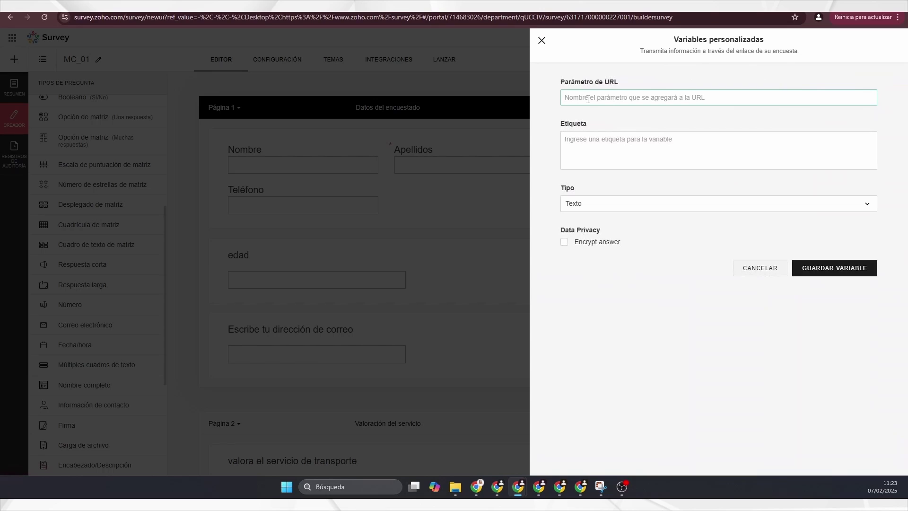
text(nombre)
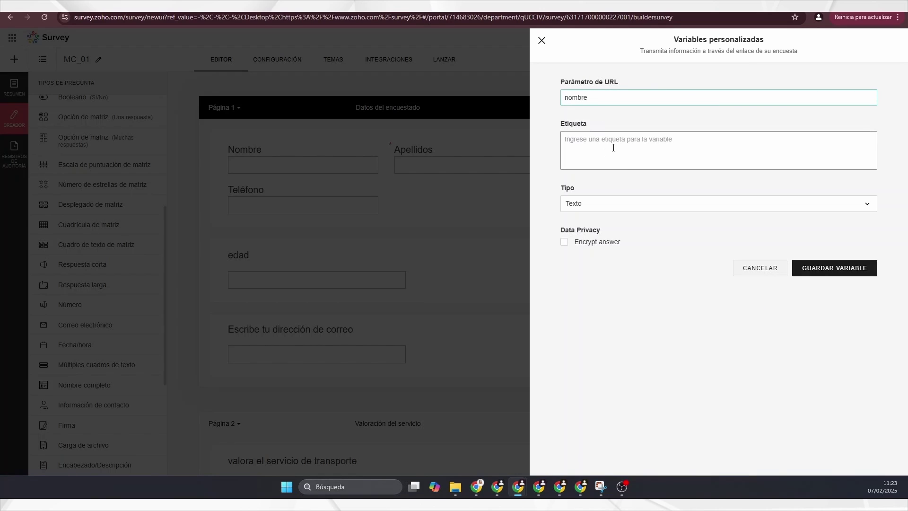
click(612, 147)
text(nombre)
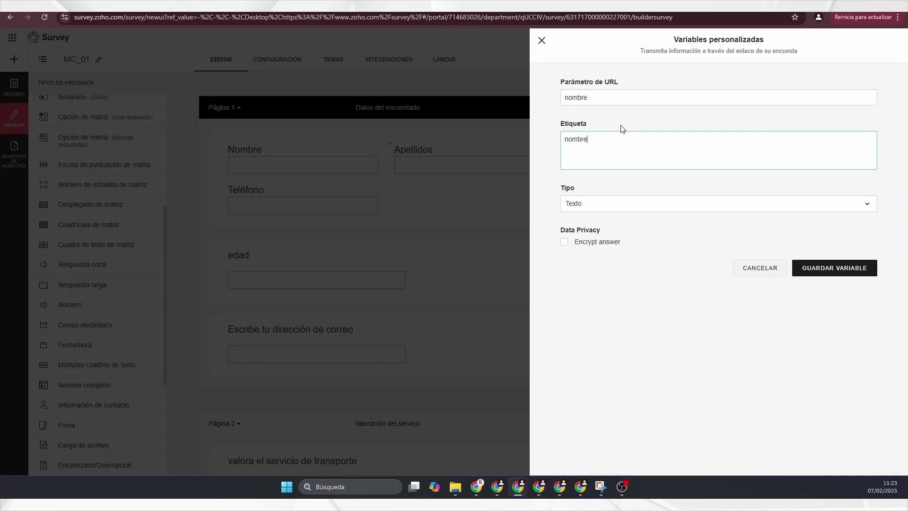
click(671, 210)
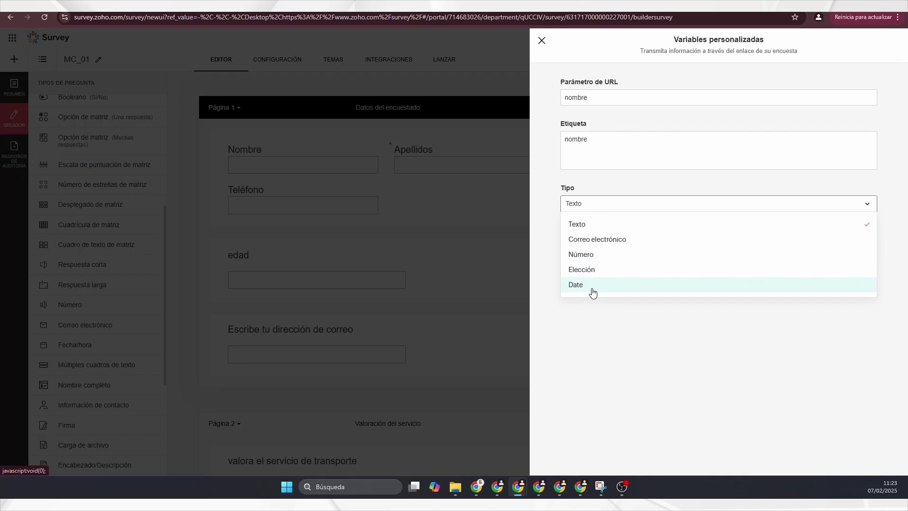
click(598, 232)
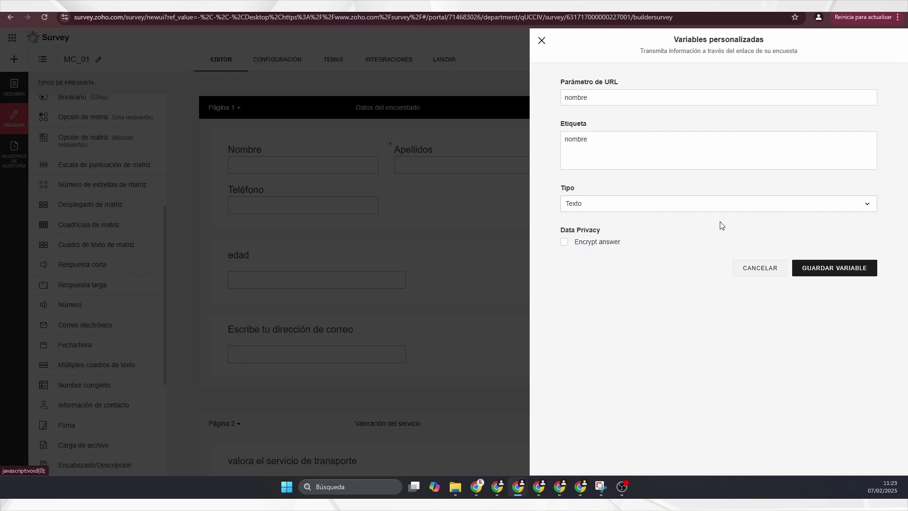
click(840, 267)
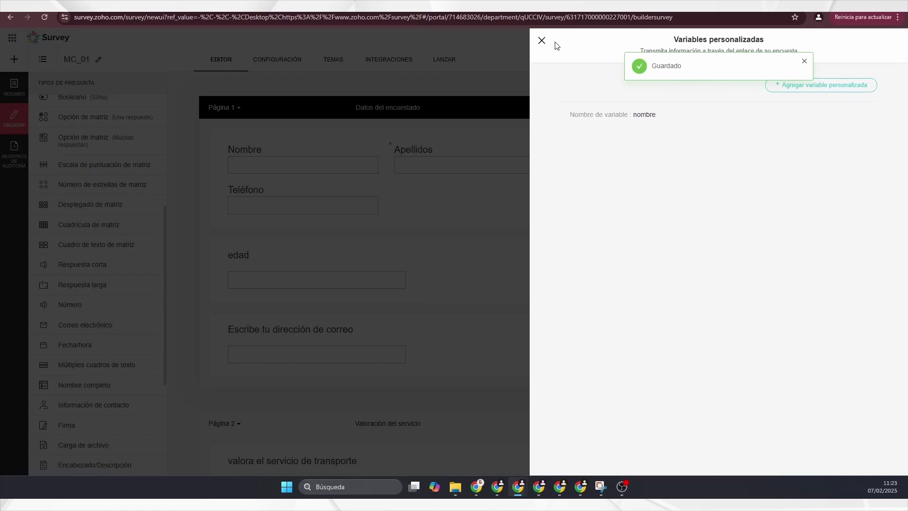
click(542, 40)
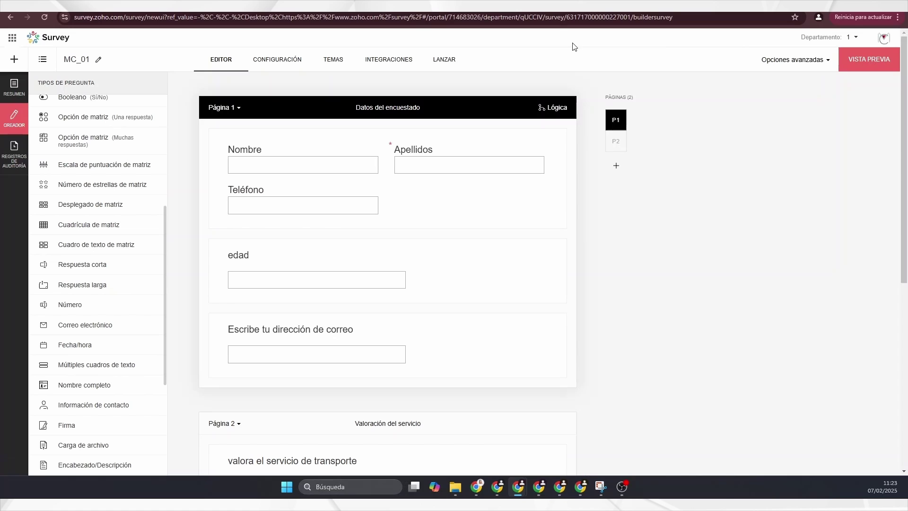
Review the survey's scoring options for the questions on both pages and close them without assigning scores
click(825, 59)
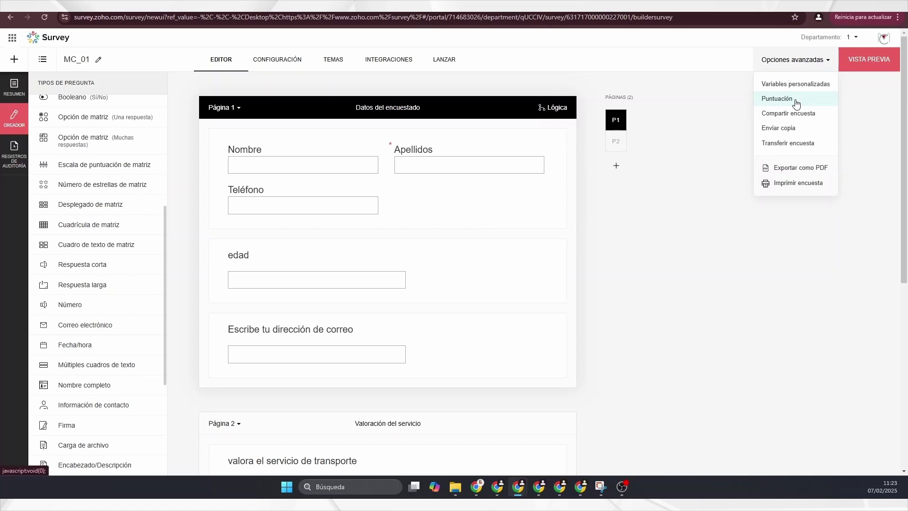
click(796, 104)
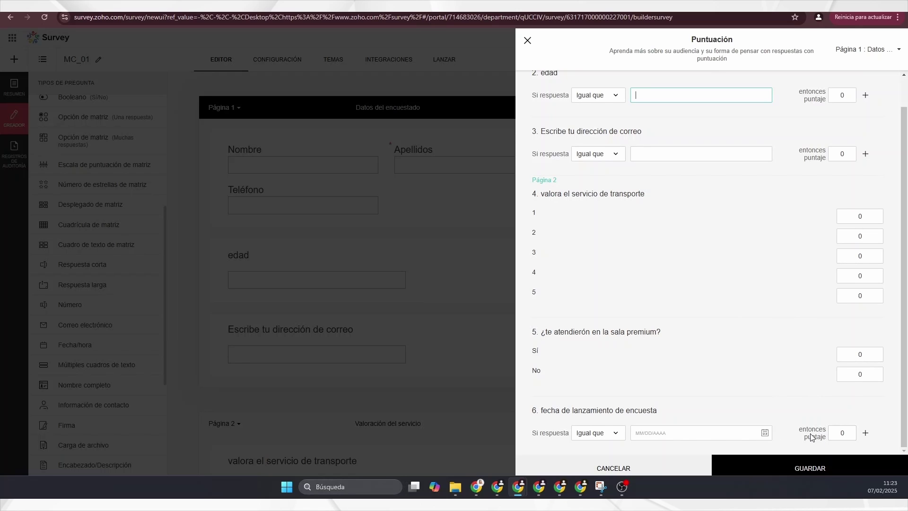
click(526, 39)
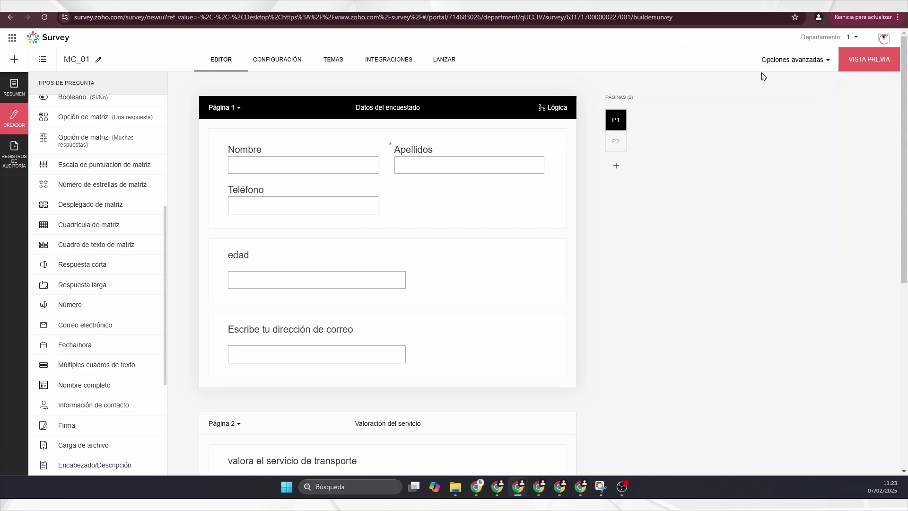
Review the options for sharing the survey with collaborators and sending a copy to other users or departments, without sending anything
click(796, 60)
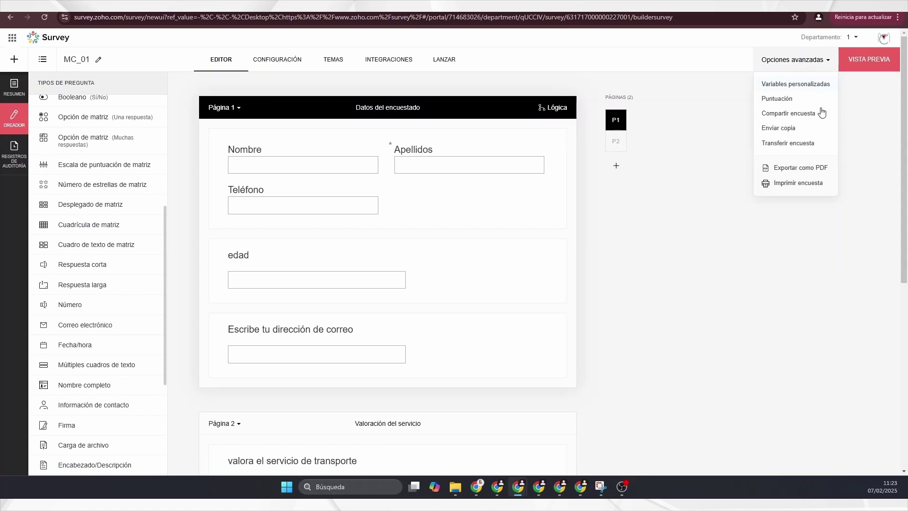
click(810, 115)
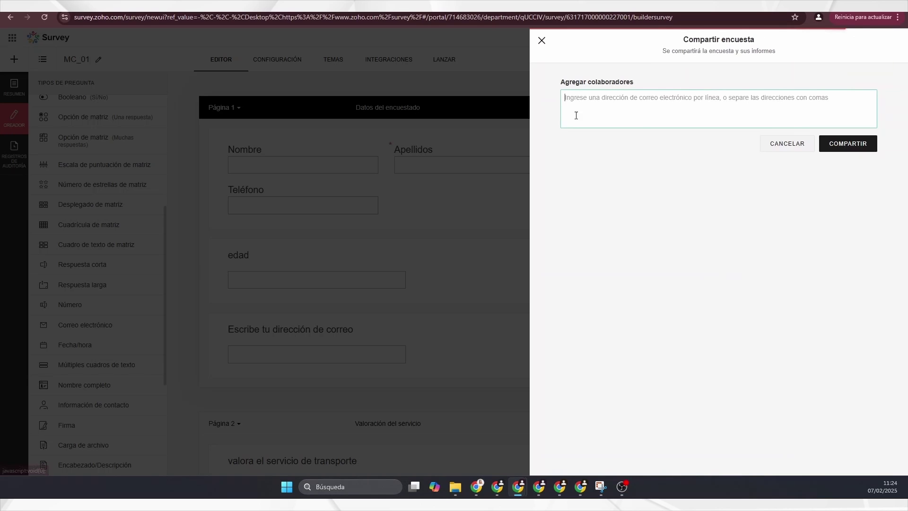
click(542, 41)
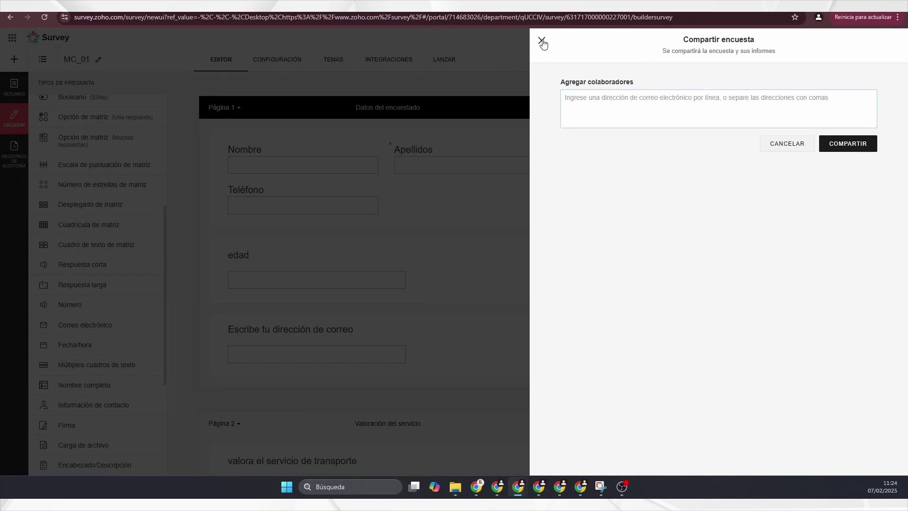
click(810, 67)
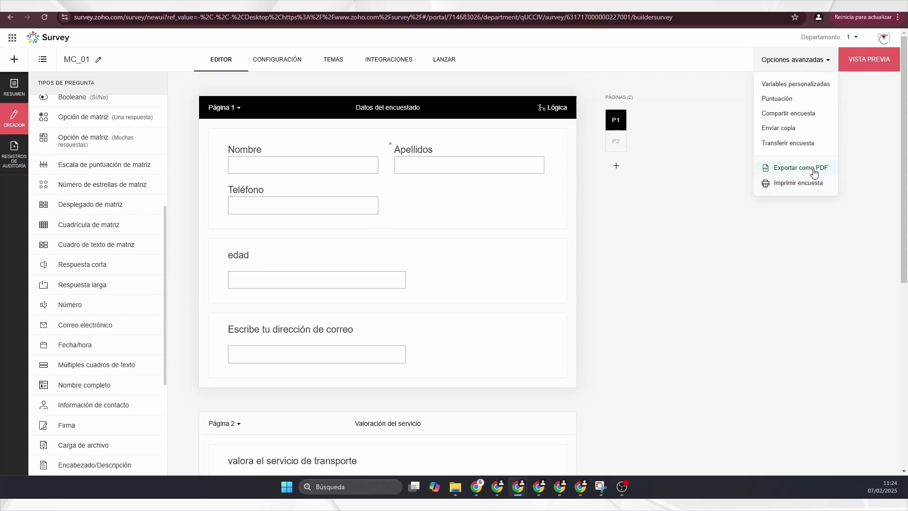
click(796, 136)
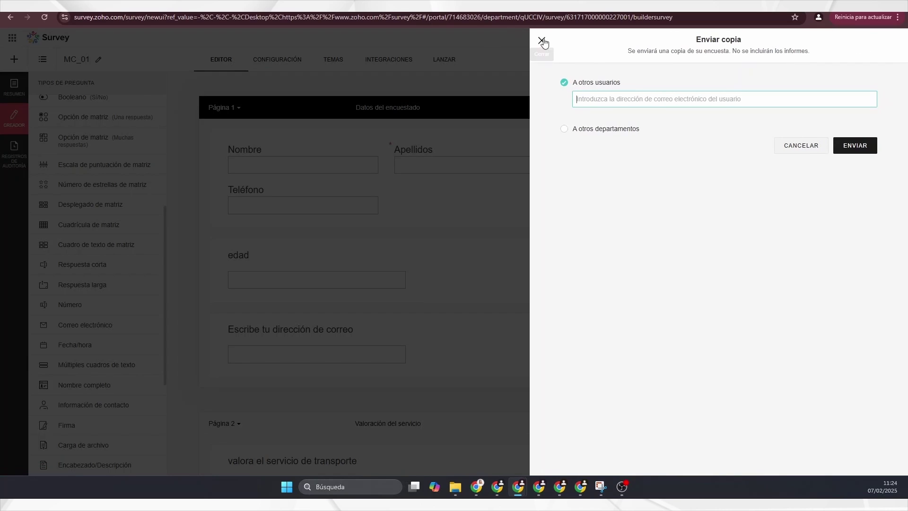
click(565, 129)
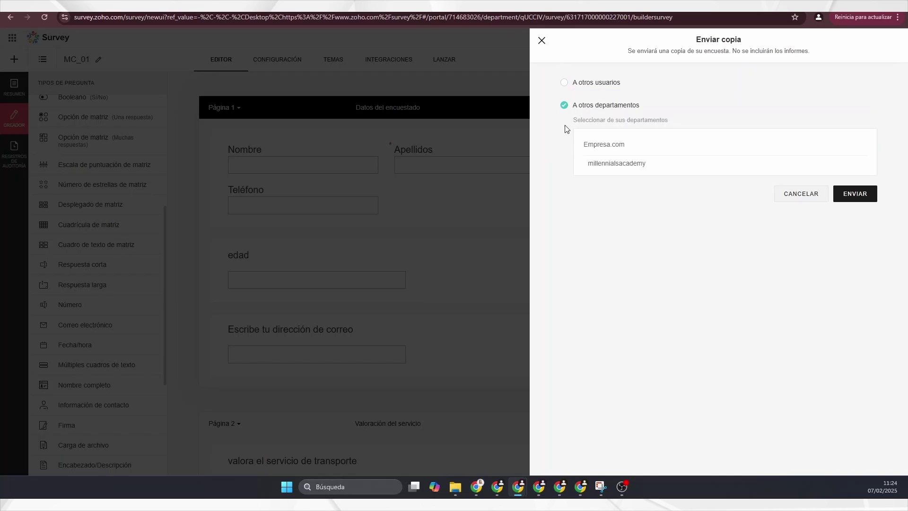
click(542, 41)
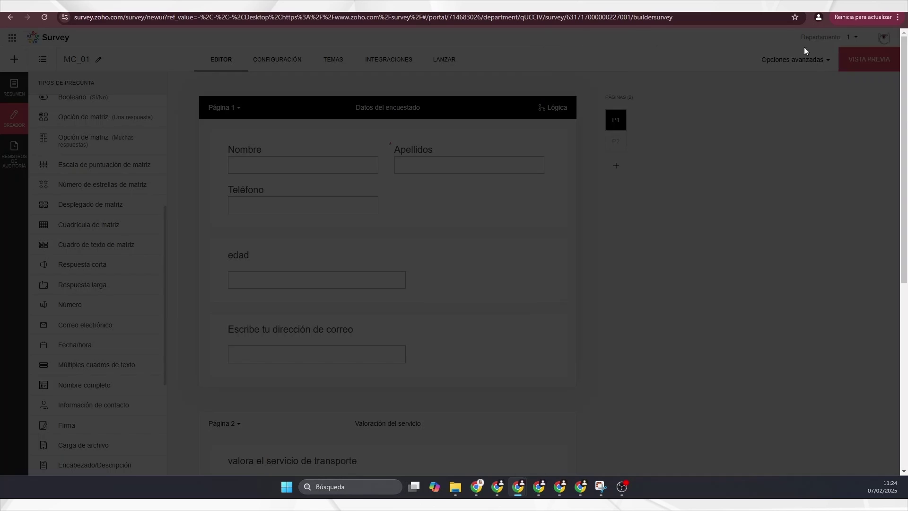
Review the options for transferring the survey, exporting it as PDF and printing it, without applying any
click(807, 60)
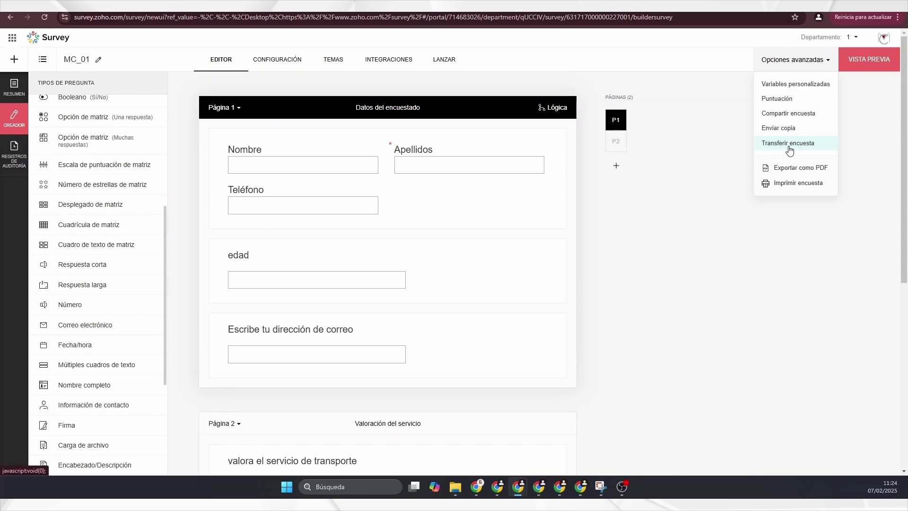
click(789, 144)
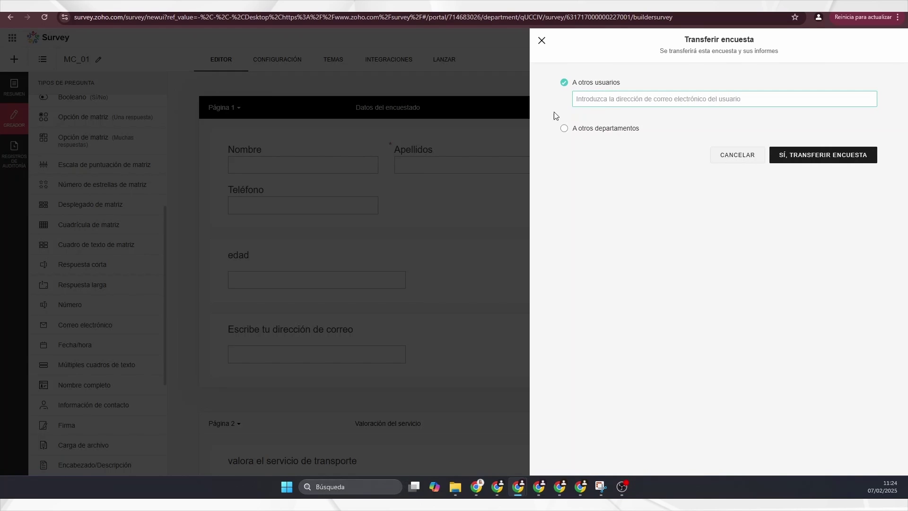
click(541, 42)
click(810, 60)
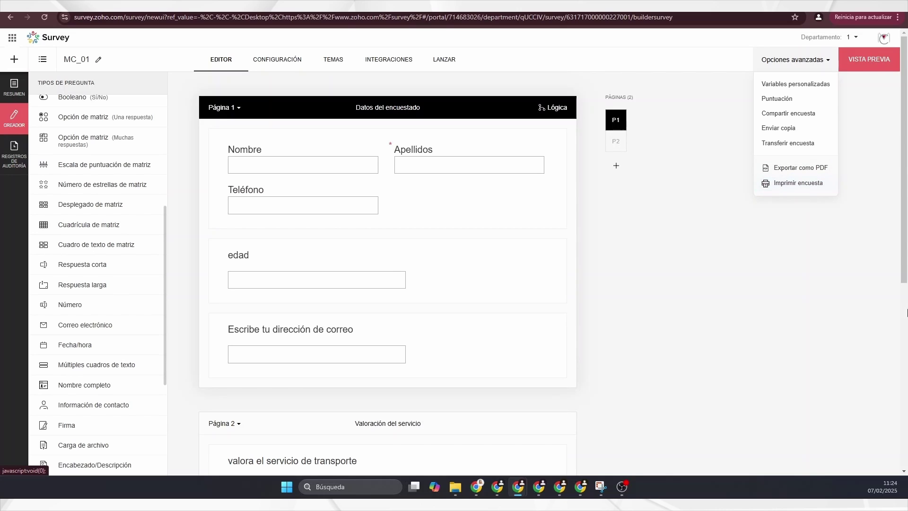
Set the published survey title to the specific text "Encuesta de satisfacción" and save it
click(278, 64)
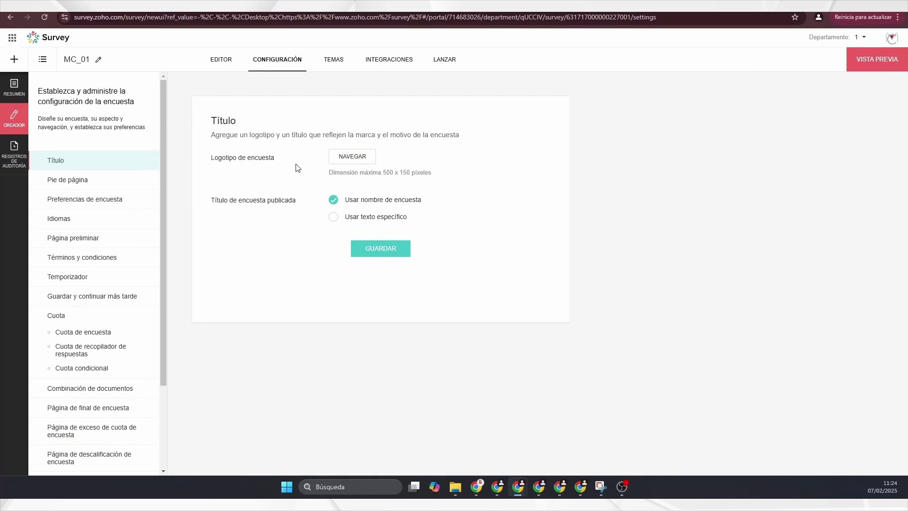
click(334, 218)
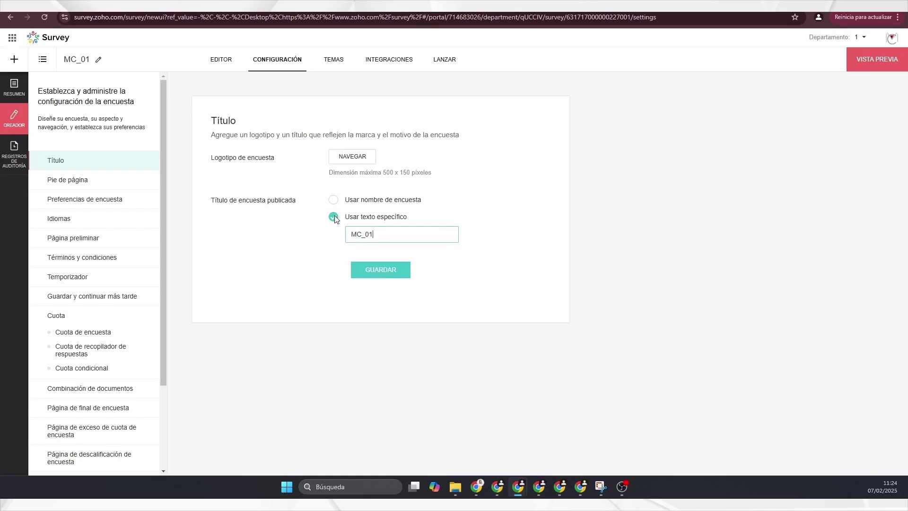
double_click(366, 234)
text(Encuesta de satisfacción)
click(381, 269)
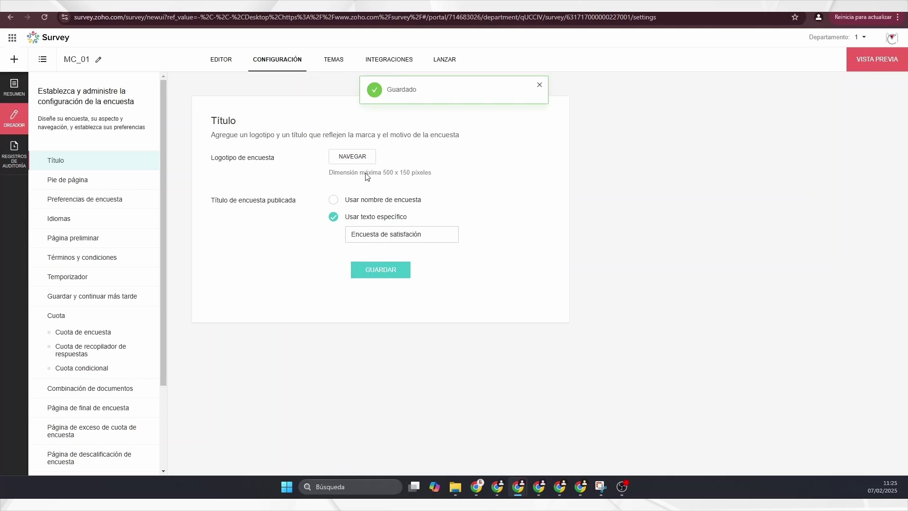
Set the survey footer to "Las respuestas en esta encuesta son de mero uso interno" and save it
click(71, 187)
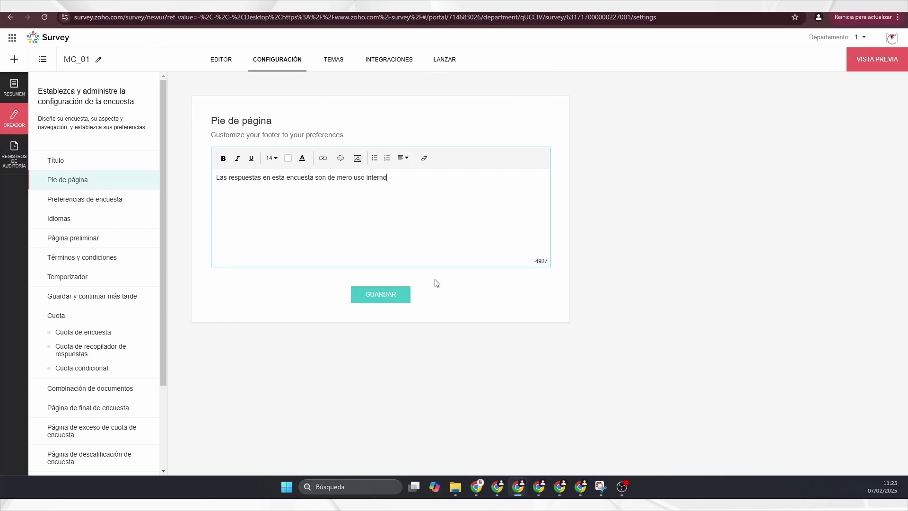
click(393, 300)
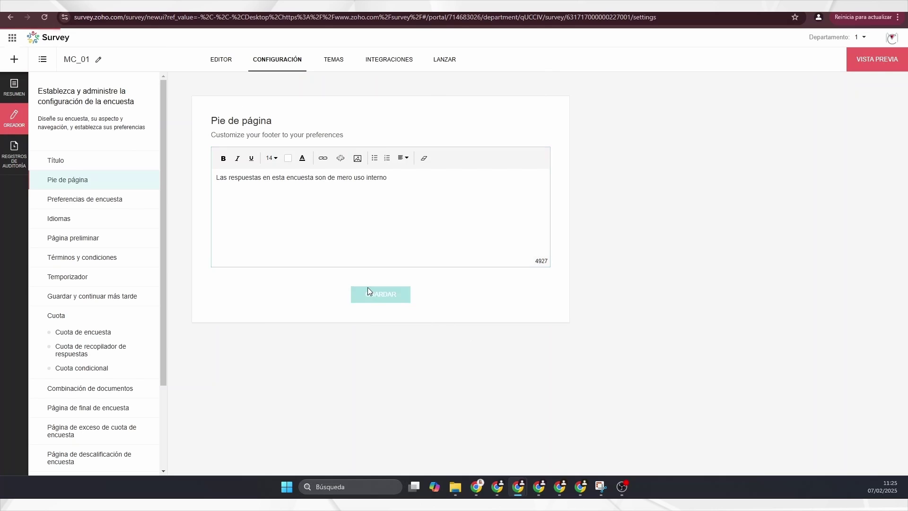
Enable the progress bar, question numbers and CAPTCHA in the survey preferences
click(107, 201)
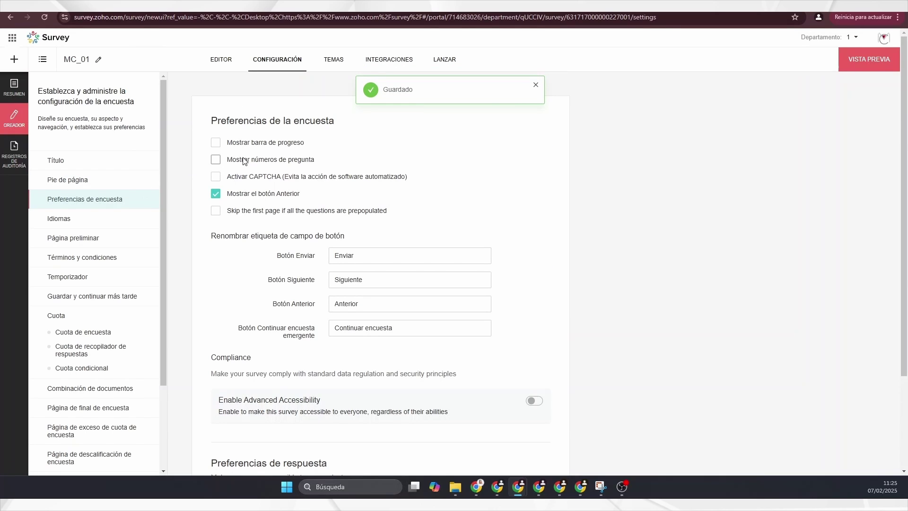
click(227, 144)
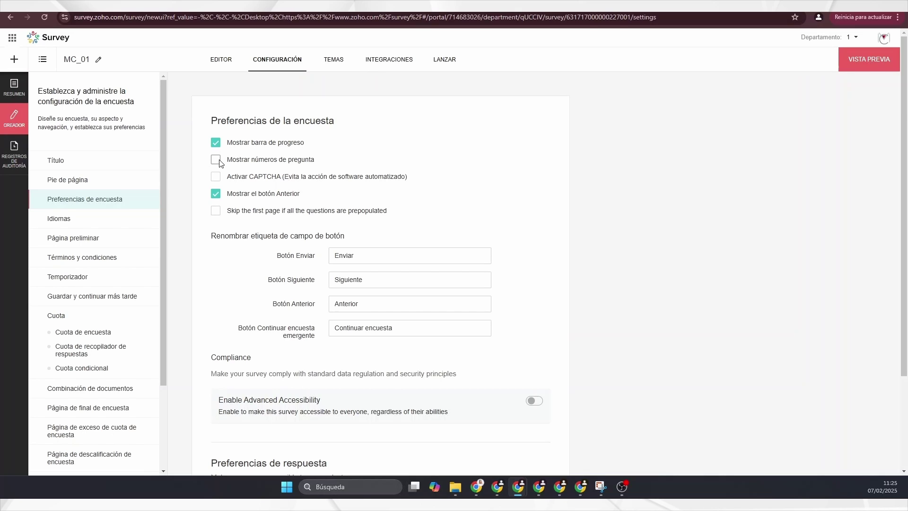
click(220, 163)
click(219, 179)
Examine the label fields for the Enviar, Siguiente, Anterior and Continuar encuesta buttons without renaming them
scroll(238, 182, down, 1)
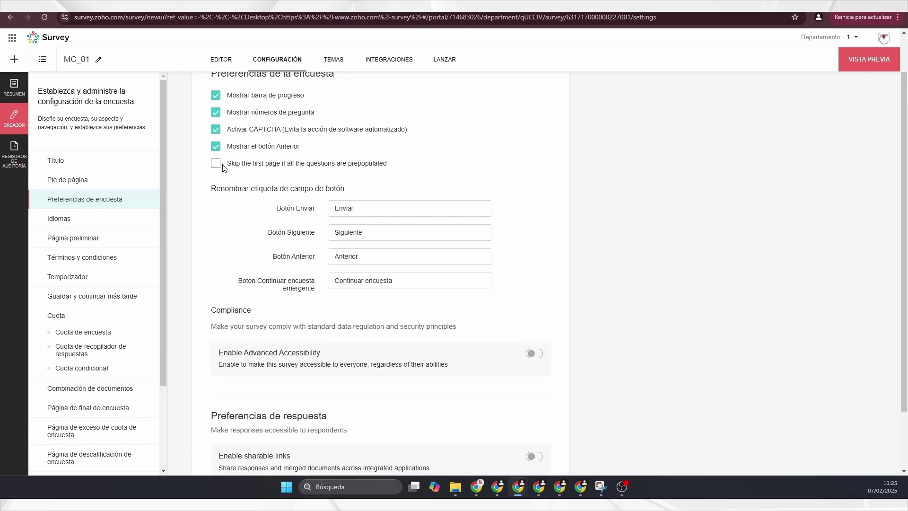
scroll(224, 168, down, 2)
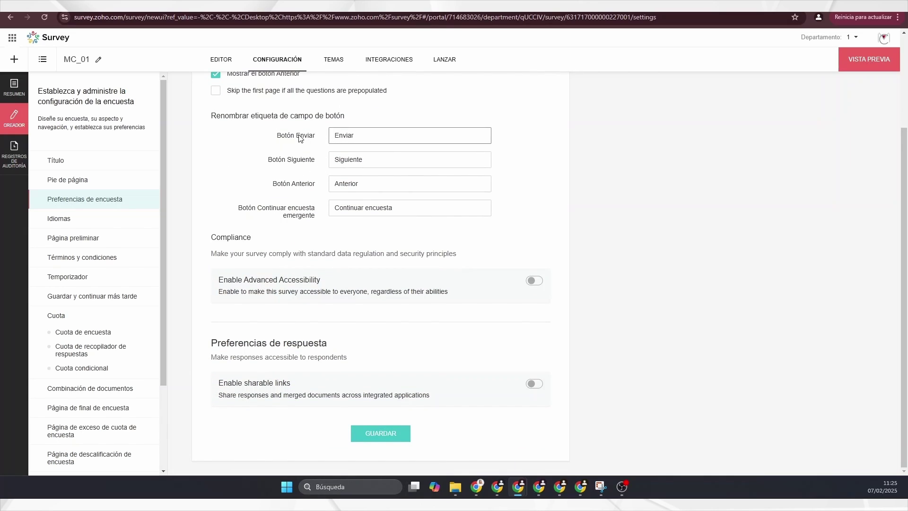
double_click(344, 135)
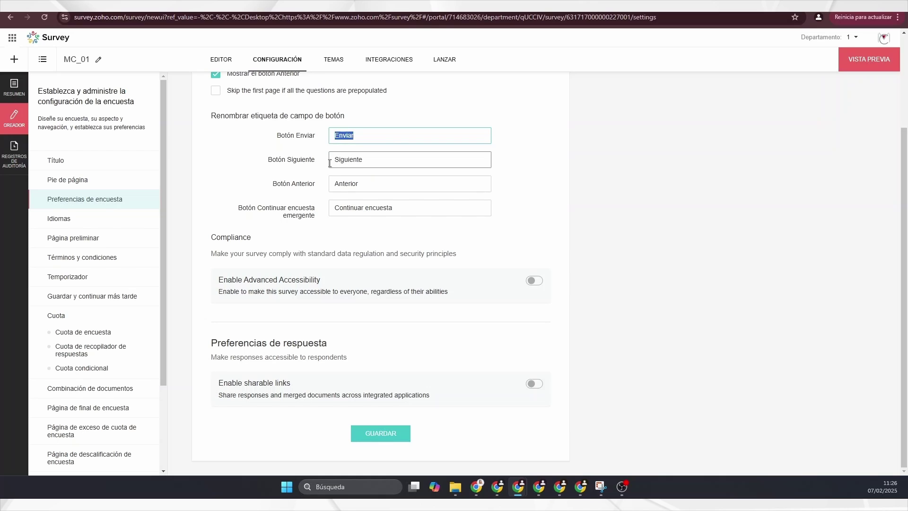
double_click(349, 159)
click(339, 185)
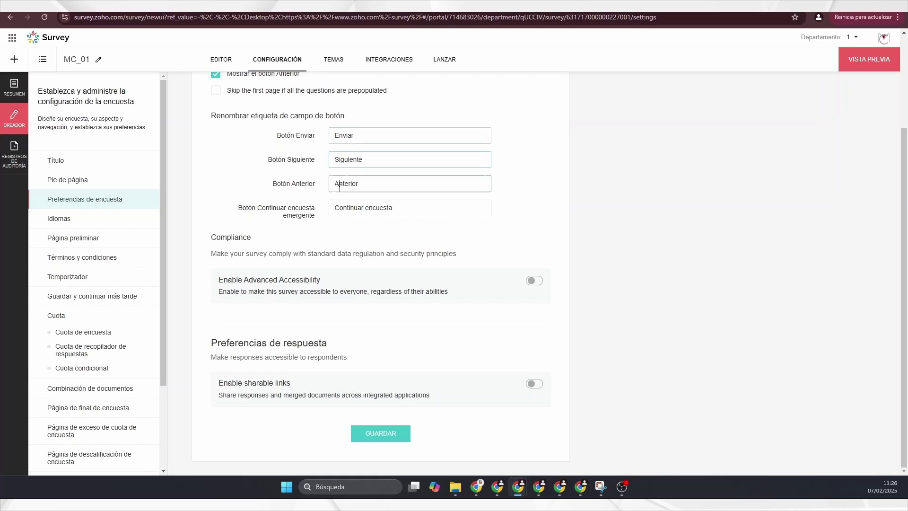
double_click(349, 205)
click(347, 184)
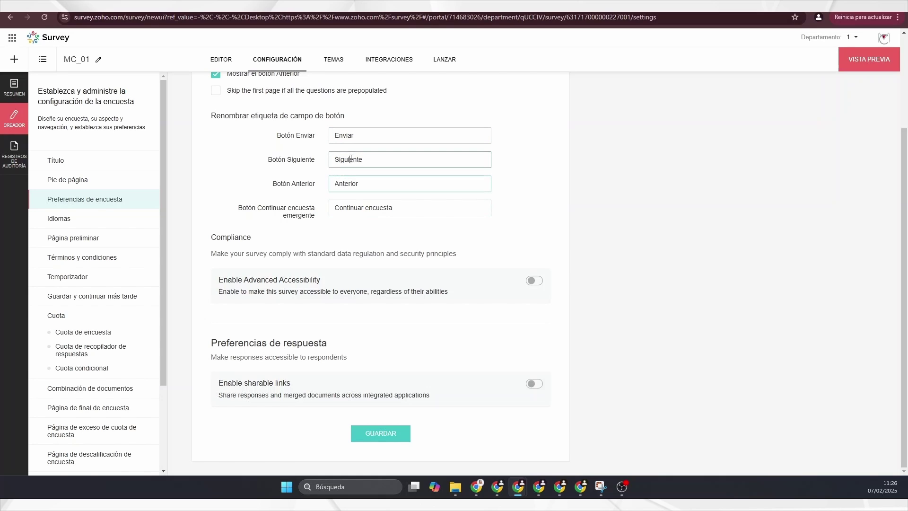
double_click(351, 158)
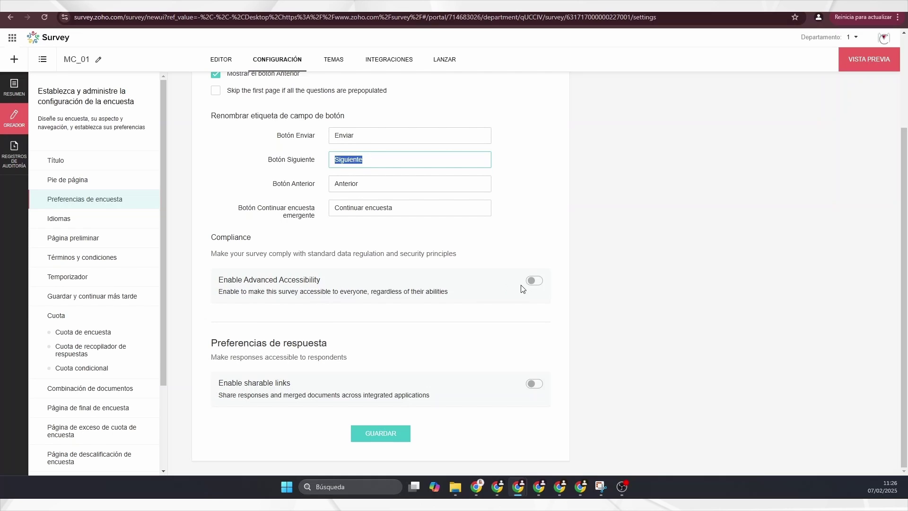
Enable advanced accessibility and sharable links, with a link generated for each individual response
click(534, 281)
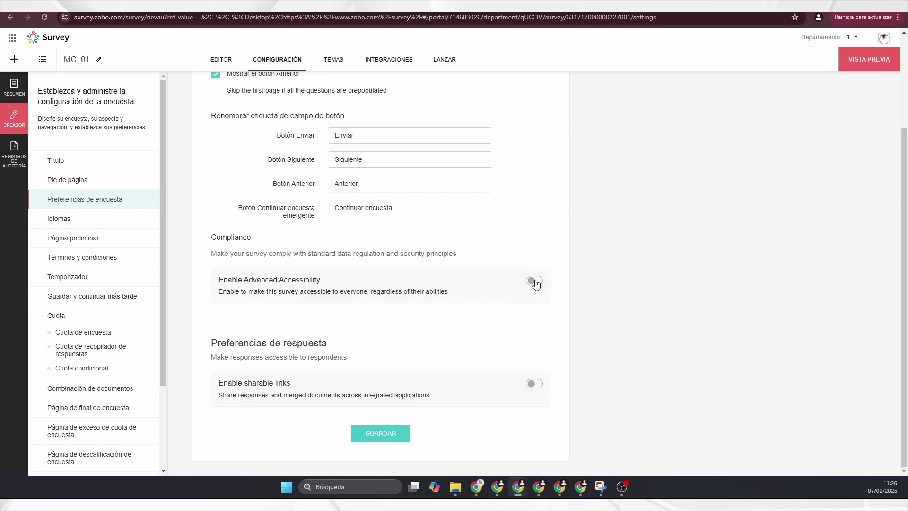
click(535, 282)
click(533, 384)
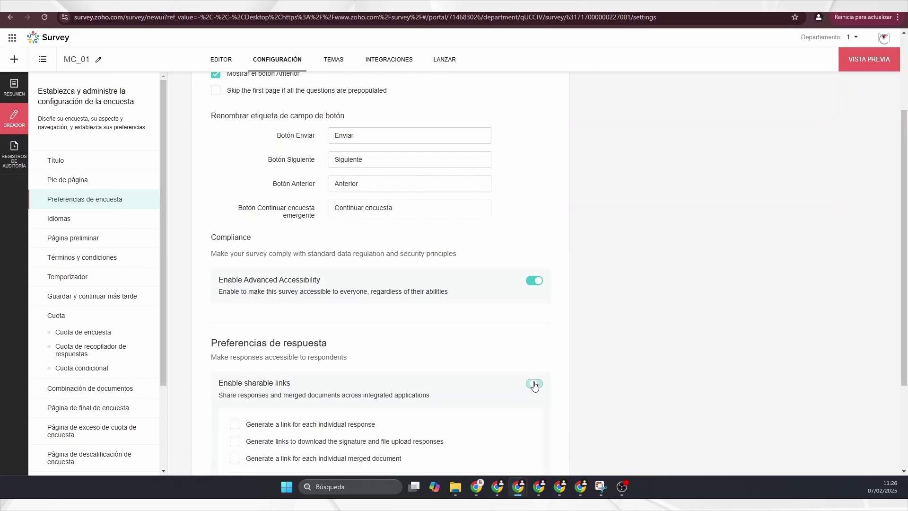
scroll(501, 384, down, 3)
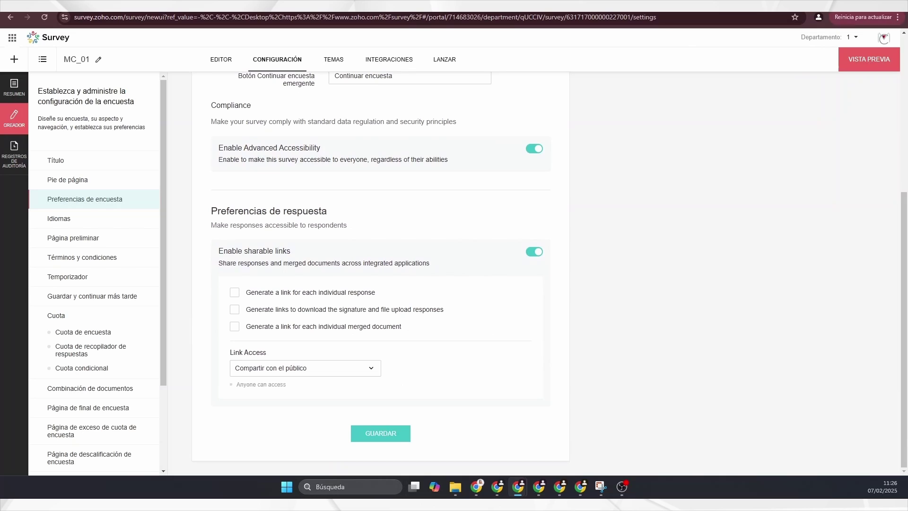
click(234, 292)
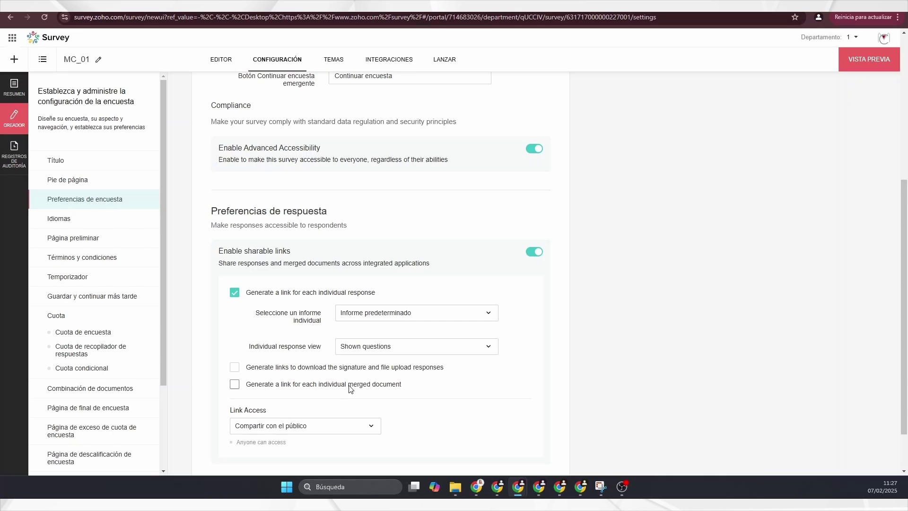
Set the link access to "Compartir con contraseña", enter the access password and save the survey preferences
scroll(289, 407, down, 2)
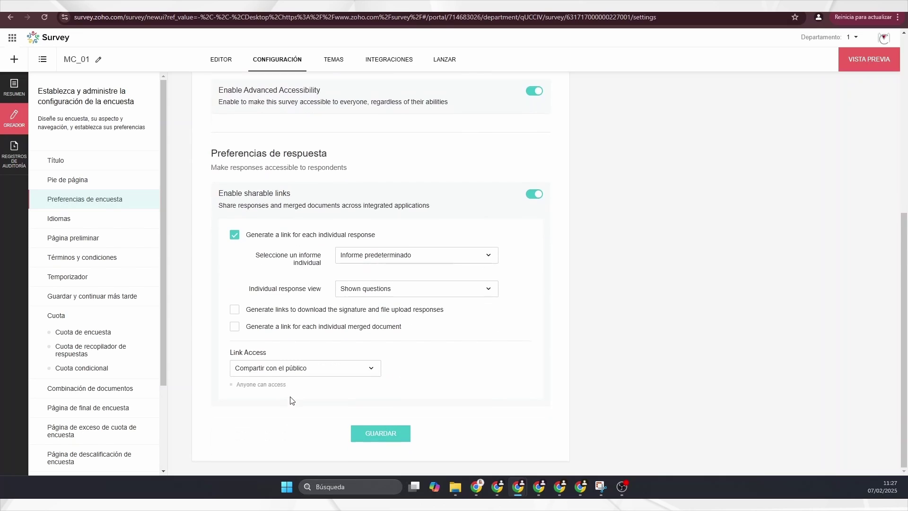
click(291, 372)
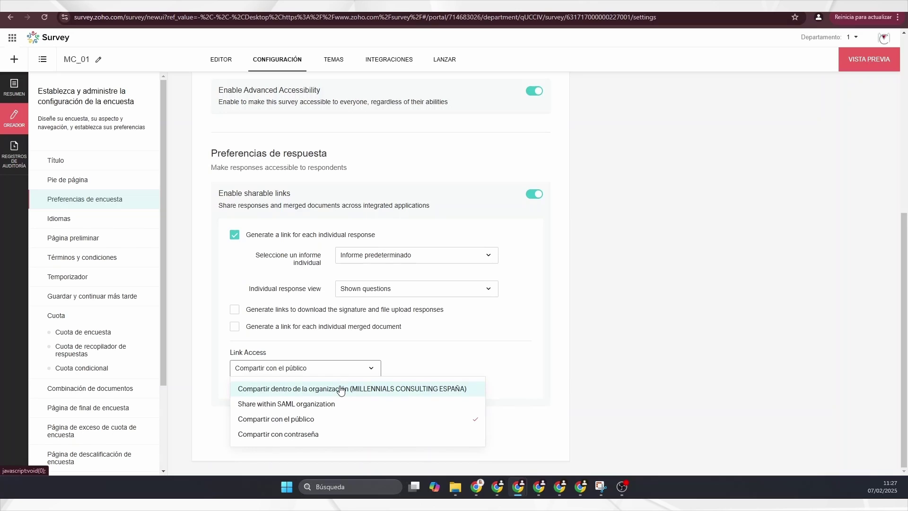
click(285, 440)
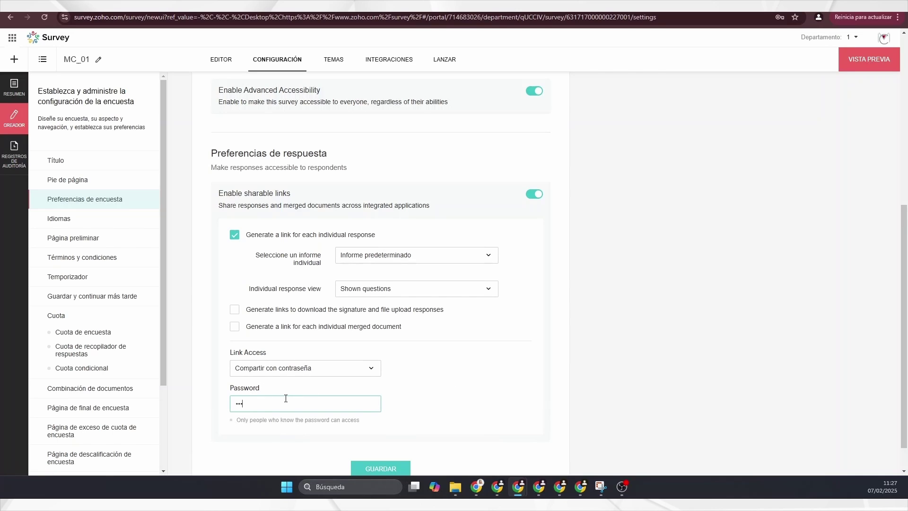
scroll(367, 449, down, 2)
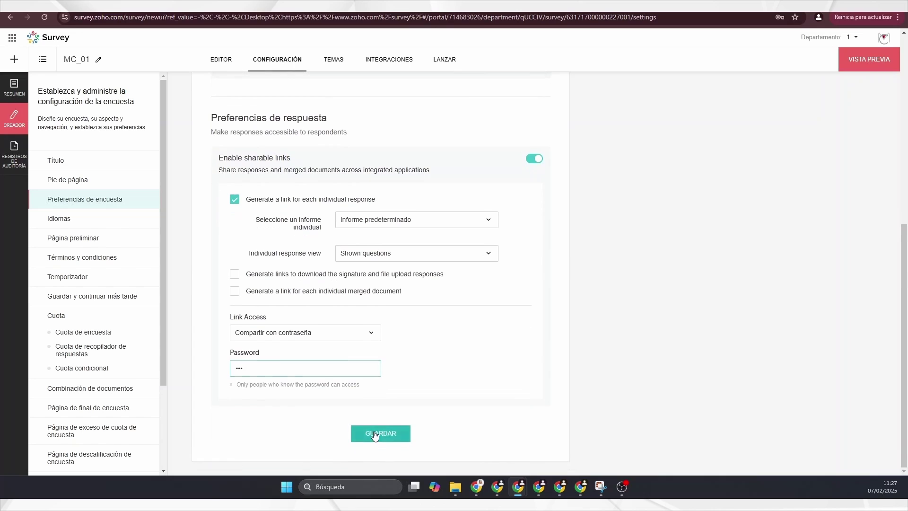
click(375, 435)
Add Inglés as a survey language, translated with Google Translate, declining the browser's offer to save the password
click(120, 218)
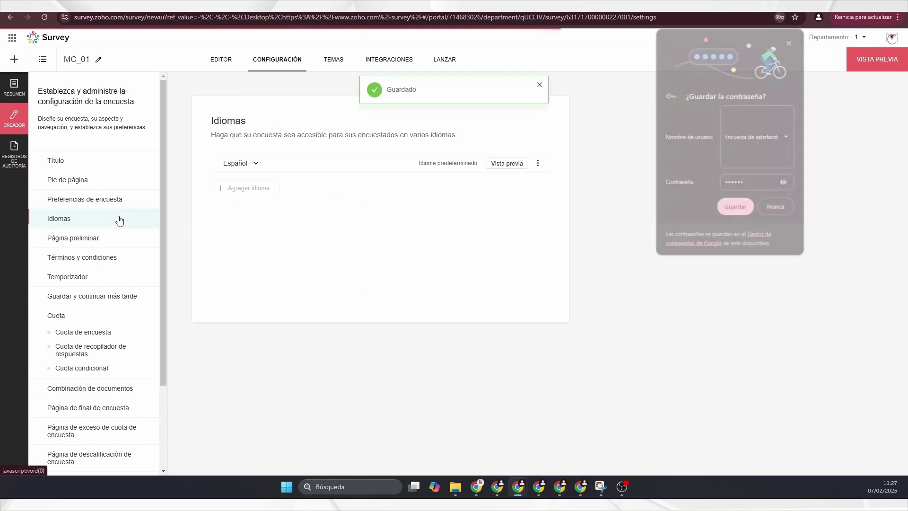
click(785, 210)
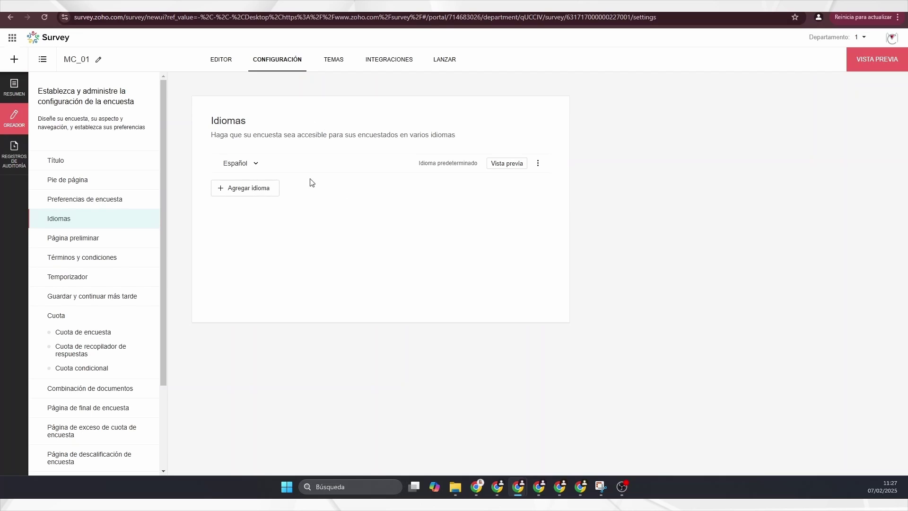
click(246, 189)
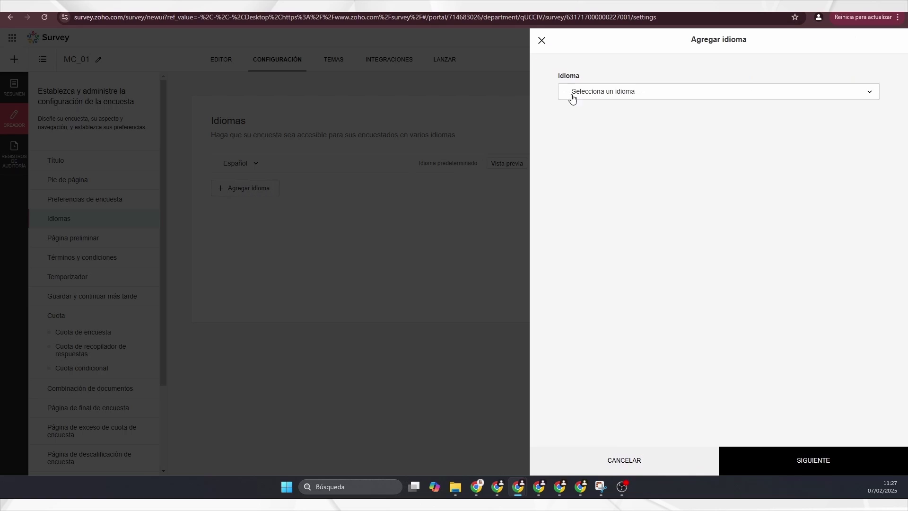
click(596, 94)
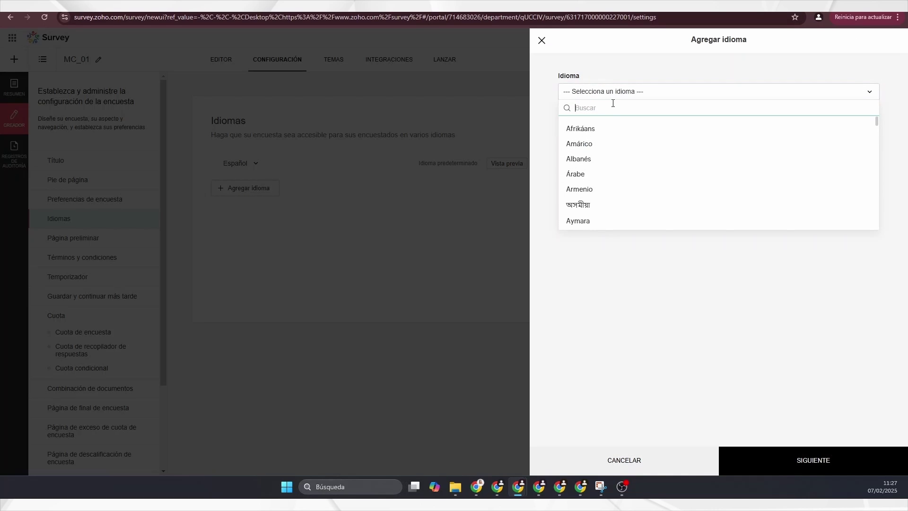
text(ingh)
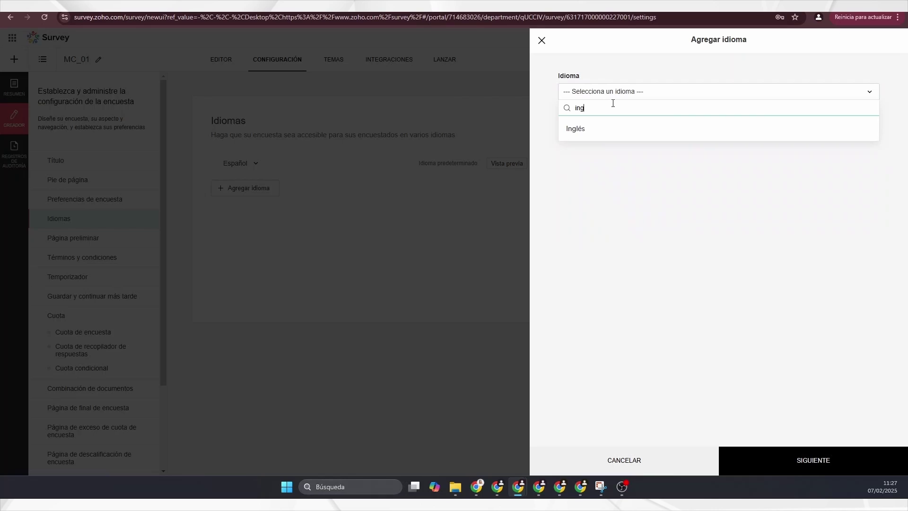
click(742, 136)
click(762, 458)
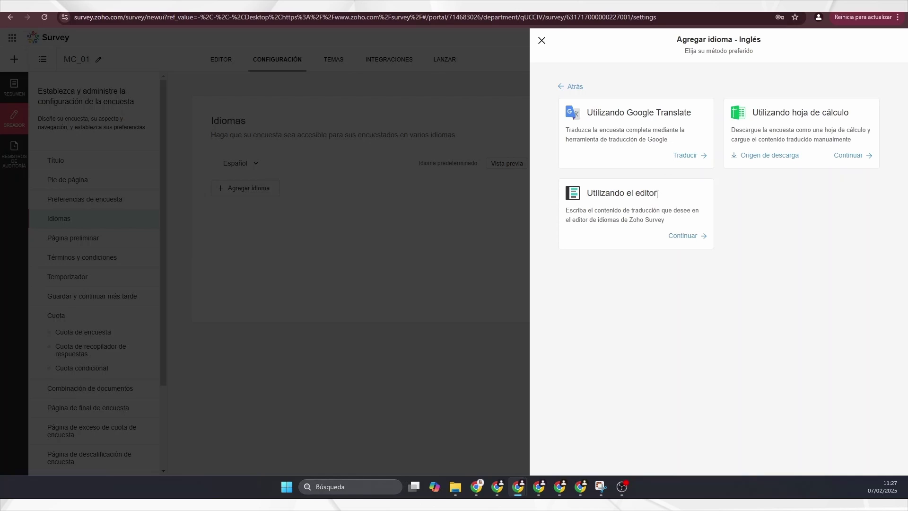
click(693, 158)
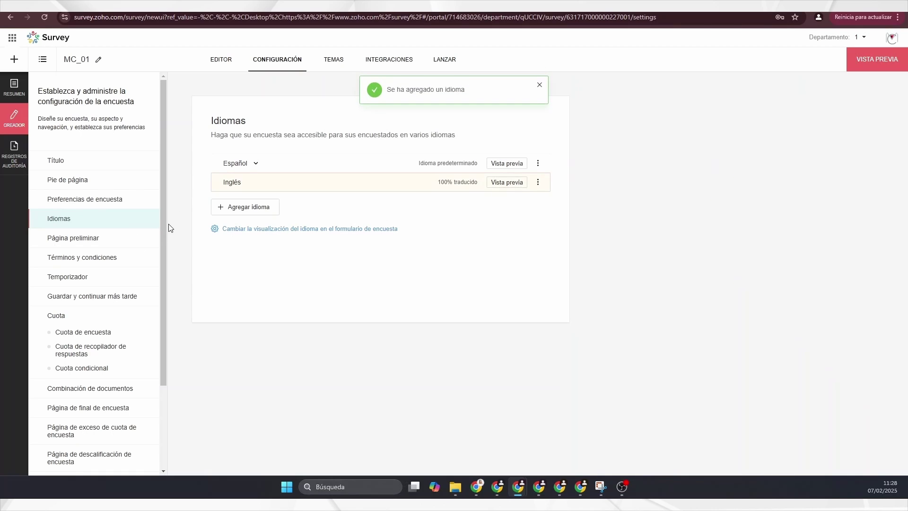
Configure and save the introduction page with the title "BIENVENIDO" and the description "apreciamos que dediques unos minutos a darnos tu feedback"
click(94, 241)
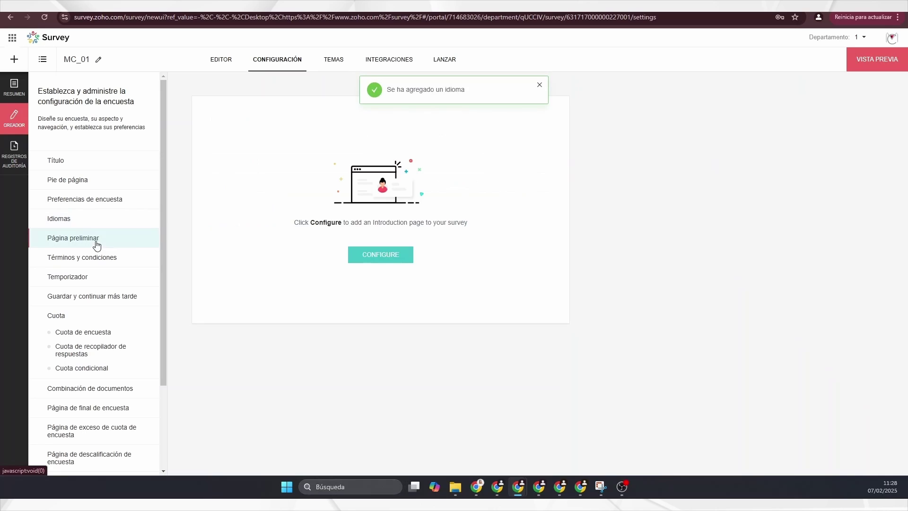
click(408, 258)
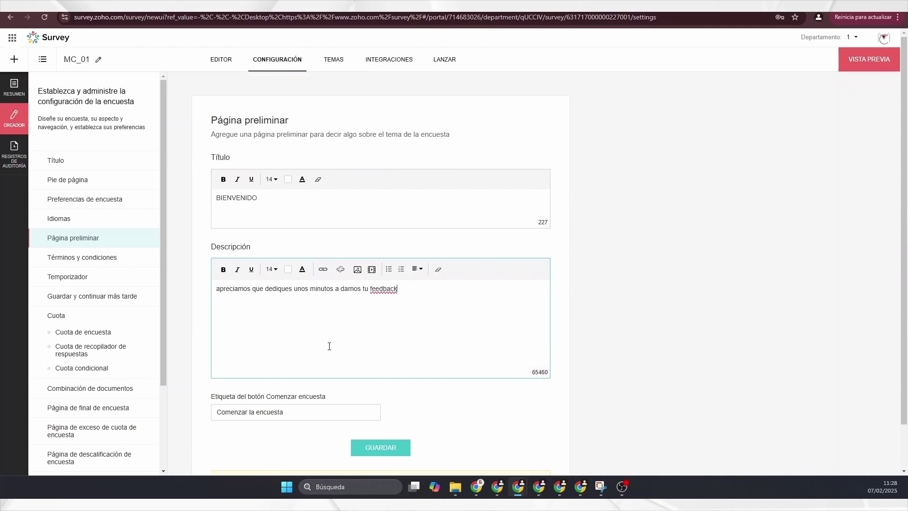
scroll(329, 346, down, 1)
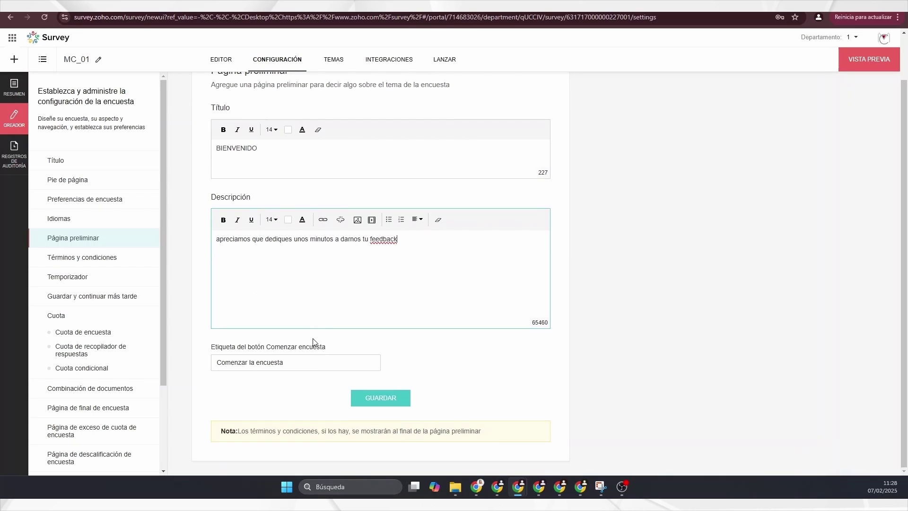
click(298, 362)
click(371, 401)
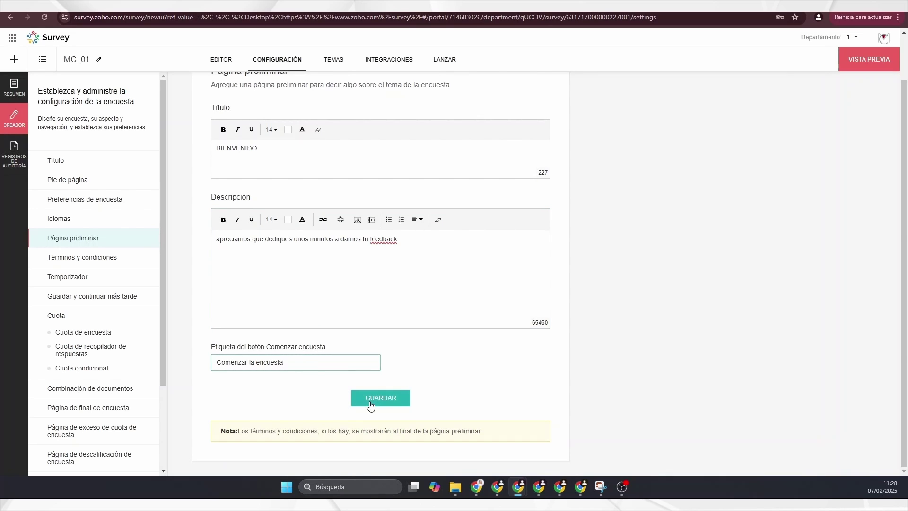
Configure terms and conditions, using "Term and conditions" as both the description and the condition label
click(93, 258)
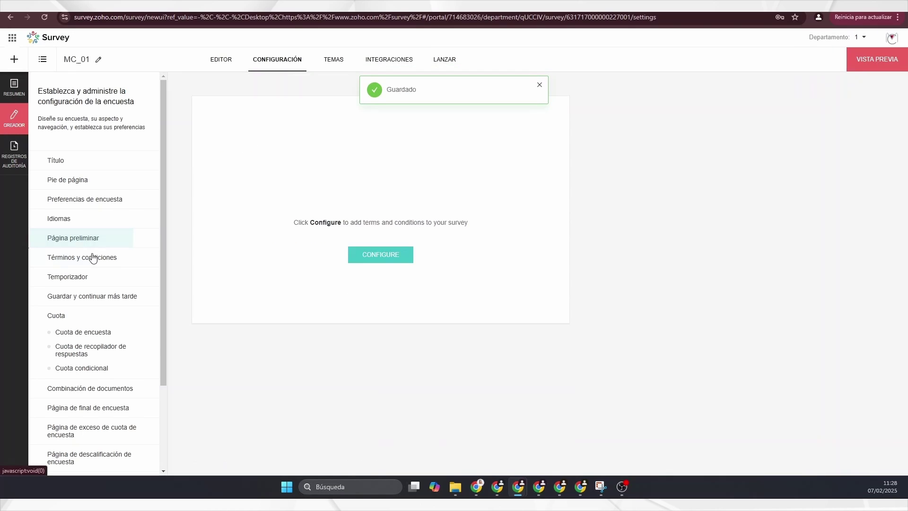
click(385, 256)
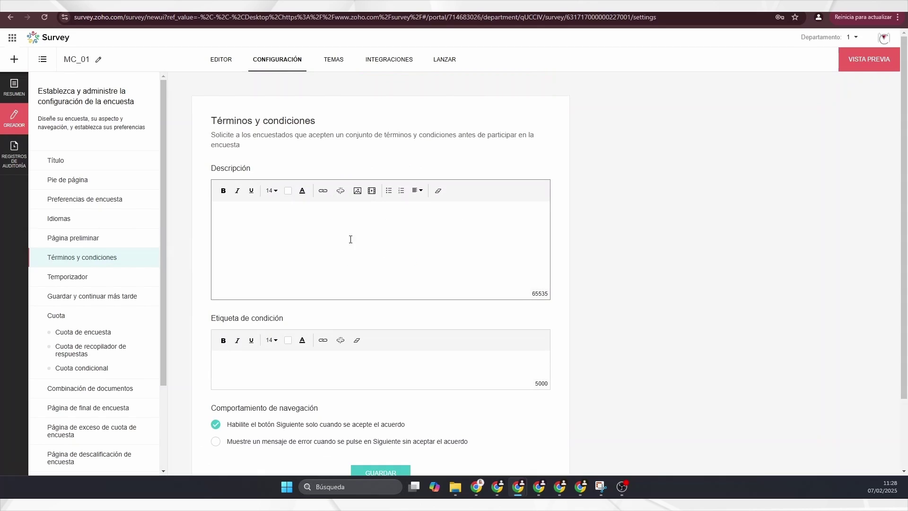
click(278, 222)
scroll(308, 245, down, 1)
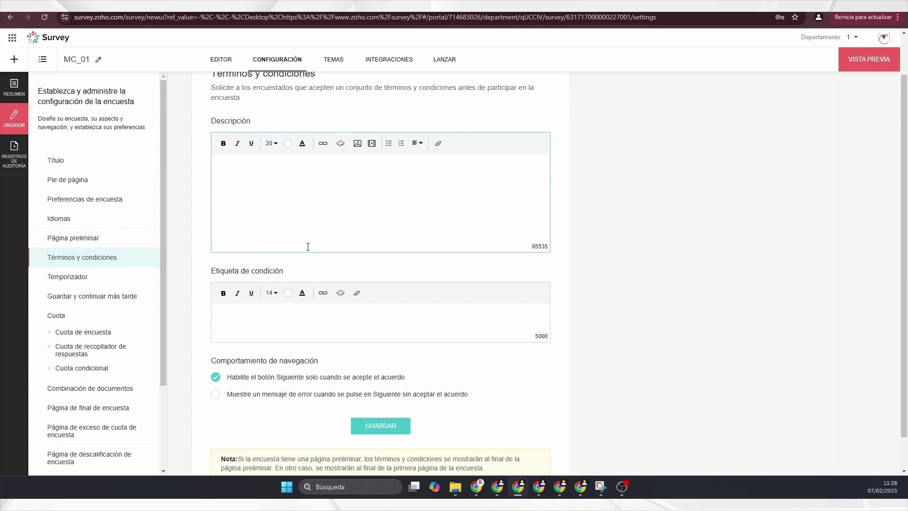
scroll(295, 221, up, 1)
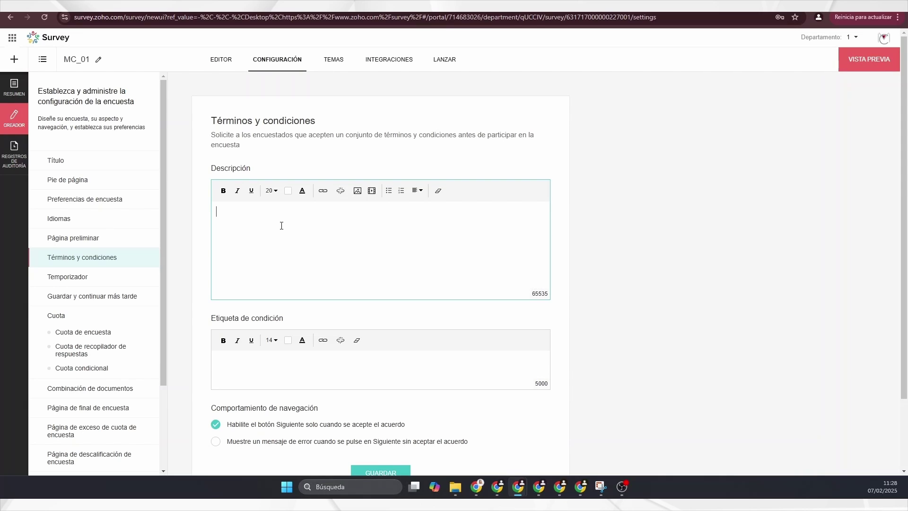
text(Term and conditions)
triple_click(270, 214)
key(ctrl+c)
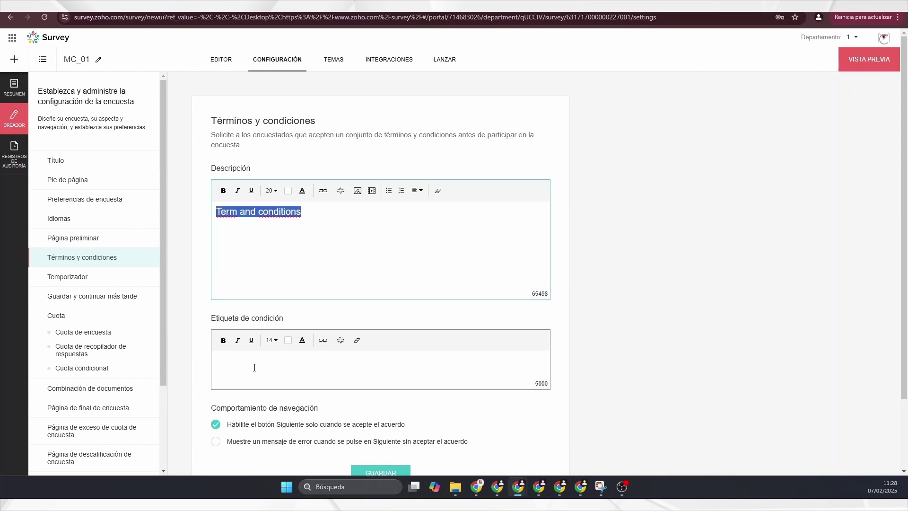
click(289, 367)
key(ctrl+v)
Make the terms show an error message when respondents continue without accepting the agreement, and save them
scroll(305, 362, down, 2)
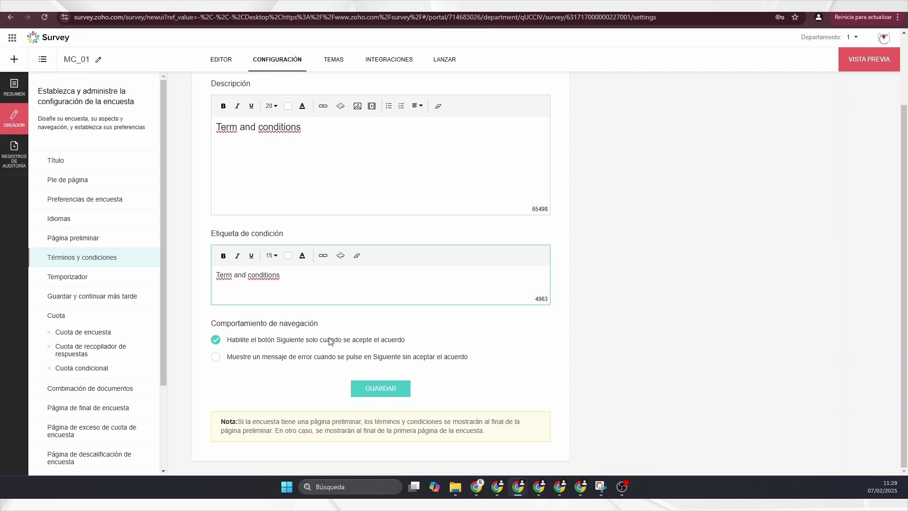
click(248, 357)
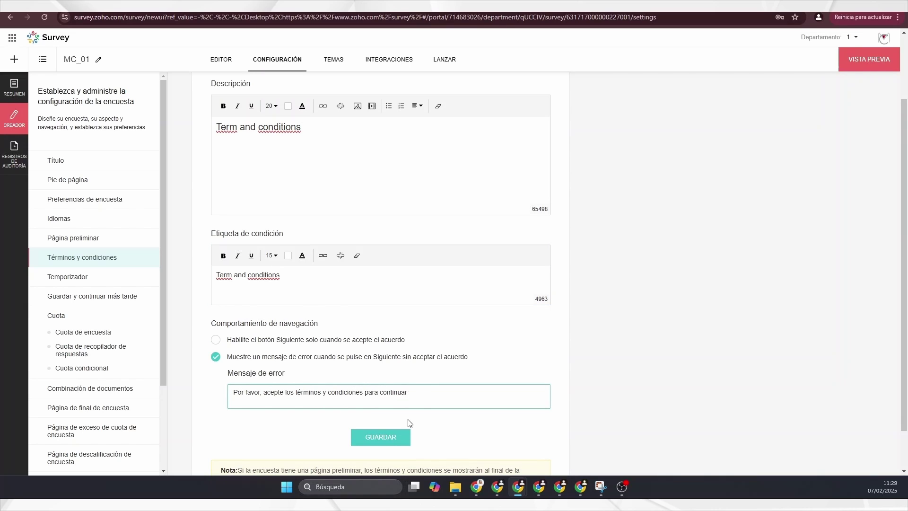
click(387, 436)
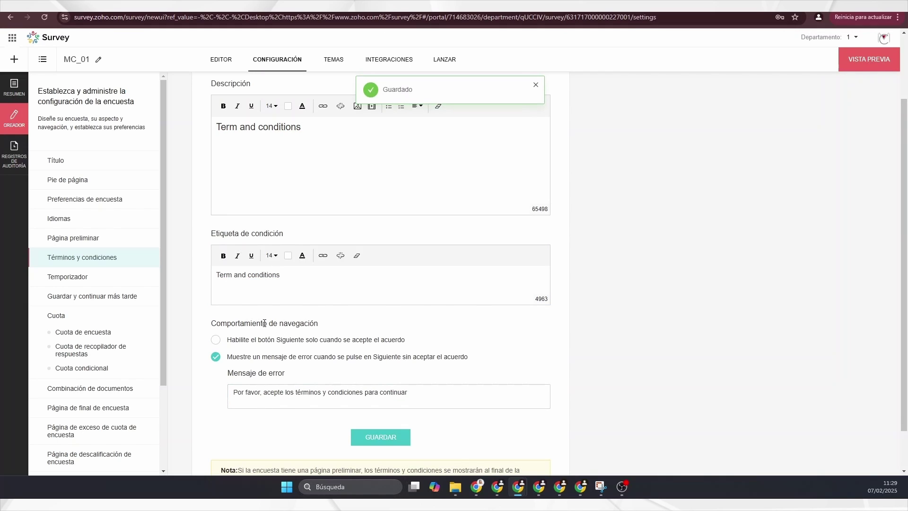
Set up a countdown timer of the type "Temporizador de encuesta"
click(104, 279)
click(350, 259)
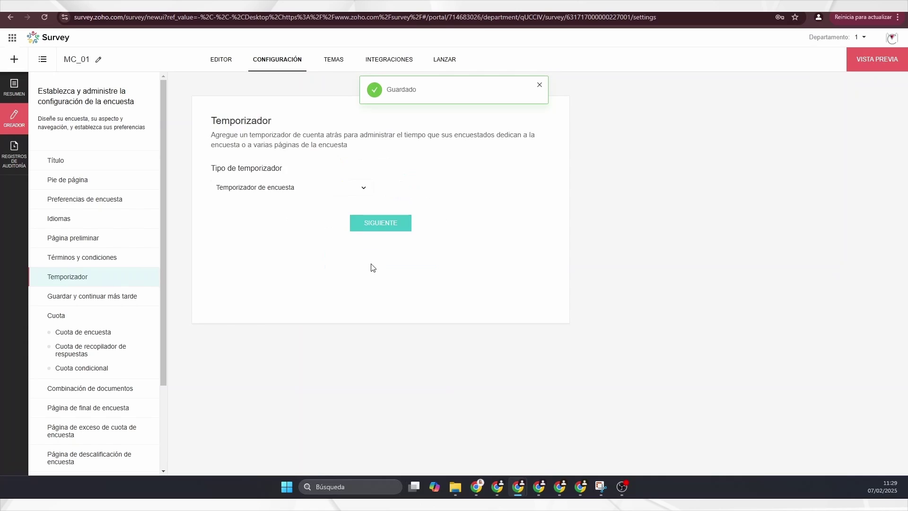
click(306, 190)
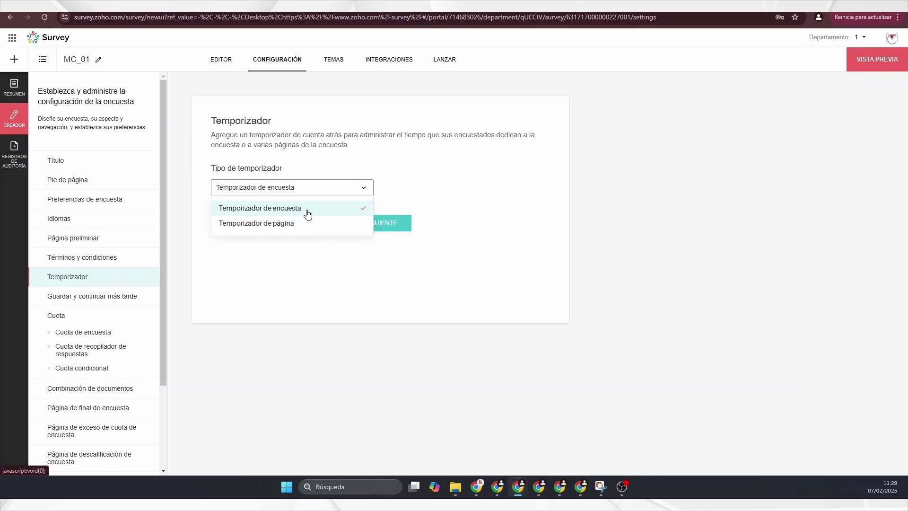
click(307, 210)
click(398, 225)
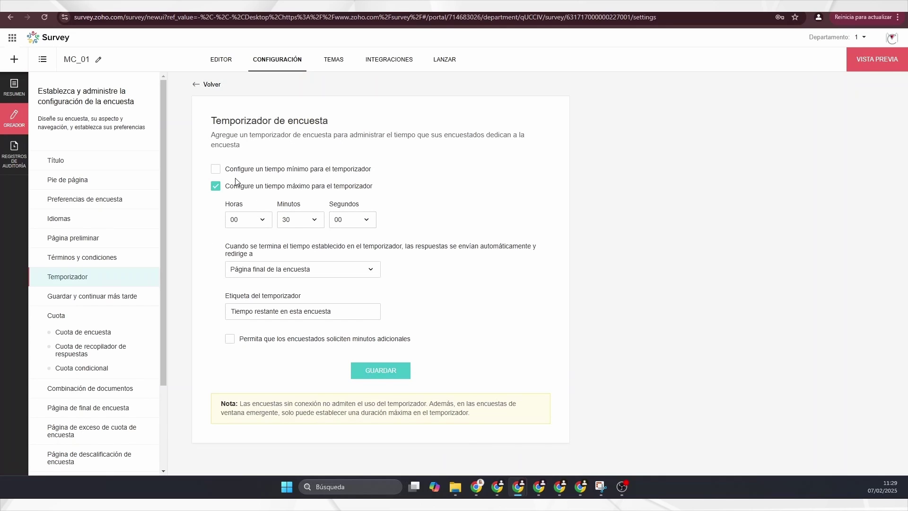
Set the hours of the survey timer's maximum time to 23
click(260, 226)
click(261, 332)
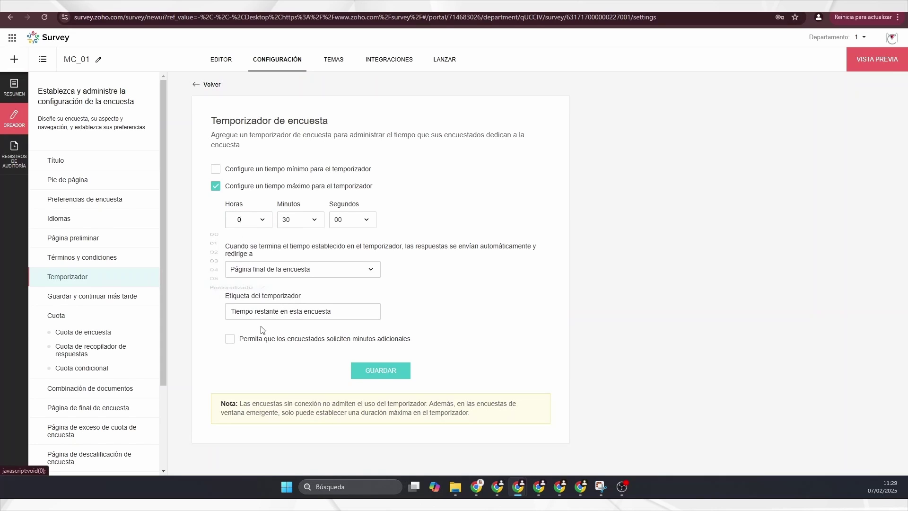
click(254, 221)
click(240, 220)
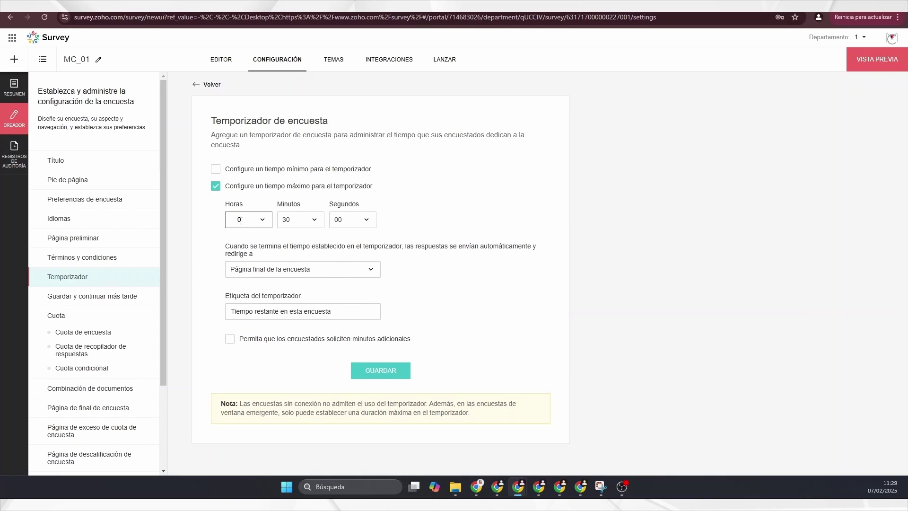
text(24)
click(303, 223)
click(297, 244)
key(BackSpace)
key(BackSpace)
text(23)
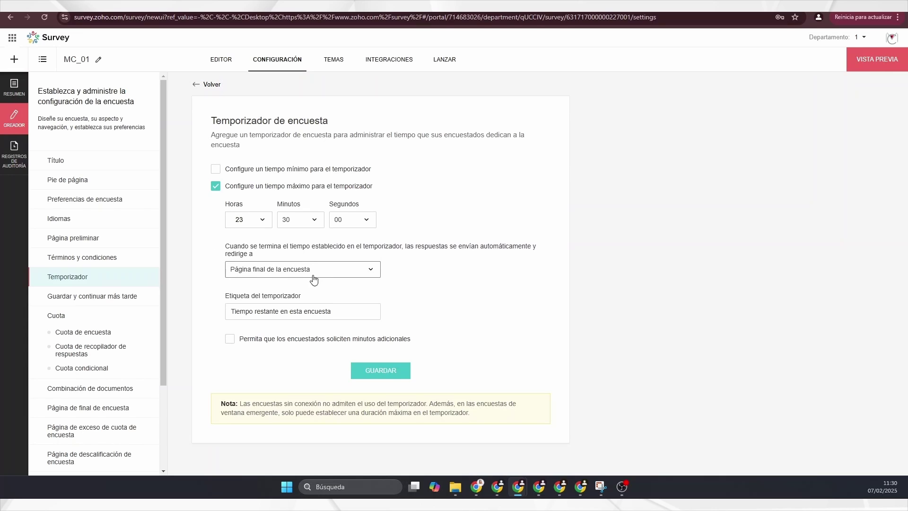
Allow respondents to request additional minutes, automatically approve requests under 30 minutes, and save the timer
scroll(71, 452, down, 2)
scroll(85, 402, up, 1)
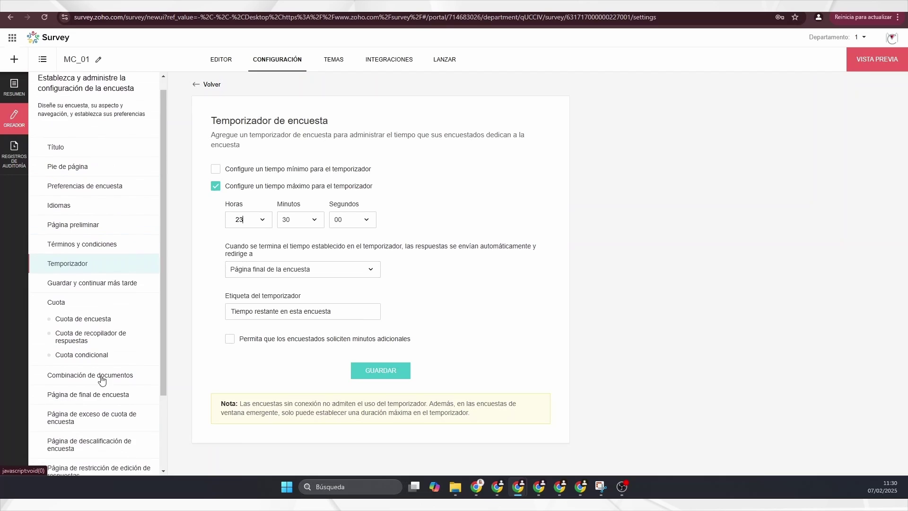
click(263, 340)
scroll(263, 346, down, 1)
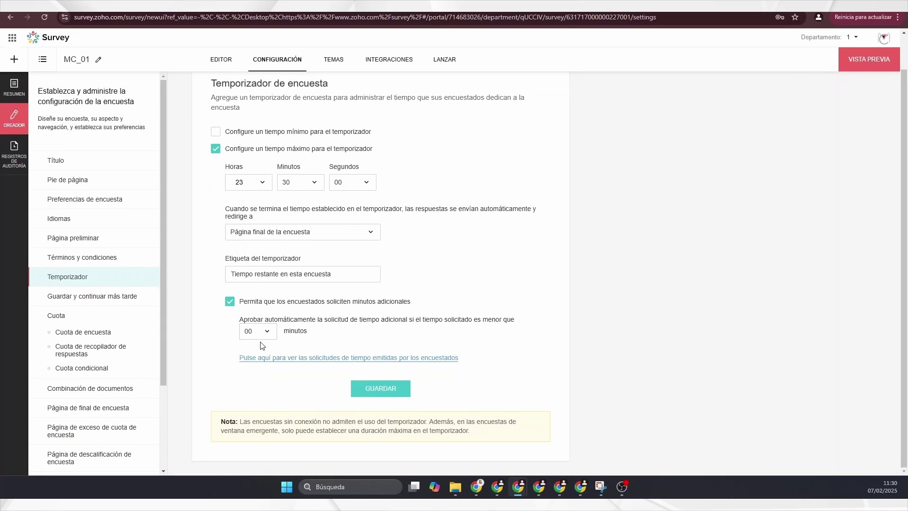
click(263, 333)
scroll(261, 371, down, 3)
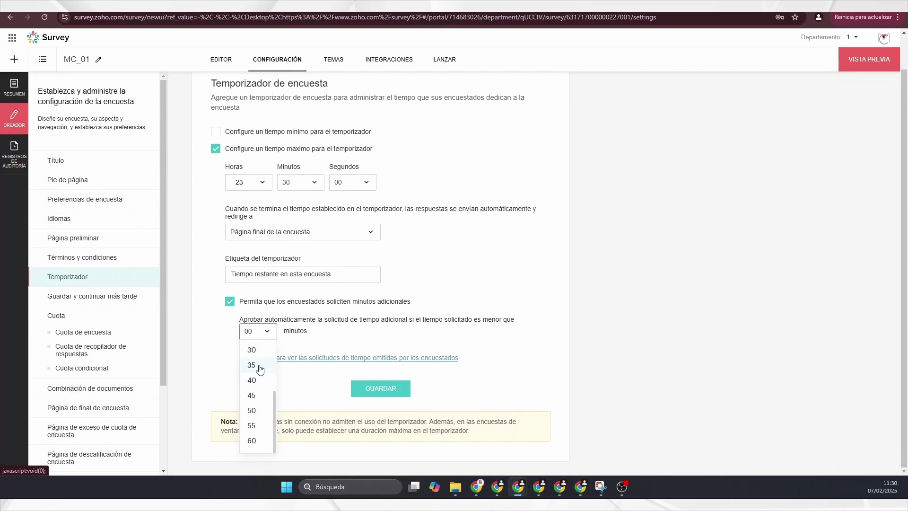
click(252, 349)
click(373, 390)
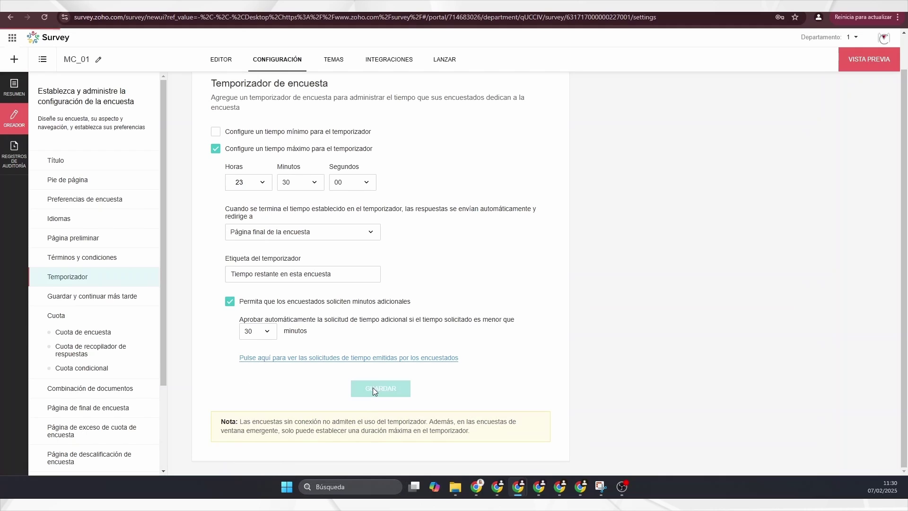
Enable "Guardar y continuar más tarde" and review its button label, response modification and notification e-mail settings
click(99, 296)
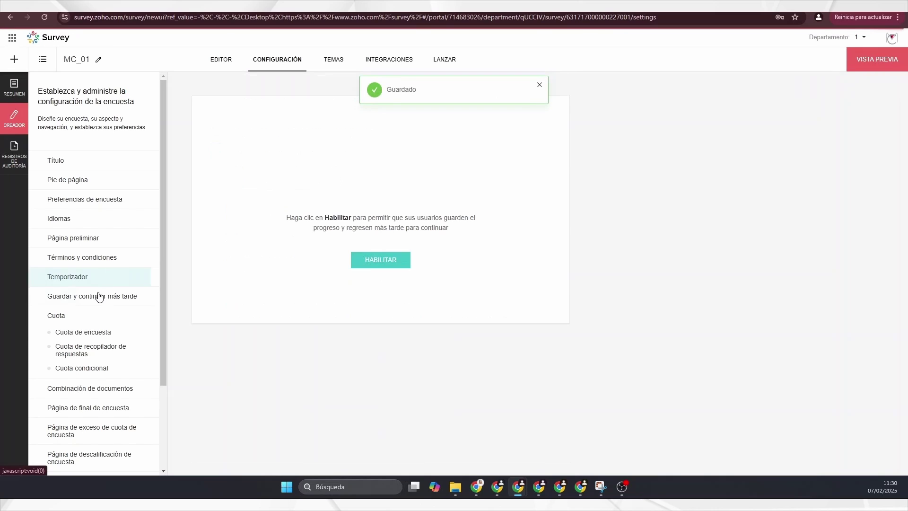
click(383, 260)
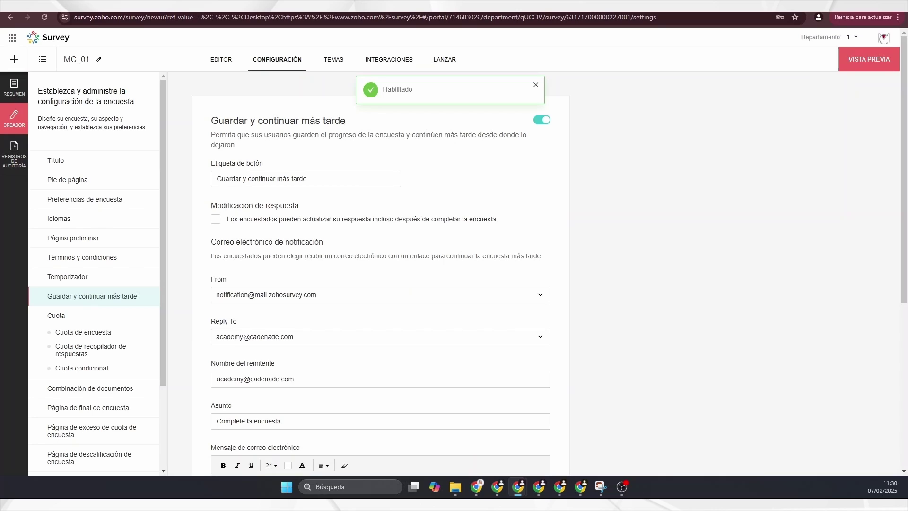
click(537, 86)
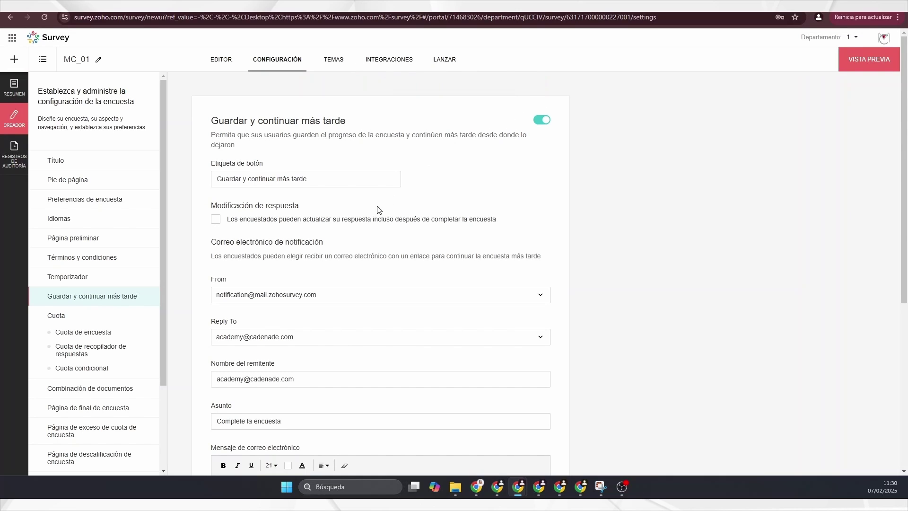
scroll(375, 211, down, 4)
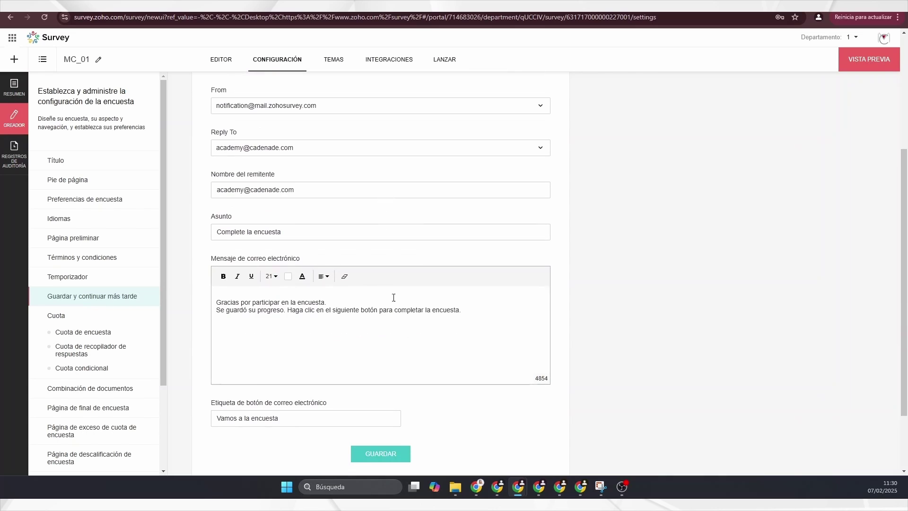
scroll(395, 315, up, 4)
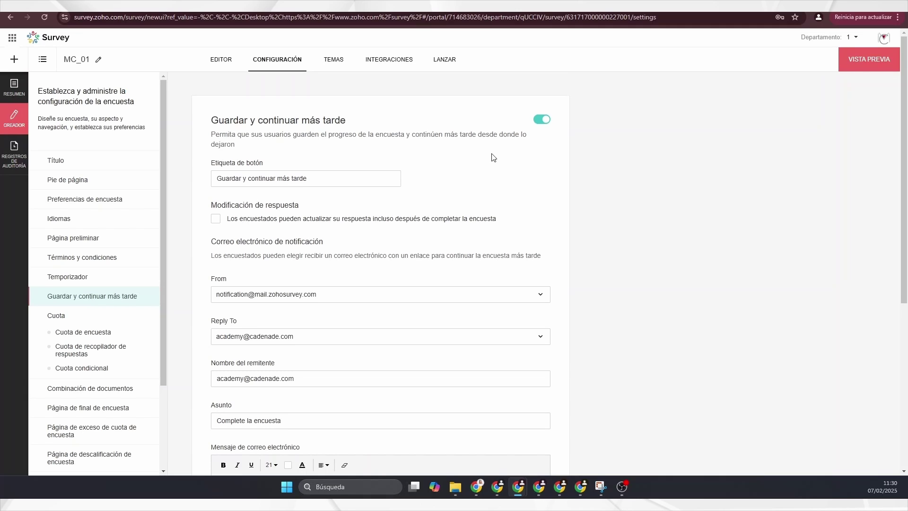
scroll(489, 158, down, 4)
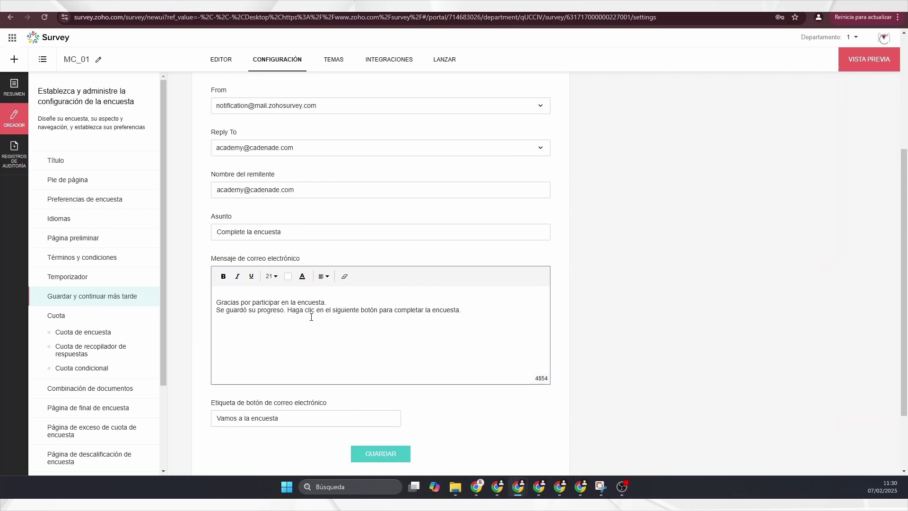
Save the settings of the "Guardar y continuar más tarde" option
scroll(350, 378, down, 1)
click(383, 407)
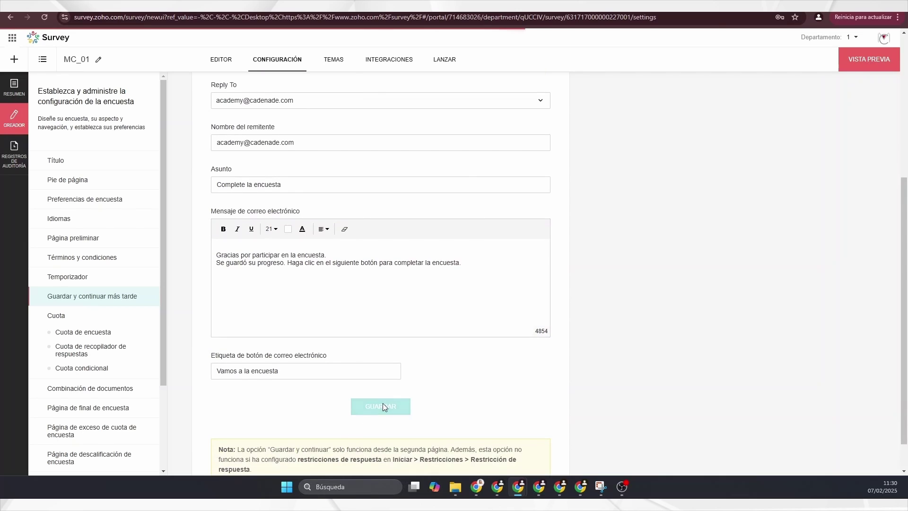
Add a survey quota with a limit of 5 that closes the survey, notify the second listed e-mail address on completion, and save it
click(83, 334)
click(386, 256)
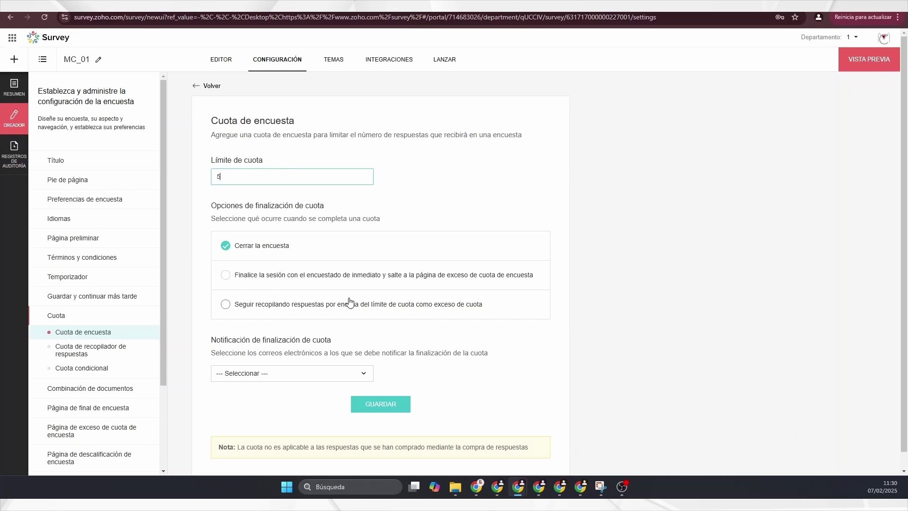
click(377, 382)
click(352, 375)
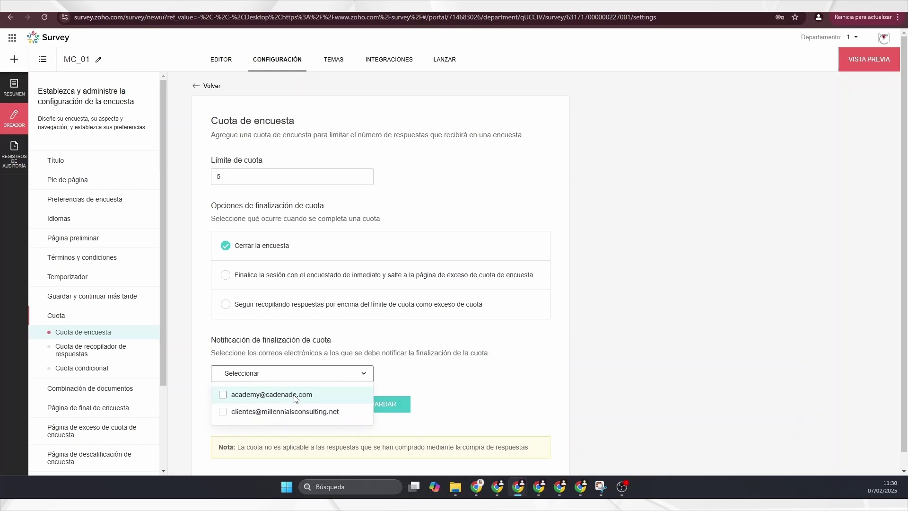
click(297, 411)
click(392, 404)
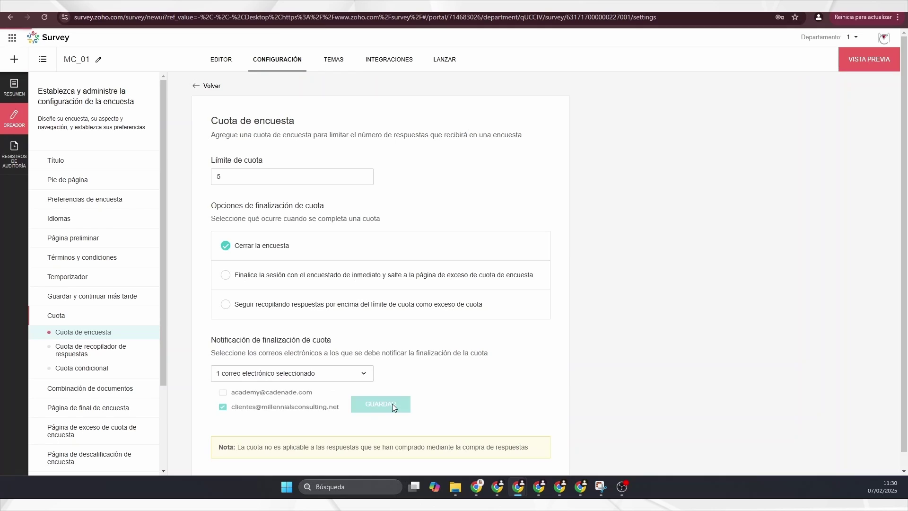
Start creating a document under "Combinación de documentos" and examine the certificate, customer satisfaction and business templates
click(132, 389)
click(387, 260)
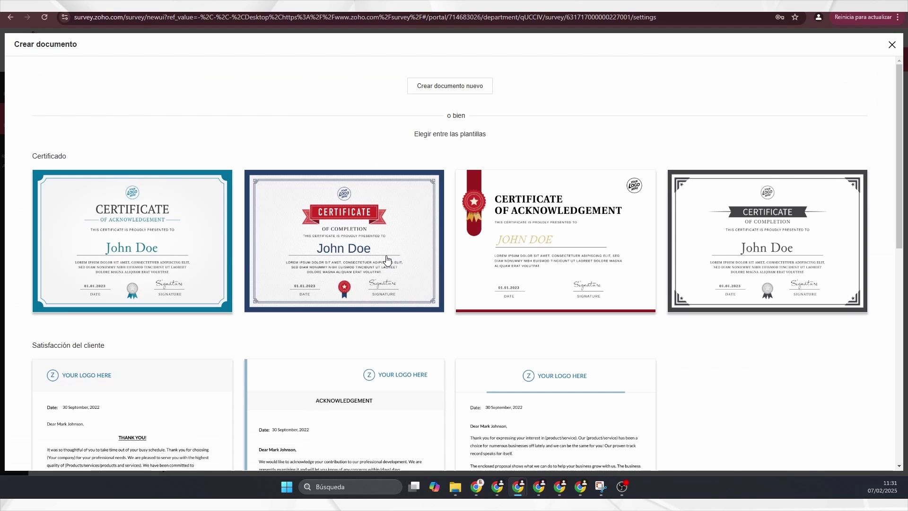
scroll(577, 272, down, 1)
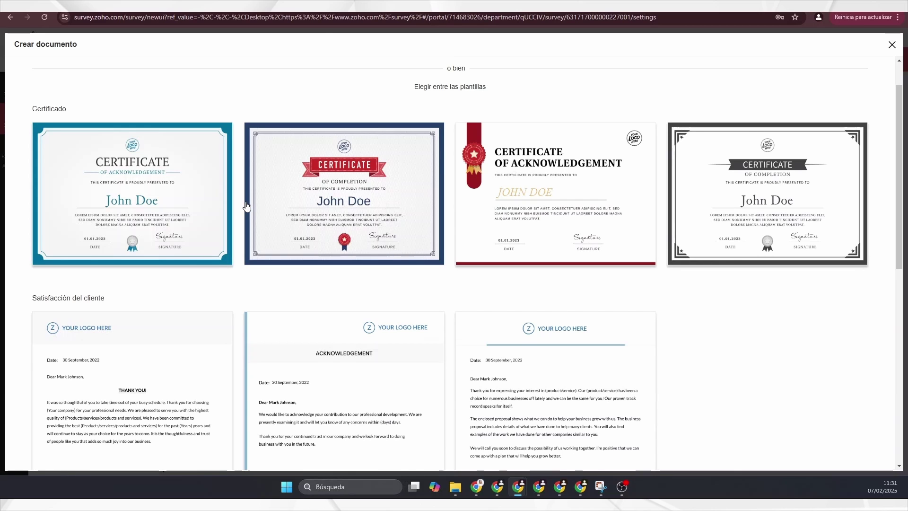
scroll(246, 207, down, 4)
scroll(246, 207, down, 2)
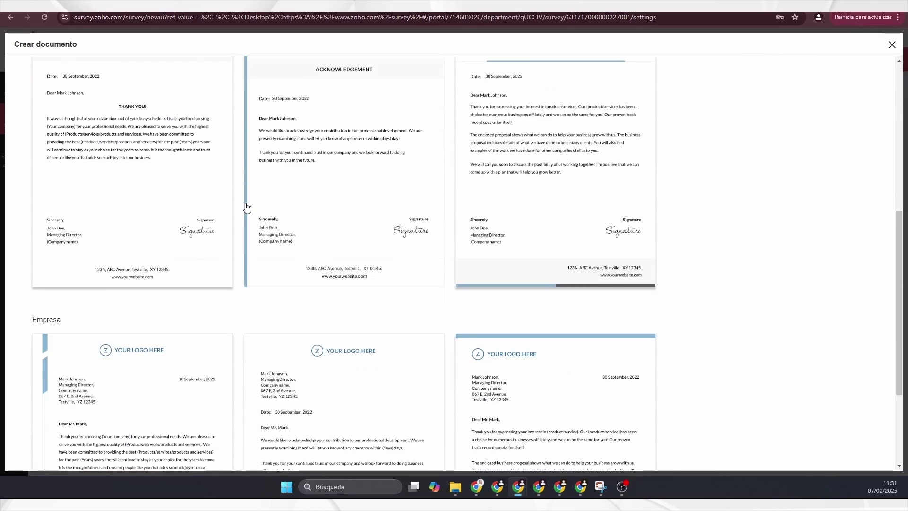
scroll(247, 213, up, 5)
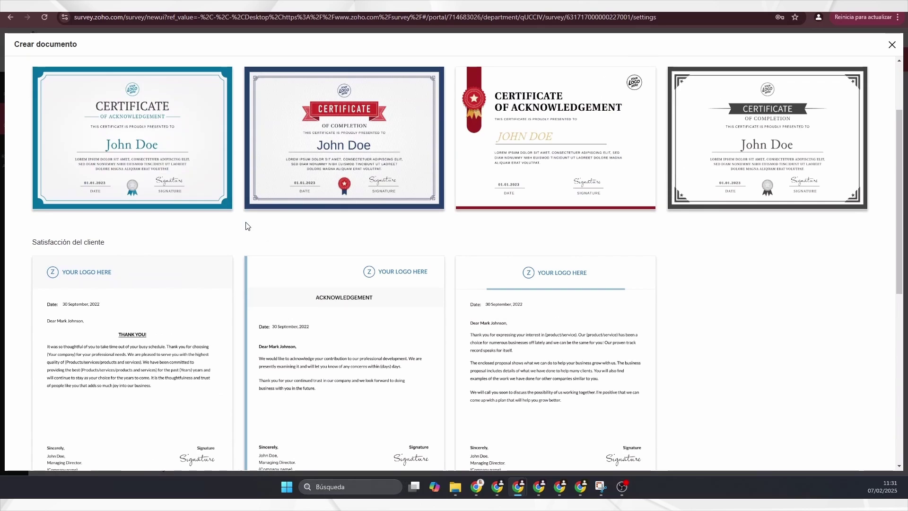
scroll(245, 224, down, 3)
scroll(246, 226, up, 4)
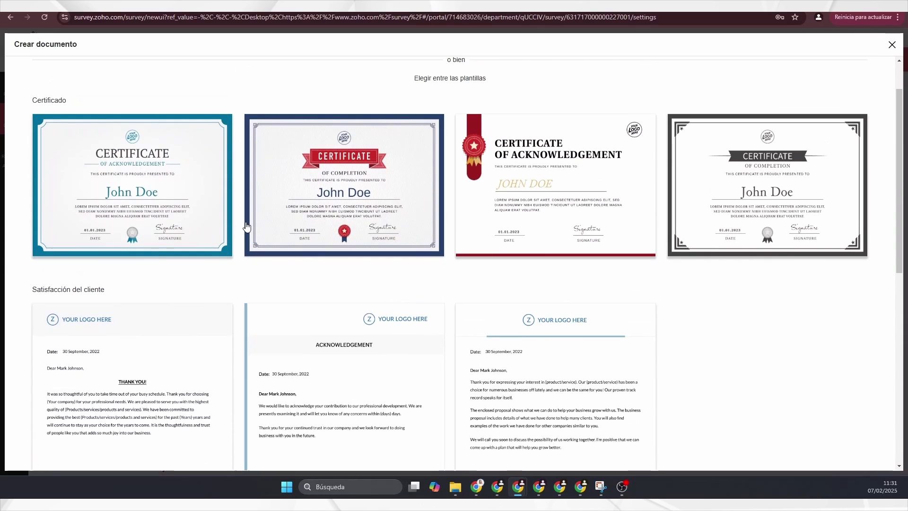
scroll(332, 225, up, 2)
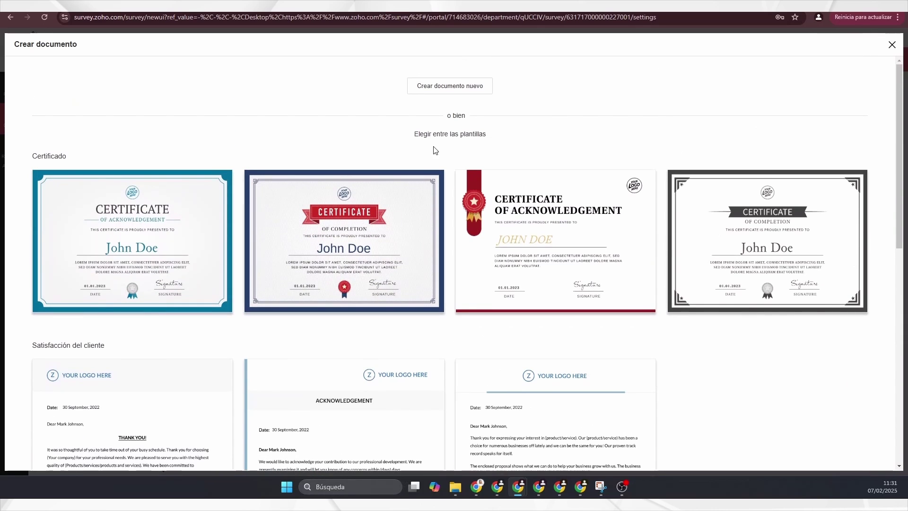
scroll(428, 220, down, 2)
scroll(416, 229, down, 3)
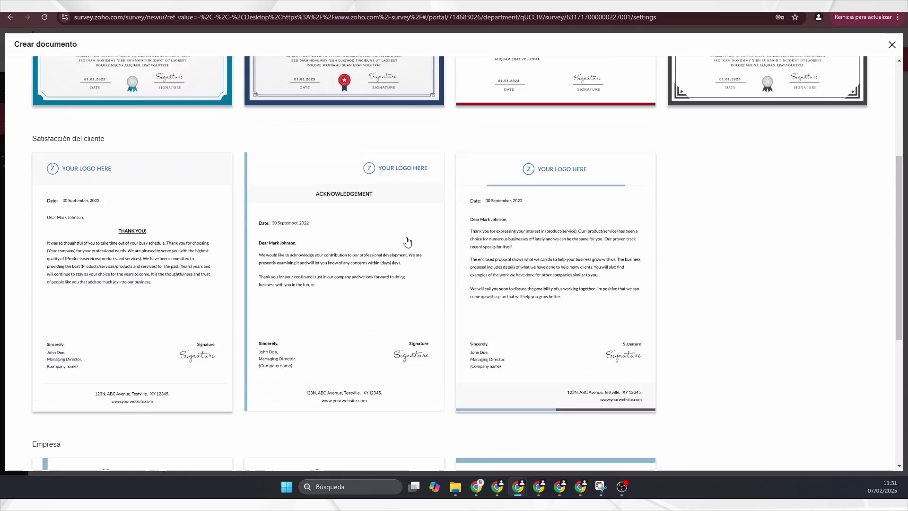
scroll(407, 227, up, 5)
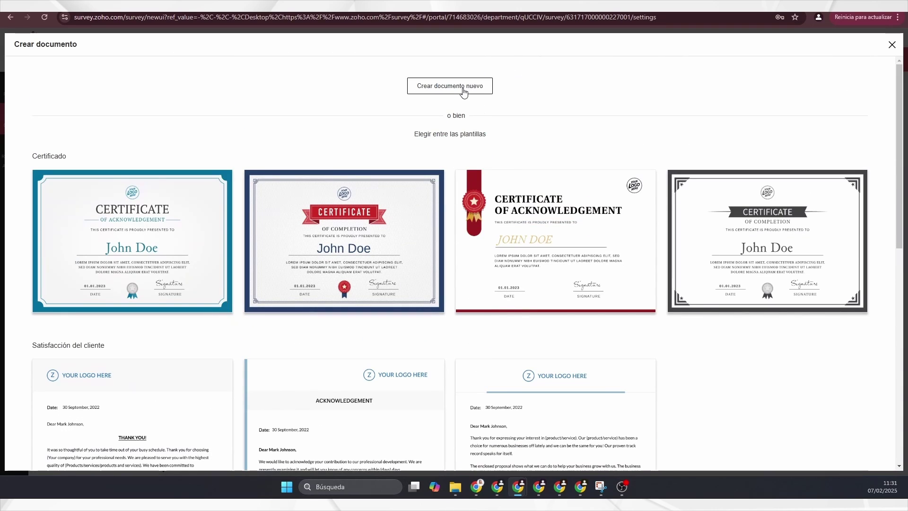
Create a document from the blue Certificate of Acknowledgement template and insert the Nombre and Apellidos question variables in the recipient line
click(199, 224)
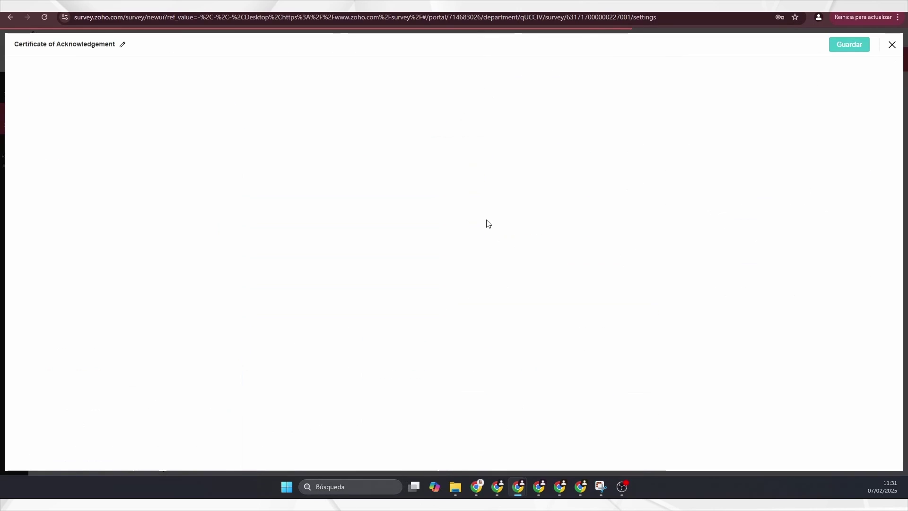
click(263, 79)
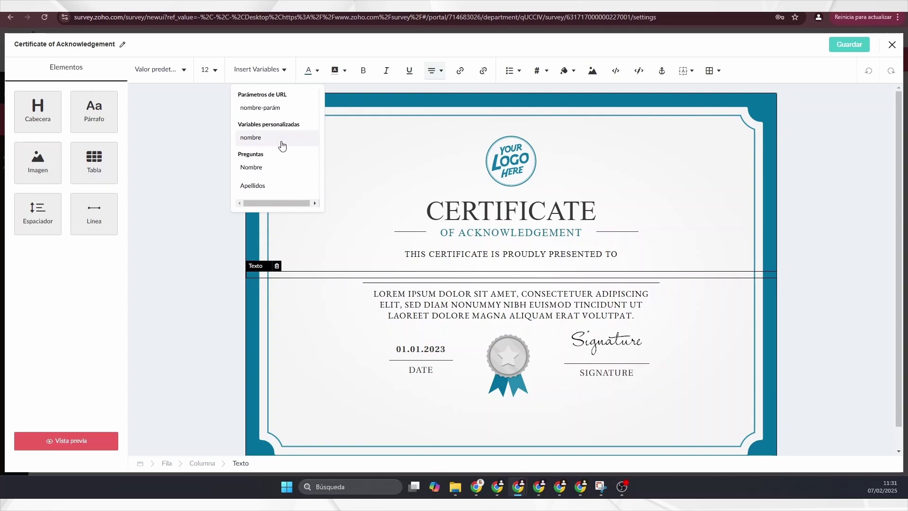
scroll(279, 169, down, 1)
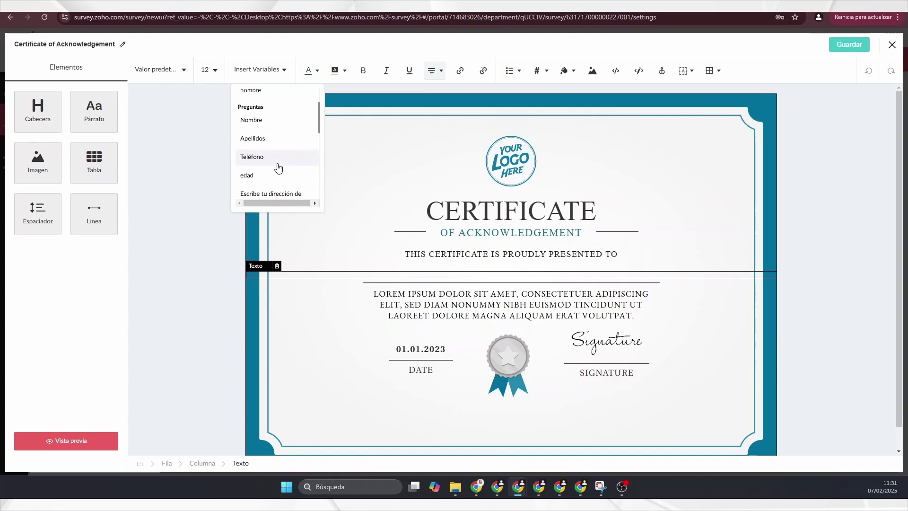
click(270, 122)
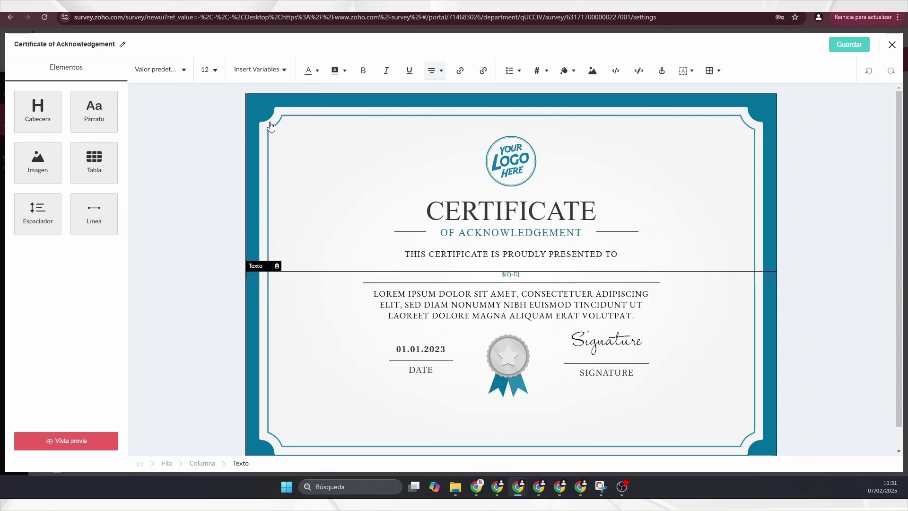
click(257, 71)
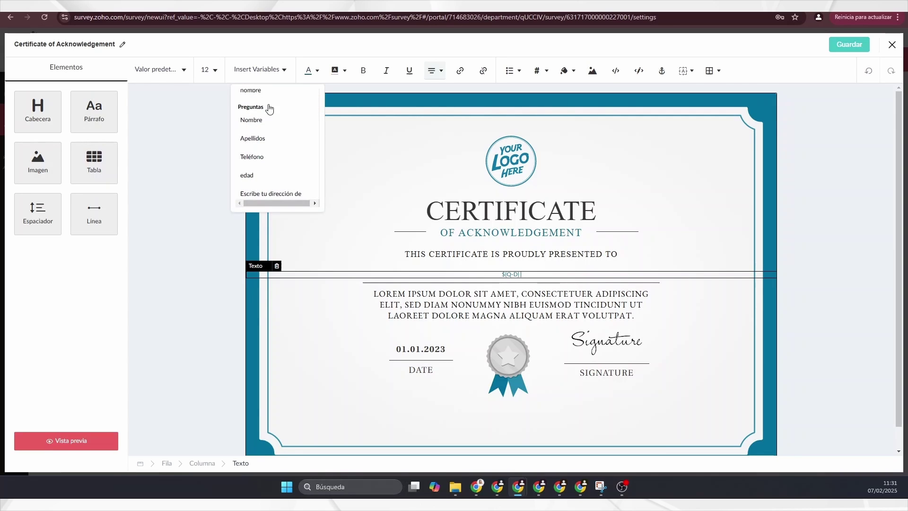
click(268, 139)
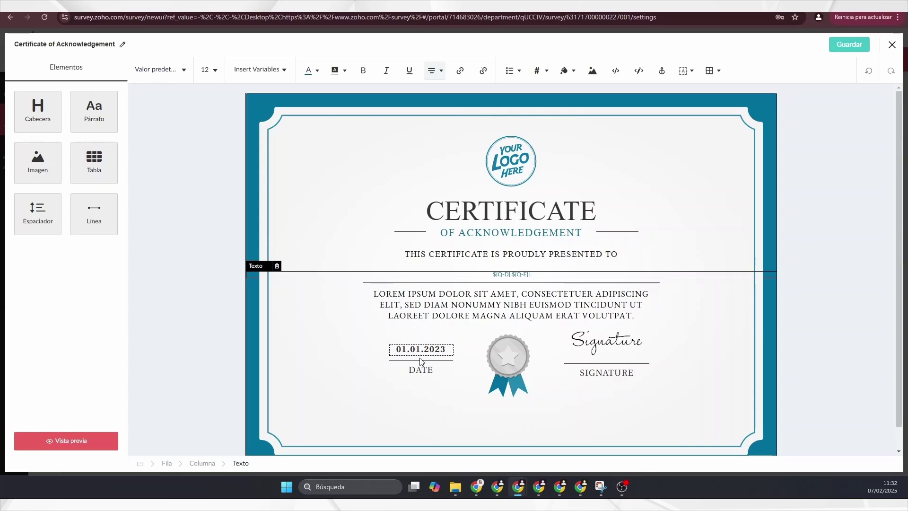
Remove the 01.01.2023 date from the certificate, add a paragraph element in its place, and leave the document editor
click(415, 343)
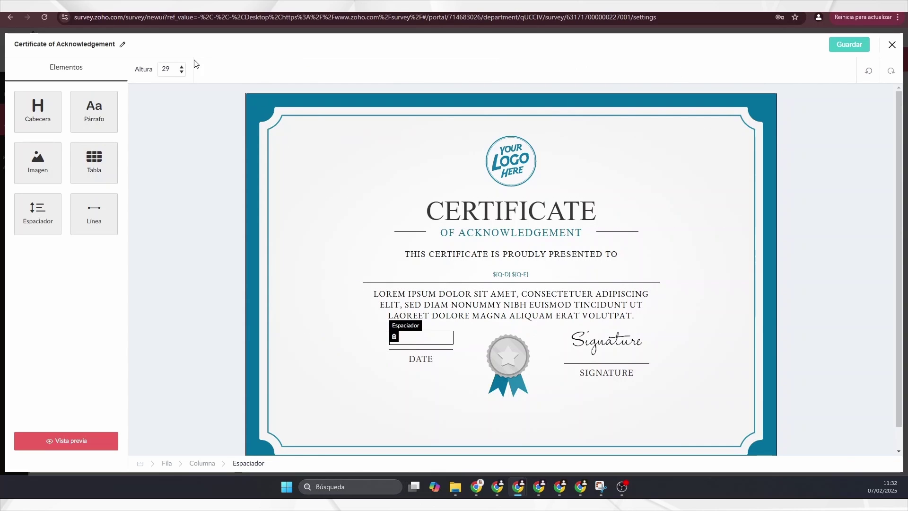
drag(94, 110, 426, 337)
click(892, 44)
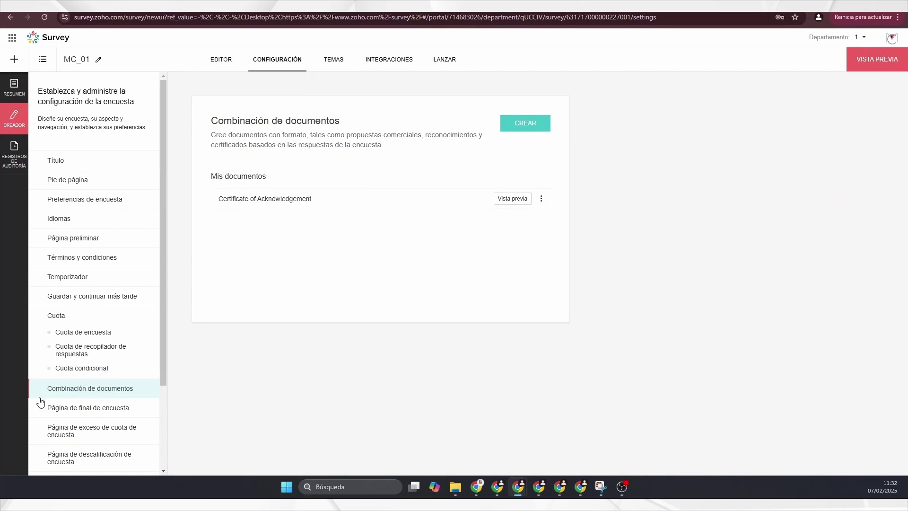
Open the survey's final page settings and examine the options "Mostrar resumen de respuestas" and "Mostrar la respuesta enviada"
scroll(91, 409, down, 3)
click(86, 302)
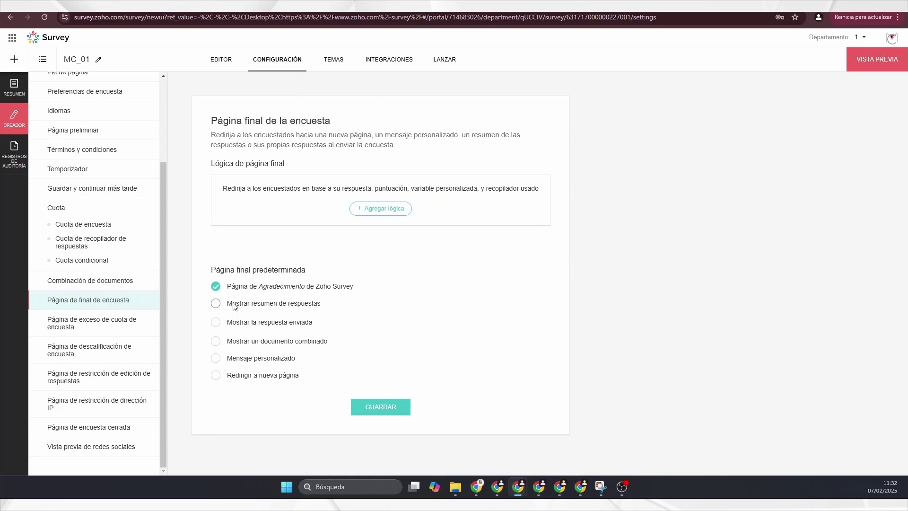
click(216, 304)
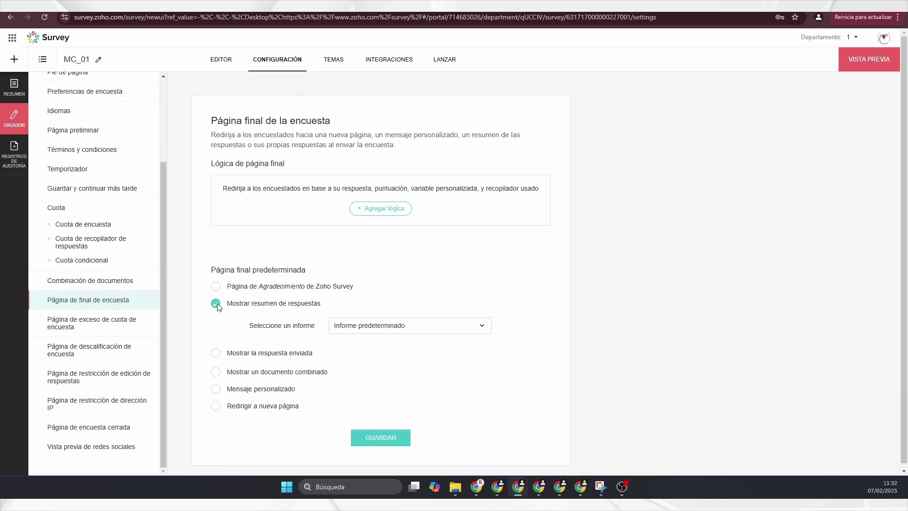
click(361, 328)
click(312, 328)
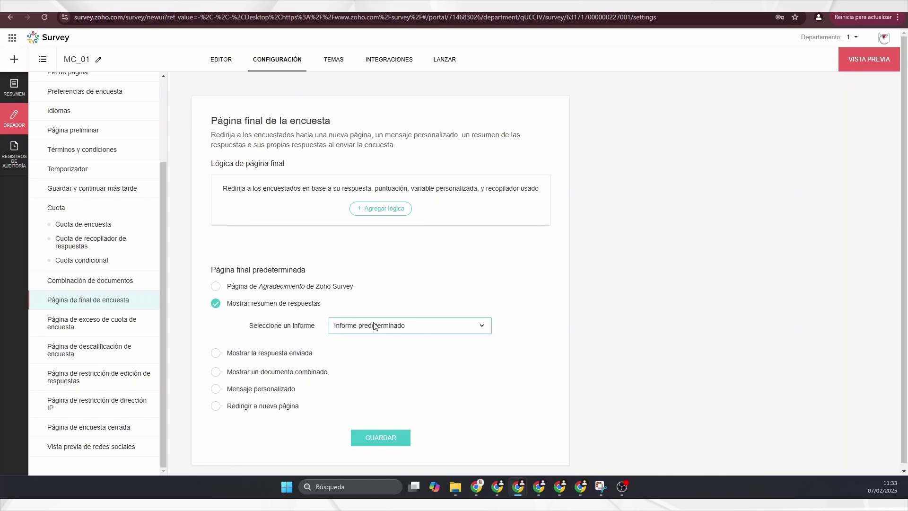
scroll(239, 351, down, 1)
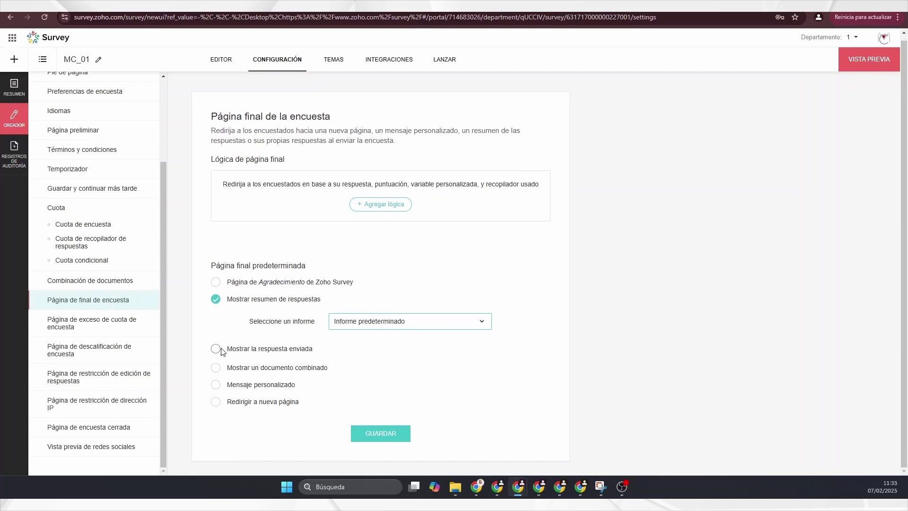
click(216, 349)
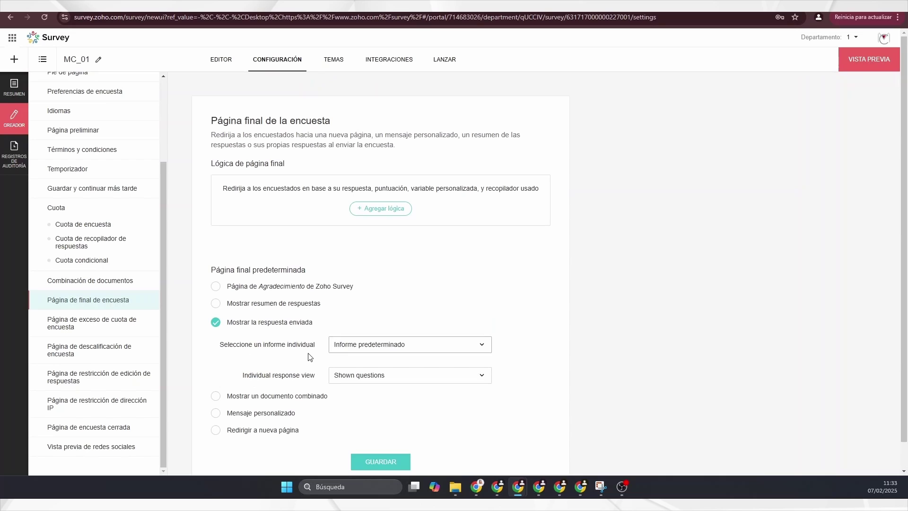
scroll(352, 345, down, 1)
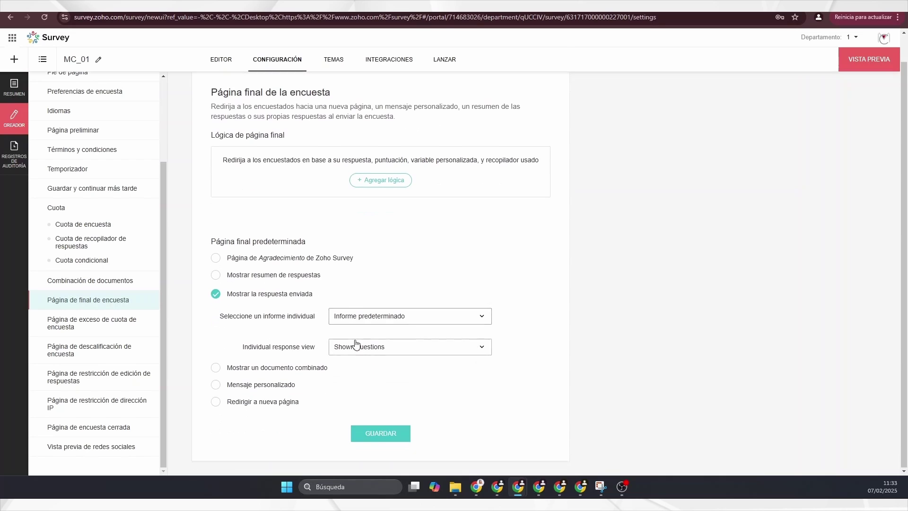
Try the combined document "Certificate of Acknowledgement" as the default final page, and the "Mensaje personalizado" option
click(222, 368)
click(293, 363)
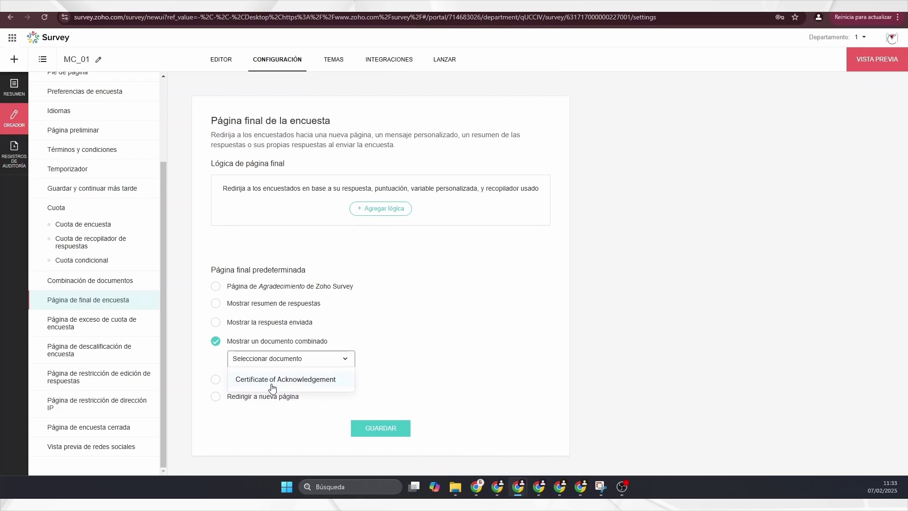
click(279, 381)
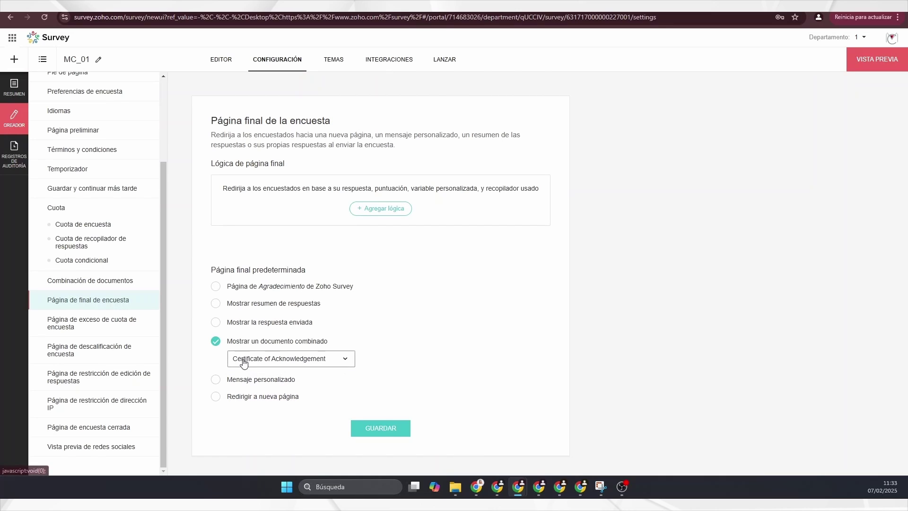
click(216, 379)
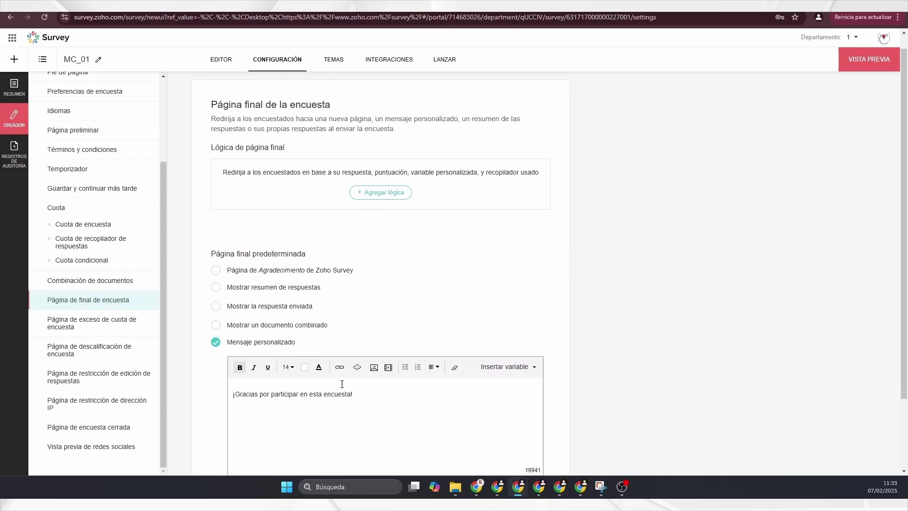
scroll(230, 350, down, 2)
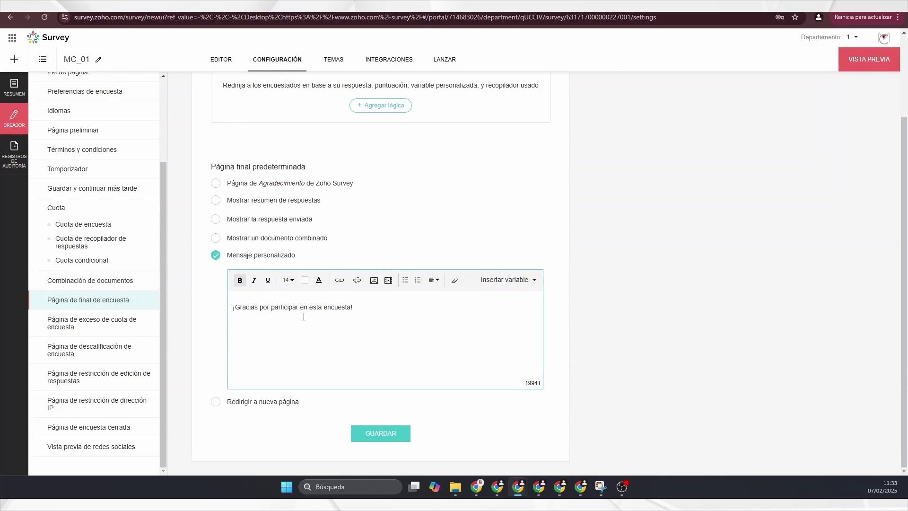
Try redirecting to a new page with "Escribe tu dirección de correo" as the parameter value, and return the default to the Zoho Survey thank-you page
click(217, 402)
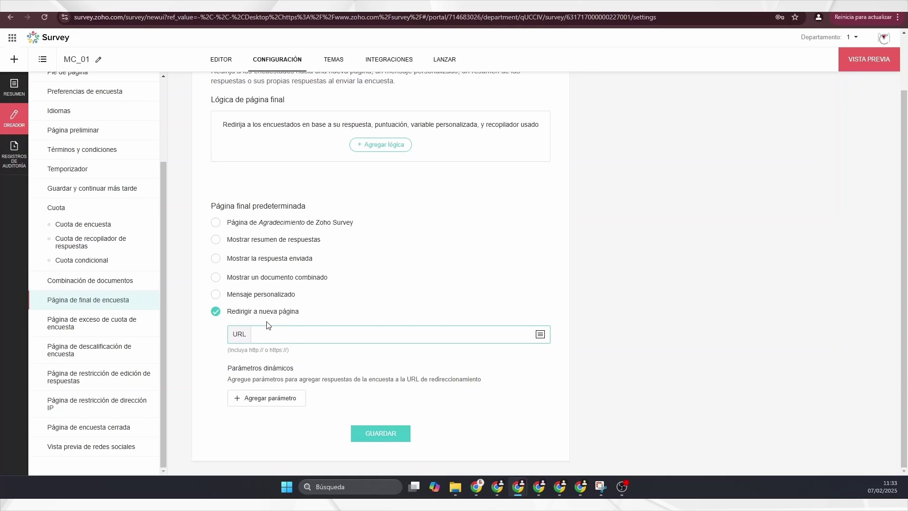
click(258, 404)
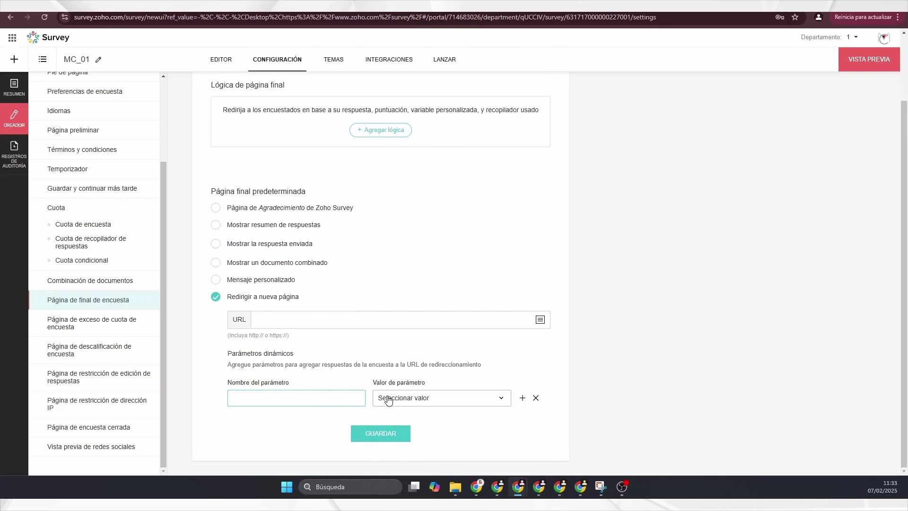
click(407, 398)
scroll(407, 331, down, 4)
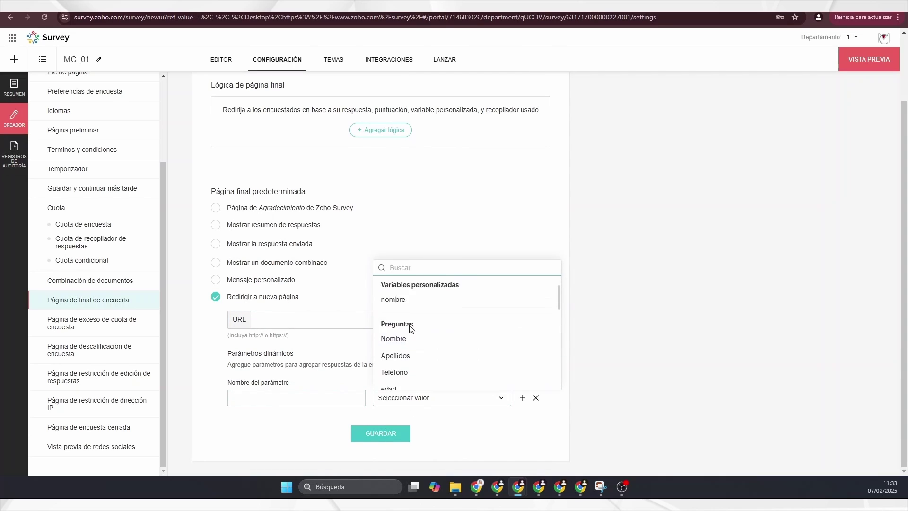
scroll(411, 339, up, 2)
scroll(407, 340, down, 2)
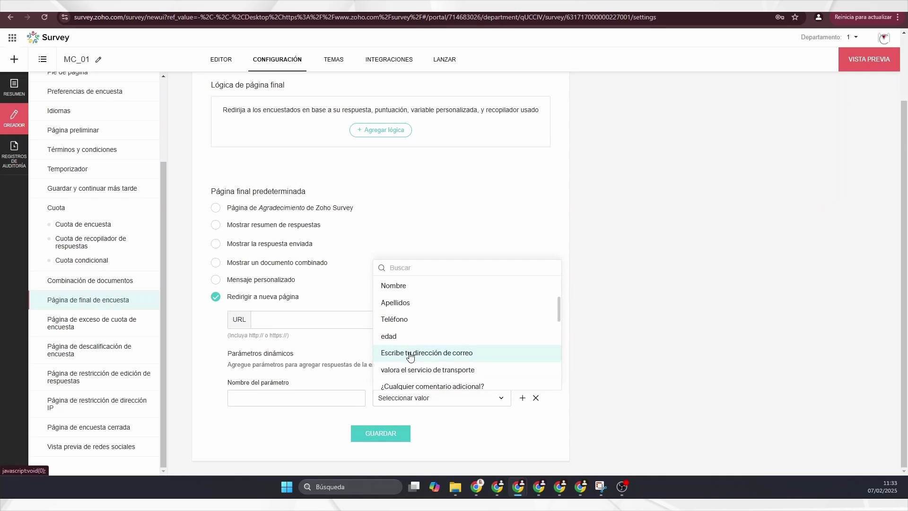
click(409, 354)
click(333, 398)
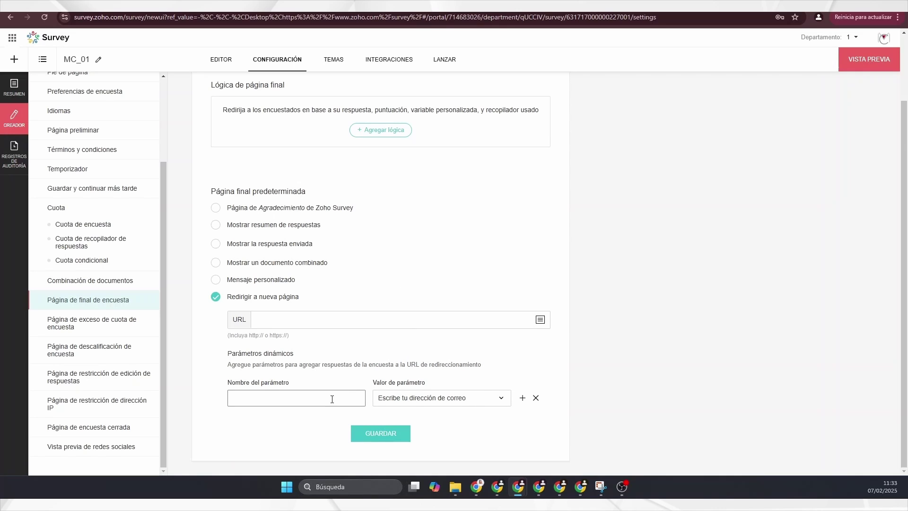
scroll(285, 335, up, 2)
scroll(294, 334, down, 2)
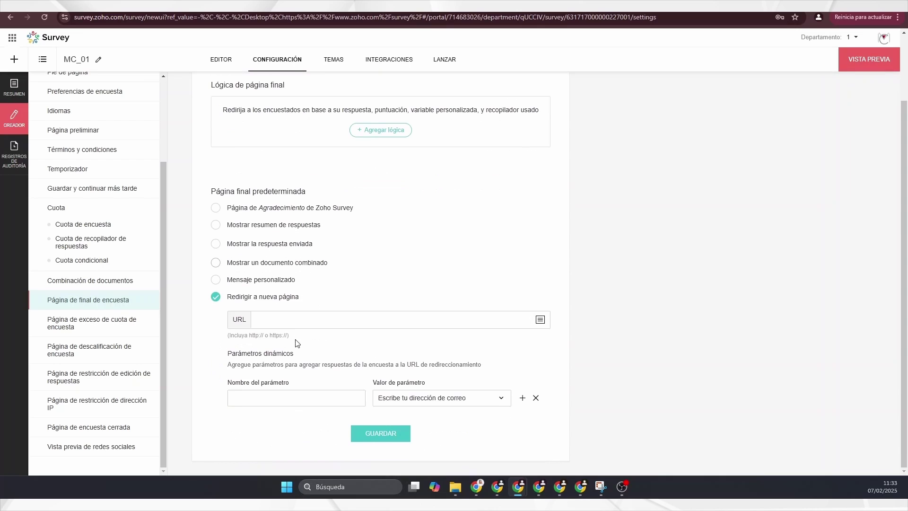
click(216, 209)
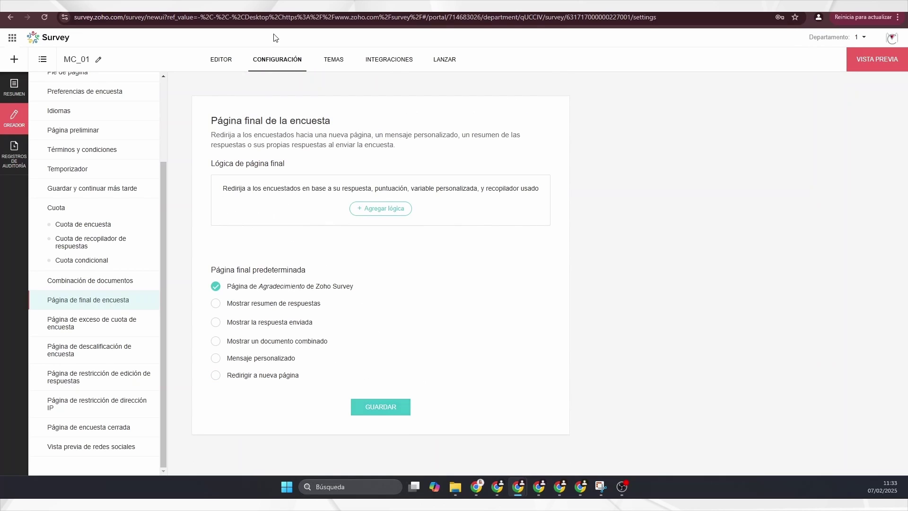
Add final page logic that shows a "Mensaje personalizado" if "valora el servicio de transporte" is "Igual que" 1
click(384, 209)
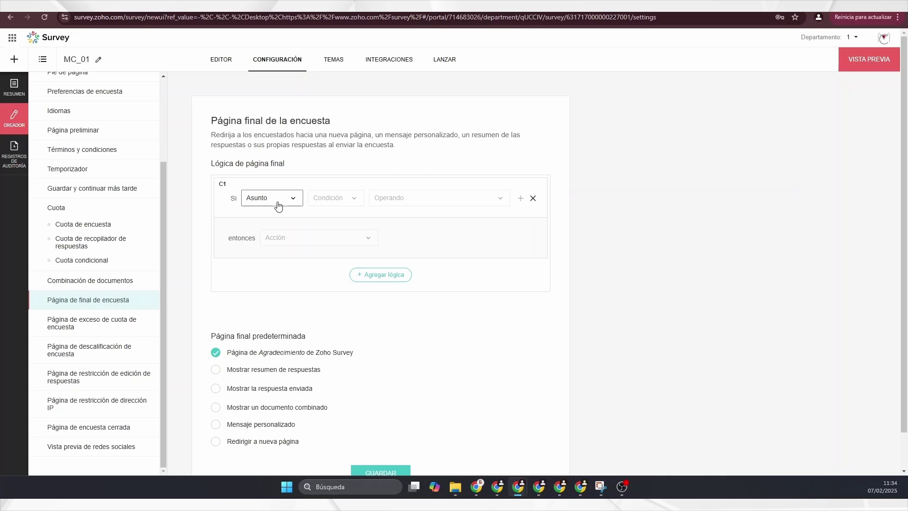
click(278, 204)
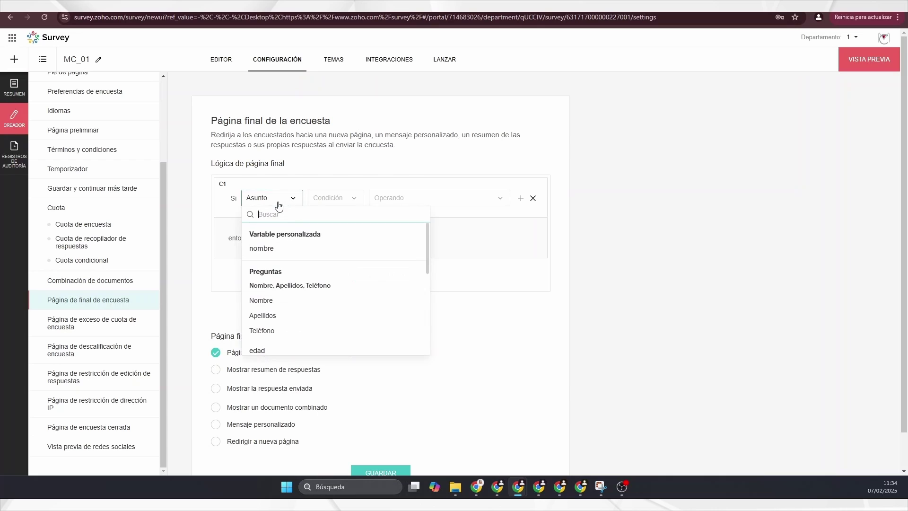
scroll(306, 274, down, 5)
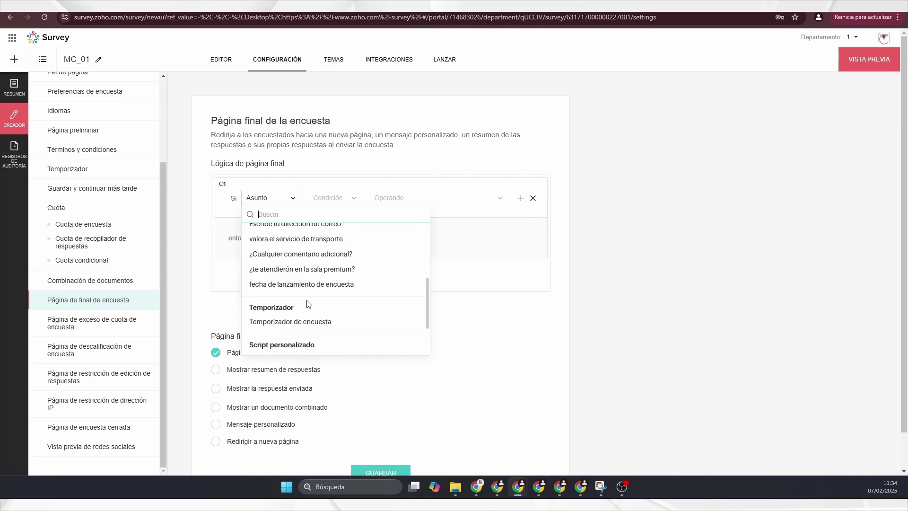
scroll(331, 303, up, 1)
click(309, 289)
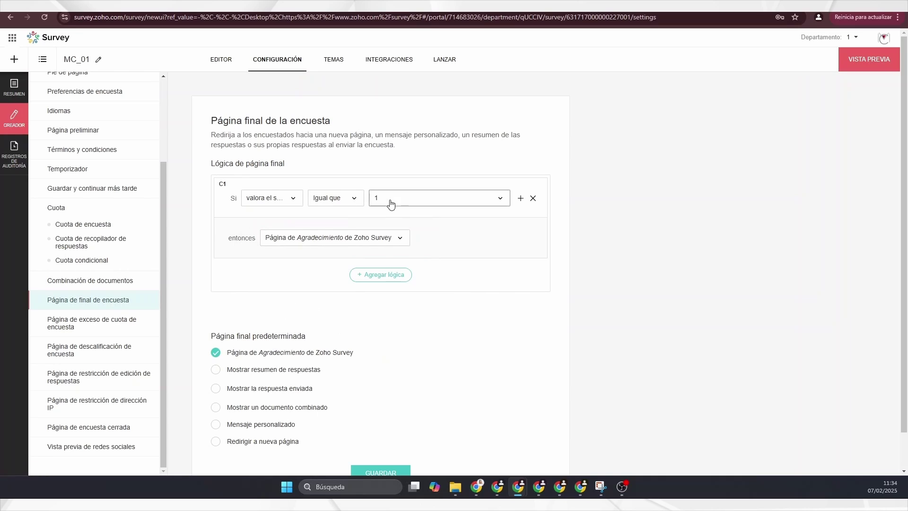
click(383, 246)
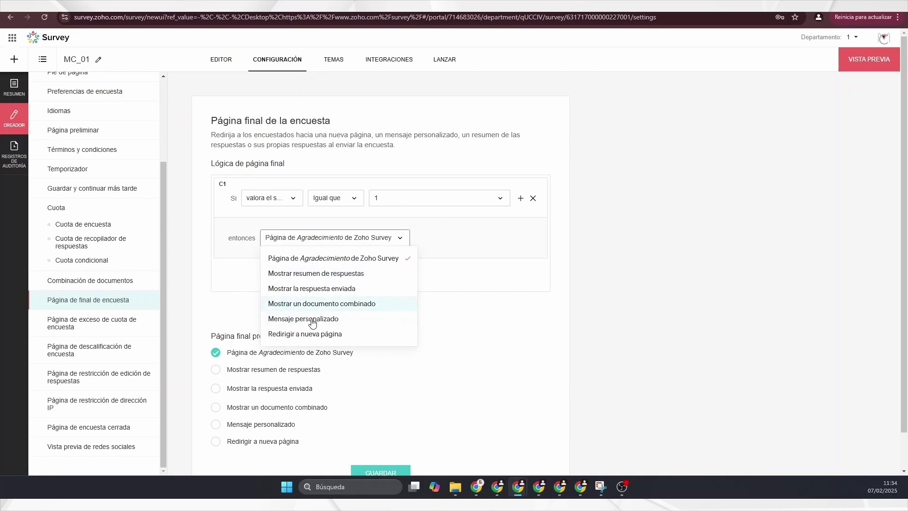
click(314, 319)
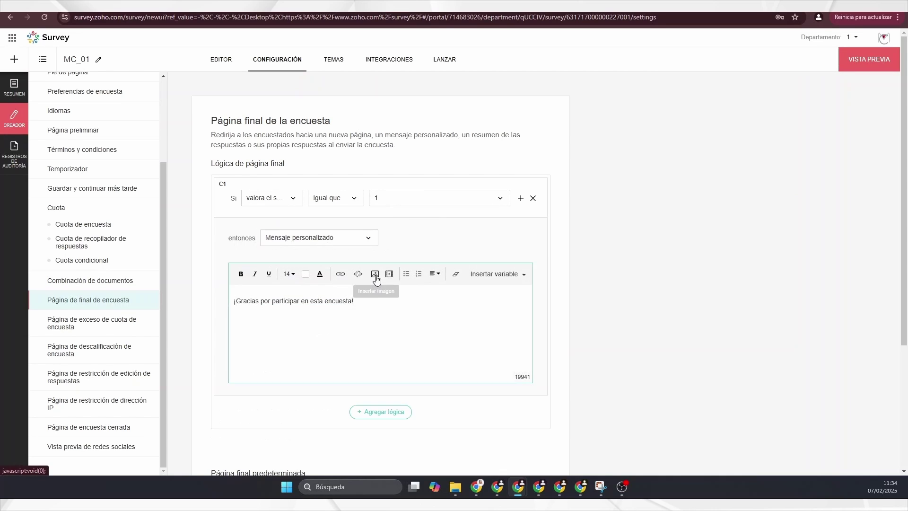
Add a second final page rule with the condition "valora el servicio de transporte" "Any one of the following" 4 and 5
click(378, 416)
scroll(372, 405, down, 2)
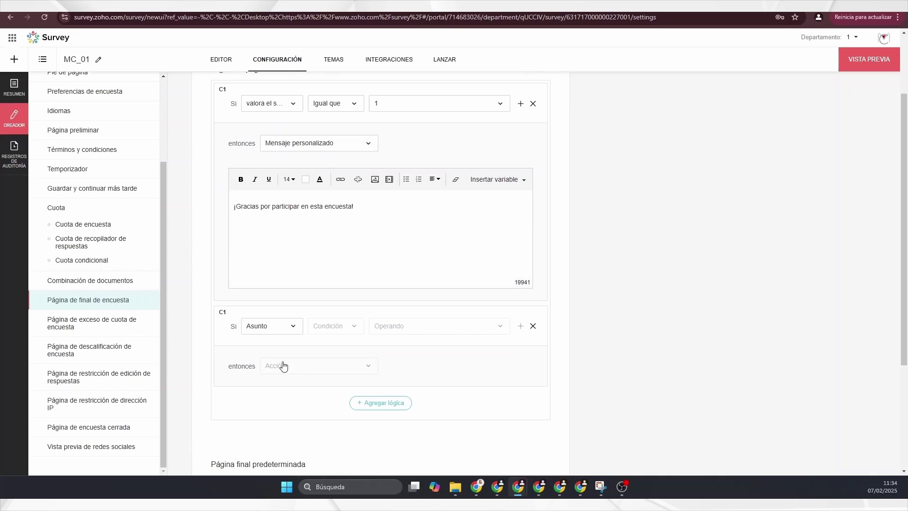
click(282, 326)
scroll(303, 402, down, 3)
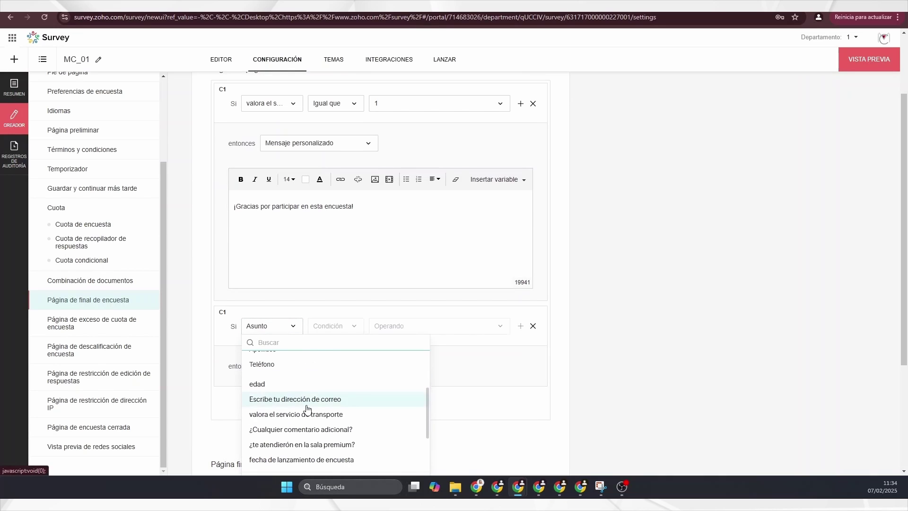
click(344, 418)
click(387, 323)
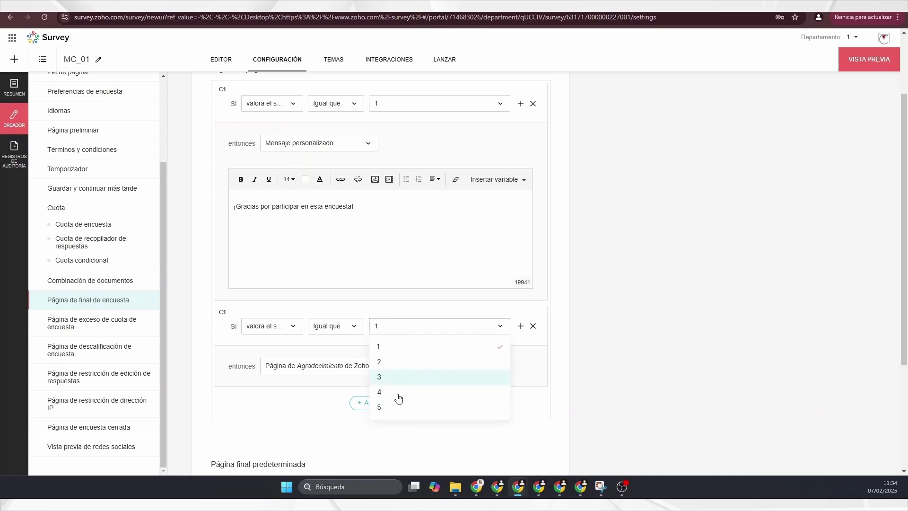
click(397, 397)
click(334, 326)
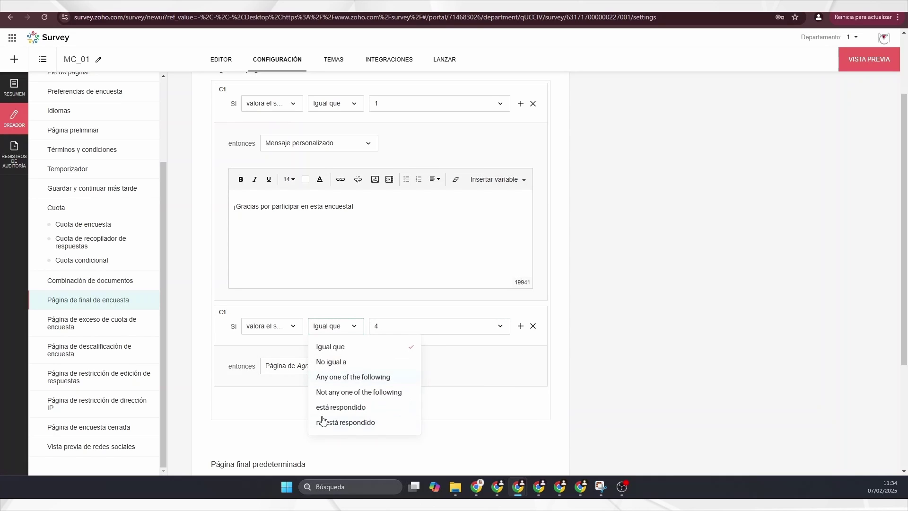
click(340, 377)
click(424, 327)
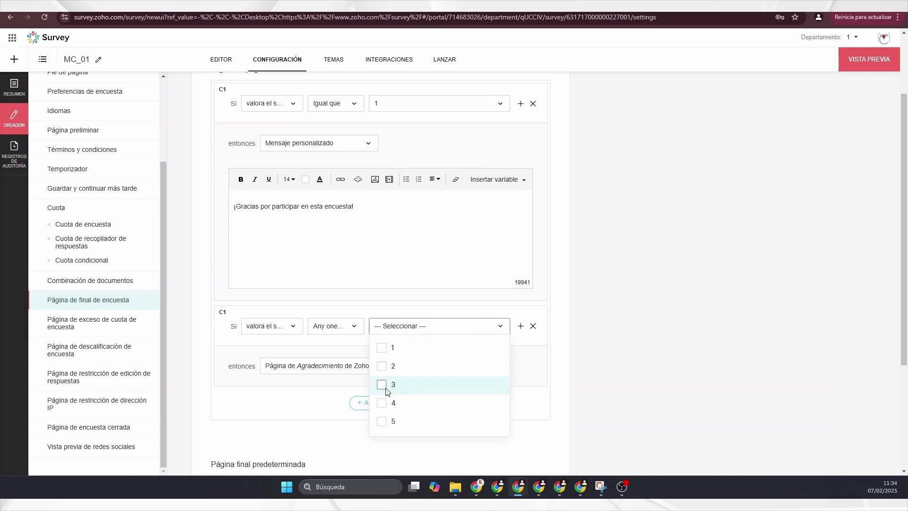
click(381, 403)
click(381, 421)
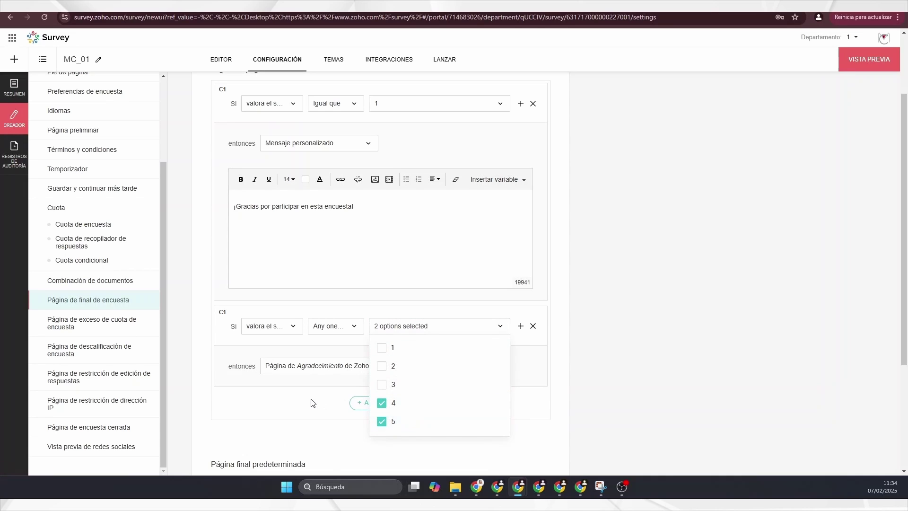
Make the second rule show the combined document "Certificate of Acknowledgement" and save the final page settings
click(382, 374)
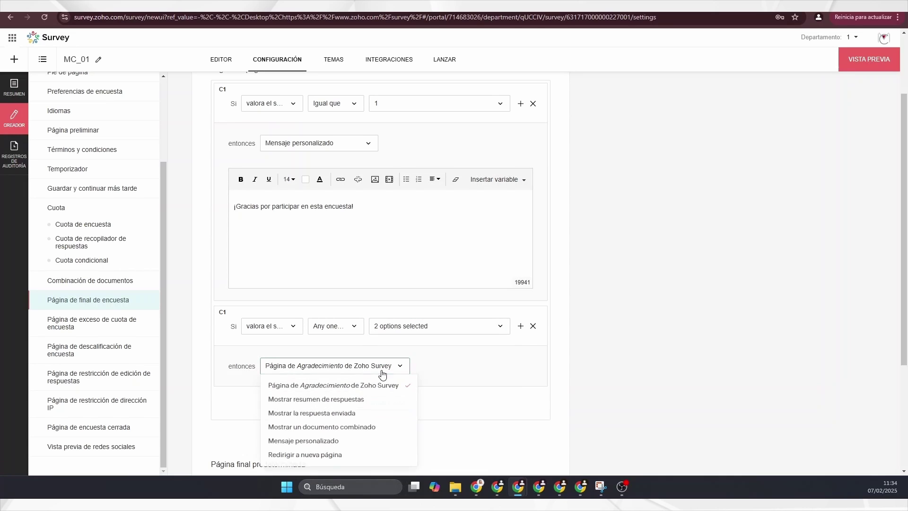
click(355, 428)
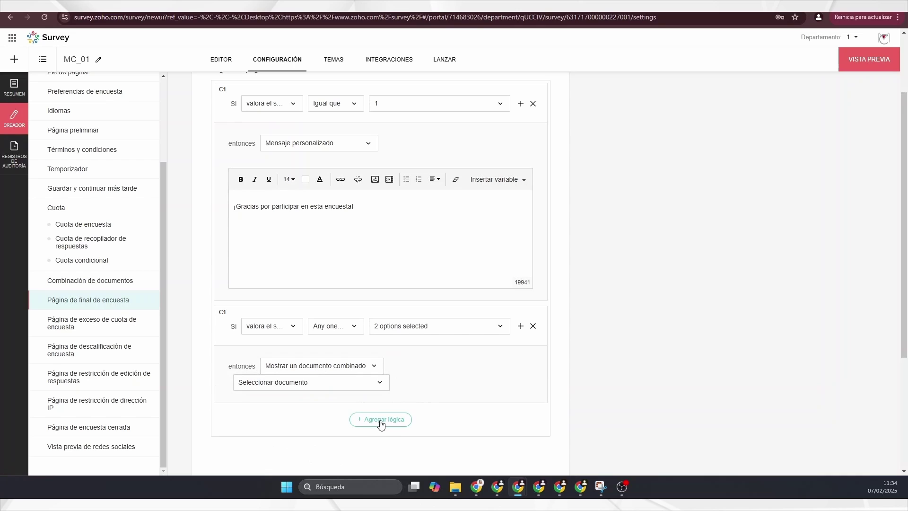
click(363, 387)
click(307, 404)
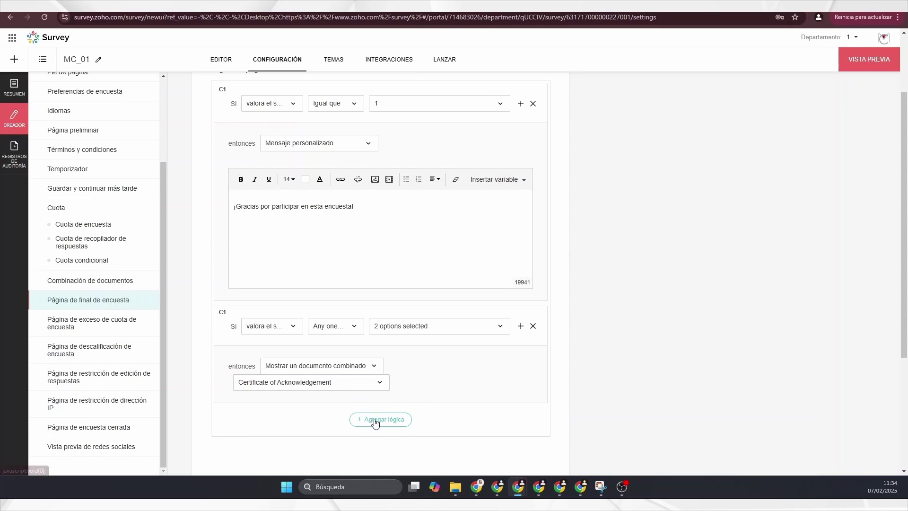
scroll(374, 421, down, 4)
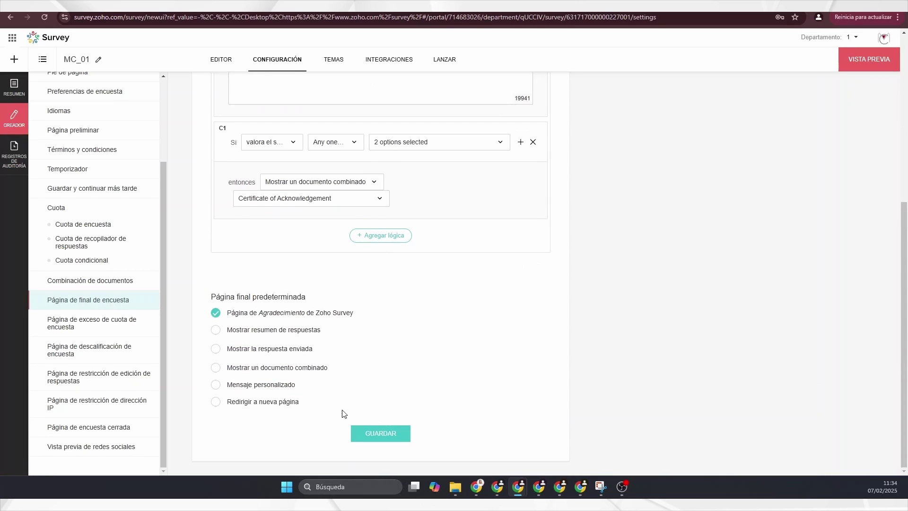
click(383, 434)
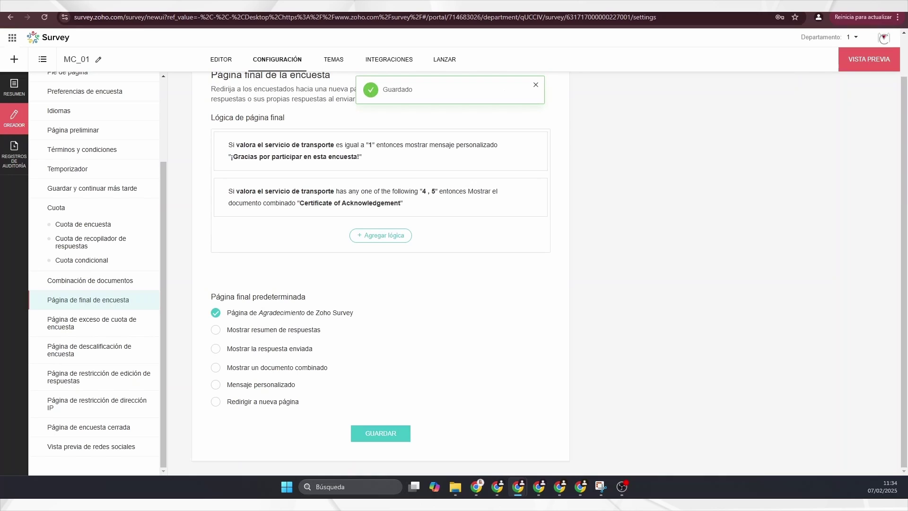
Review the saved final page logic and open the "Página de exceso de cuota de encuesta" settings
scroll(323, 227, up, 1)
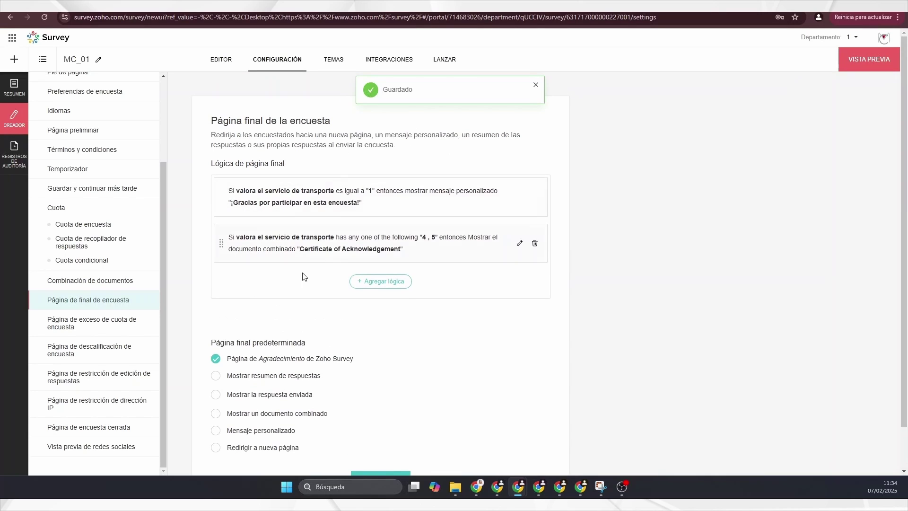
scroll(291, 203, down, 1)
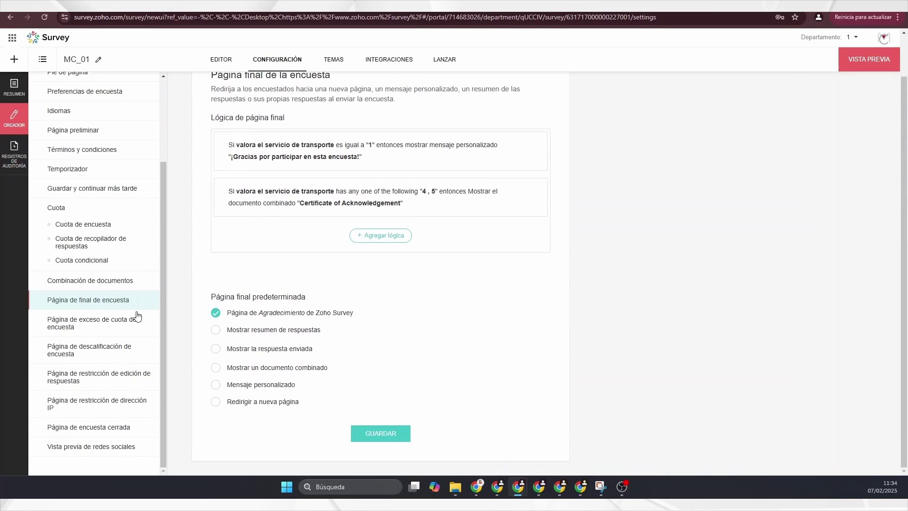
click(101, 327)
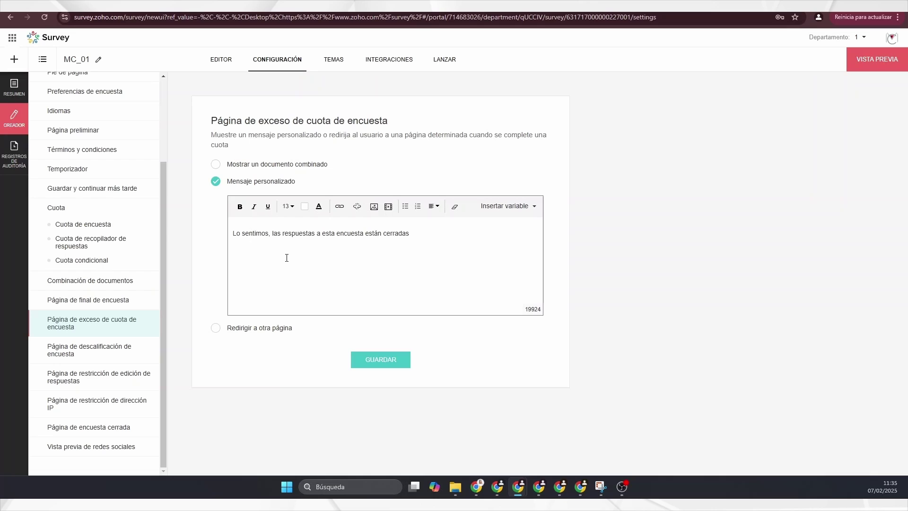
Try the redirect and merged-document options for the survey's over-quota page
click(273, 230)
key(ctrl+a)
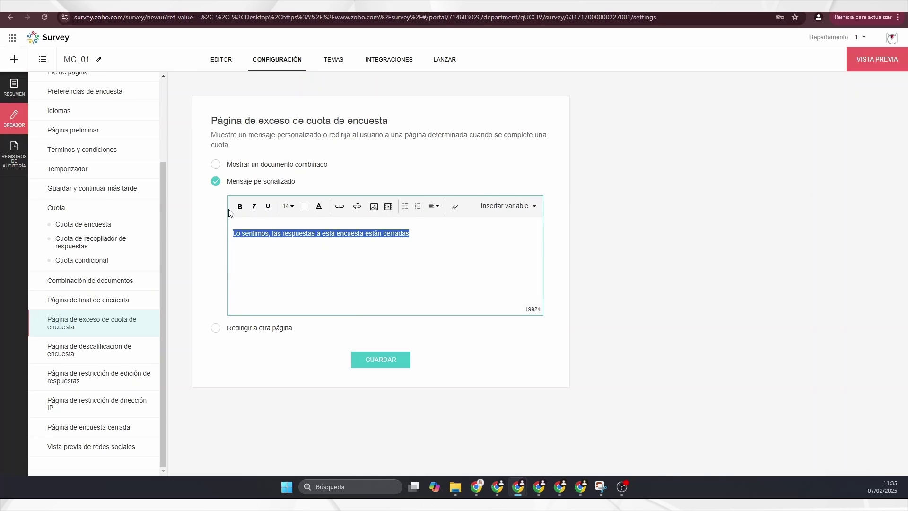
click(217, 328)
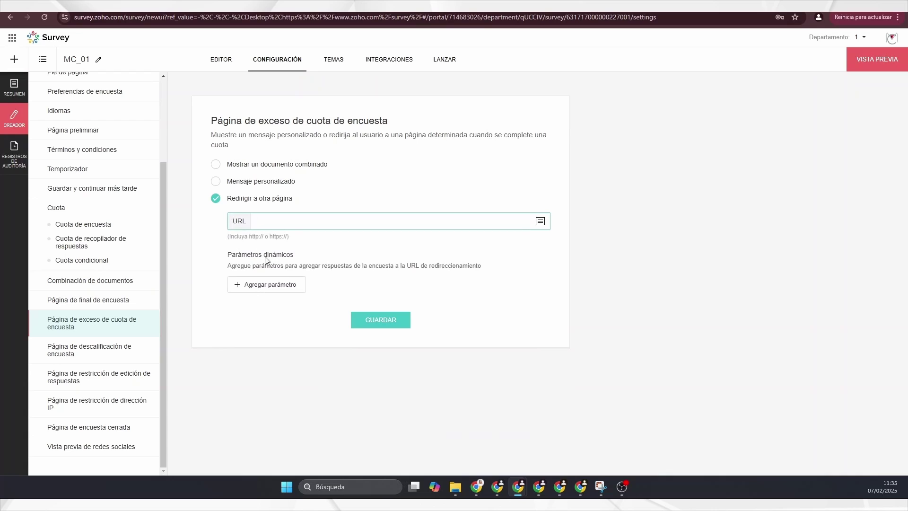
click(216, 165)
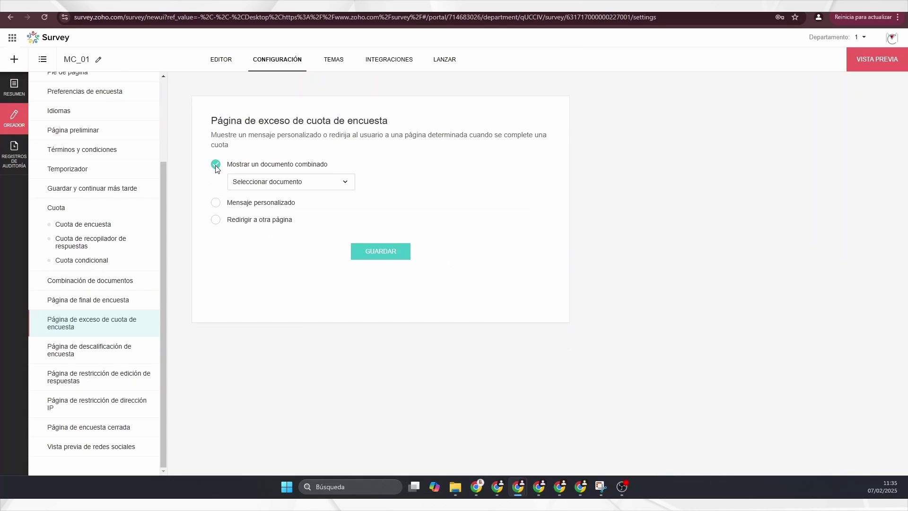
click(278, 181)
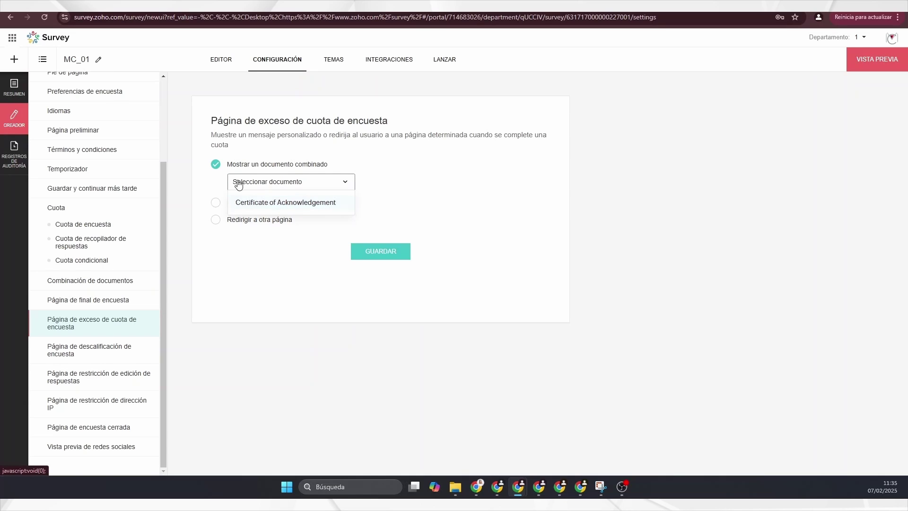
click(239, 220)
Set the over-quota page to show the custom message and save it
drag(233, 185, 240, 185)
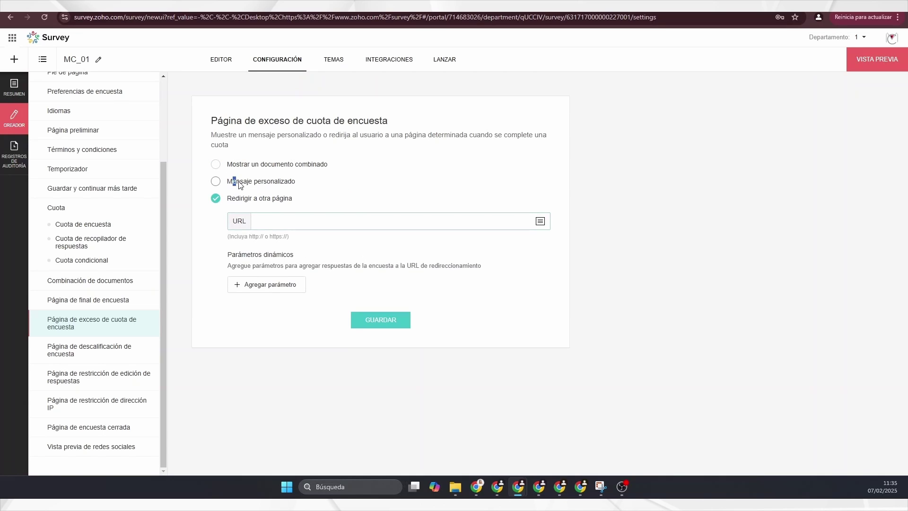
click(242, 183)
click(377, 365)
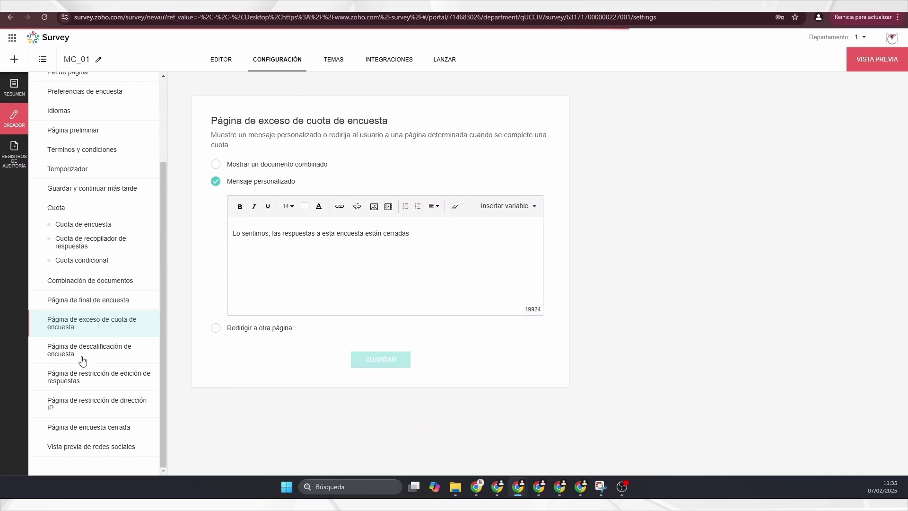
Review the respondent messages on the disqualification, response-editing restriction and IP address restriction pages
click(94, 353)
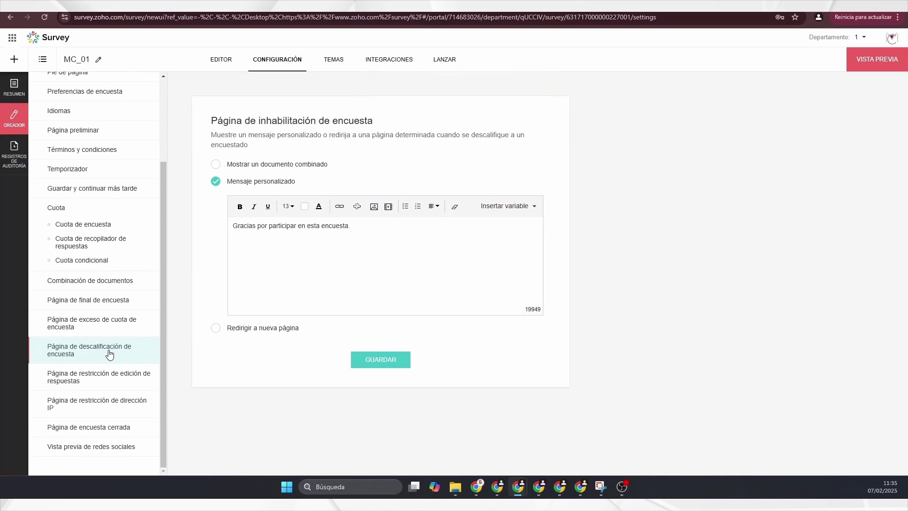
click(279, 228)
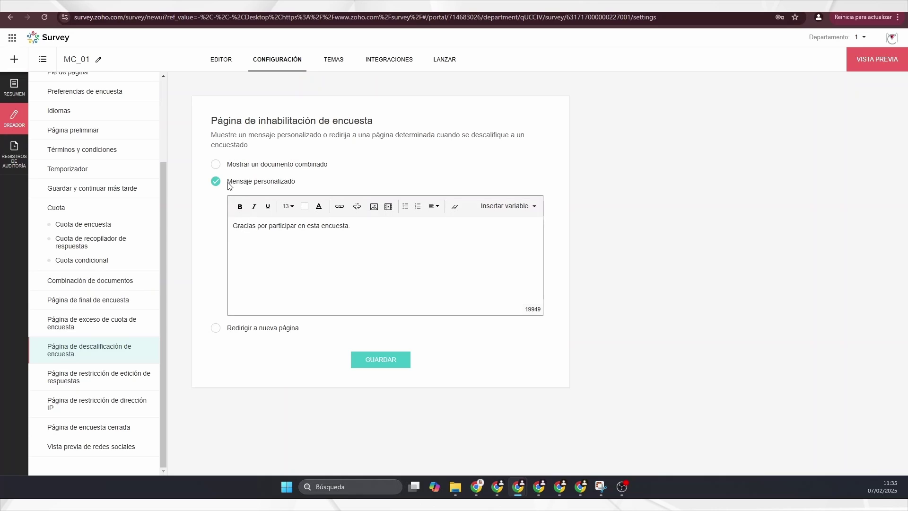
click(73, 384)
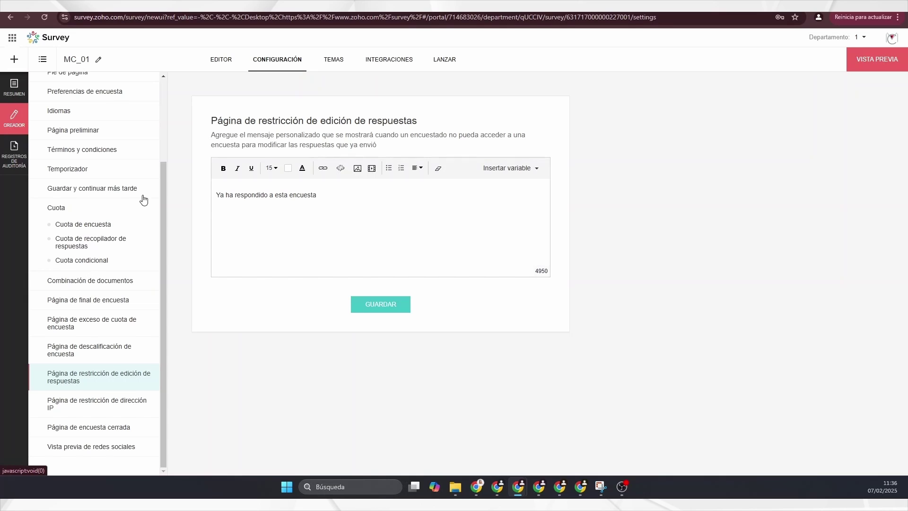
triple_click(259, 196)
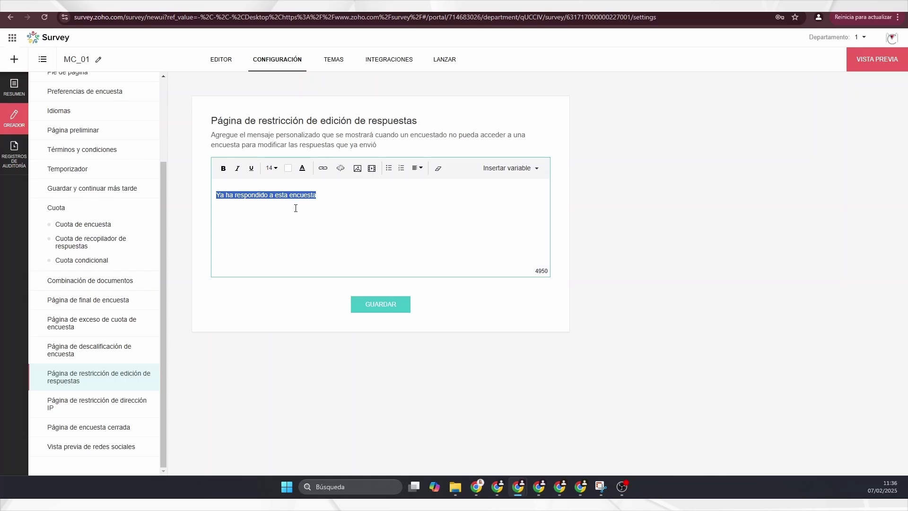
click(98, 408)
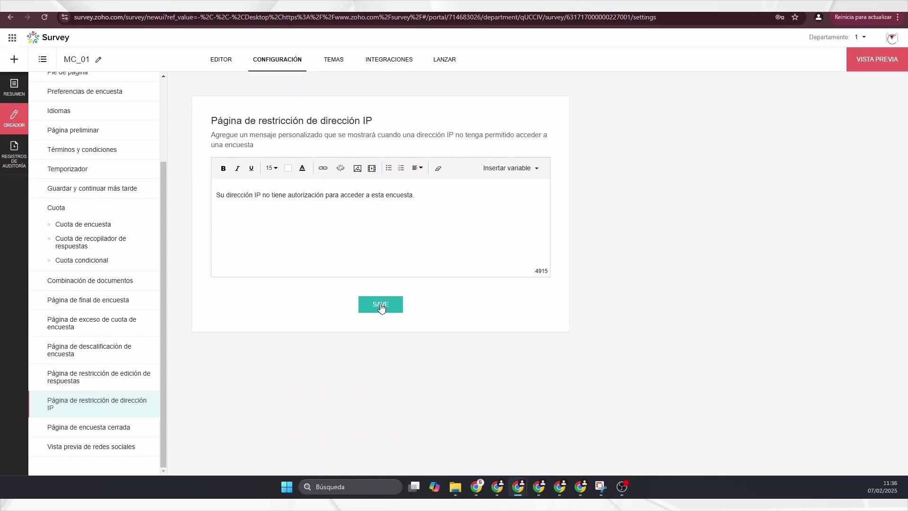
Check the message on the closed-survey page and save the page as it is
click(105, 428)
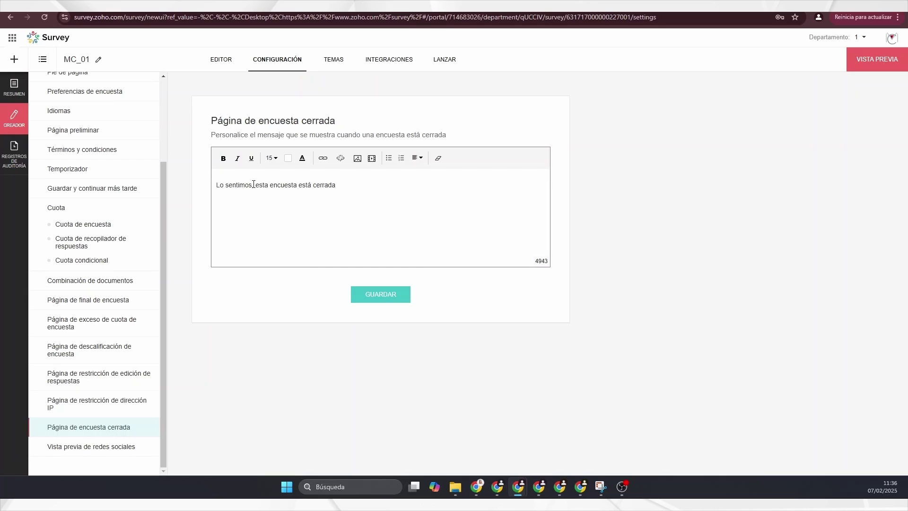
click(285, 186)
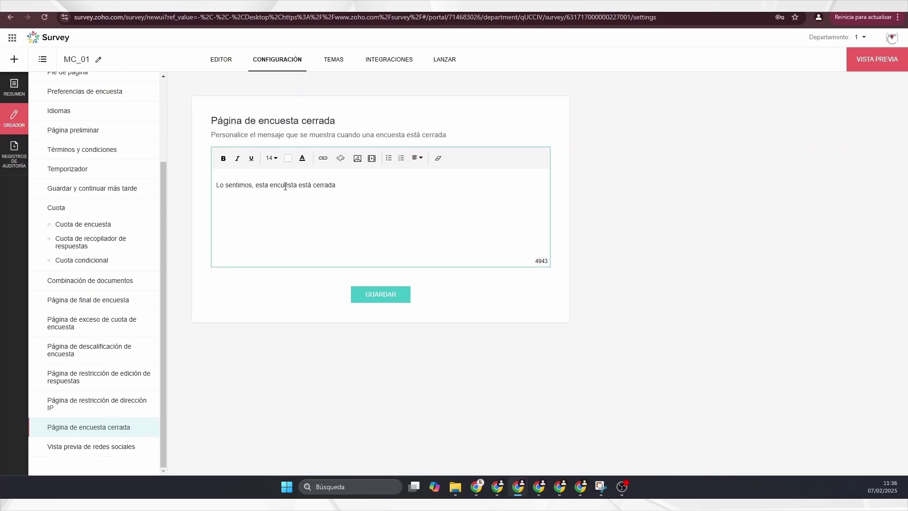
triple_click(288, 187)
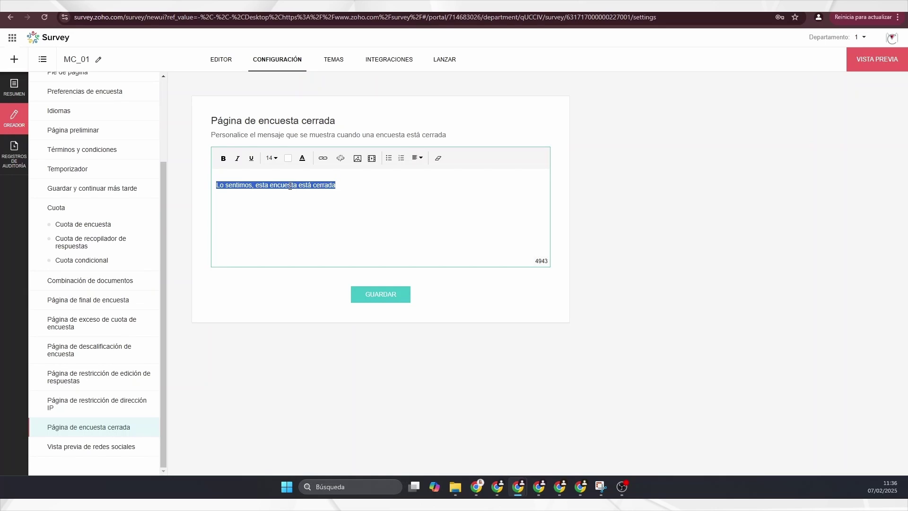
click(369, 301)
Keep the survey title in the social media preview, check its description and save the preview settings
click(88, 447)
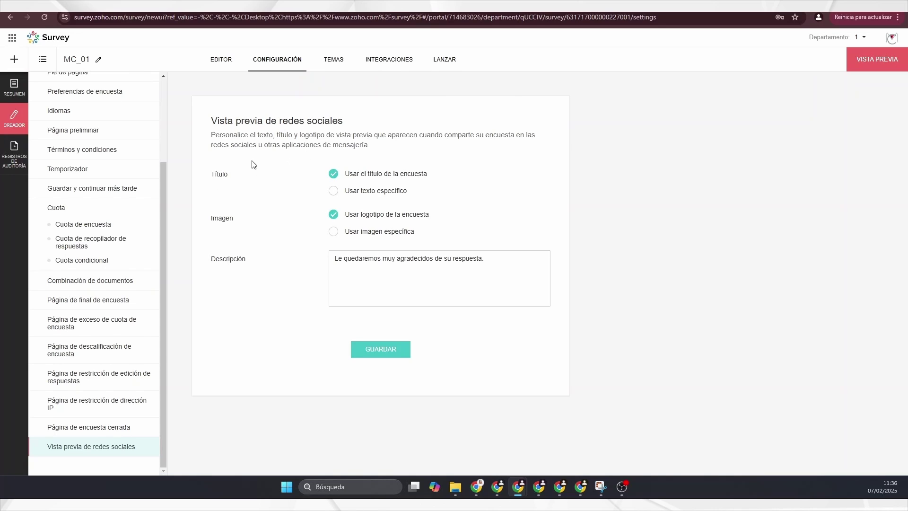
click(334, 191)
click(343, 175)
triple_click(362, 259)
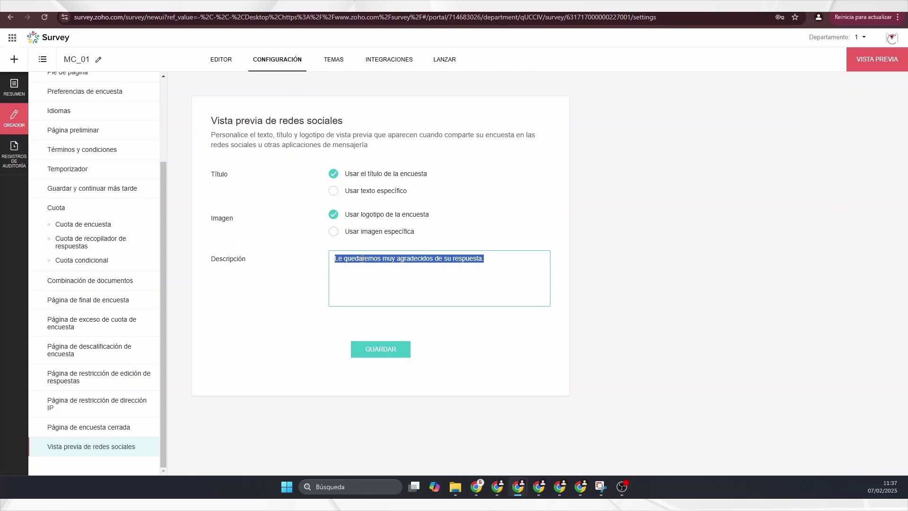
click(372, 348)
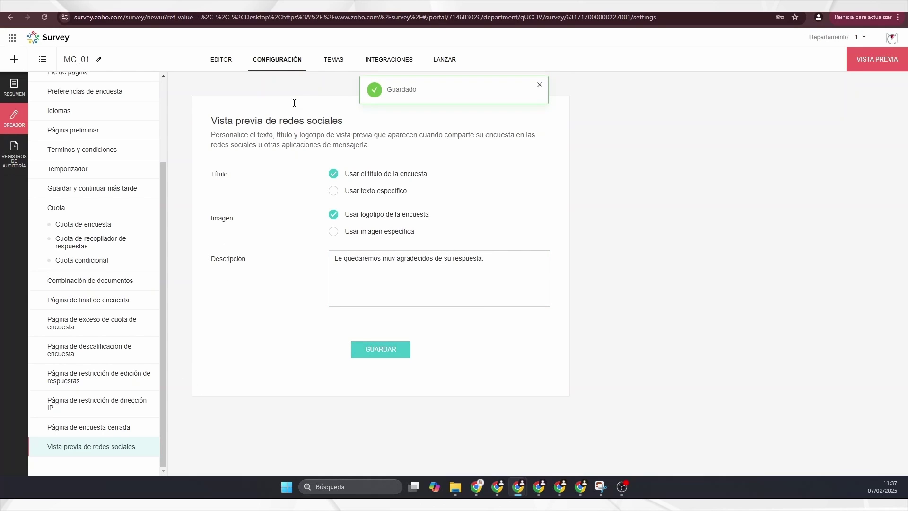
Apply the Sin theme to the survey and open it for customization
click(334, 60)
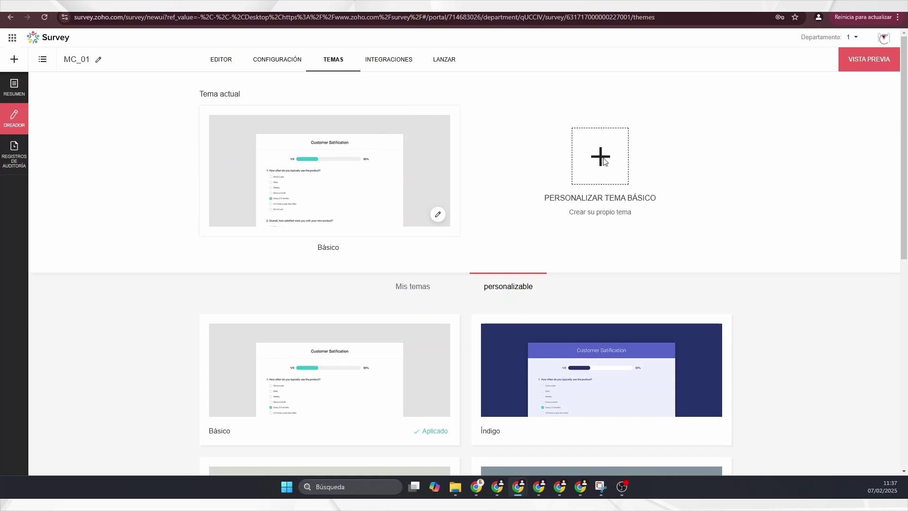
scroll(387, 281, down, 9)
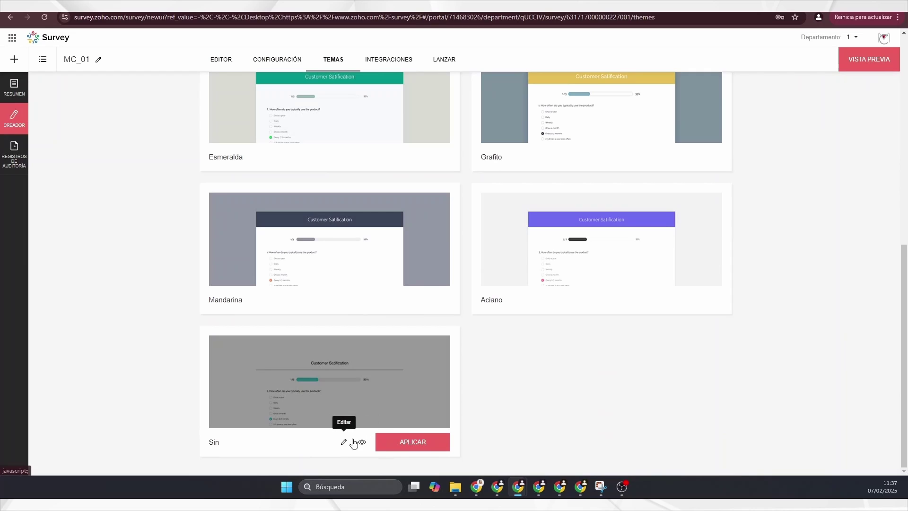
click(405, 441)
click(380, 443)
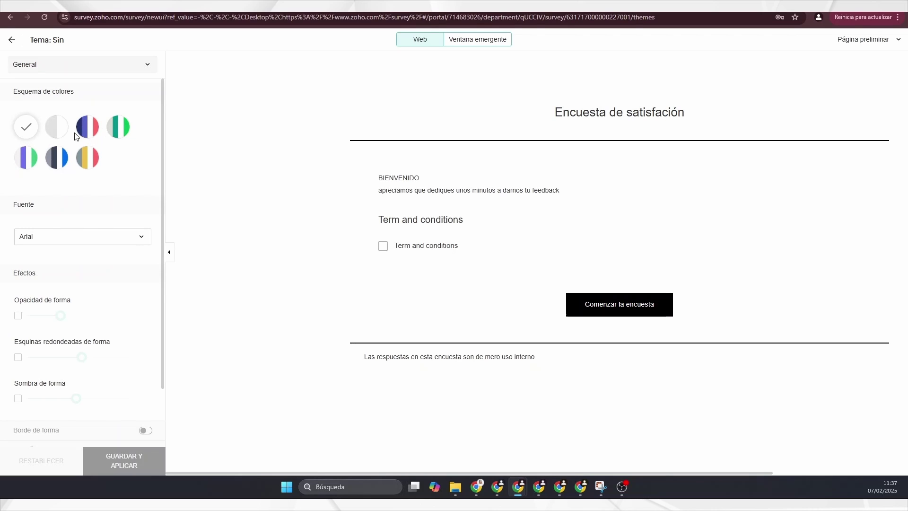
Give the theme the dark blue, purple and red colour scheme and browse the available fonts, keeping Arial
click(89, 127)
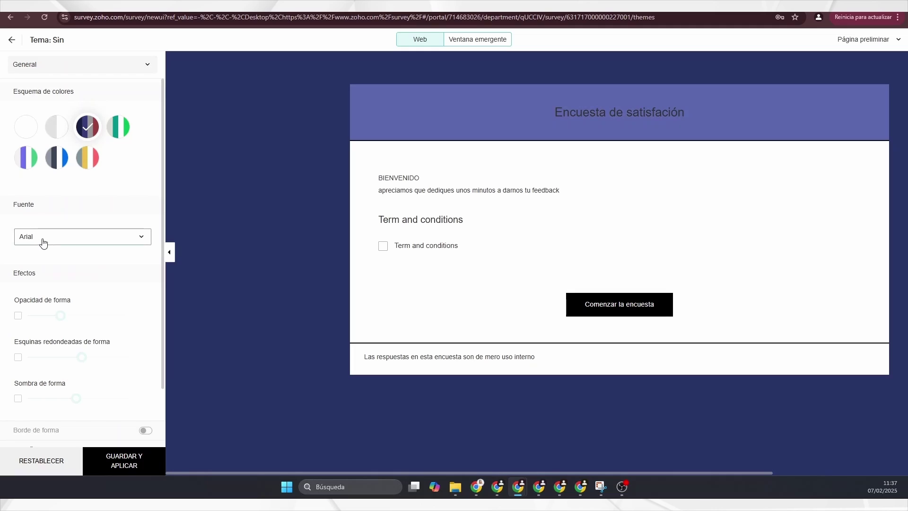
click(45, 242)
scroll(50, 310, down, 15)
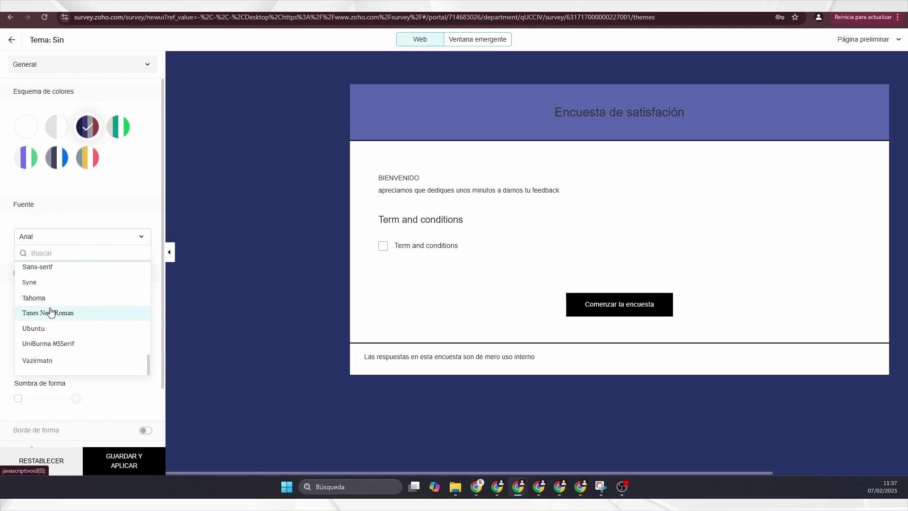
click(103, 210)
Try the form opacity, rounded corners and shadow effects, switching each one off again
scroll(65, 277, down, 2)
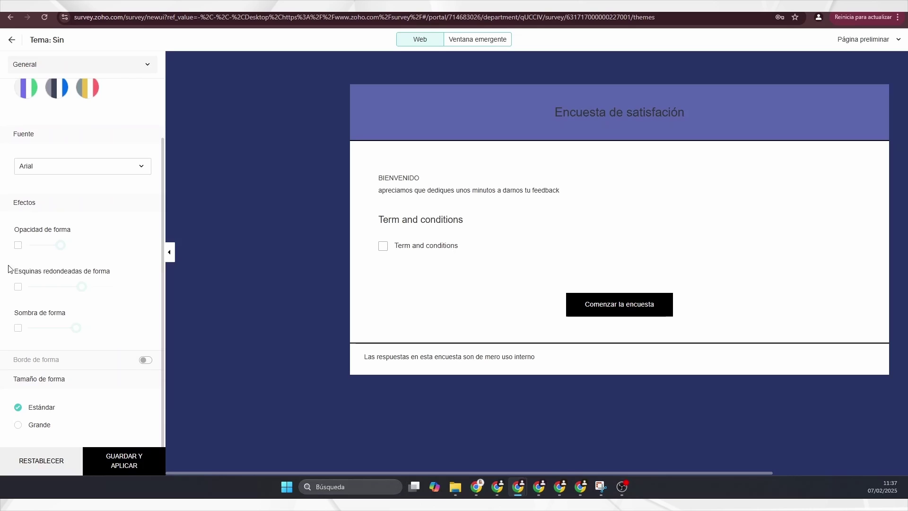
click(18, 245)
click(18, 245)
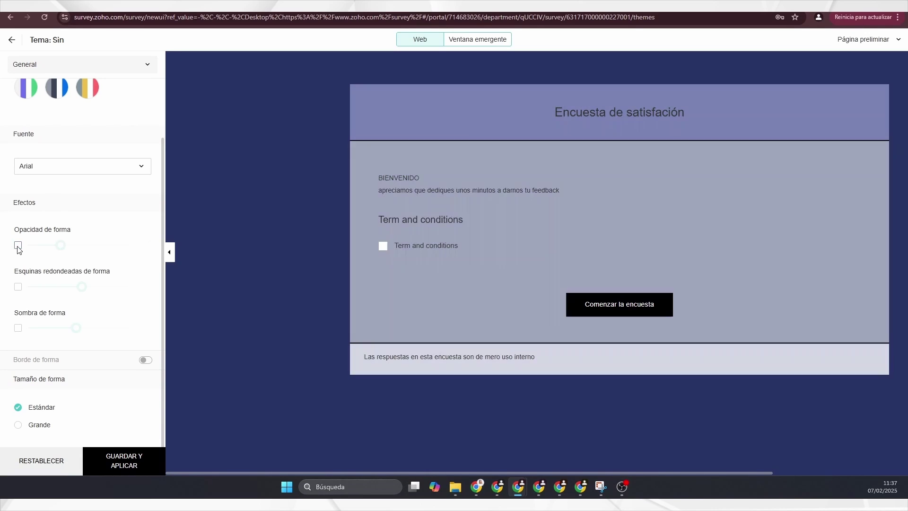
click(18, 287)
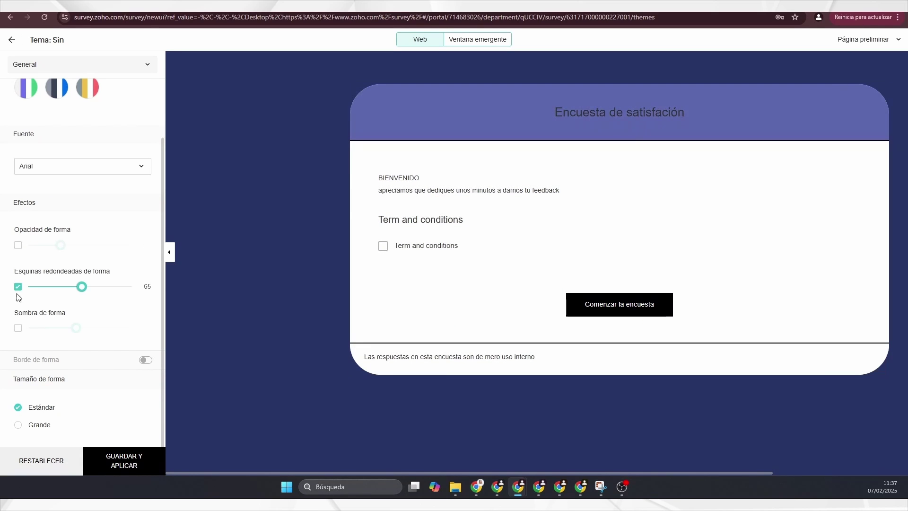
click(18, 287)
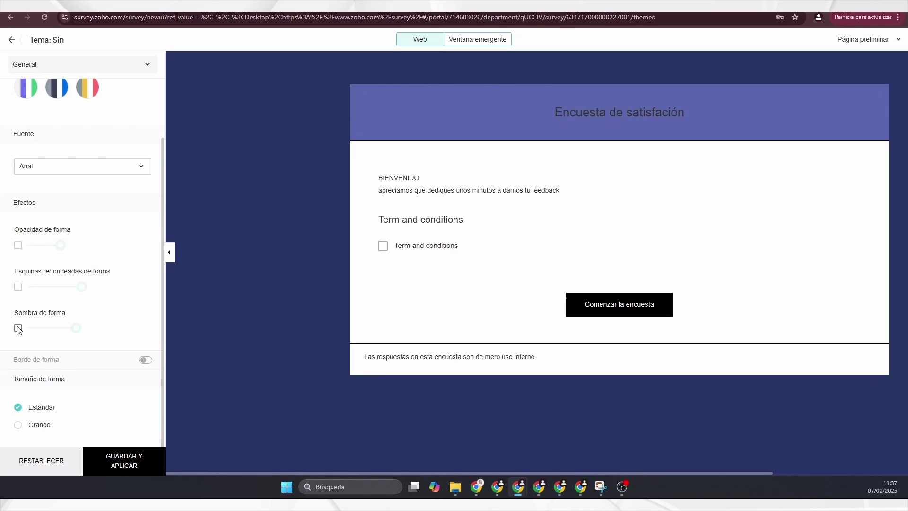
click(18, 328)
click(18, 327)
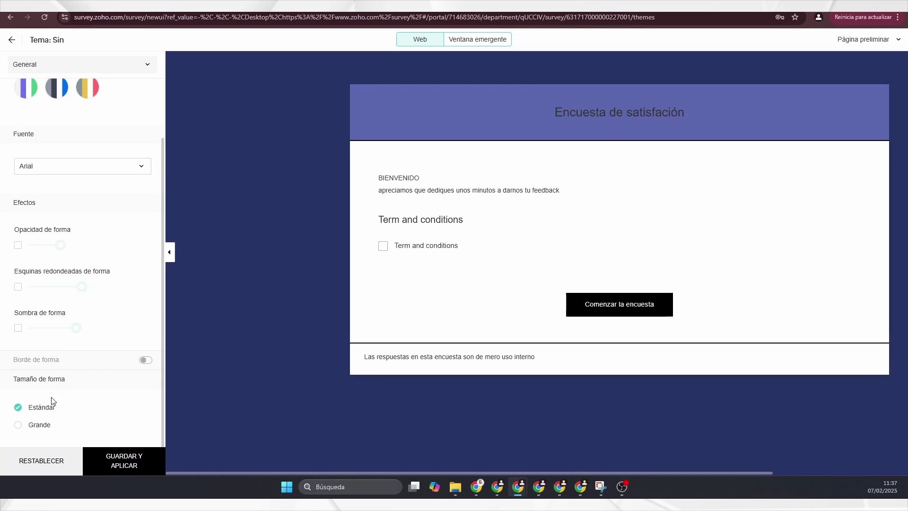
Give the theme background the vertical stripe pattern and the colour #606473
scroll(77, 166, up, 2)
click(52, 64)
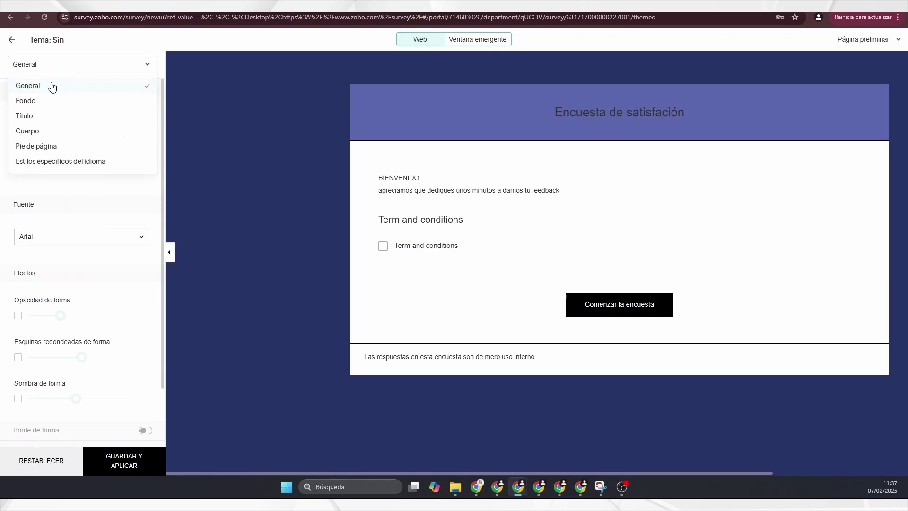
click(47, 100)
click(58, 144)
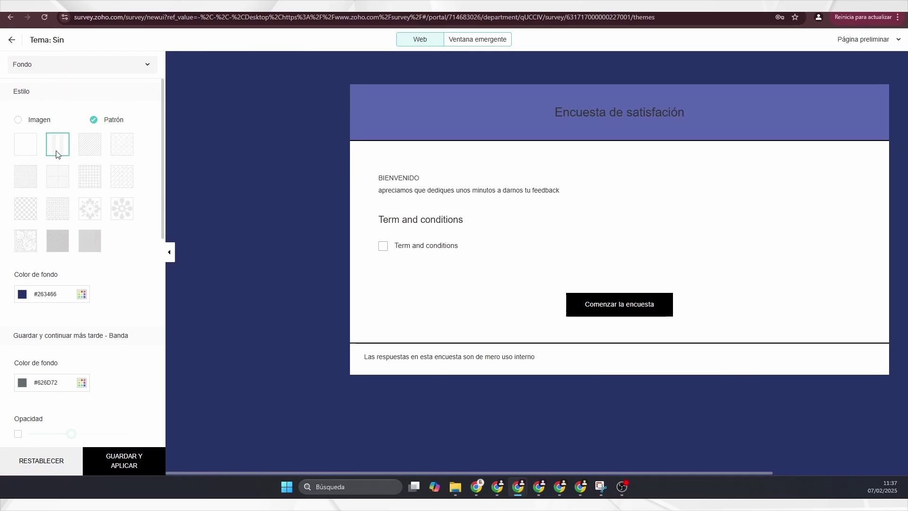
click(82, 294)
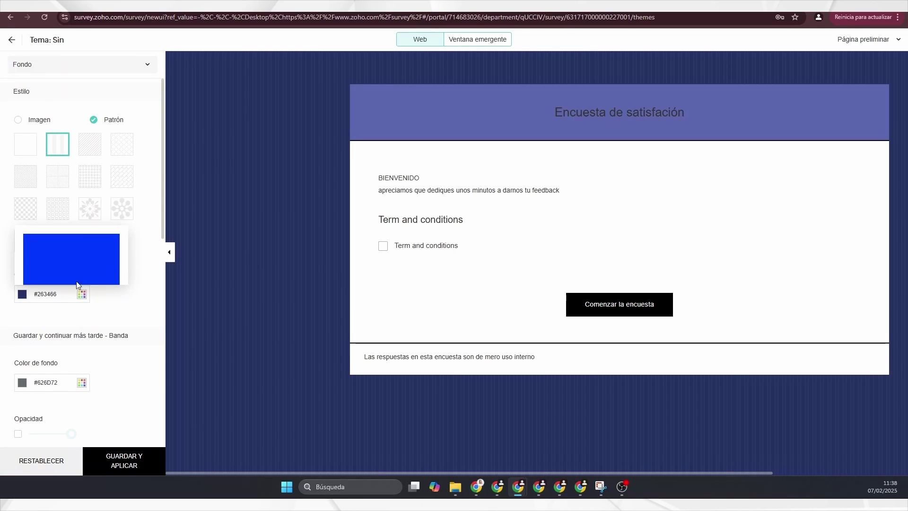
click(39, 144)
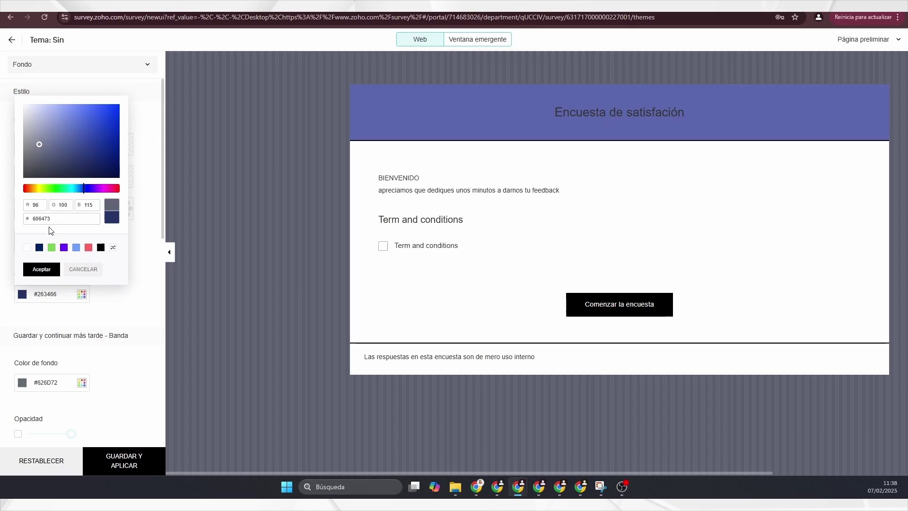
click(41, 269)
Set the save-and-continue button position to Superior izquierda and the timer band's typeface to Comfortaa
scroll(47, 255, down, 5)
click(48, 256)
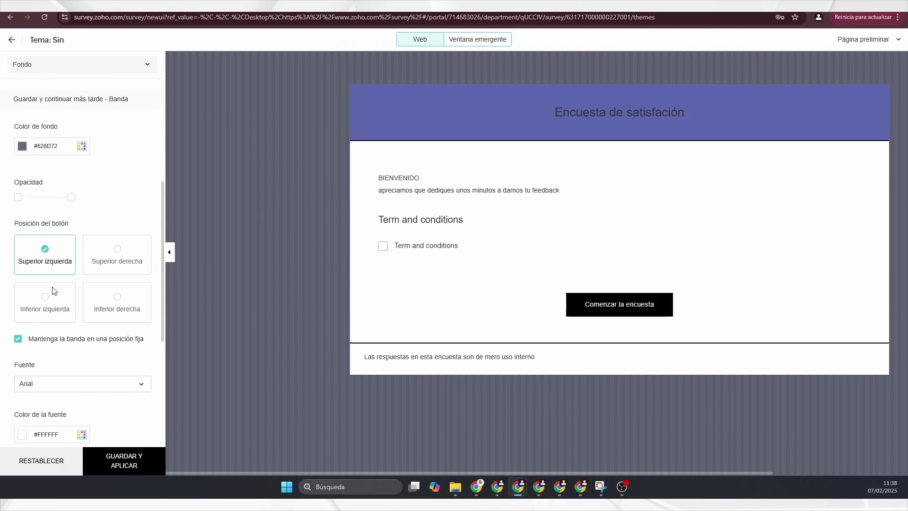
scroll(23, 198, down, 5)
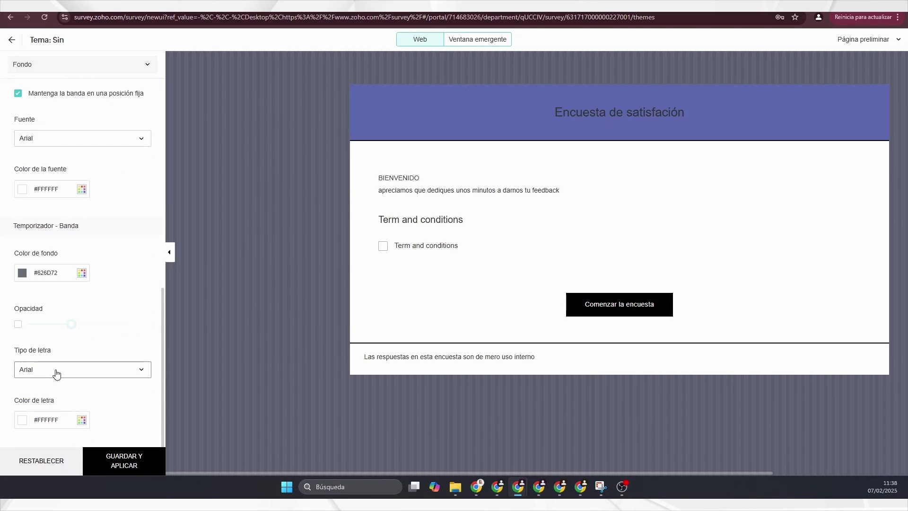
click(54, 369)
click(53, 358)
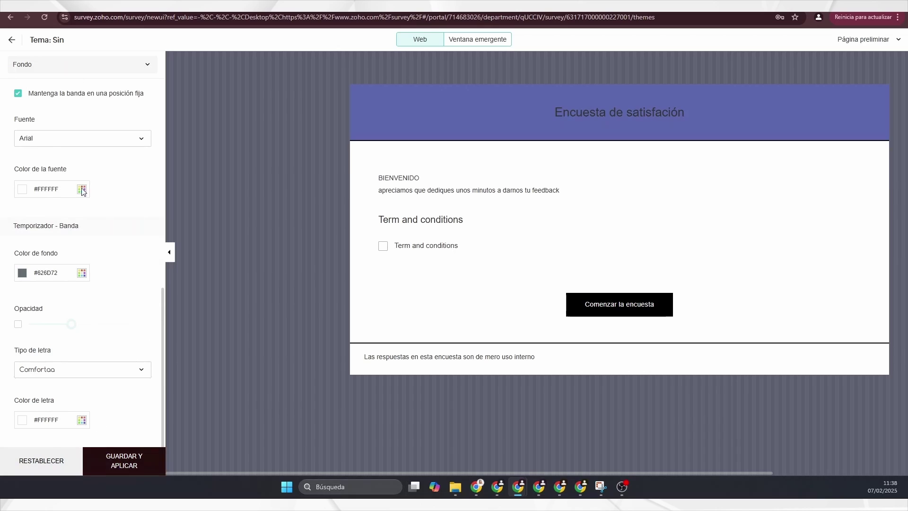
Try the Millennials Consulting logo from the image gallery as the title header's background image
scroll(95, 62, up, 1)
click(95, 62)
click(52, 115)
scroll(38, 142, up, 4)
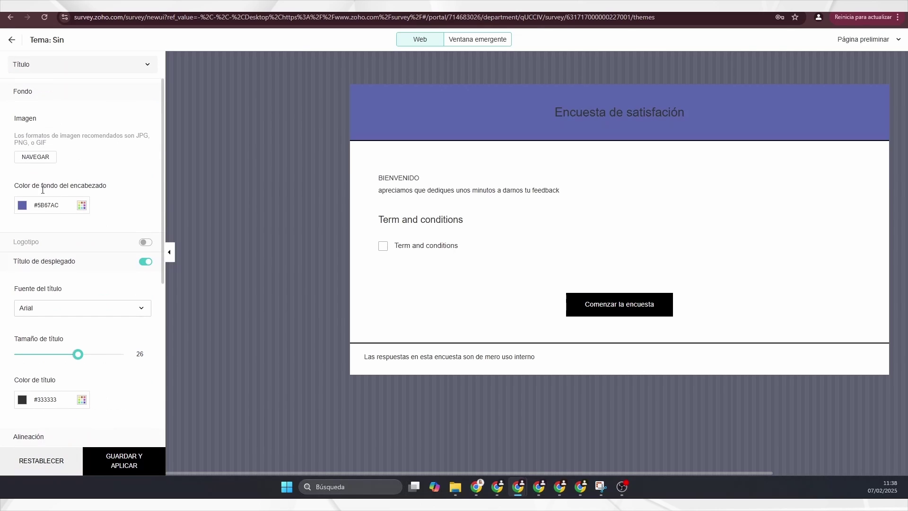
click(39, 154)
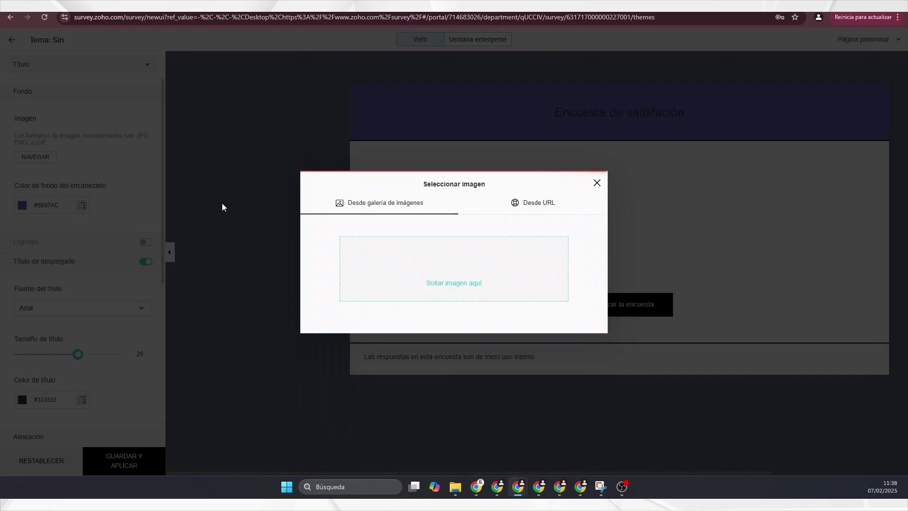
click(439, 274)
click(605, 203)
click(661, 352)
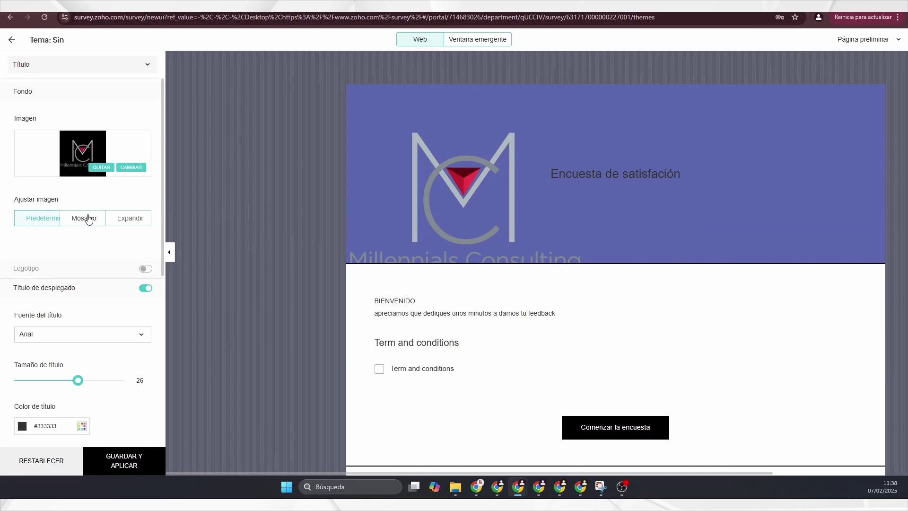
Try the Mosaico and Expandir fits for the header image with a banner height of 130, and remove the image
click(89, 218)
click(115, 218)
drag(70, 264, 21, 264)
click(149, 298)
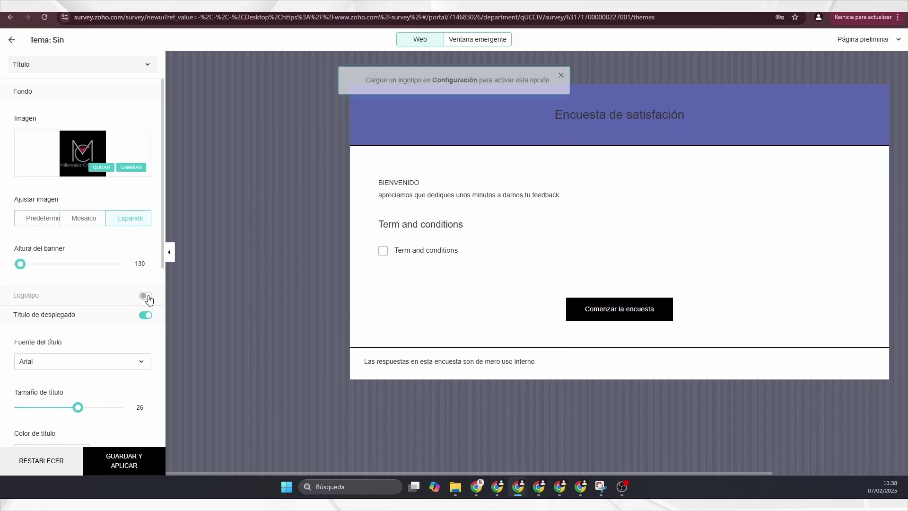
click(102, 167)
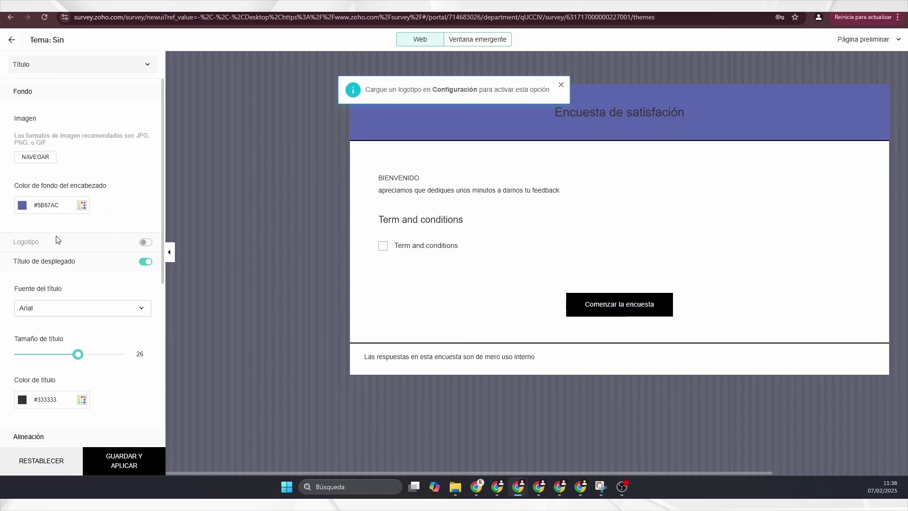
Set the survey title size to 22 and its alignment to Izquierdo
scroll(57, 240, down, 3)
mouse_move(78, 213)
mouse_down()
mouse_move(16, 213)
mouse_move(65, 218)
mouse_up()
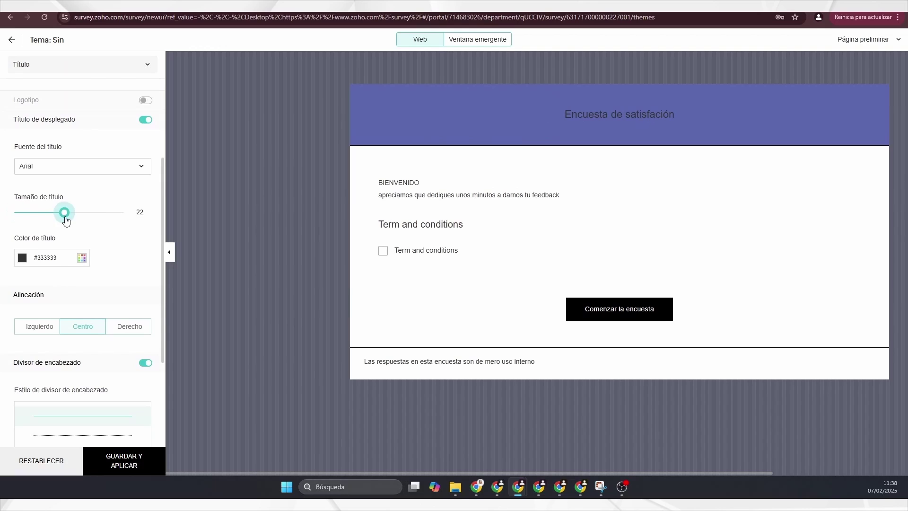
scroll(57, 208, down, 3)
click(40, 173)
click(130, 173)
click(82, 173)
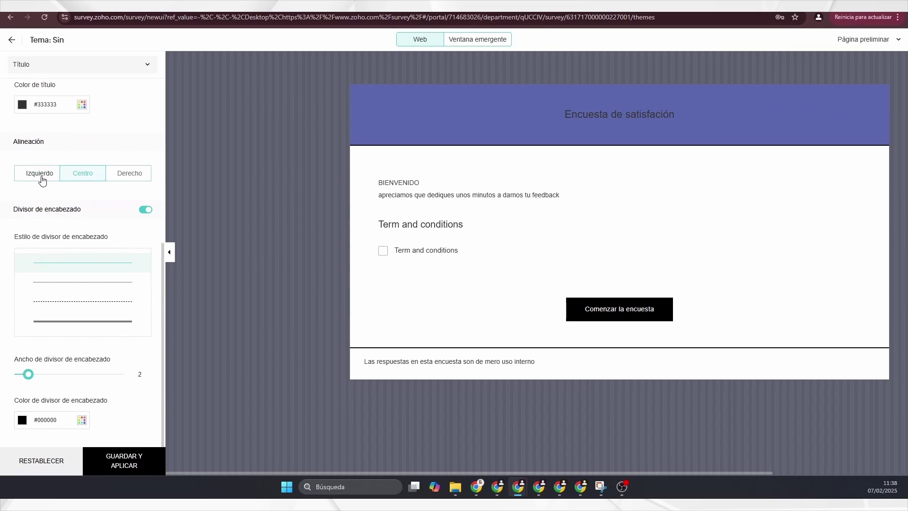
click(41, 179)
mouse_move(29, 374)
mouse_down()
mouse_move(124, 373)
mouse_move(28, 375)
mouse_up()
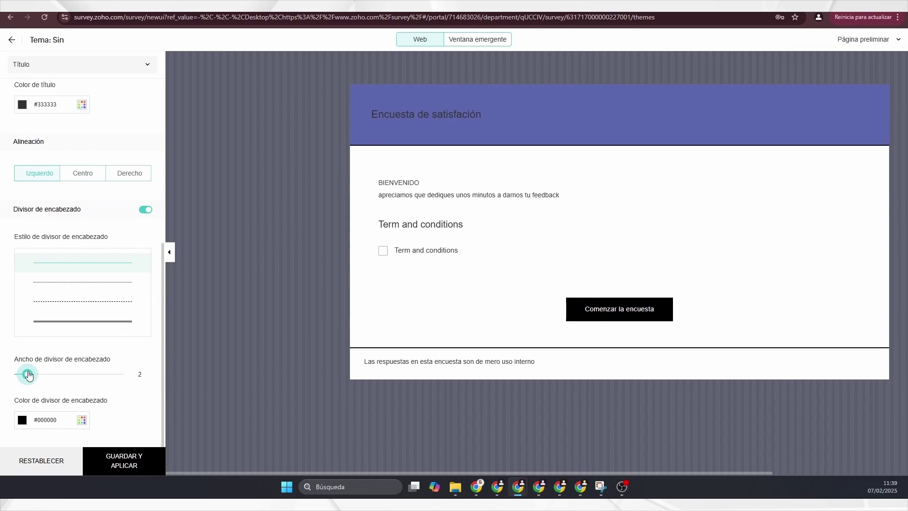
In the theme's Cuerpo settings, set the space between questions to 27
click(106, 64)
click(63, 132)
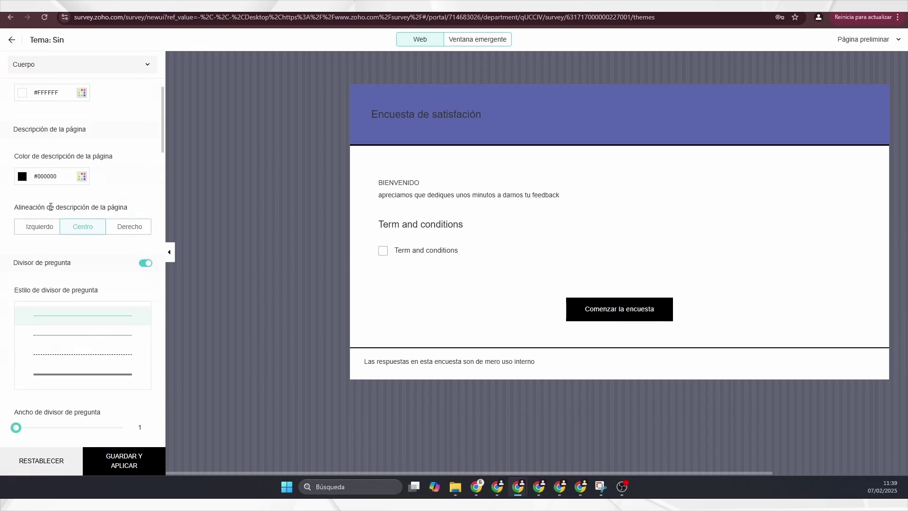
scroll(51, 207, down, 5)
mouse_move(16, 189)
mouse_down()
mouse_move(95, 189)
mouse_move(16, 189)
mouse_up()
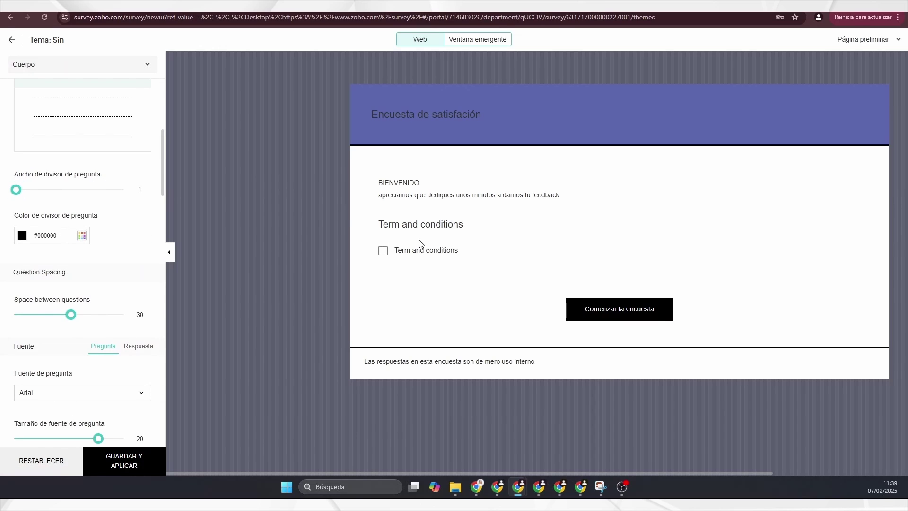
mouse_move(71, 315)
mouse_down()
mouse_move(122, 314)
mouse_move(63, 314)
mouse_up()
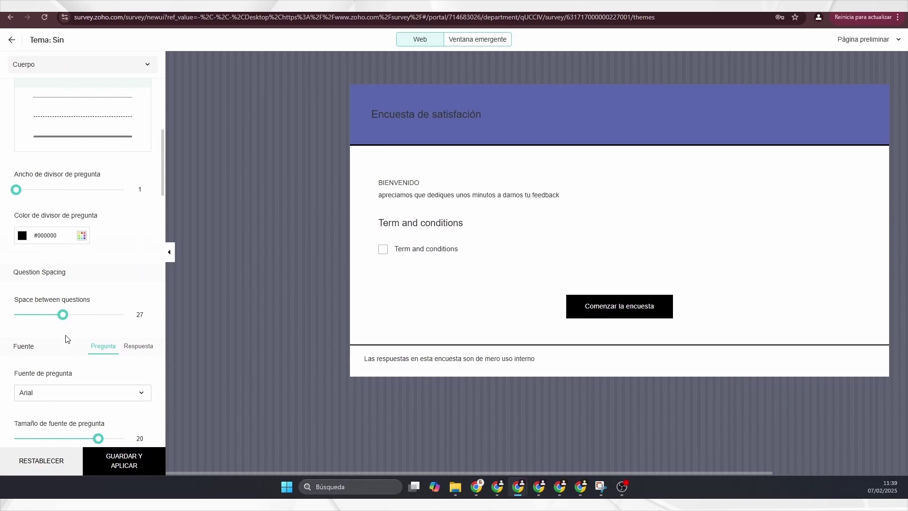
Set the question font to Comfortaa
scroll(66, 339, down, 5)
click(83, 158)
click(52, 294)
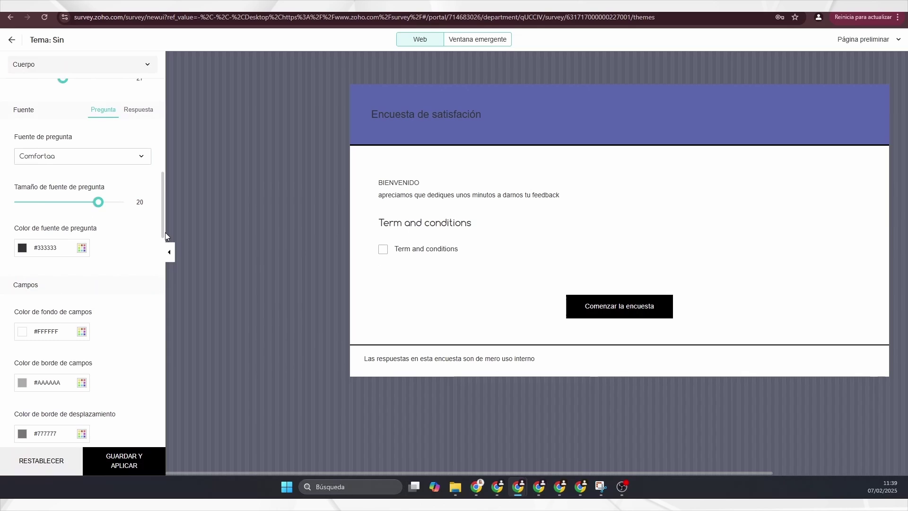
Try the Casillas and Mixto display formats for the choice fields and go back to Estándar
scroll(52, 294, down, 5)
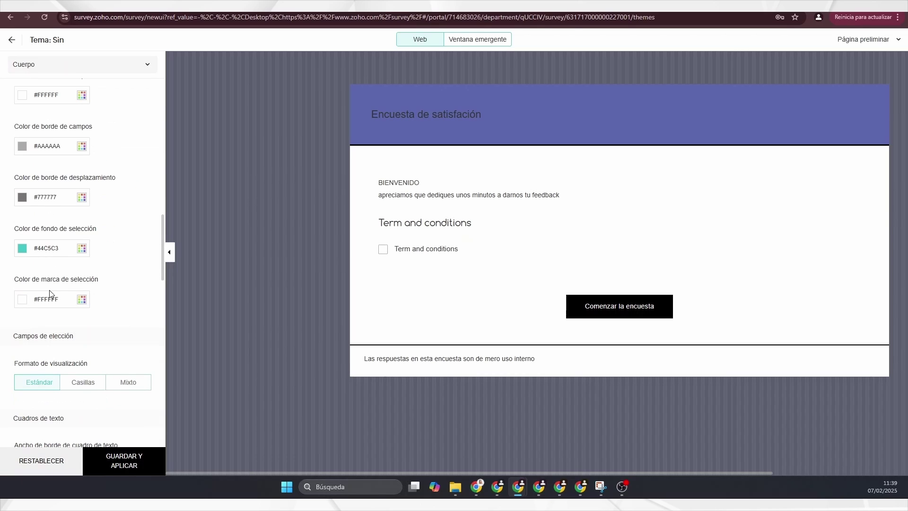
scroll(65, 277, down, 2)
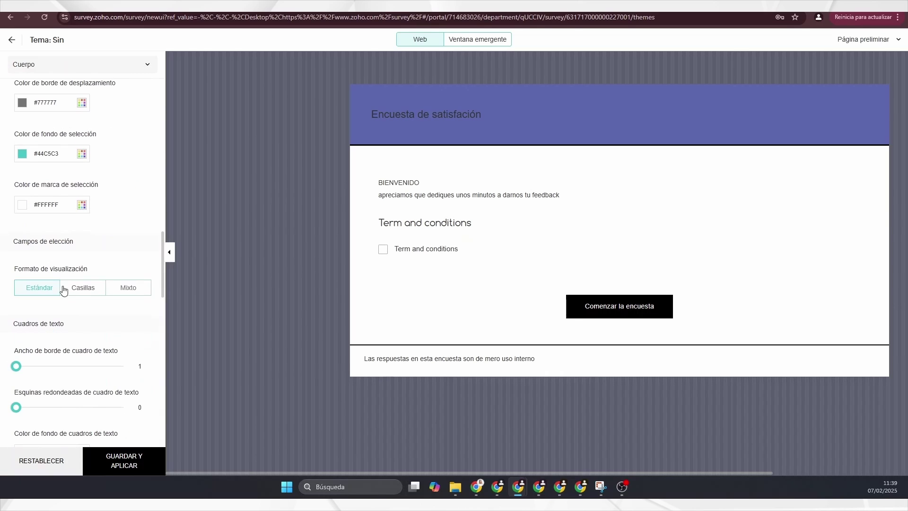
click(74, 289)
click(26, 291)
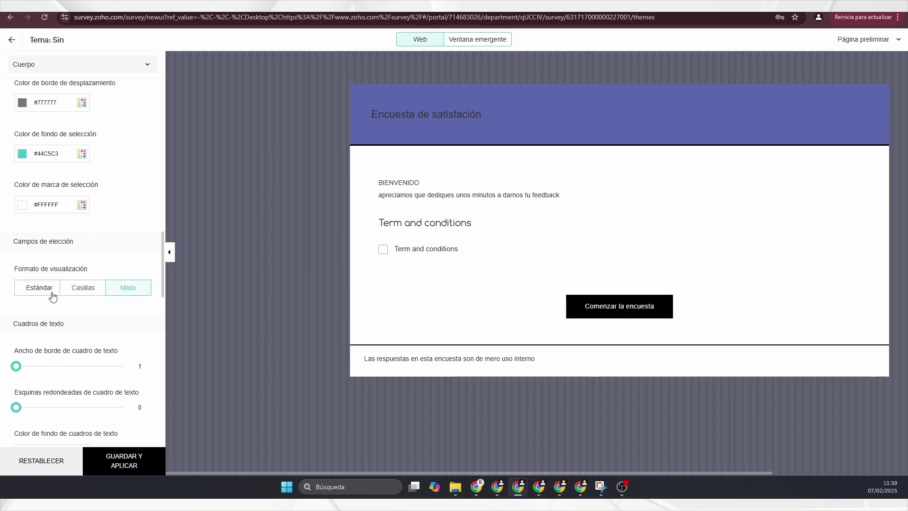
Give the error messages the colour #E60EF5 and the position Debajo del mensaje de pregunta
scroll(65, 308, down, 8)
click(22, 275)
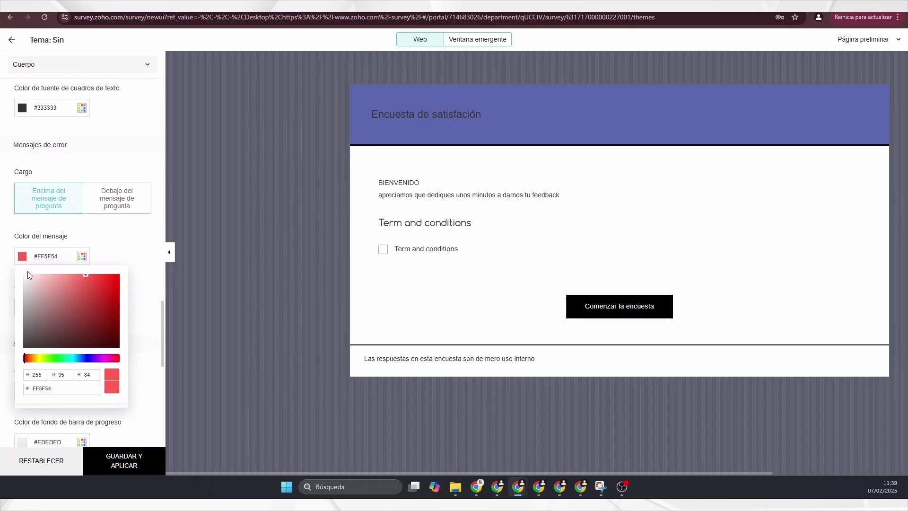
click(102, 352)
click(114, 271)
click(46, 438)
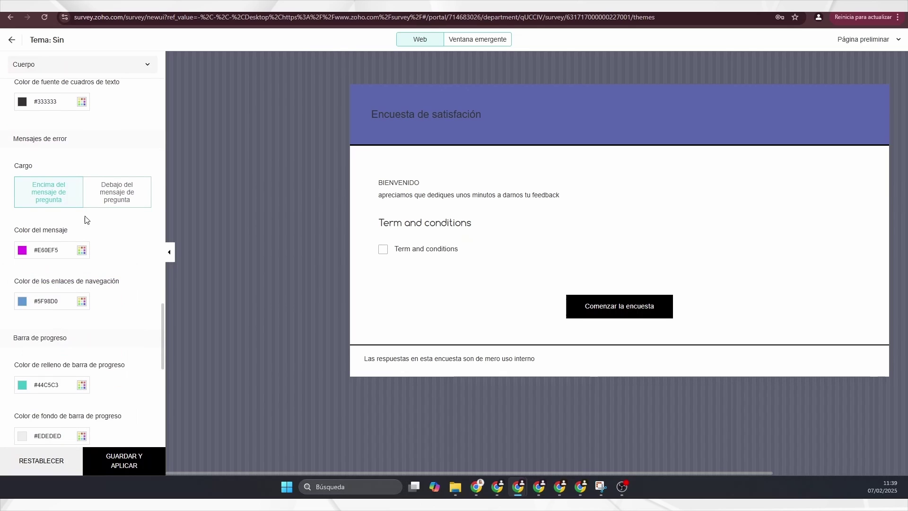
scroll(71, 199, down, 1)
click(115, 145)
Save and apply the custom theme under the name MC
scroll(56, 331, down, 5)
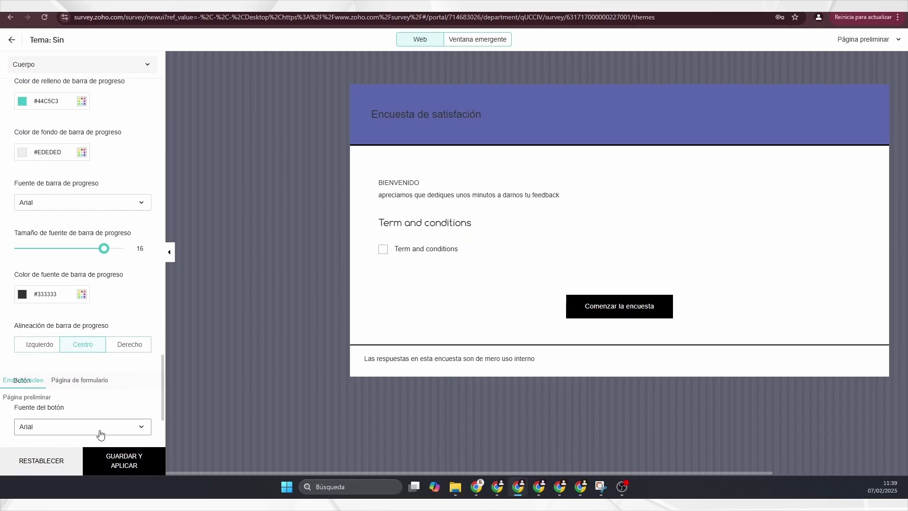
click(109, 454)
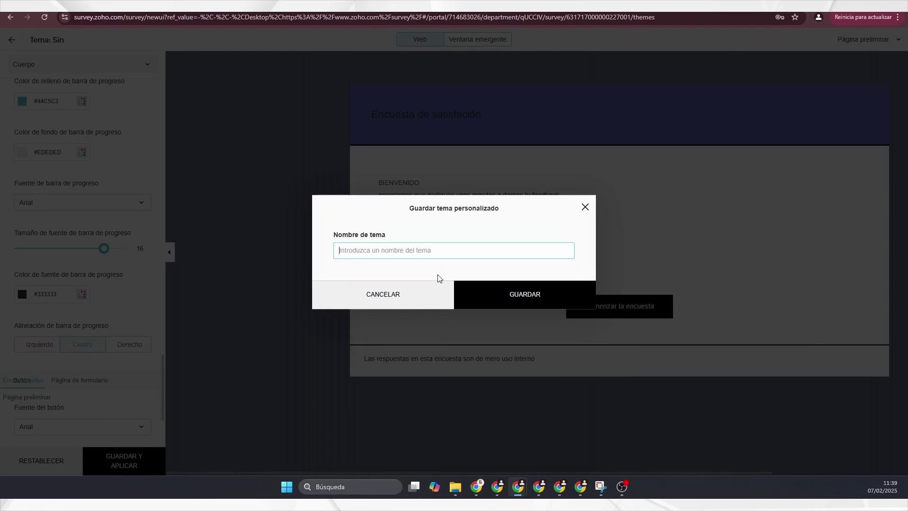
text(MC)
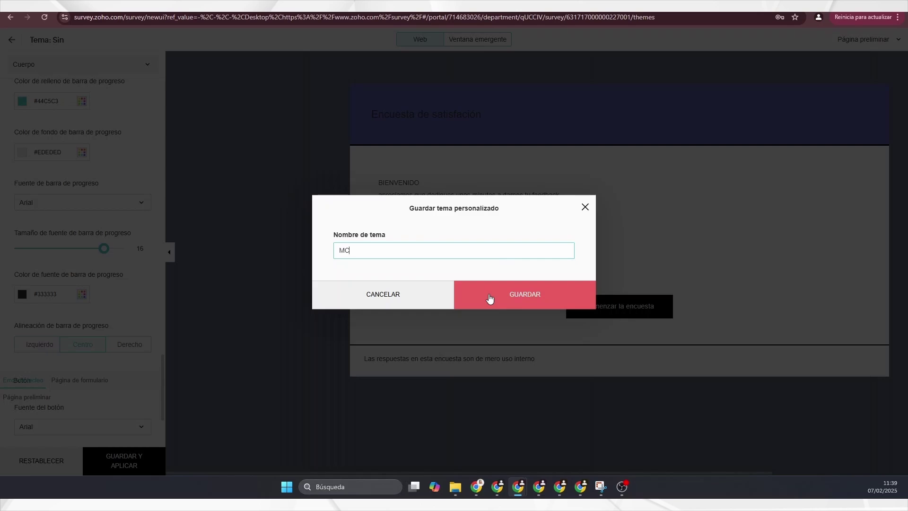
click(489, 298)
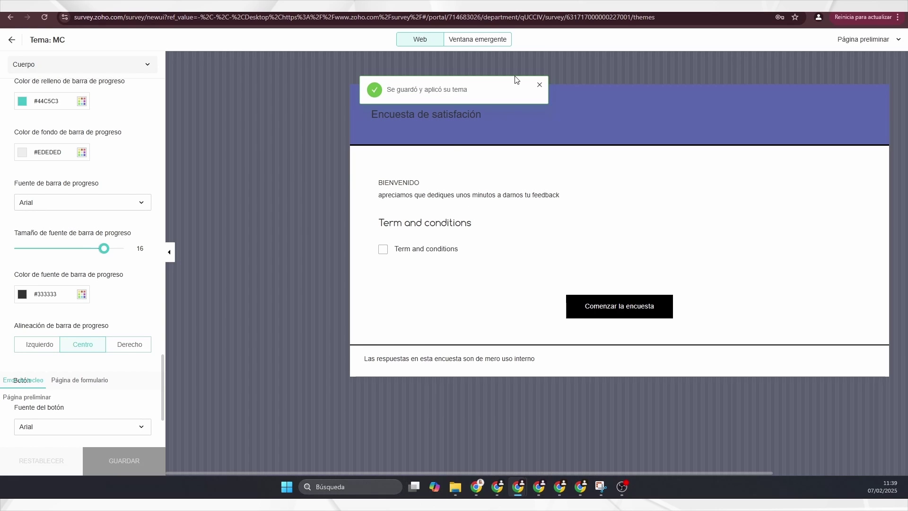
Preview the theme as a pop-up window and on the web pages Datos del encuestado and Valoración del servicio
click(483, 43)
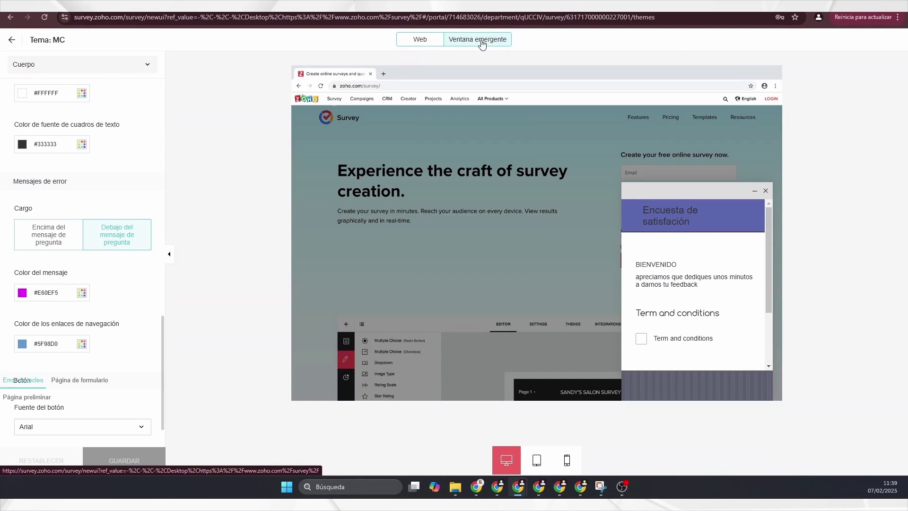
click(404, 42)
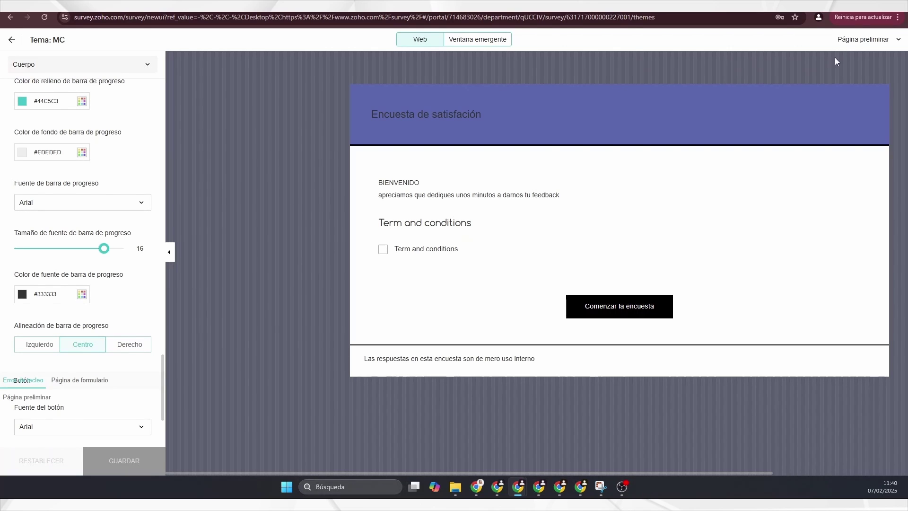
click(888, 42)
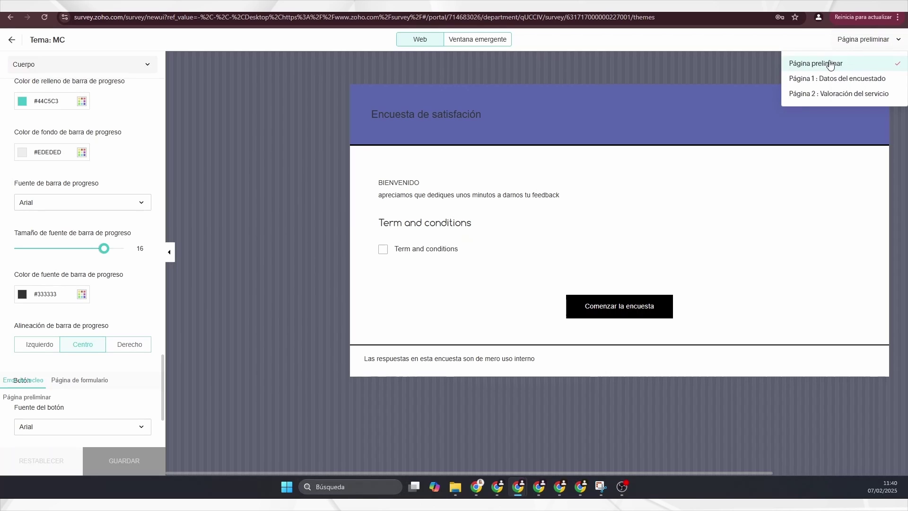
click(833, 78)
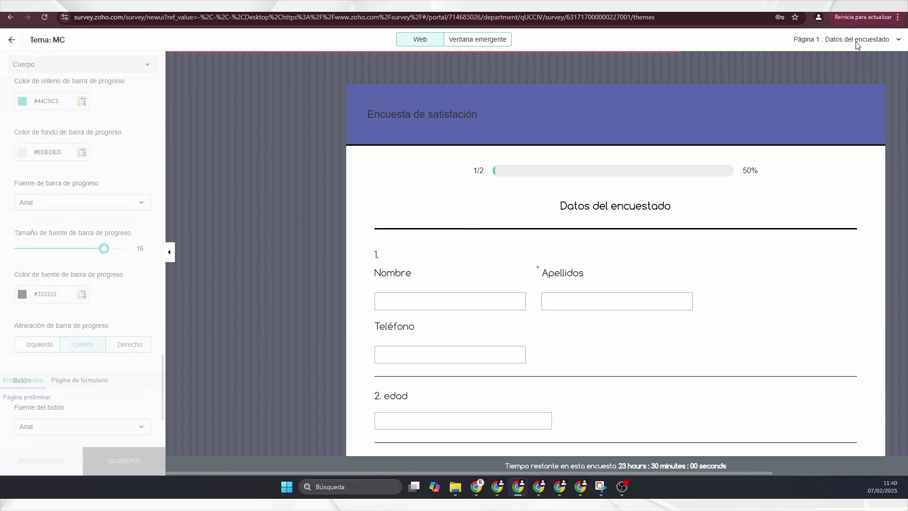
click(864, 42)
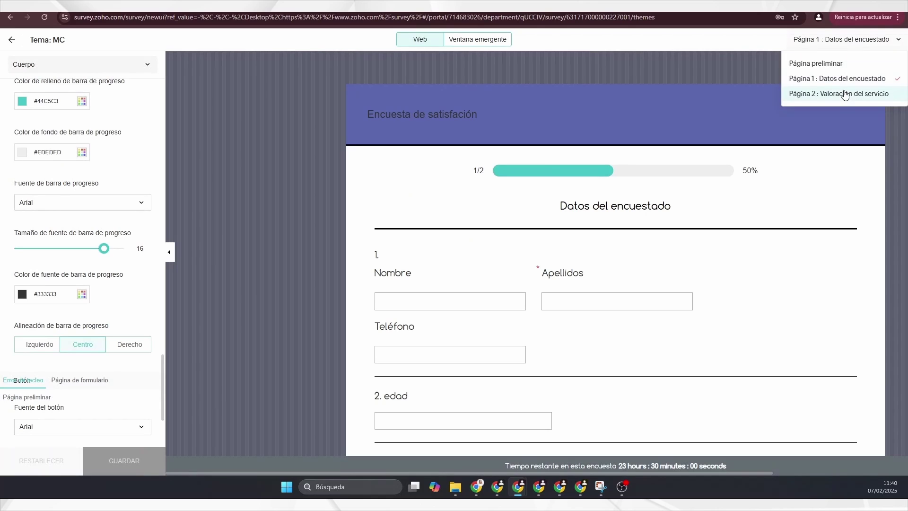
click(843, 94)
scroll(722, 128, down, 3)
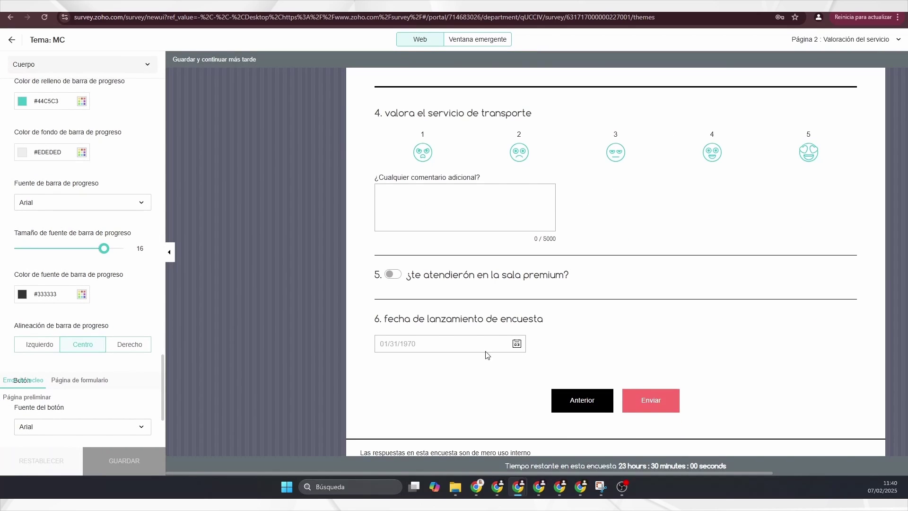
scroll(388, 303, down, 1)
scroll(561, 190, up, 4)
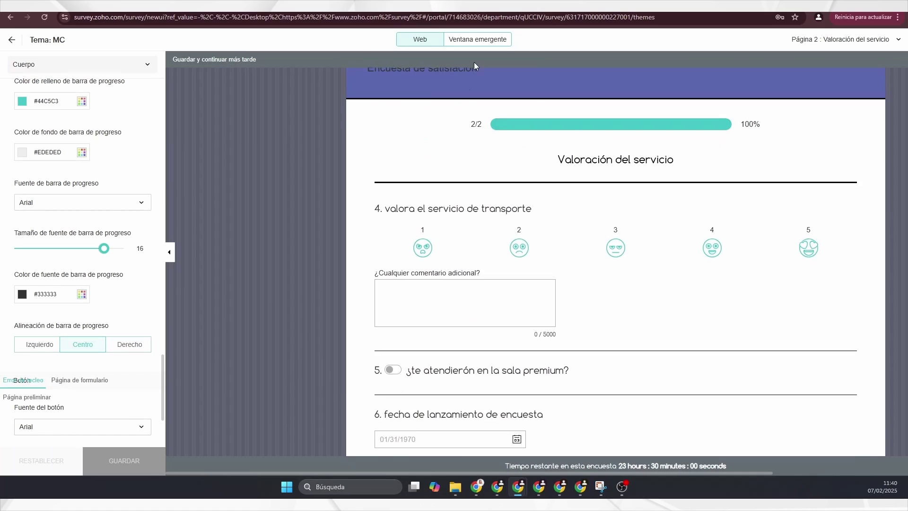
Leave the theme editor and open the Zoho CRM integration setup to view its environment options
click(12, 40)
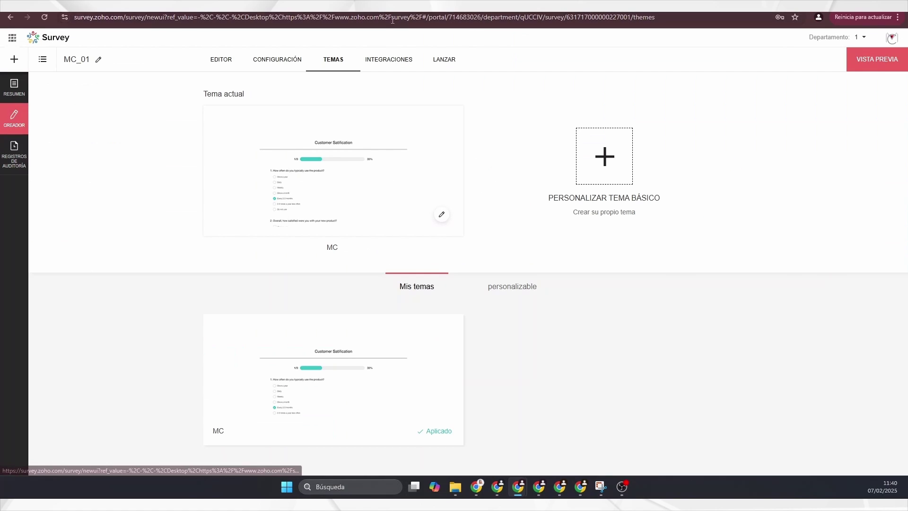
click(390, 66)
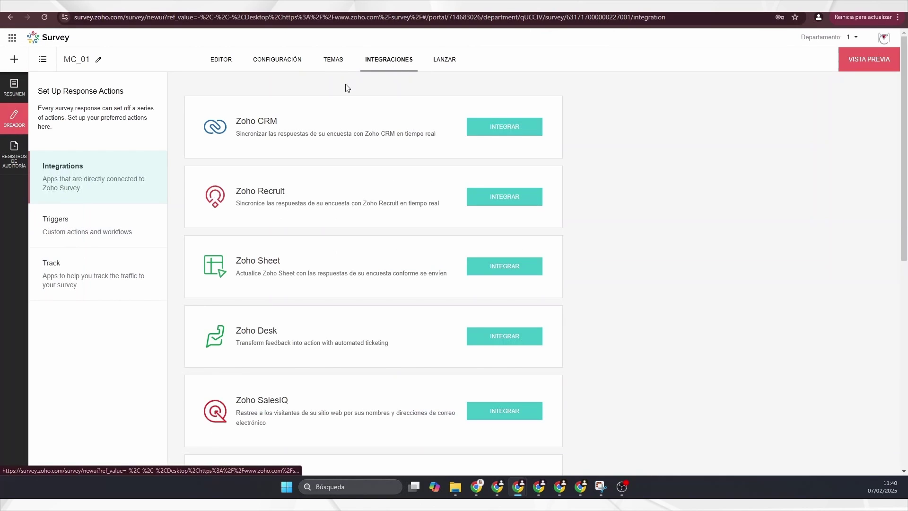
click(513, 134)
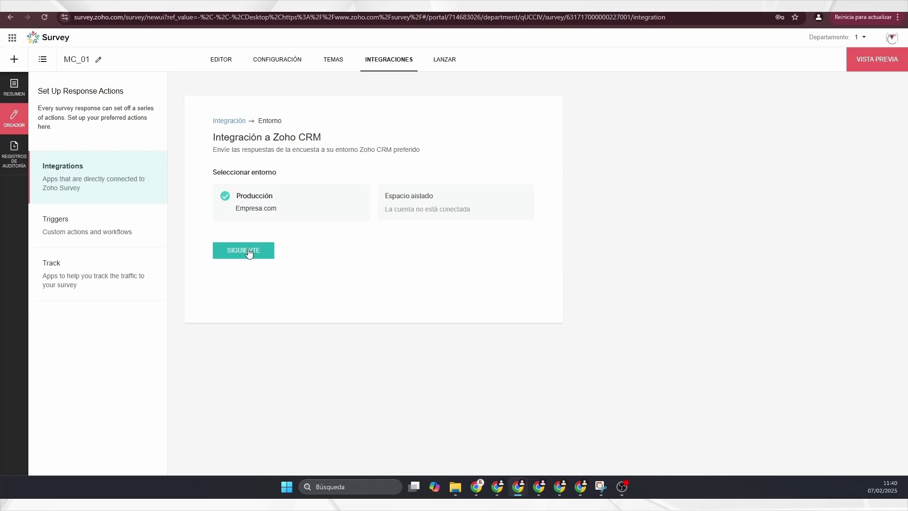
Return to the survey's integrations list and look through the other apps available to connect
click(125, 224)
click(123, 184)
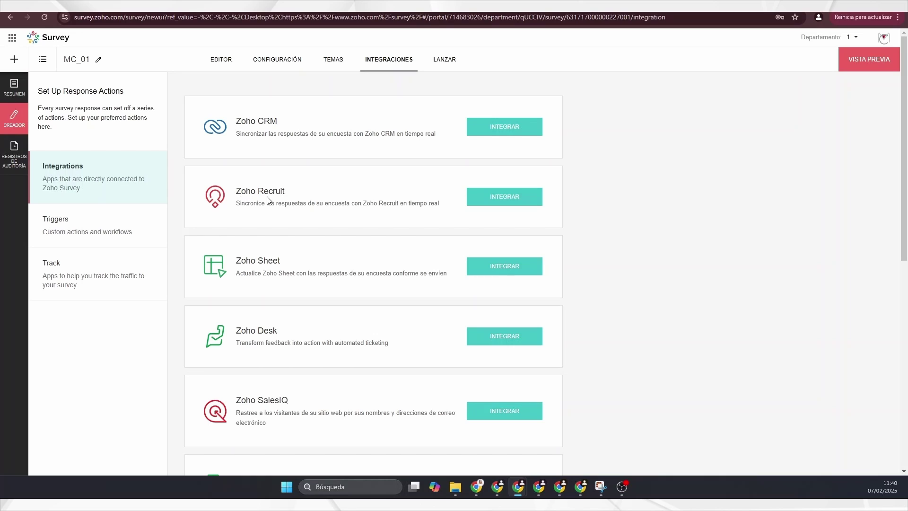
scroll(268, 204, down, 1)
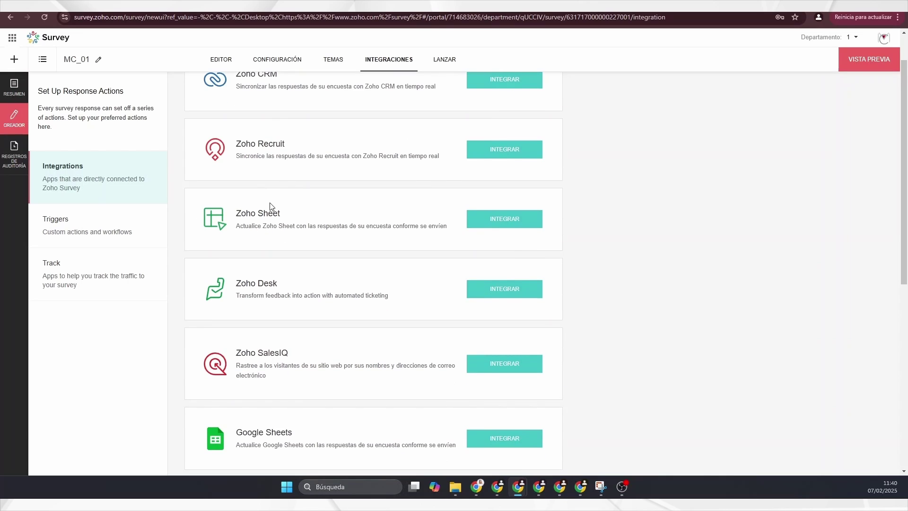
scroll(271, 207, down, 2)
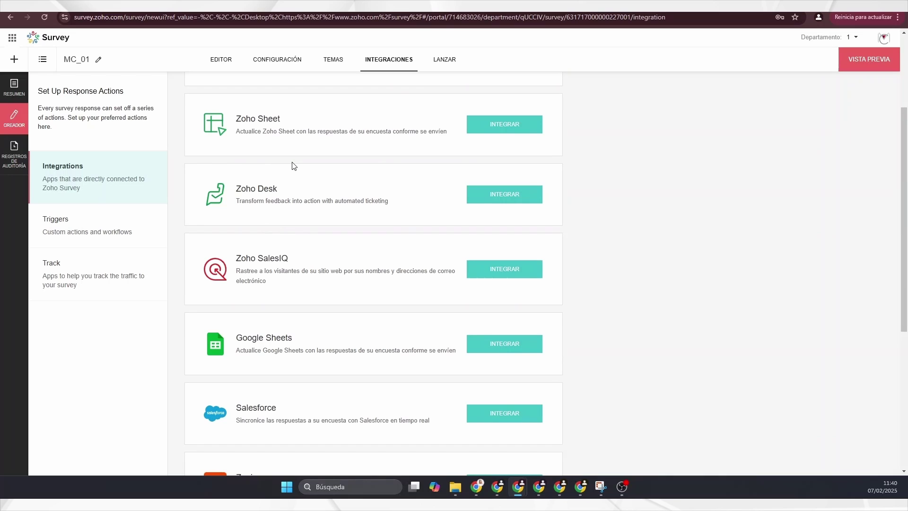
scroll(282, 180, down, 1)
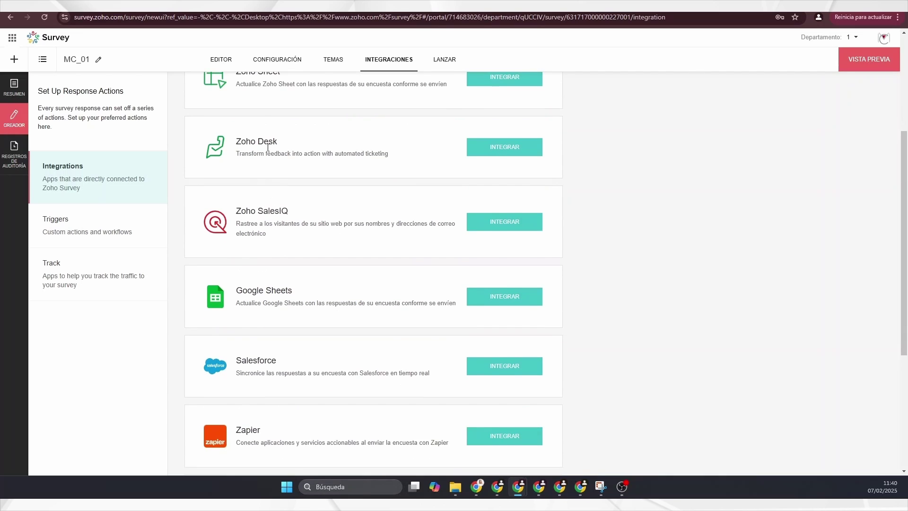
Examine the remaining apps that can be integrated with the survey, from Zoho Desk through Pipedream
scroll(267, 147, down, 1)
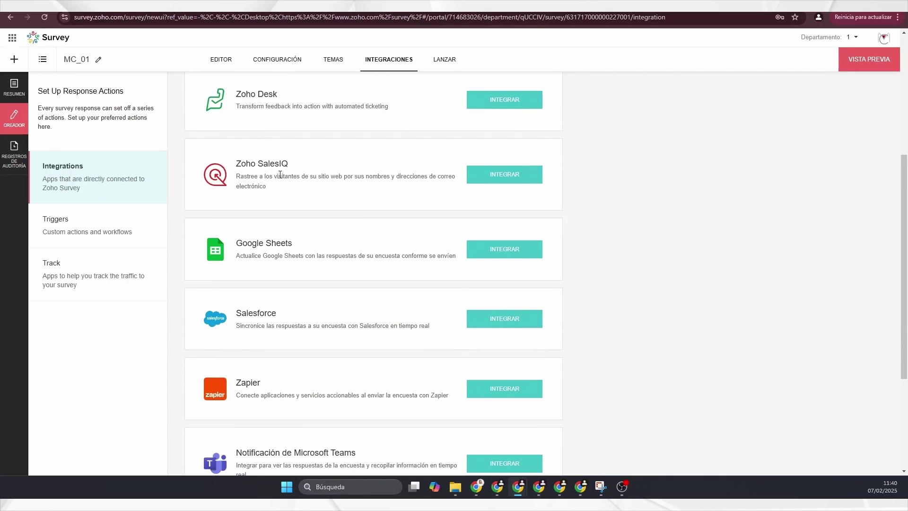
scroll(280, 175, down, 1)
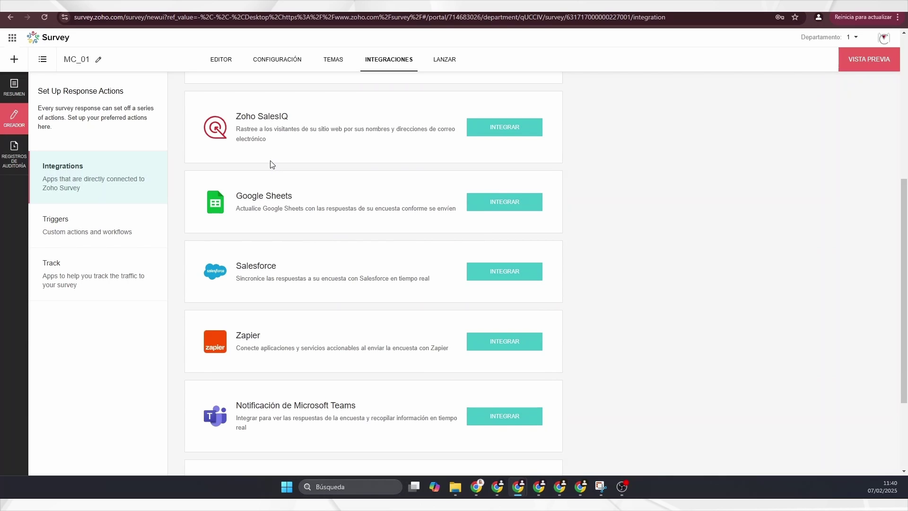
scroll(277, 204, down, 1)
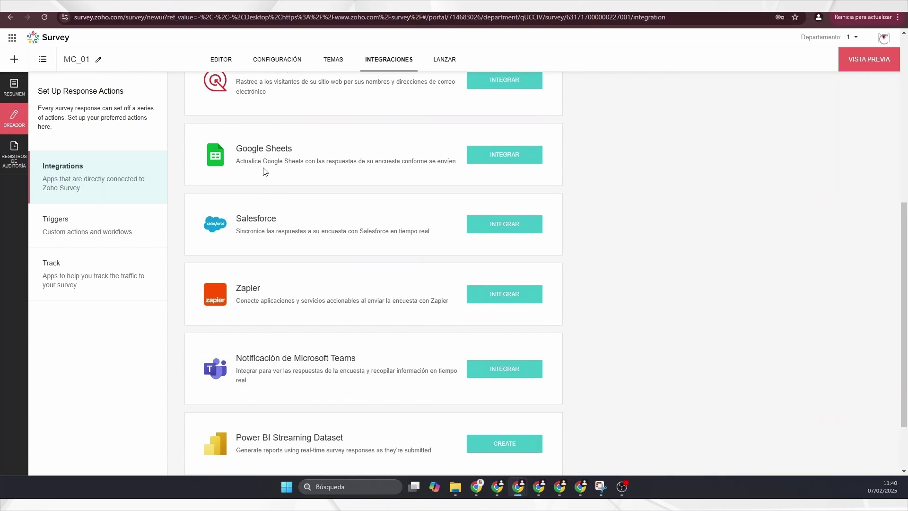
scroll(264, 169, up, 2)
scroll(264, 169, up, 2)
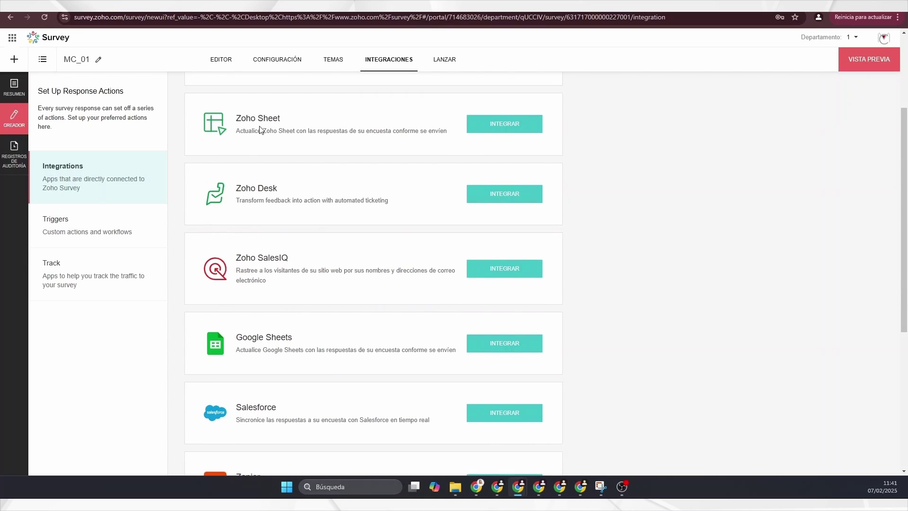
scroll(282, 169, down, 4)
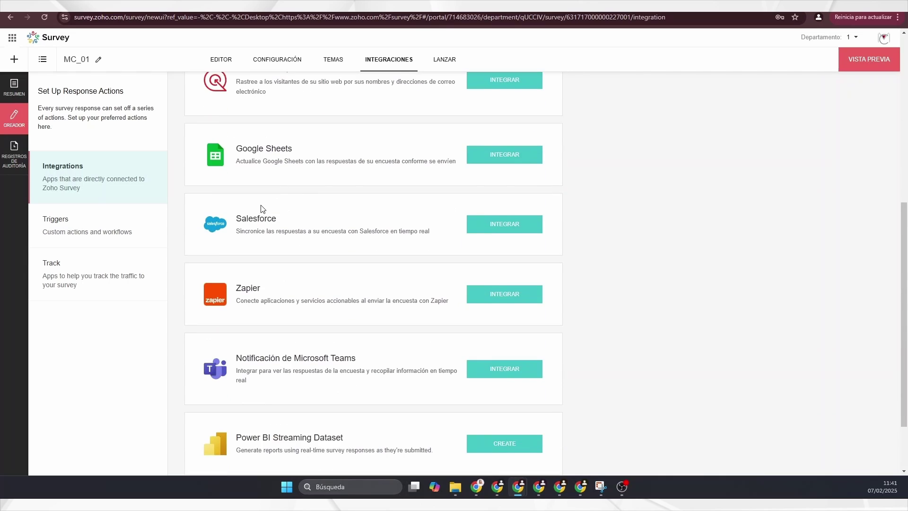
scroll(261, 208, down, 2)
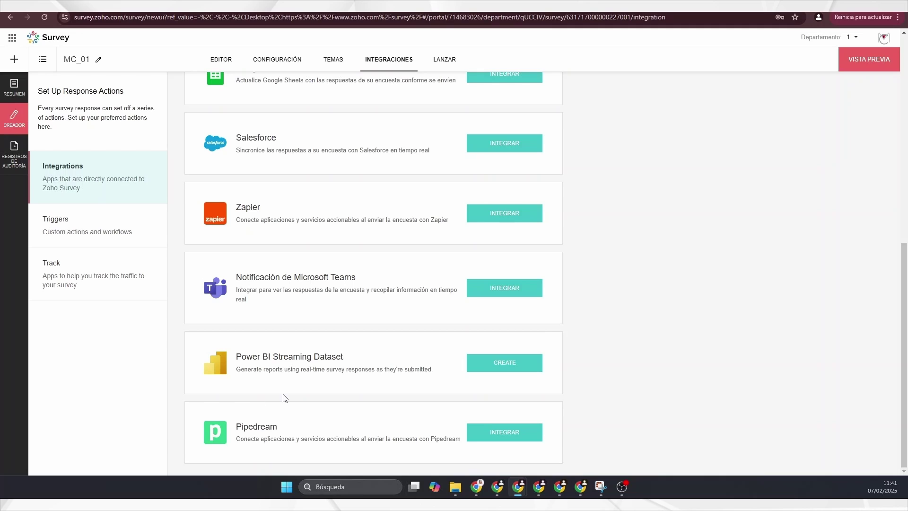
scroll(285, 398, up, 8)
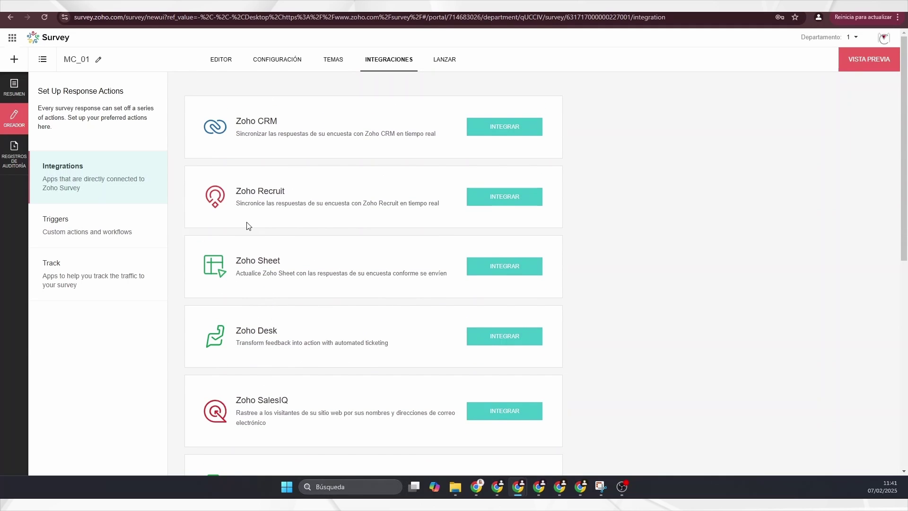
Open a new trigger email for survey responses and check the options for attaching the individual response as a PDF
click(115, 218)
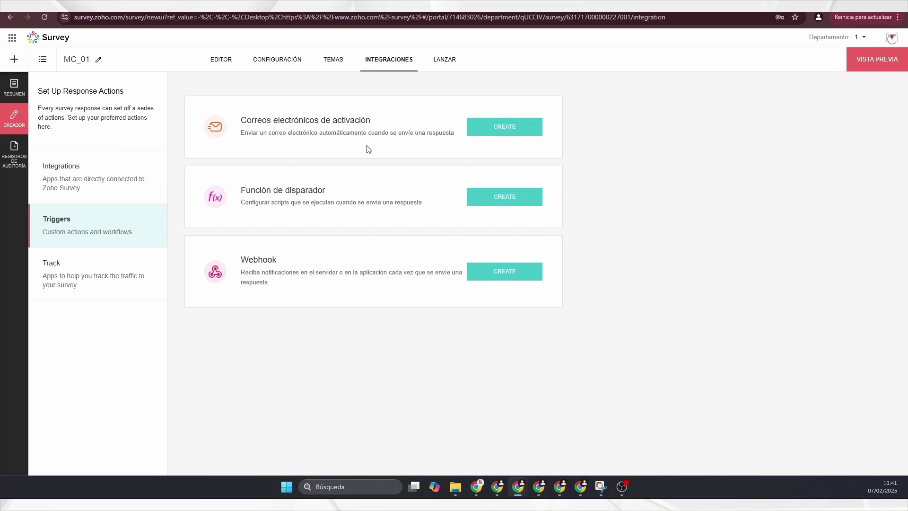
click(503, 126)
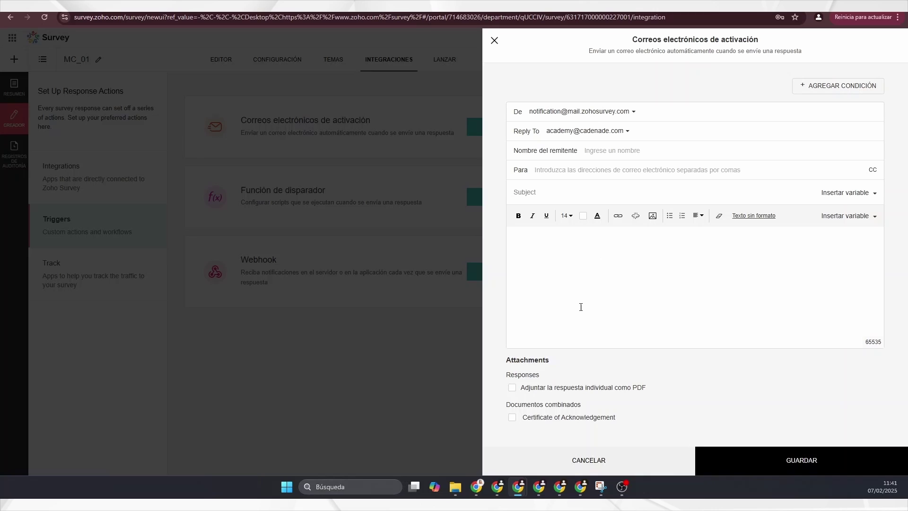
click(512, 388)
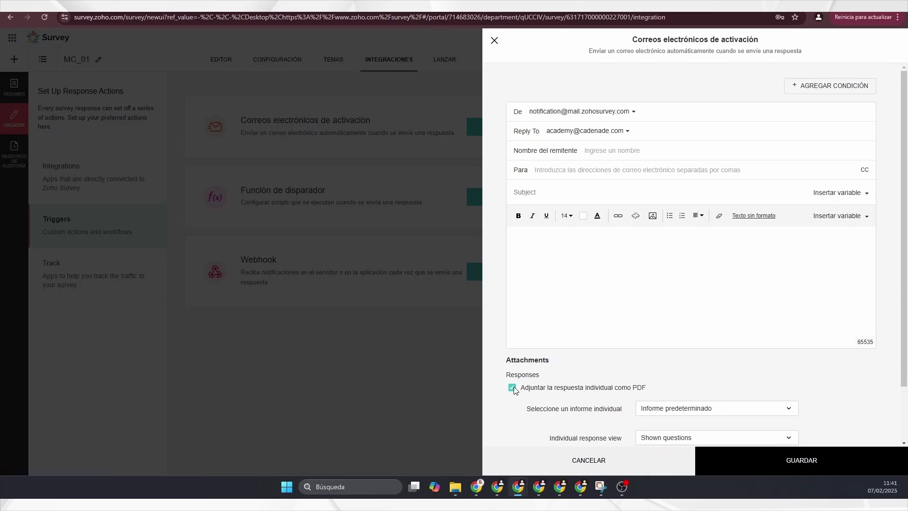
click(512, 388)
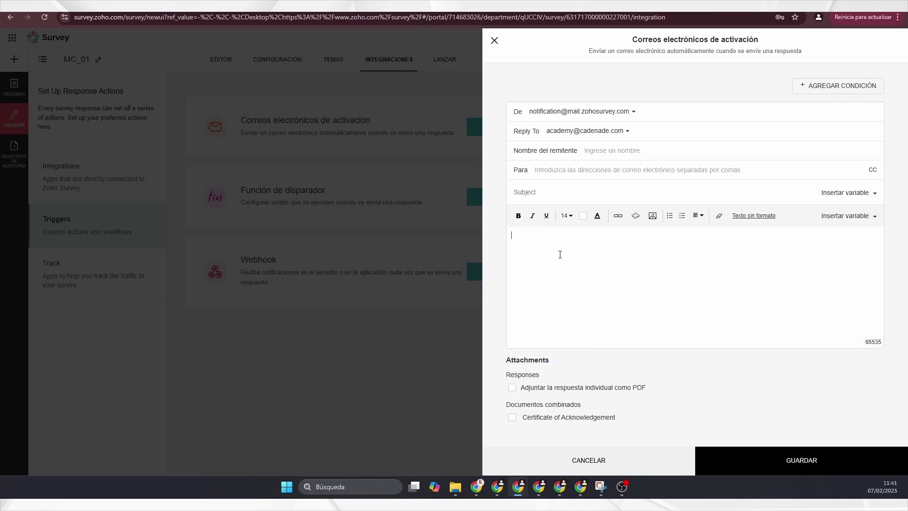
Browse the variables that can be inserted in the trigger email's body, and cancel the email without saving
click(851, 217)
scroll(764, 307, down, 5)
scroll(765, 311, down, 5)
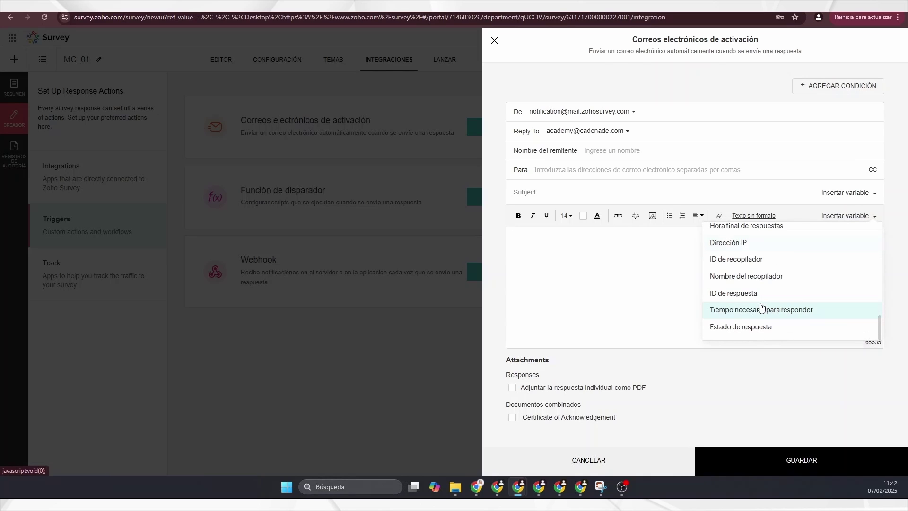
click(645, 290)
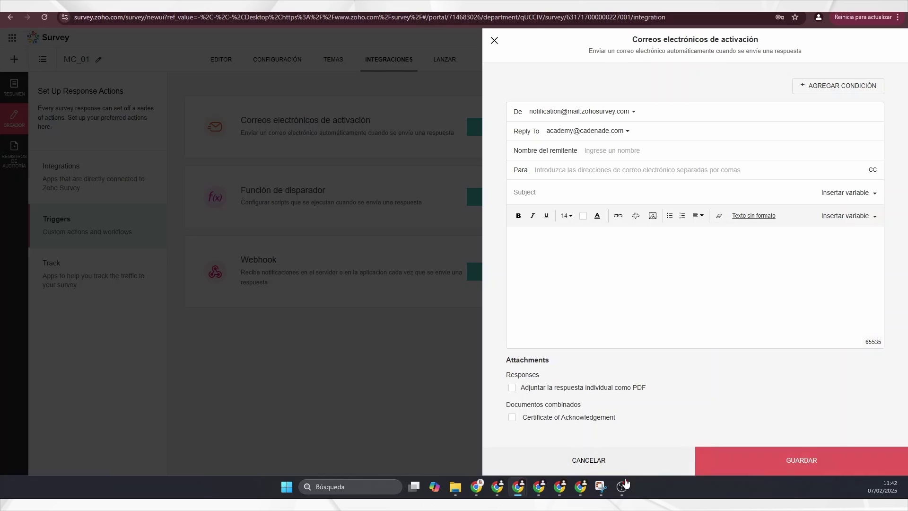
click(620, 459)
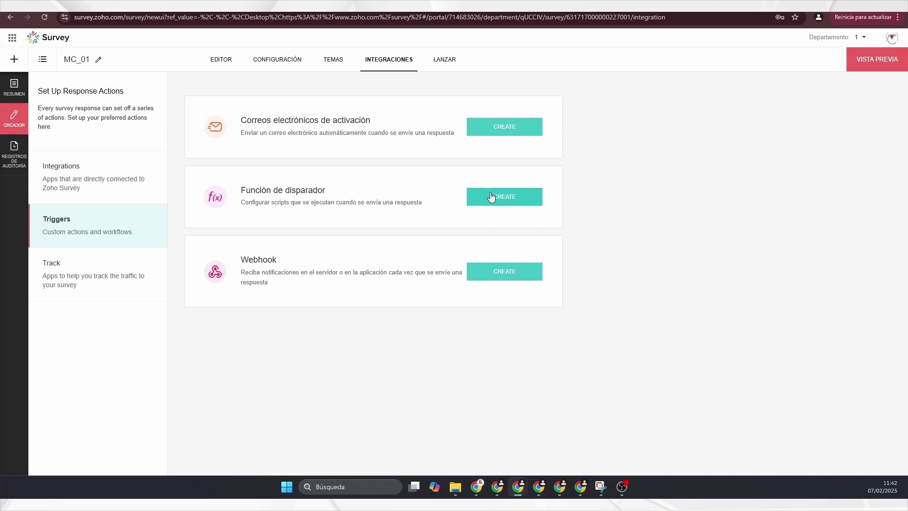
Try to create a trigger function, and open the webhook integration form to review its request body, query parameter and header settings
click(508, 197)
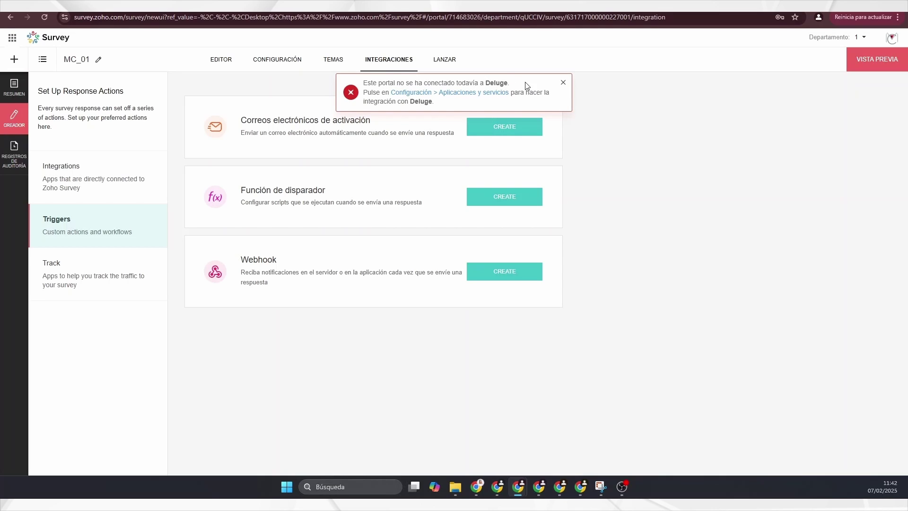
click(563, 83)
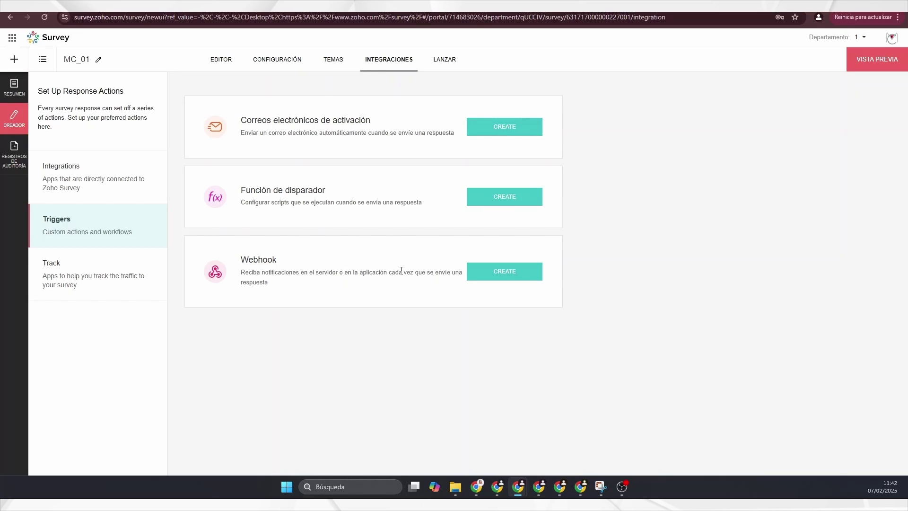
double_click(247, 260)
click(505, 278)
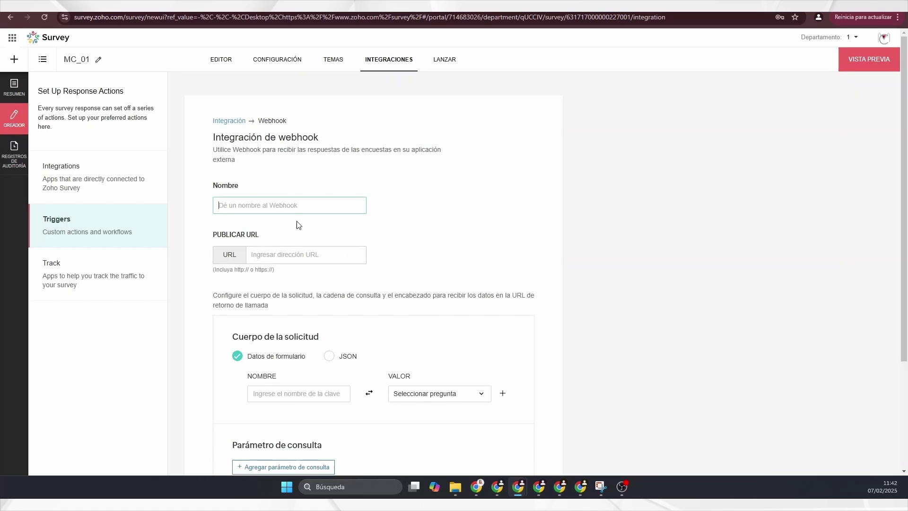
scroll(257, 203, down, 3)
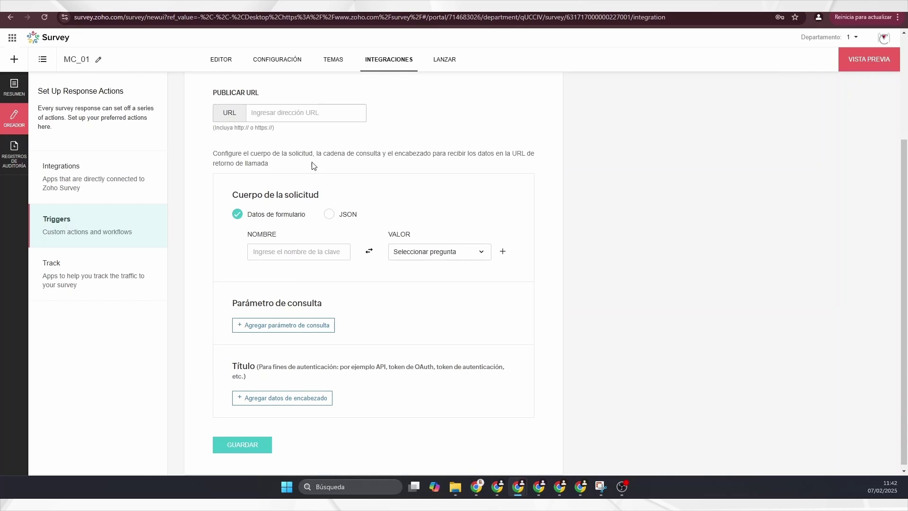
scroll(312, 165, down, 1)
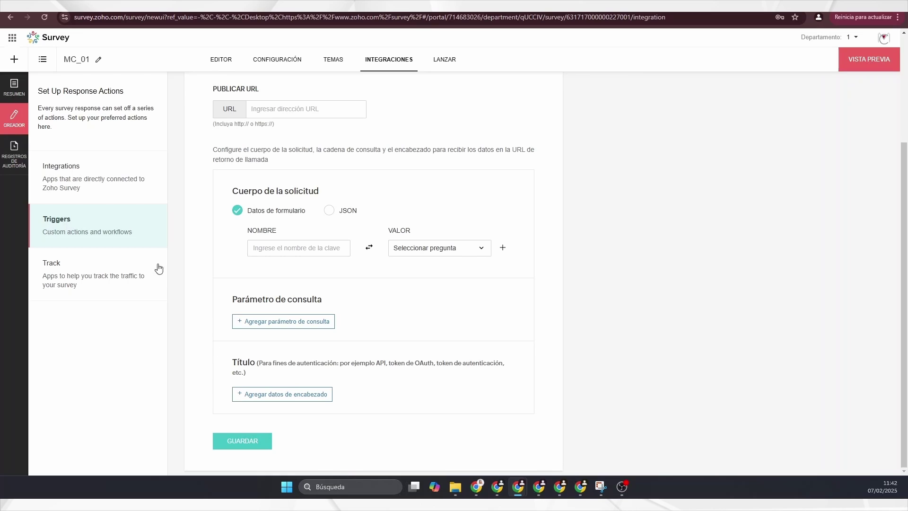
View the apps for tracking the survey's traffic and publish the survey MC_01
click(137, 276)
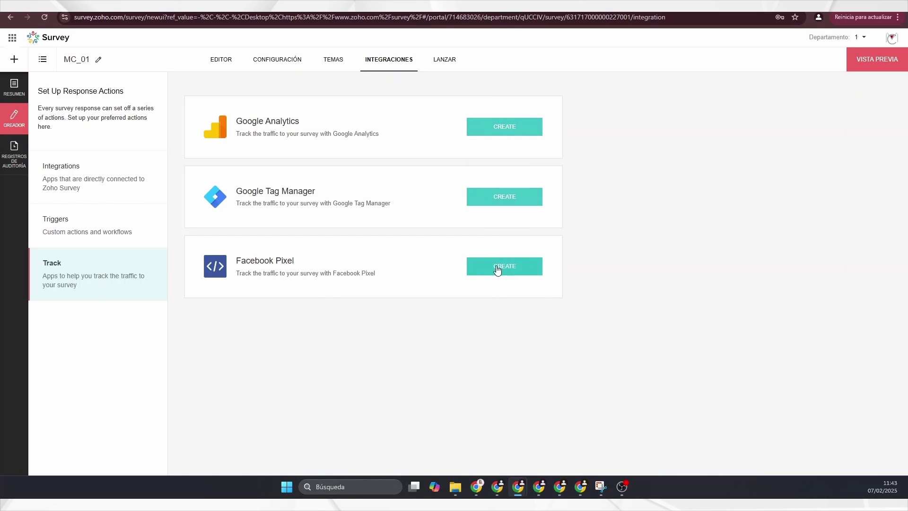
click(451, 65)
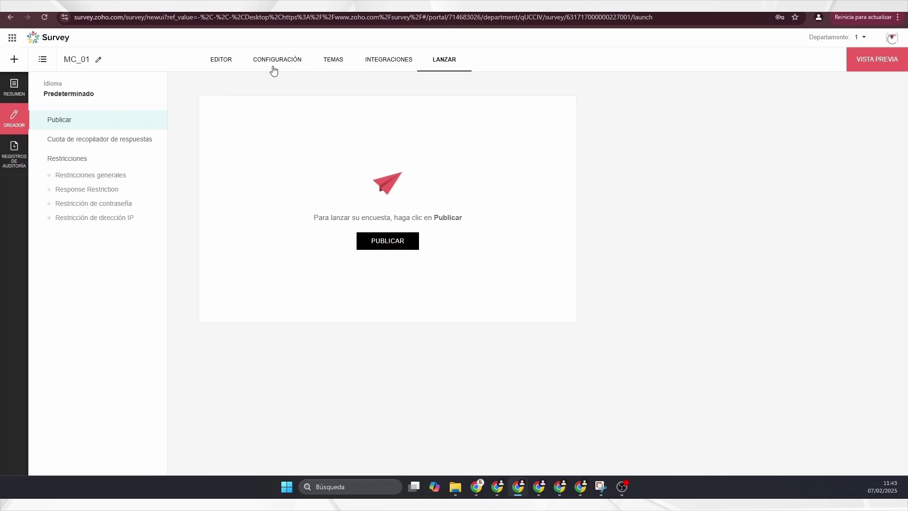
click(387, 245)
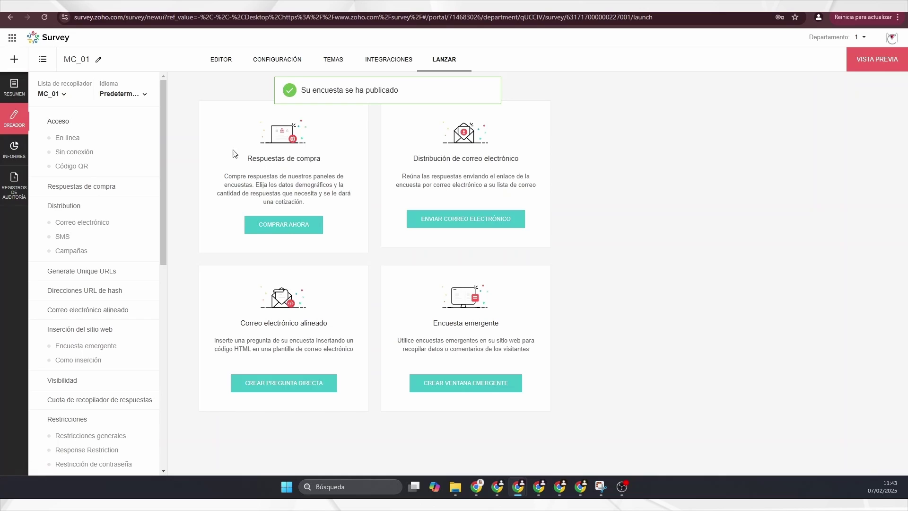
Copy the published survey's online link and check the offline and QR code access options
click(85, 137)
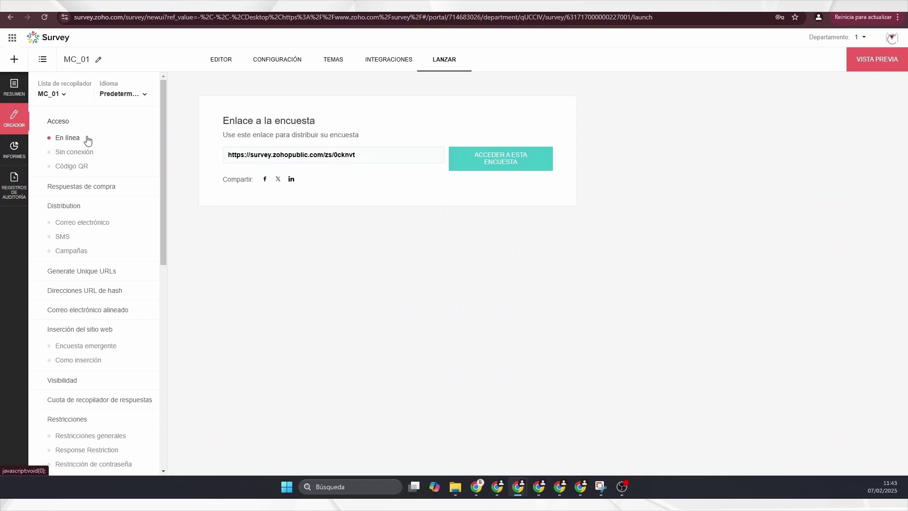
click(312, 158)
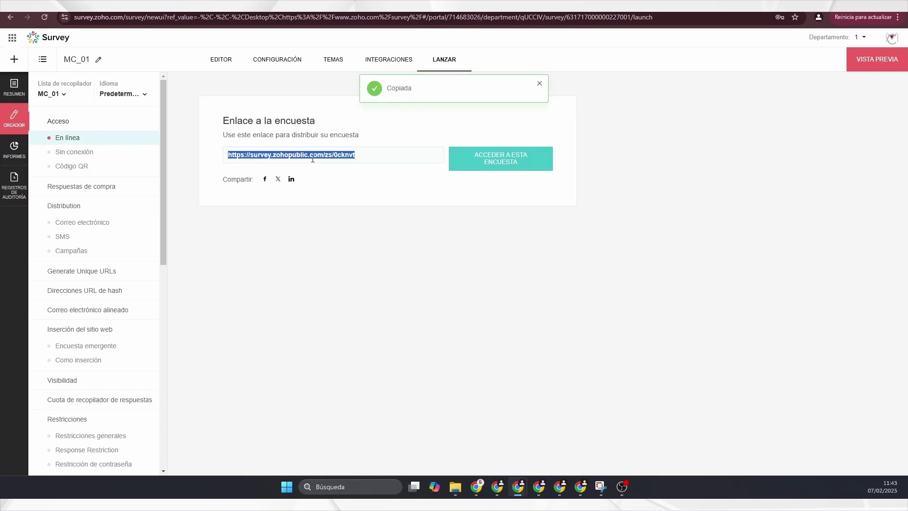
click(98, 152)
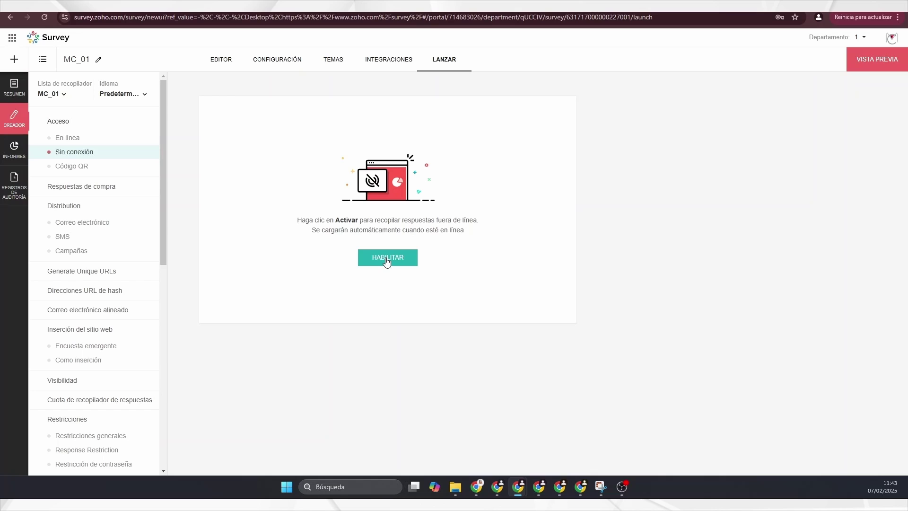
click(81, 166)
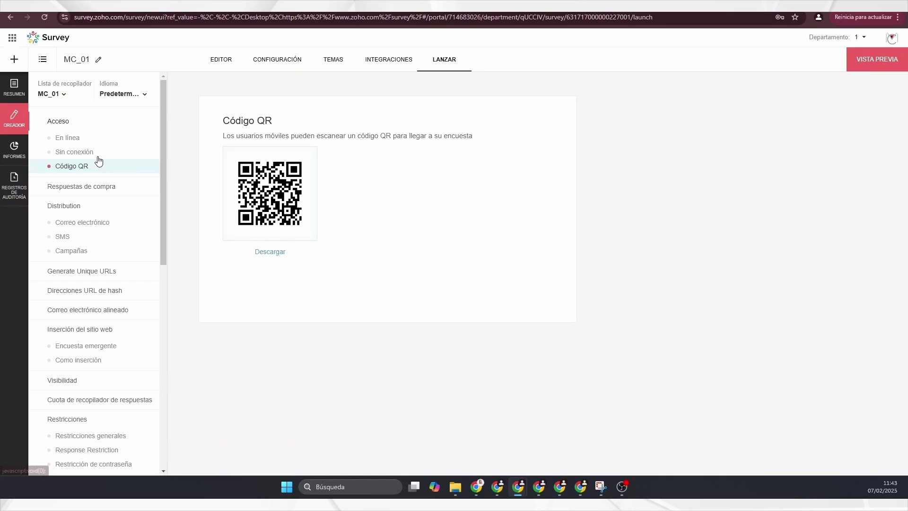
click(87, 139)
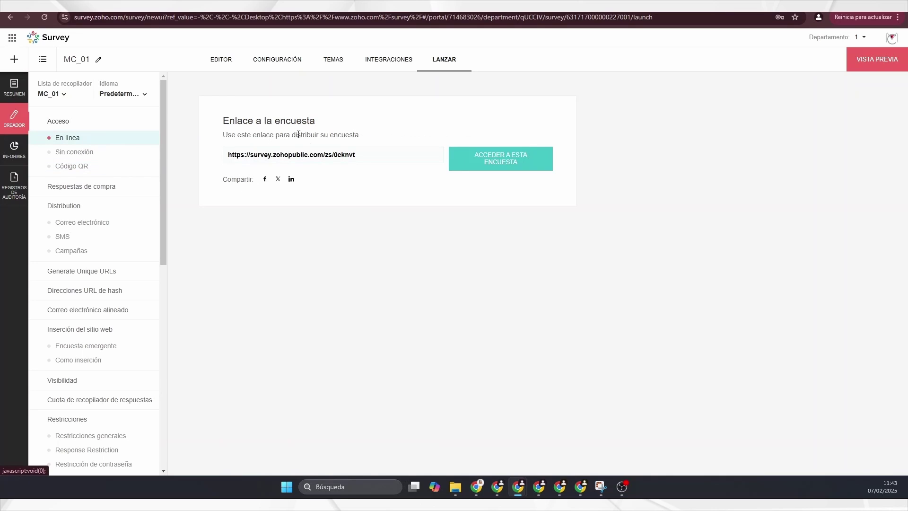
click(286, 154)
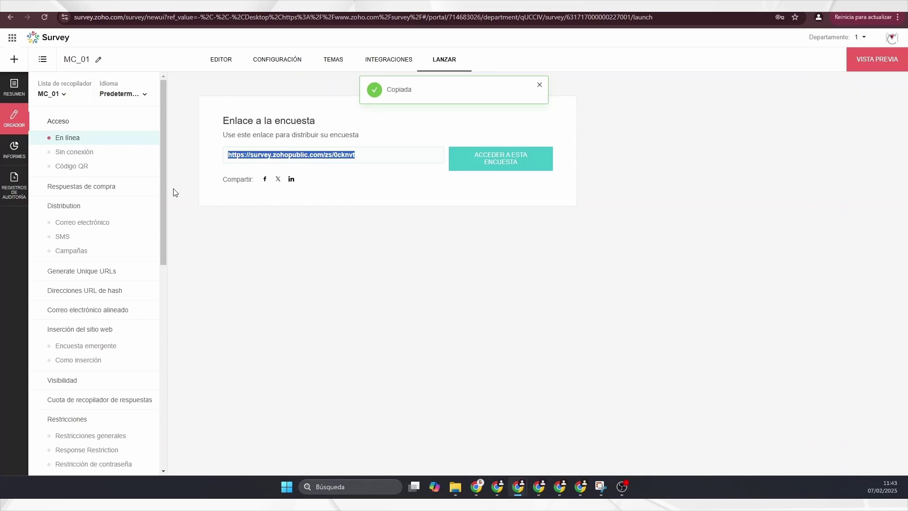
Review the survey's distribution options: email, campaigns, unique URLs and a question embedded in an email invitation
click(102, 226)
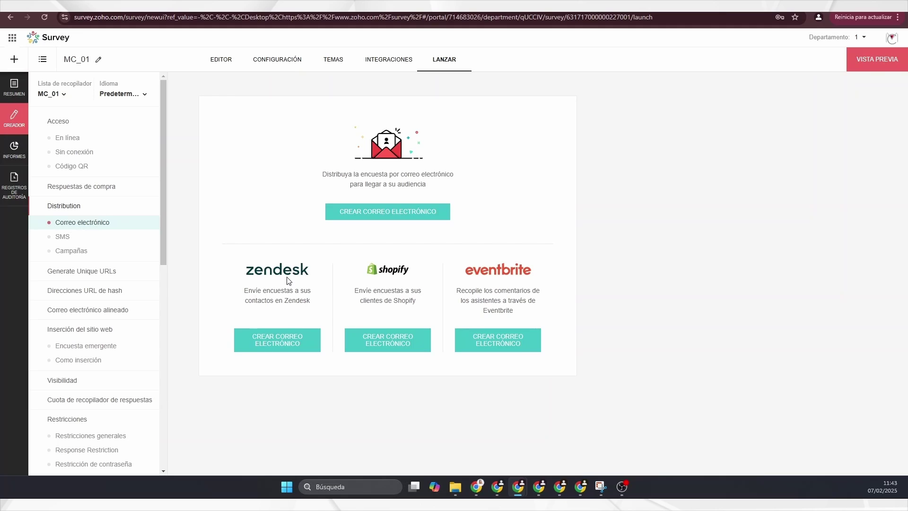
click(75, 256)
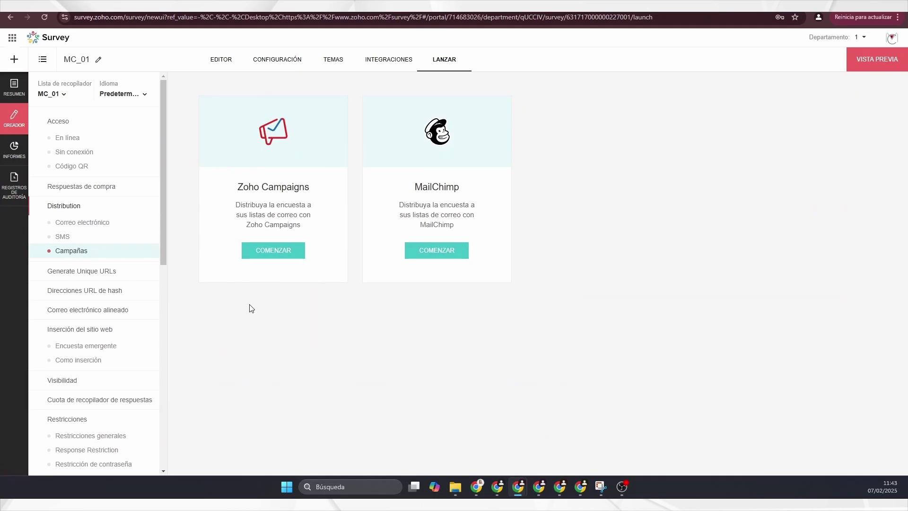
click(92, 278)
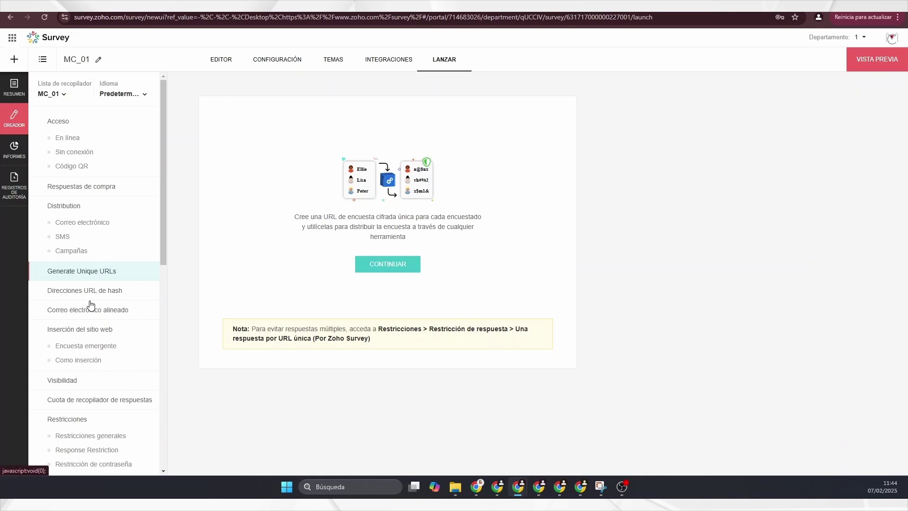
click(67, 314)
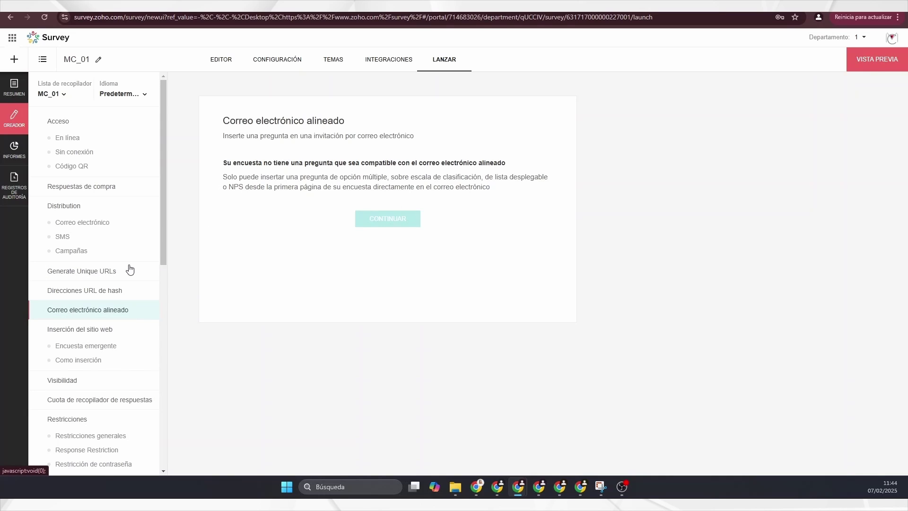
Open the pop-up survey design for website embedding and review its page, data and timing settings
scroll(130, 270, down, 1)
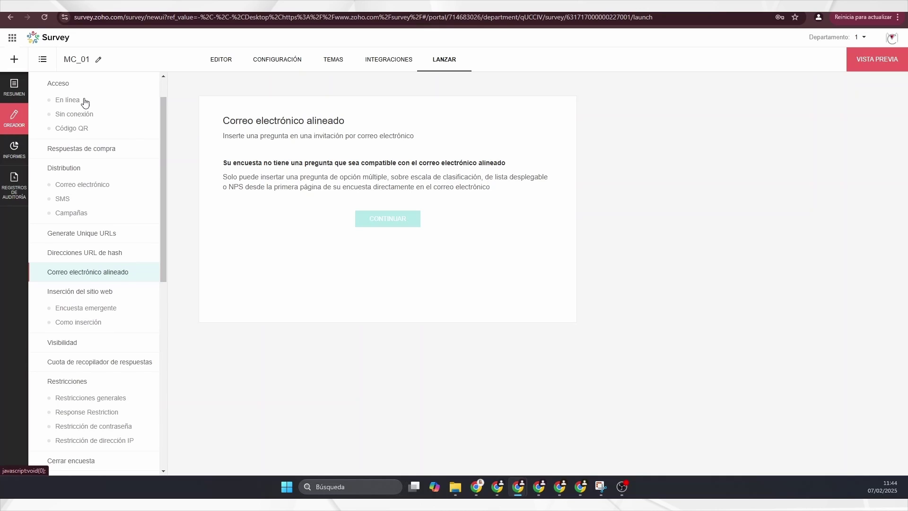
drag(85, 113, 144, 294)
click(90, 309)
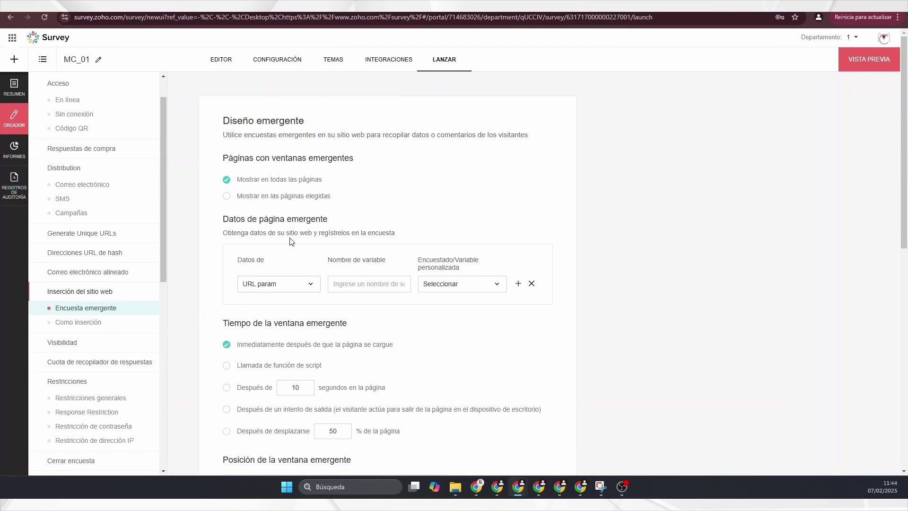
scroll(292, 239, down, 1)
scroll(292, 242, up, 1)
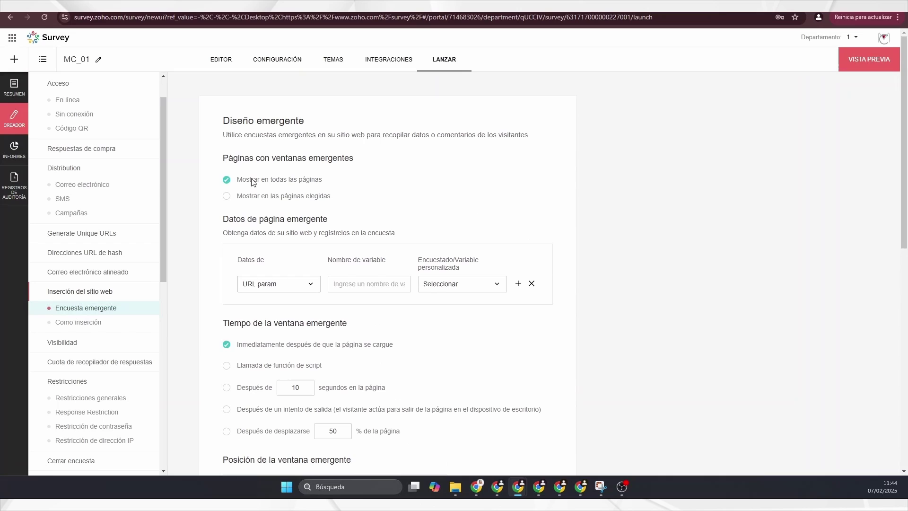
Review the pop-up survey's page, timing, position, height, minimise and close settings, plus the HTML and iframe embed codes
click(229, 196)
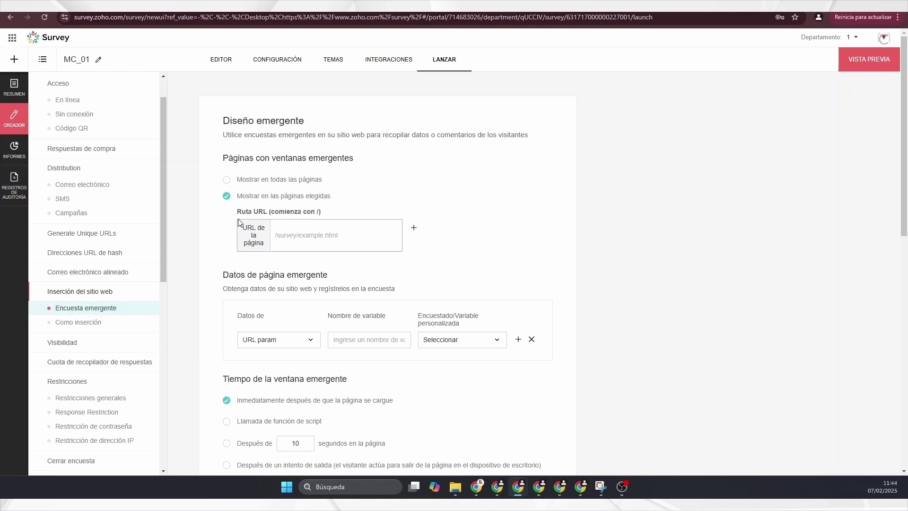
click(251, 180)
scroll(323, 221, down, 1)
scroll(323, 221, down, 2)
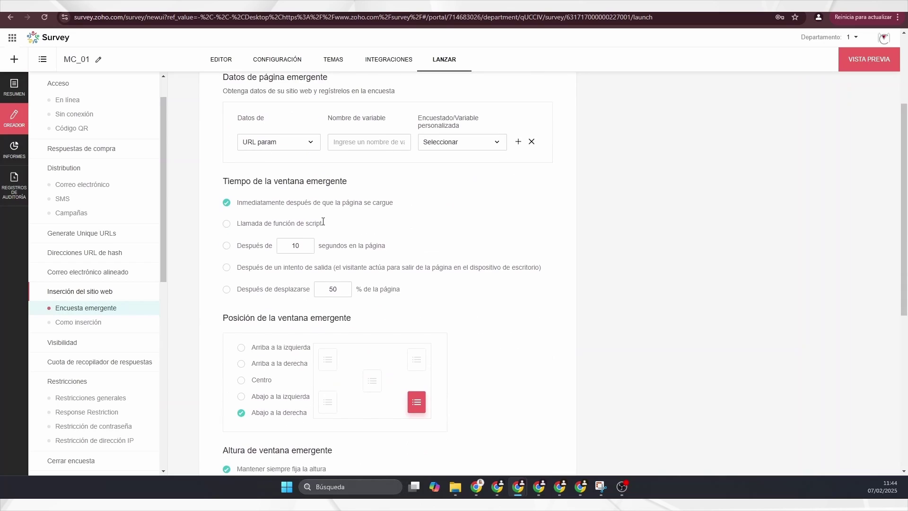
click(375, 147)
scroll(350, 165, down, 2)
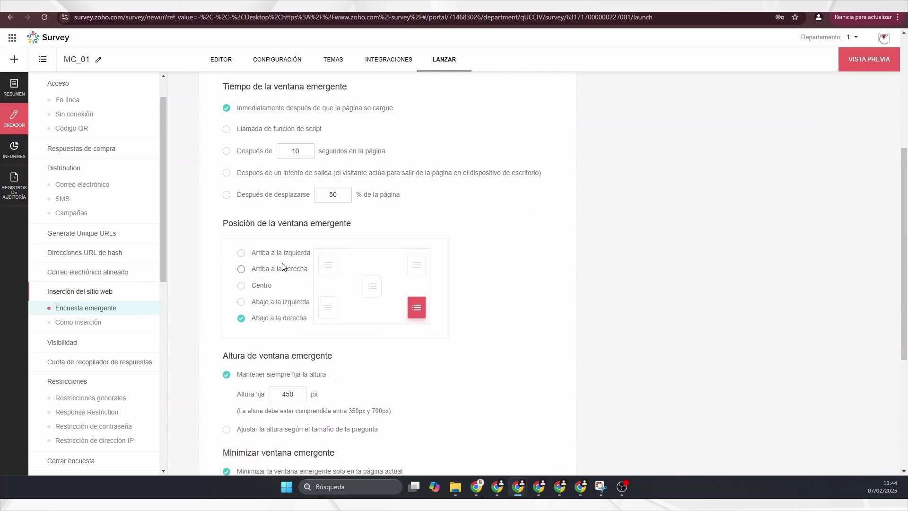
scroll(354, 271, down, 3)
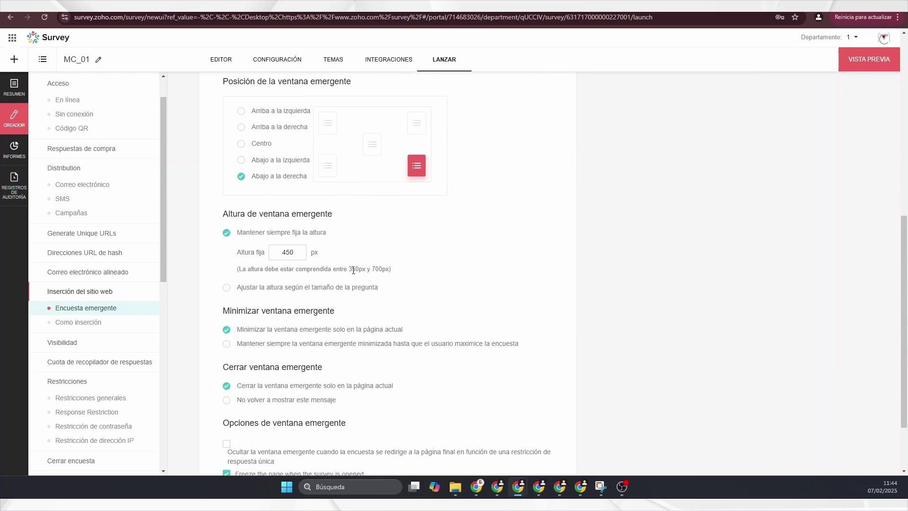
scroll(353, 270, down, 2)
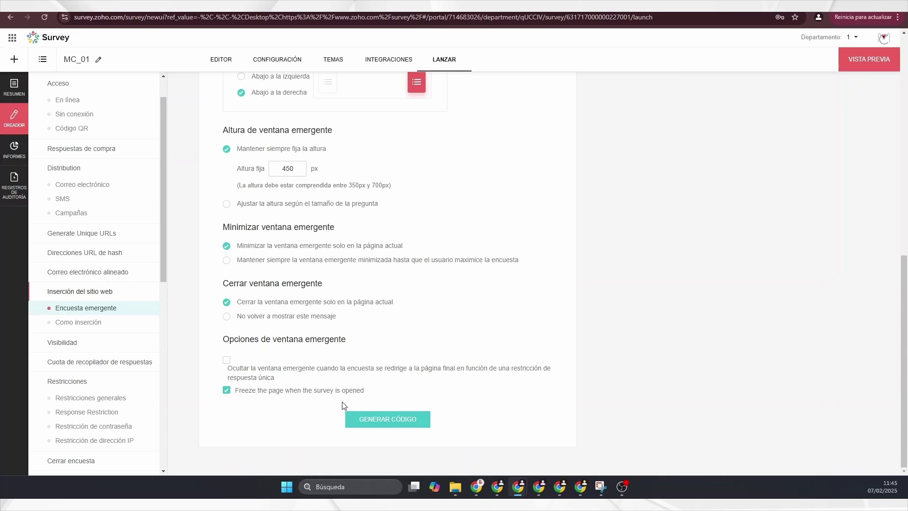
click(95, 324)
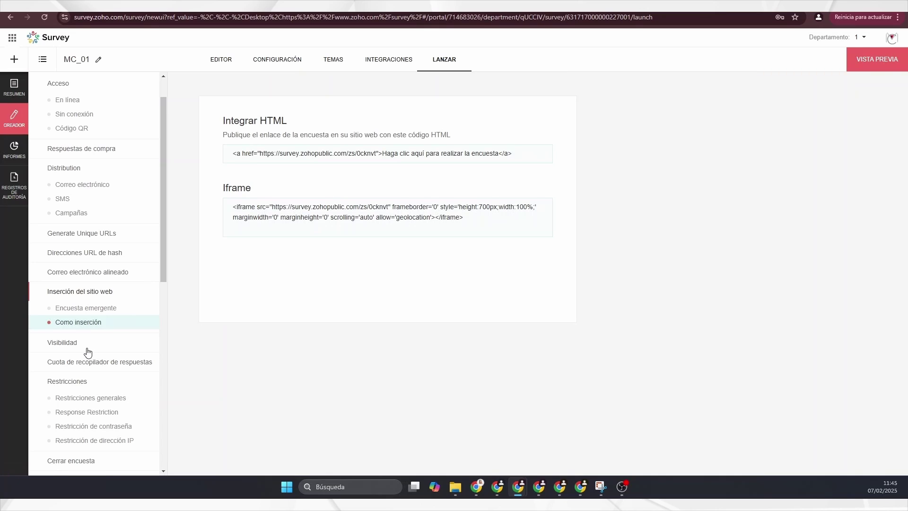
Check the private visibility option with its organisation groups, and save the survey's visibility as Público
click(67, 347)
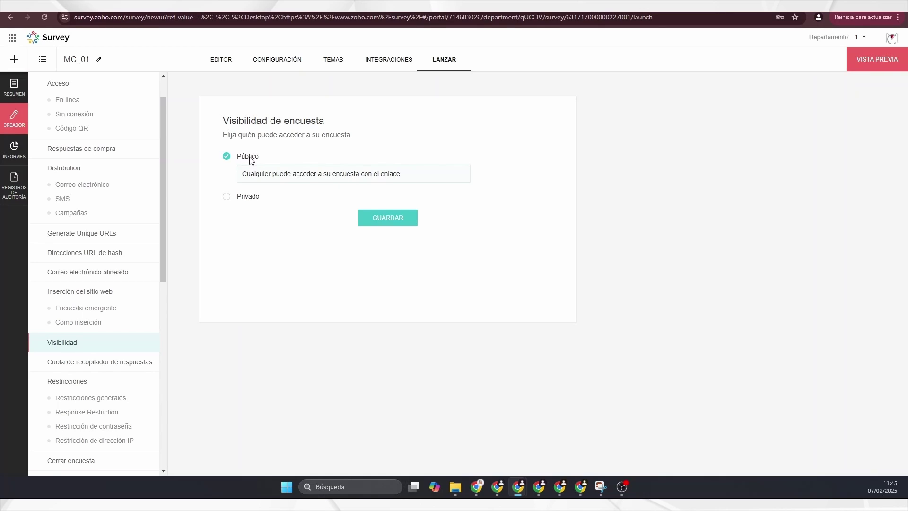
click(247, 197)
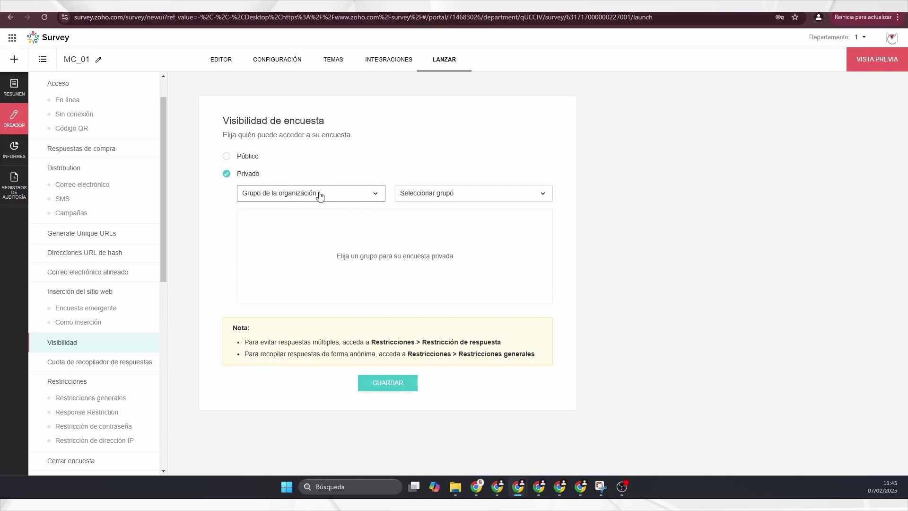
click(420, 193)
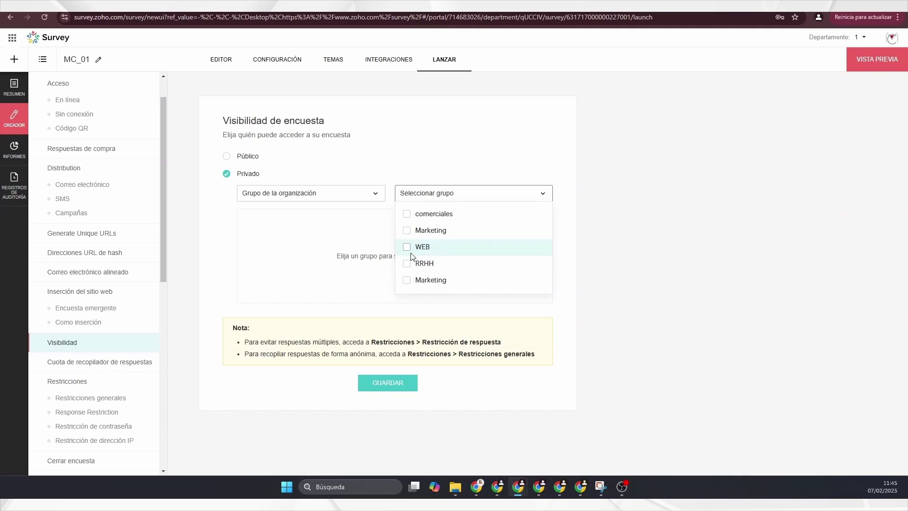
click(407, 231)
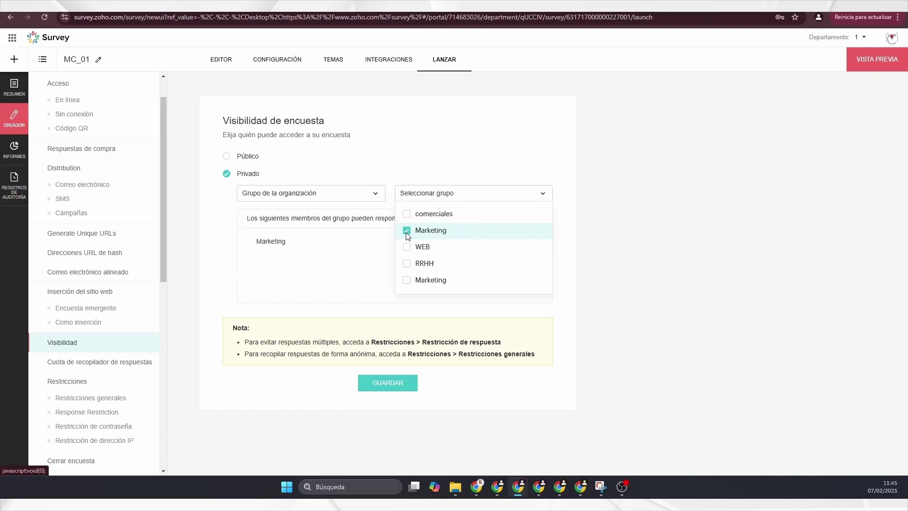
click(407, 236)
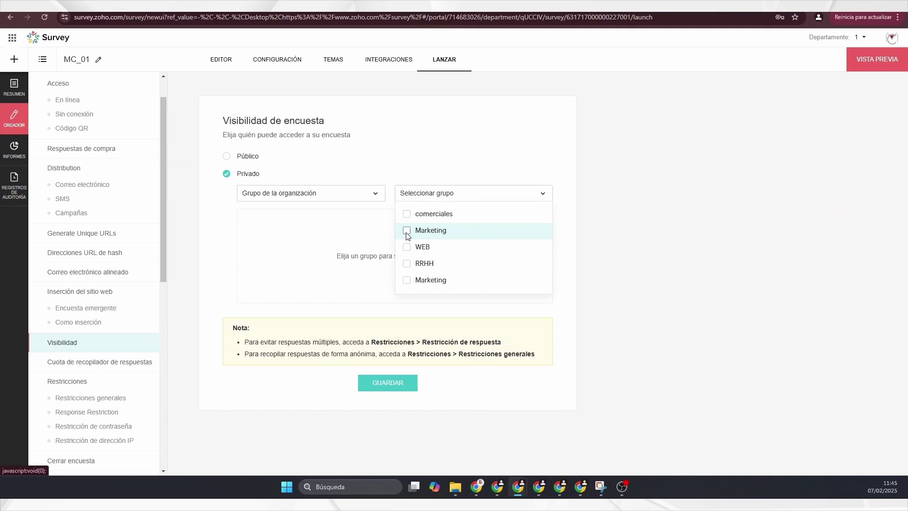
click(354, 199)
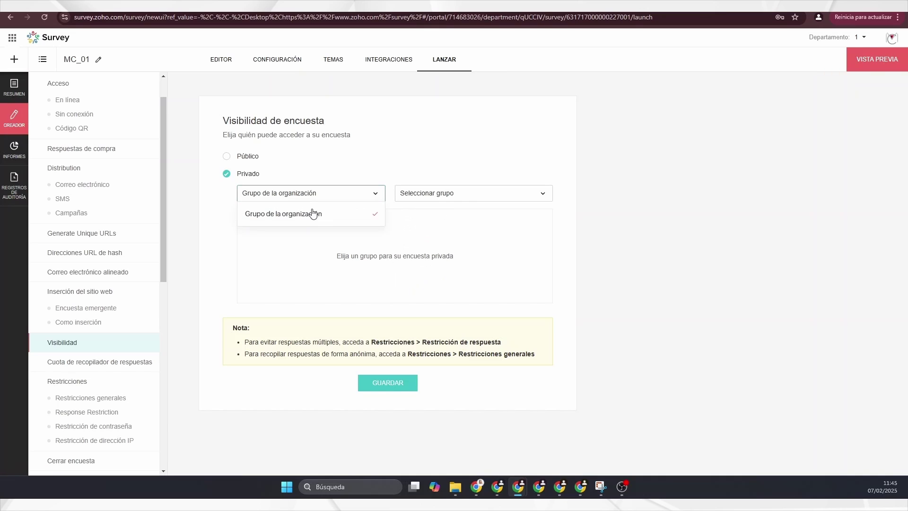
click(227, 156)
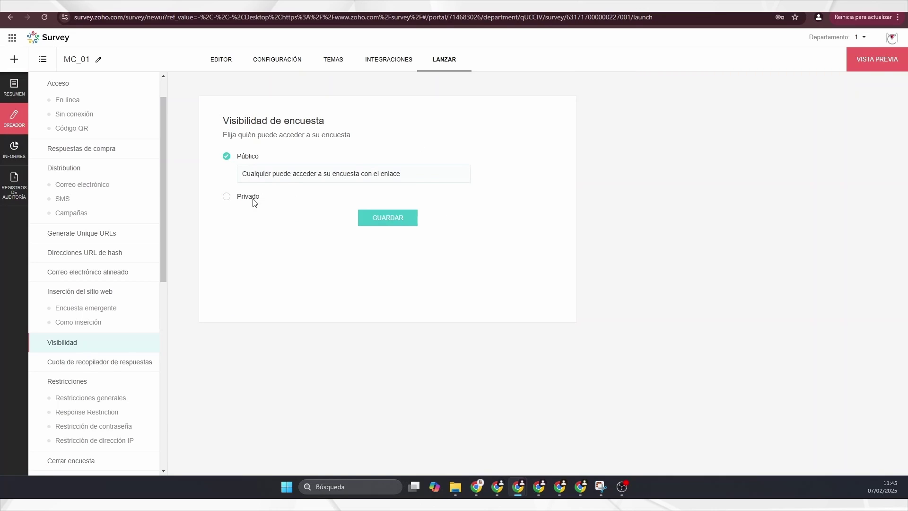
click(390, 222)
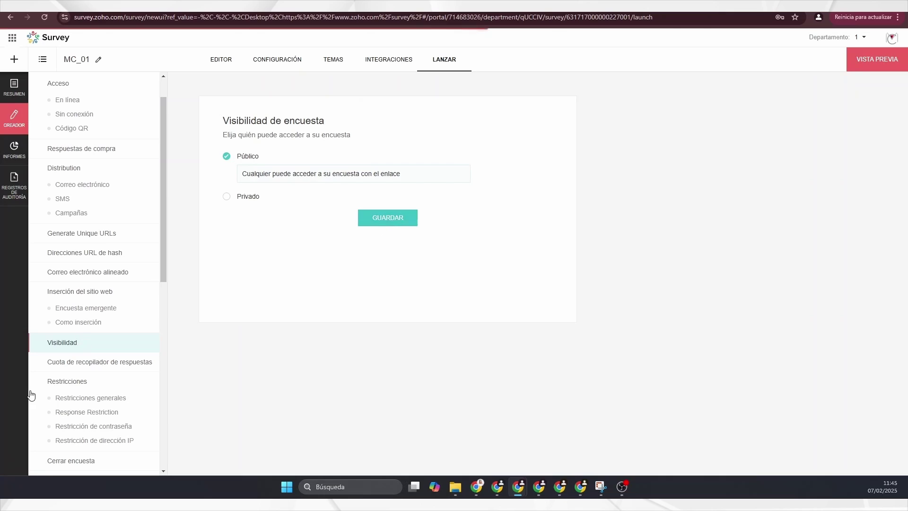
Set a response collector quota of 5 that closes the collector, with a completion notification to the client contact e-mail, and save it
click(82, 364)
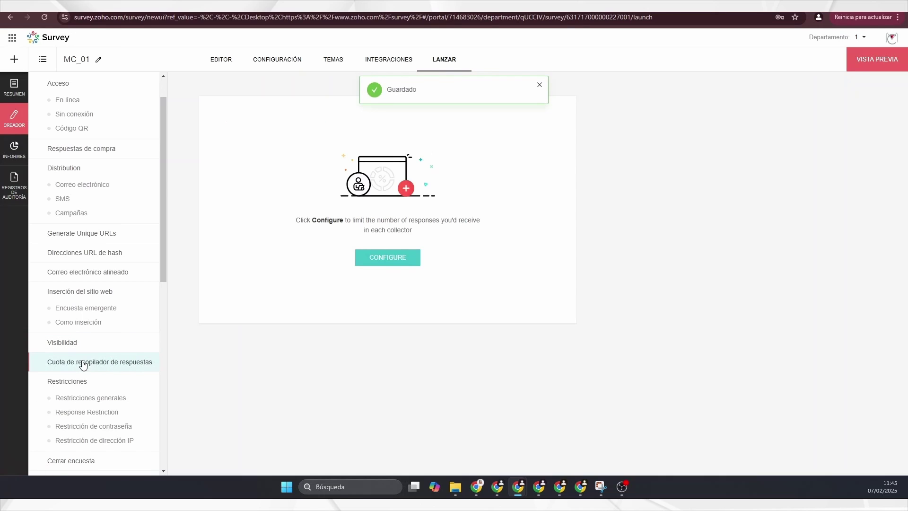
click(388, 258)
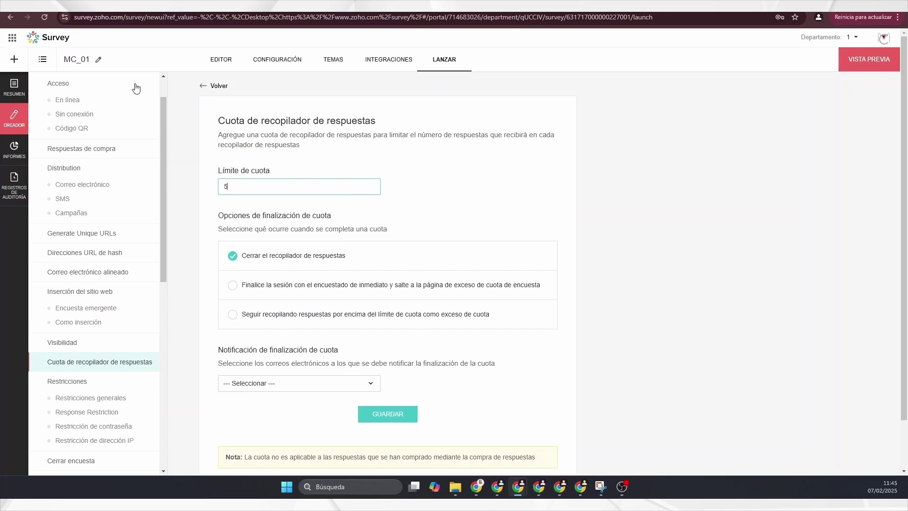
scroll(298, 266, down, 2)
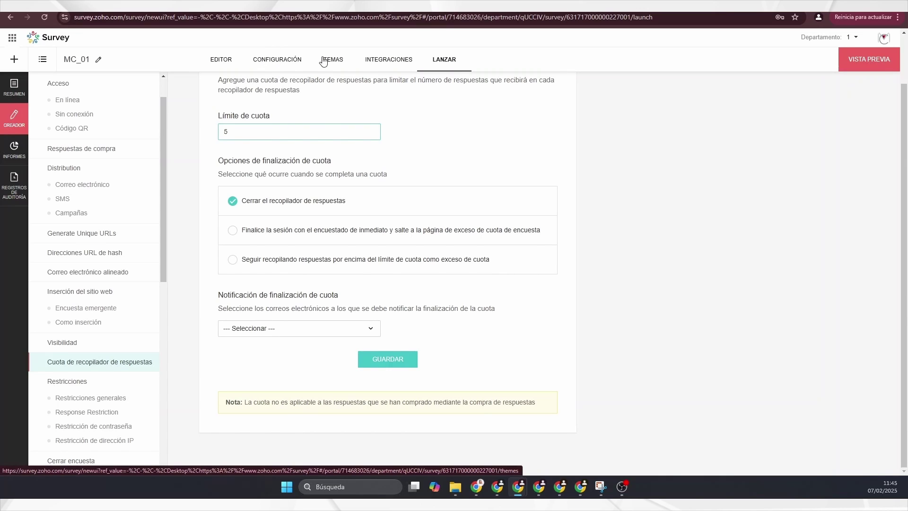
click(393, 369)
click(330, 334)
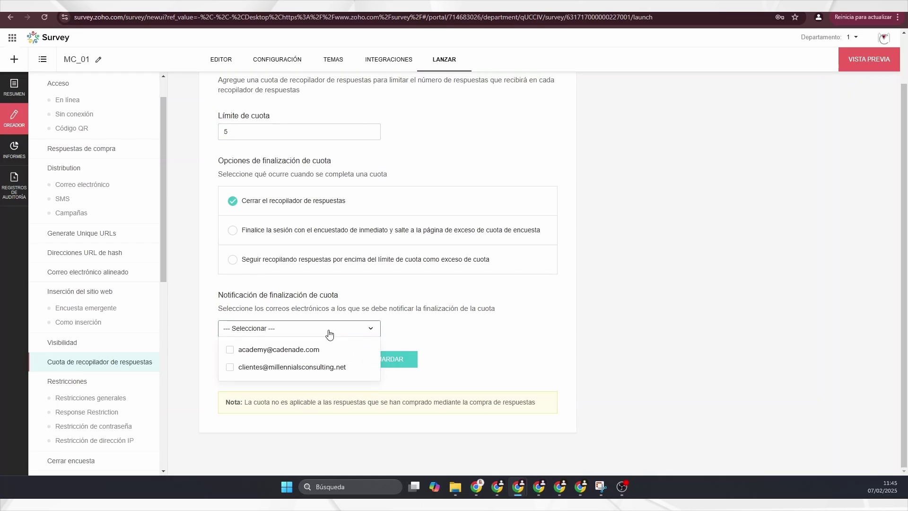
click(253, 367)
click(403, 356)
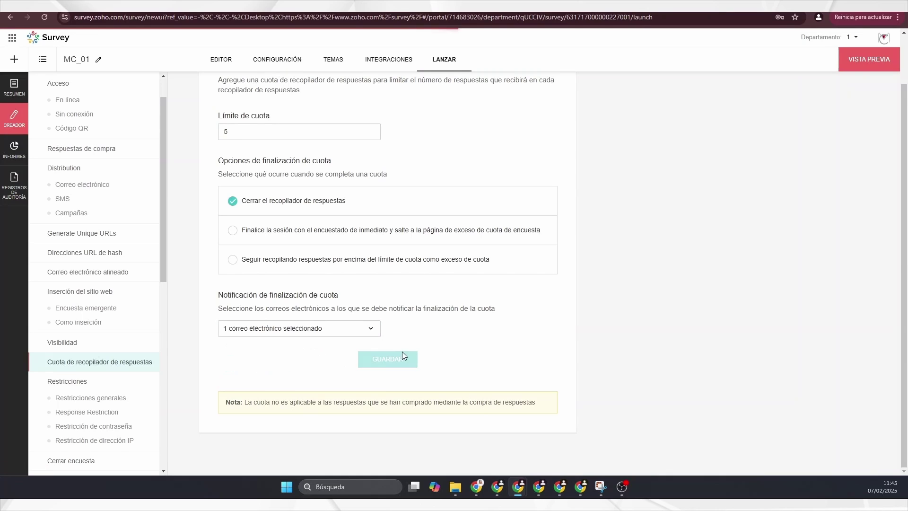
Review the survey's general, IP address and password restriction settings
click(78, 398)
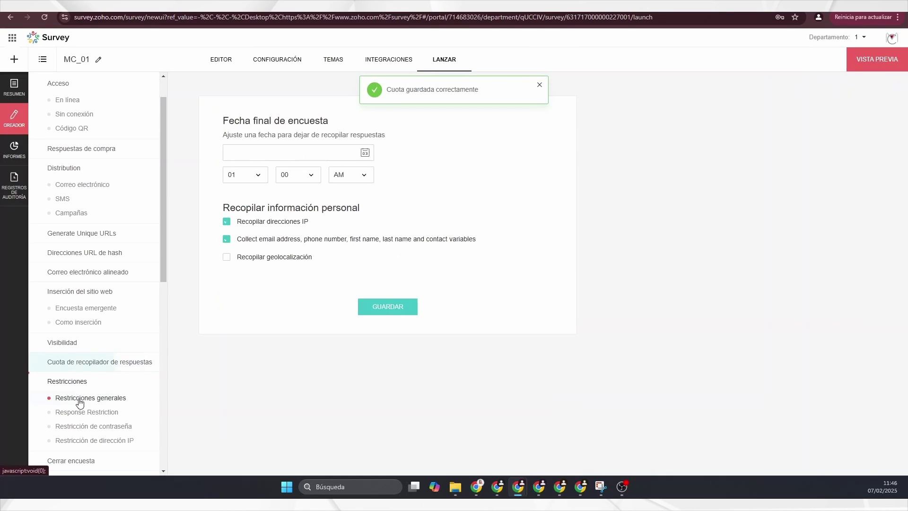
click(94, 444)
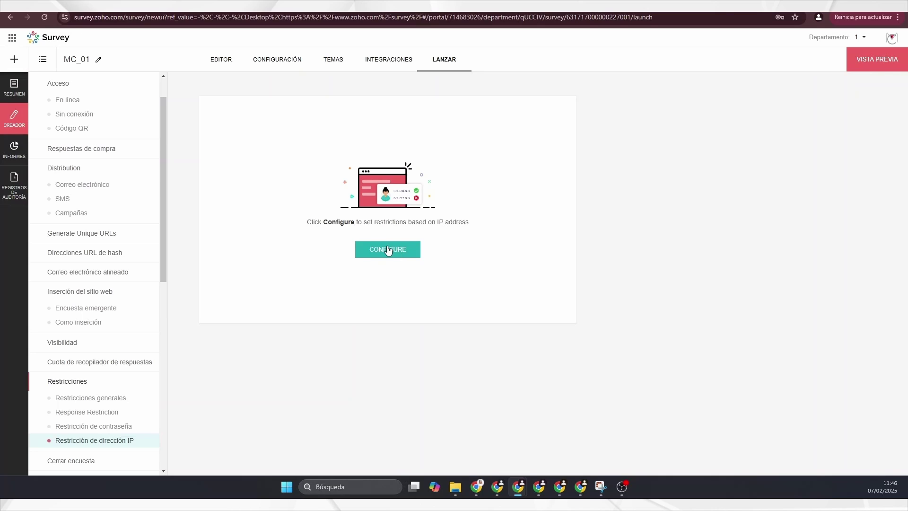
click(108, 427)
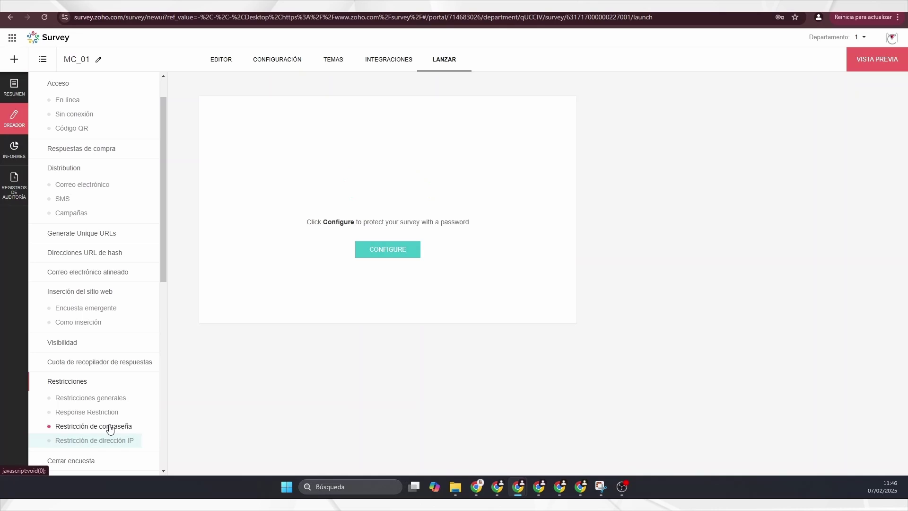
click(390, 255)
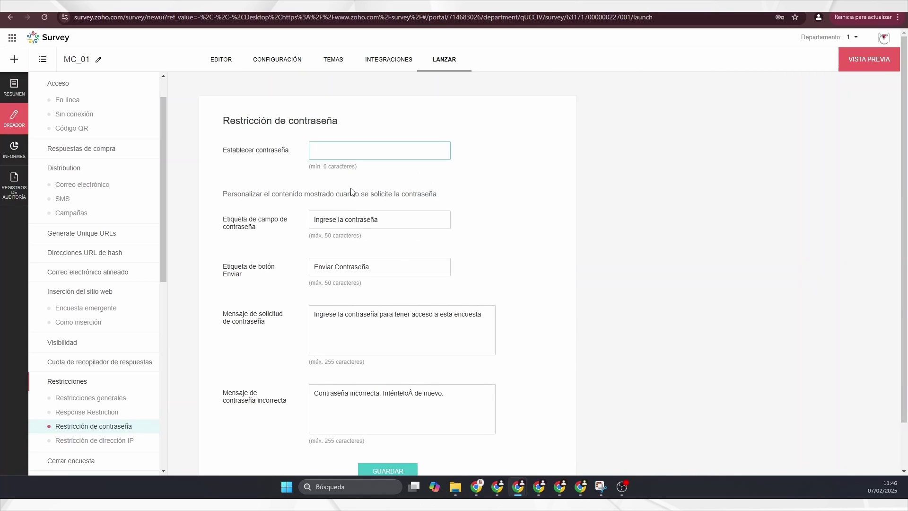
scroll(368, 252, down, 2)
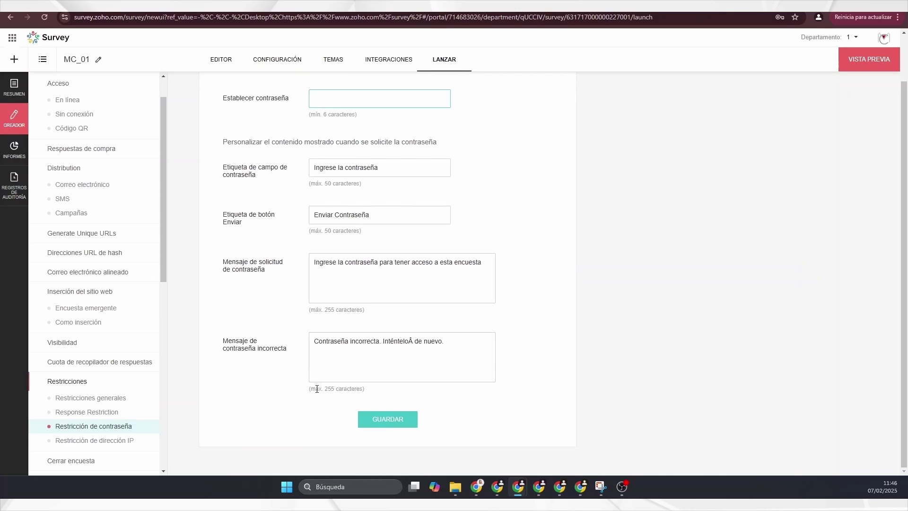
Review the restrictions on multiple responses by contact, third-party unique URL, IP address and device, and the option for closing the survey
click(101, 413)
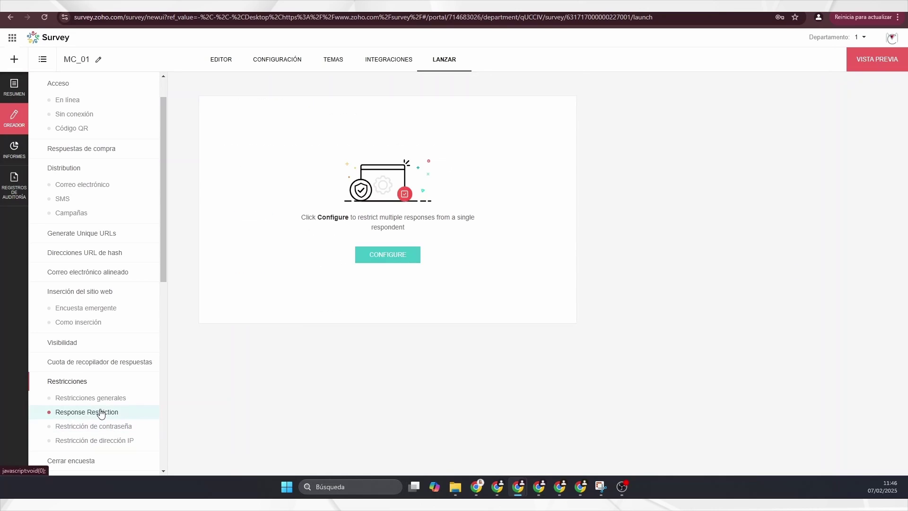
click(399, 259)
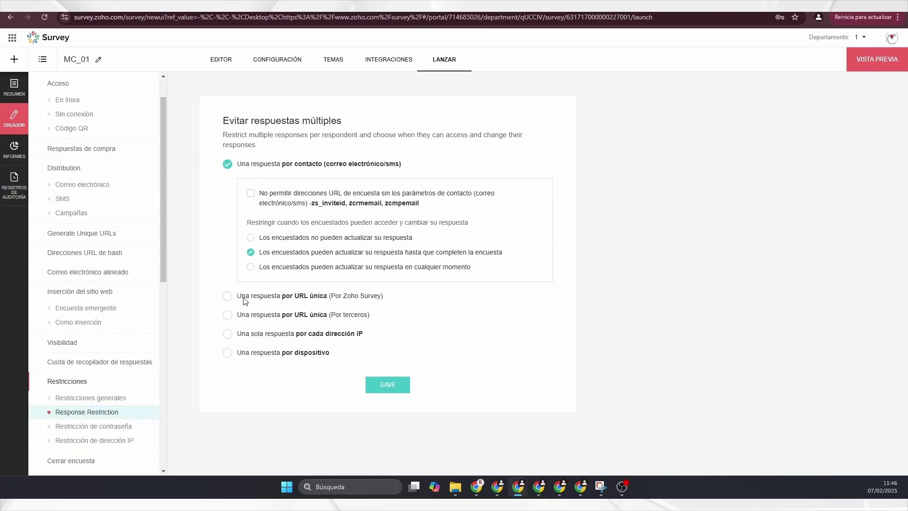
click(227, 334)
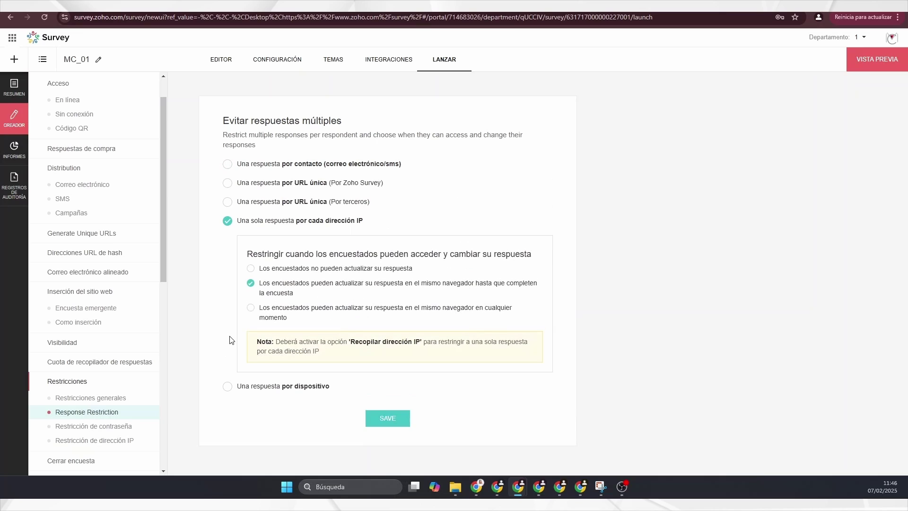
click(228, 202)
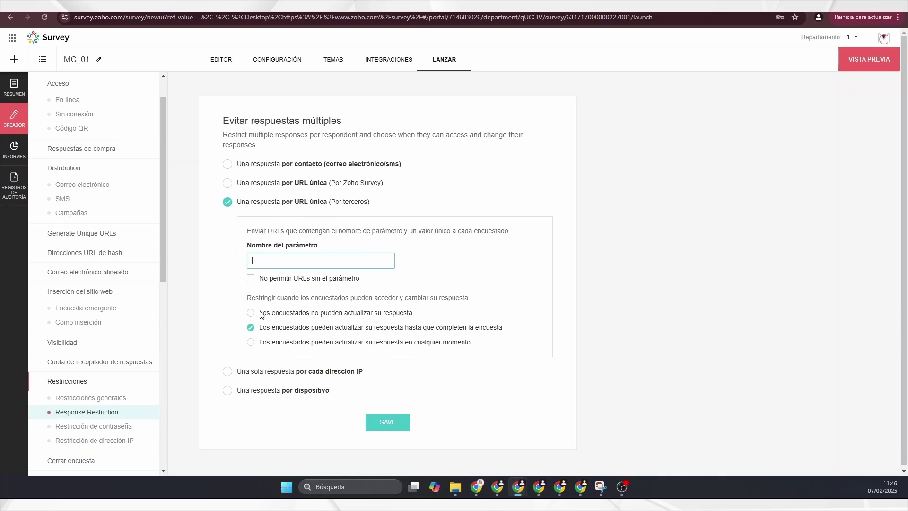
click(242, 392)
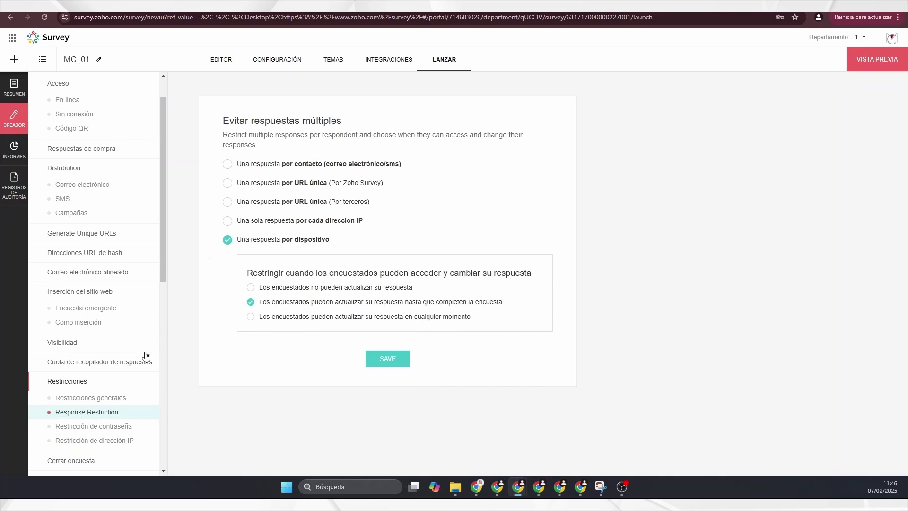
click(237, 167)
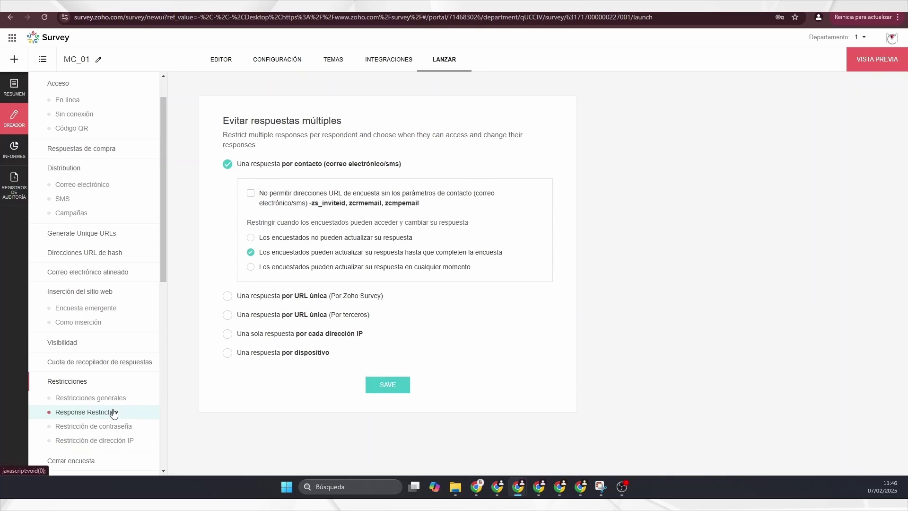
click(77, 463)
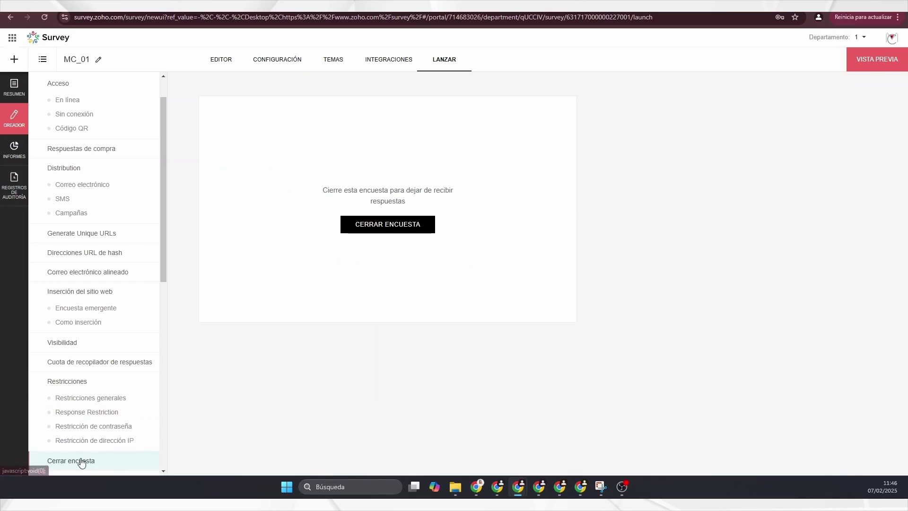
scroll(89, 307, up, 1)
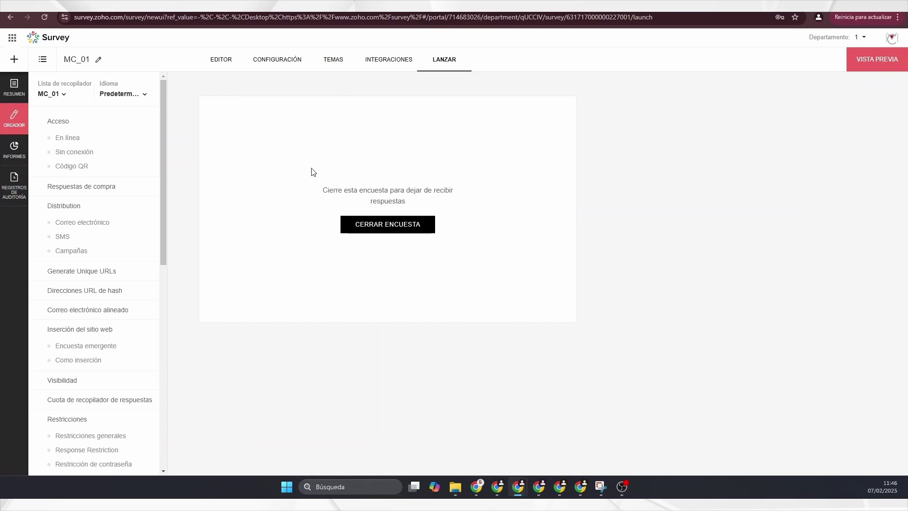
Return to the survey editor and preview the survey's introduction page in Spanish and English
click(223, 66)
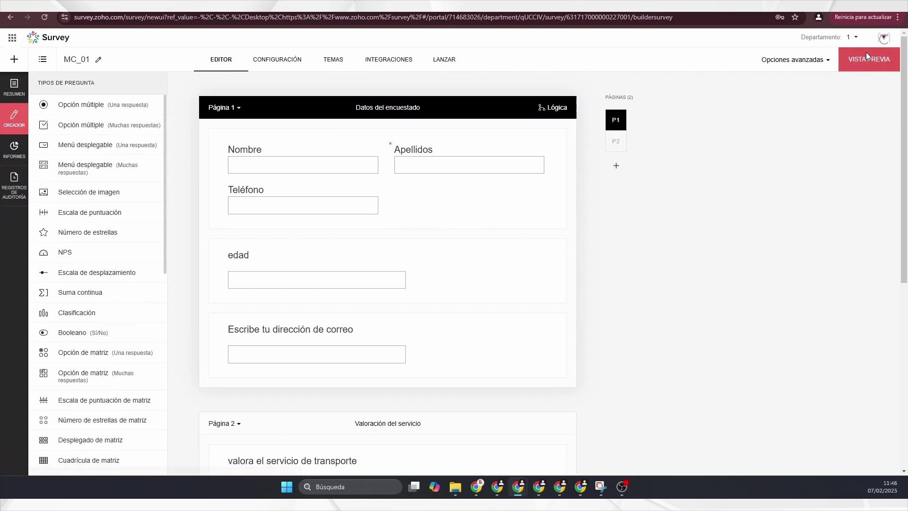
click(861, 62)
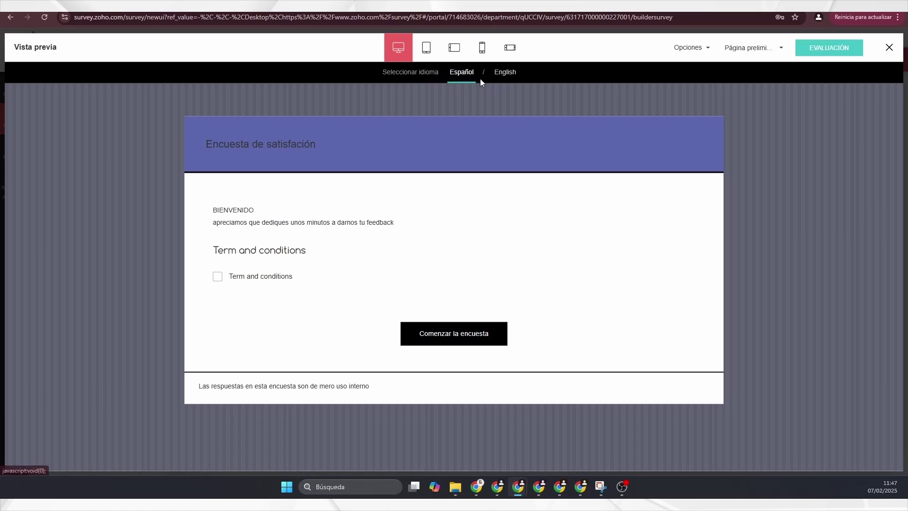
click(510, 76)
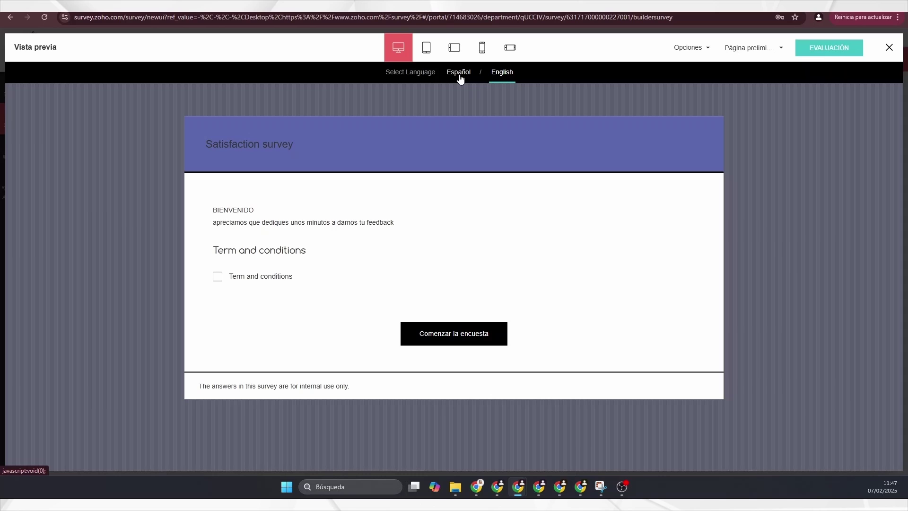
Preview the introduction page in the portrait and landscape tablet and phone layouts, and return to the desktop layout
click(428, 50)
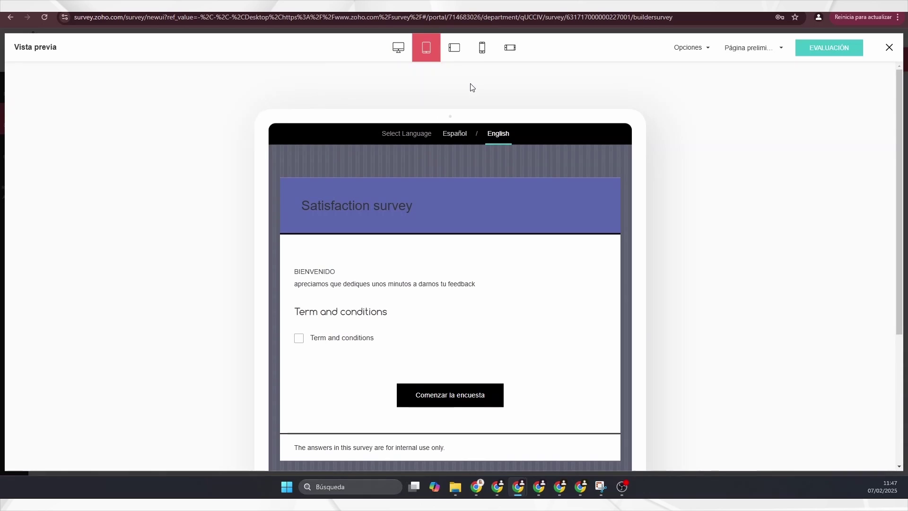
scroll(471, 85, down, 2)
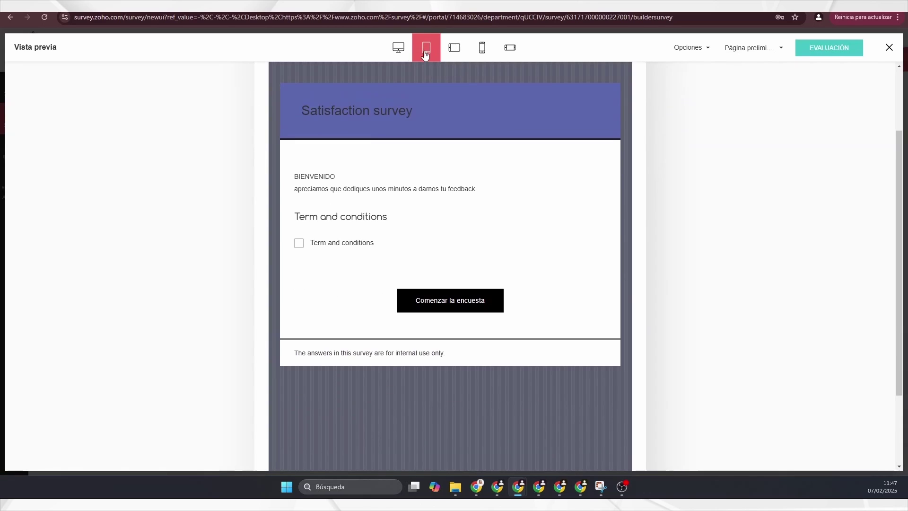
click(397, 49)
click(437, 50)
click(453, 49)
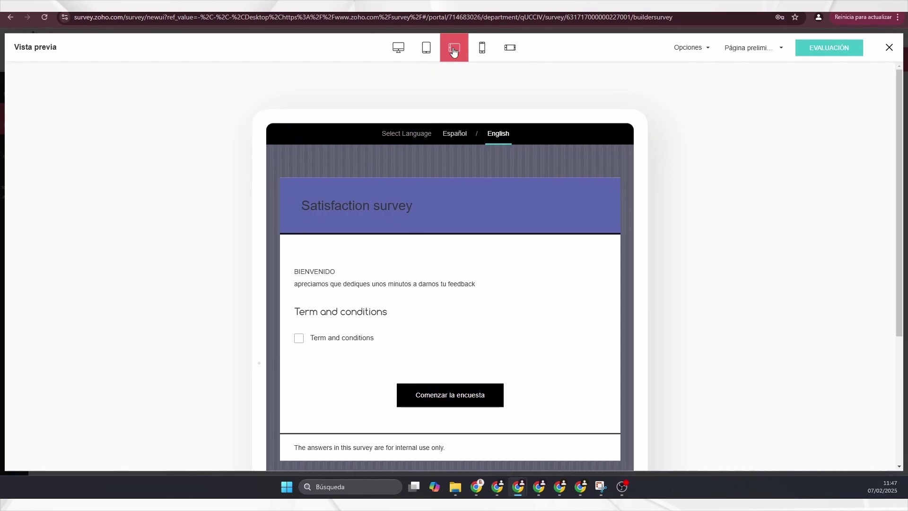
click(483, 51)
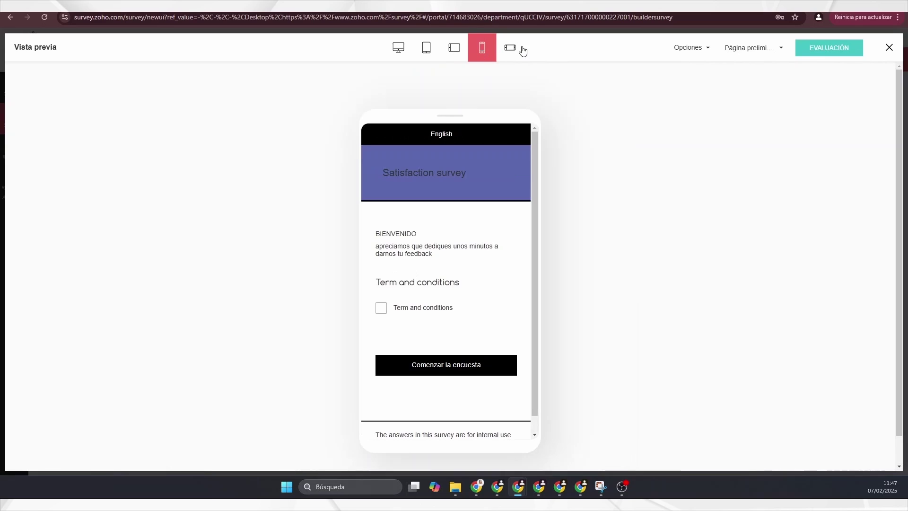
click(510, 52)
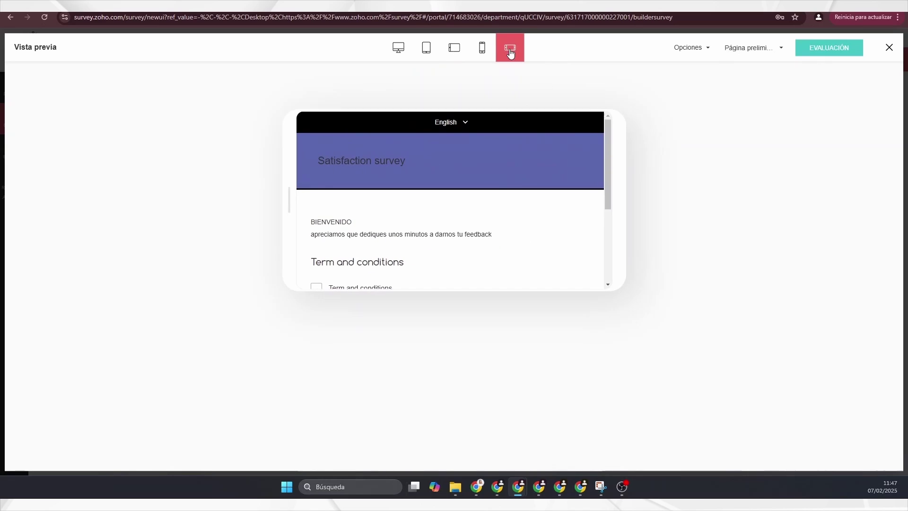
click(482, 49)
click(426, 49)
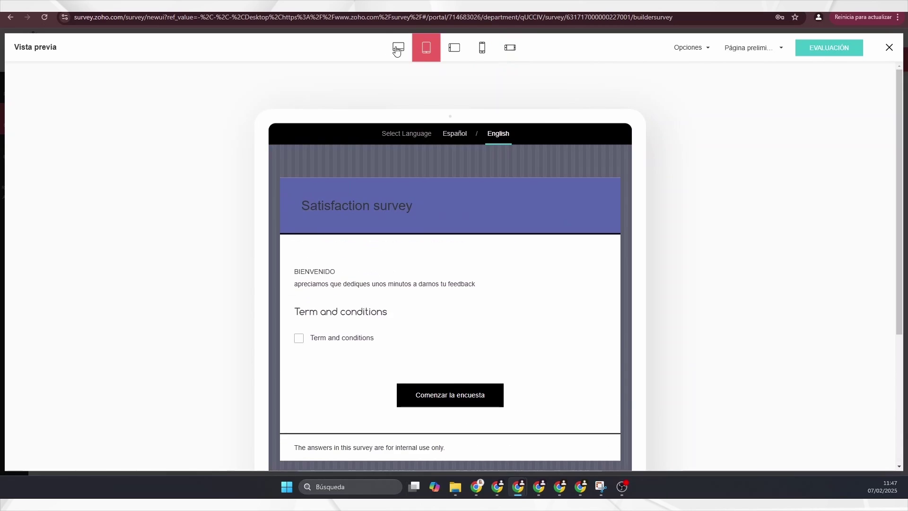
click(398, 48)
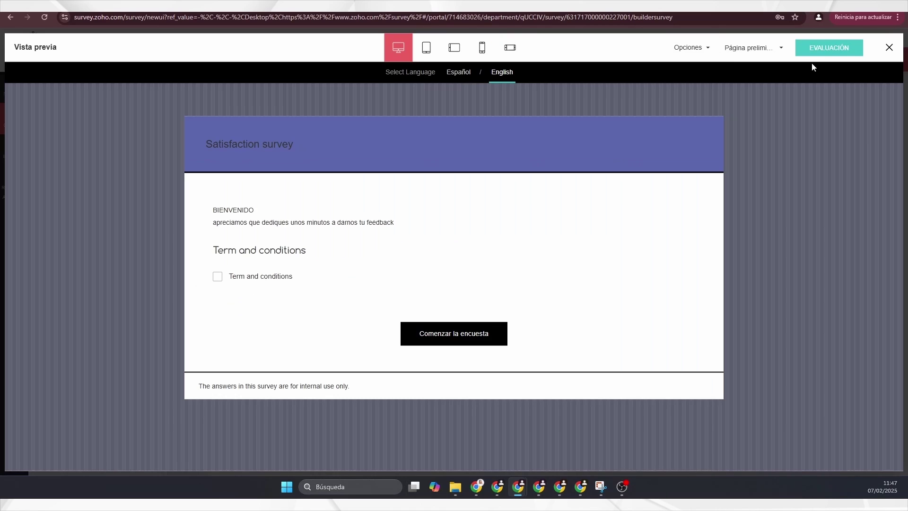
Close the preview, copy the survey's public link from the launch page and open it in a new browser tab
click(887, 52)
click(349, 156)
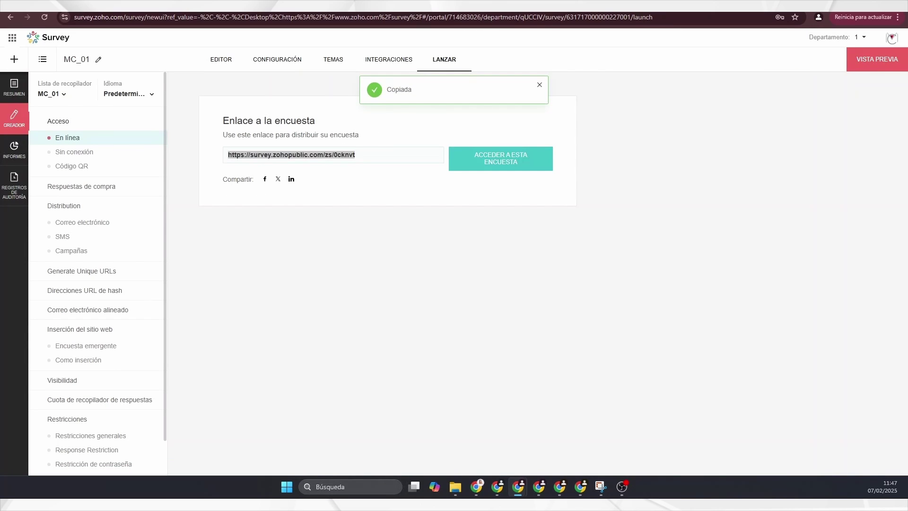
key(ctrl+t)
text(https://survey.zohopublic.com/zs/0cknvt)
key(Return)
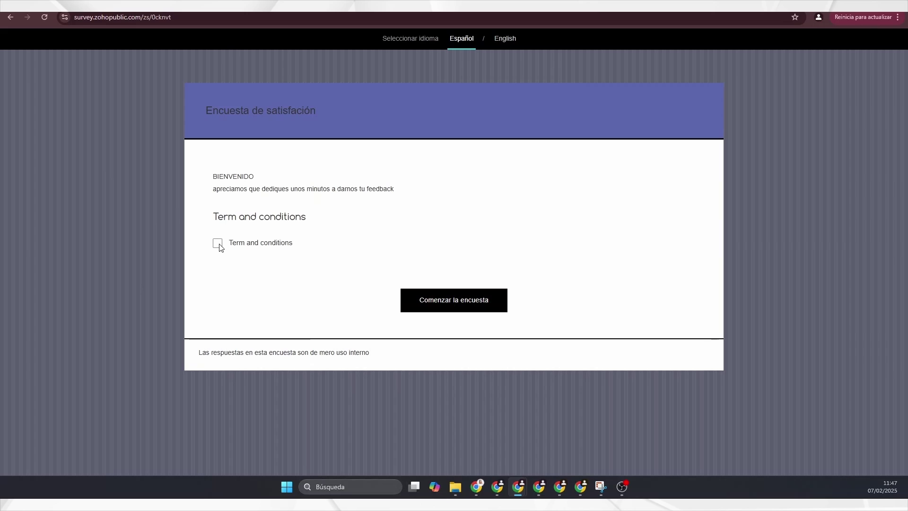
Test the terms and conditions checkbox and examine the welcome and footer texts on the public introduction page
click(218, 245)
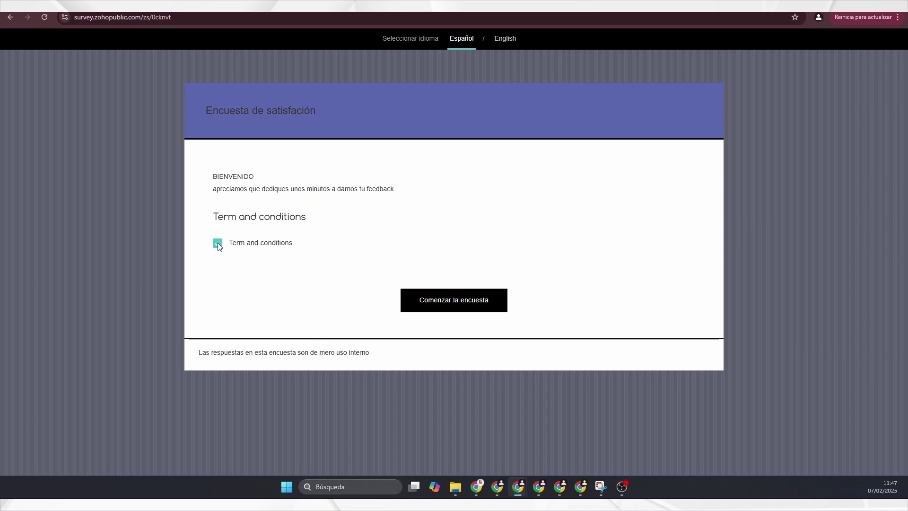
click(218, 245)
drag(214, 176, 410, 190)
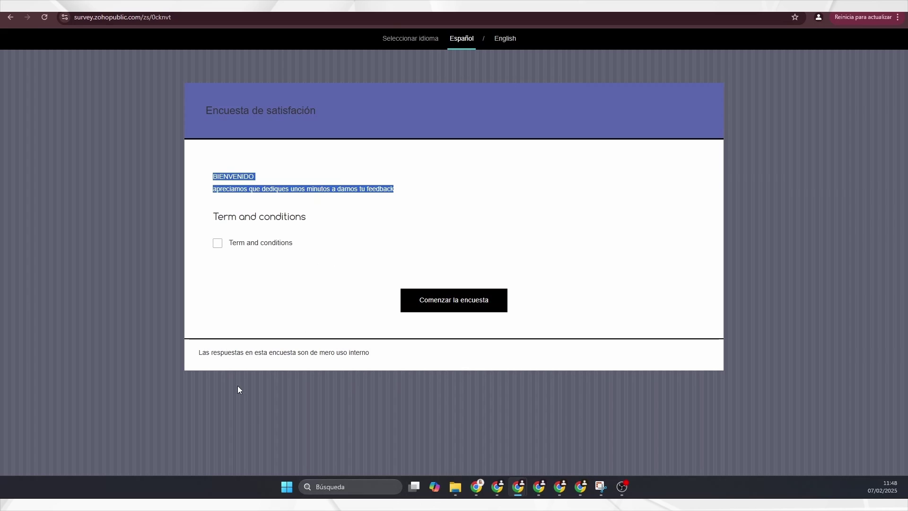
triple_click(255, 355)
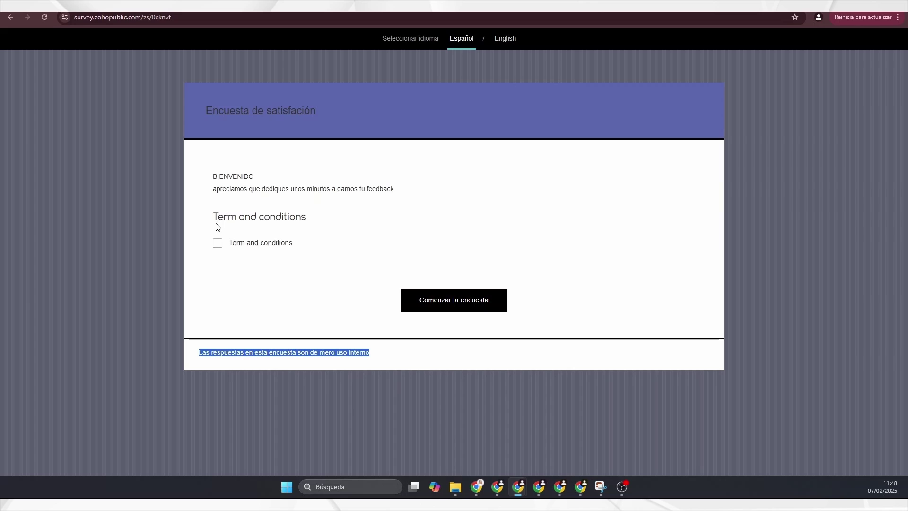
Try to start the survey without accepting the terms and conditions, and accept them to enter the survey
click(452, 301)
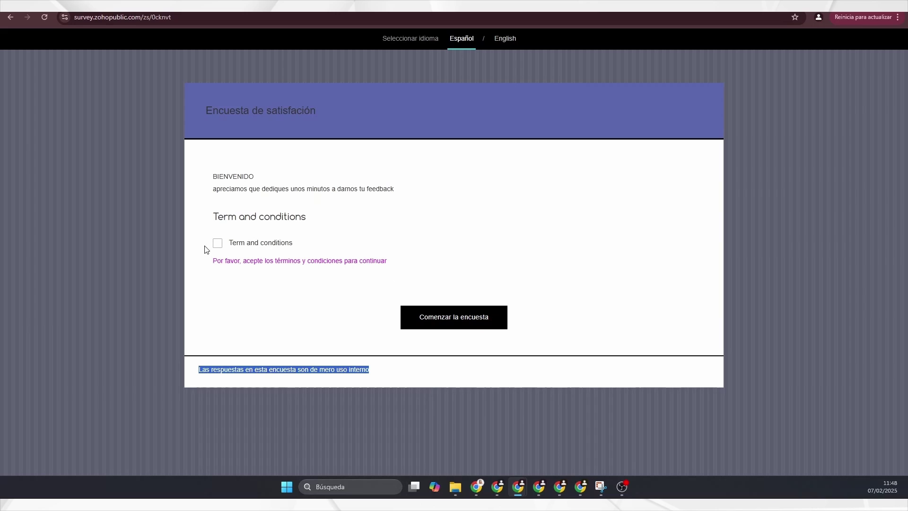
drag(204, 268, 410, 265)
click(264, 275)
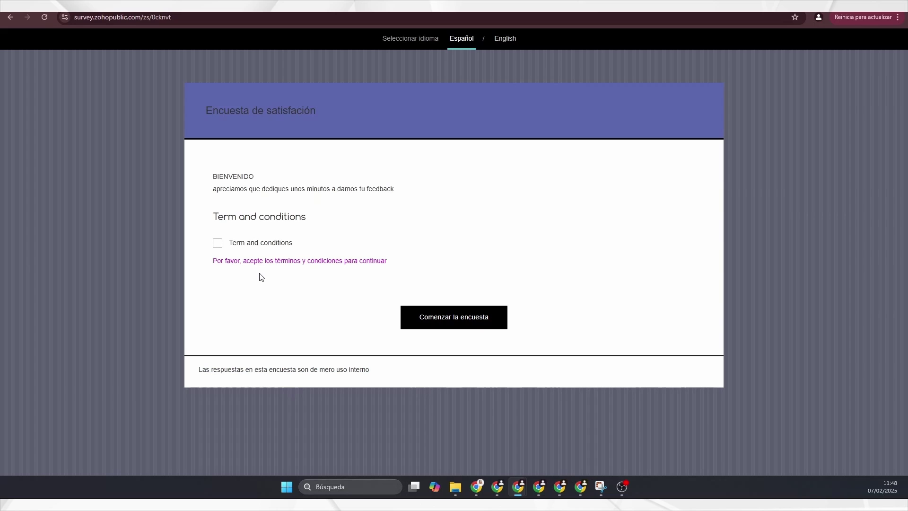
drag(213, 262, 401, 264)
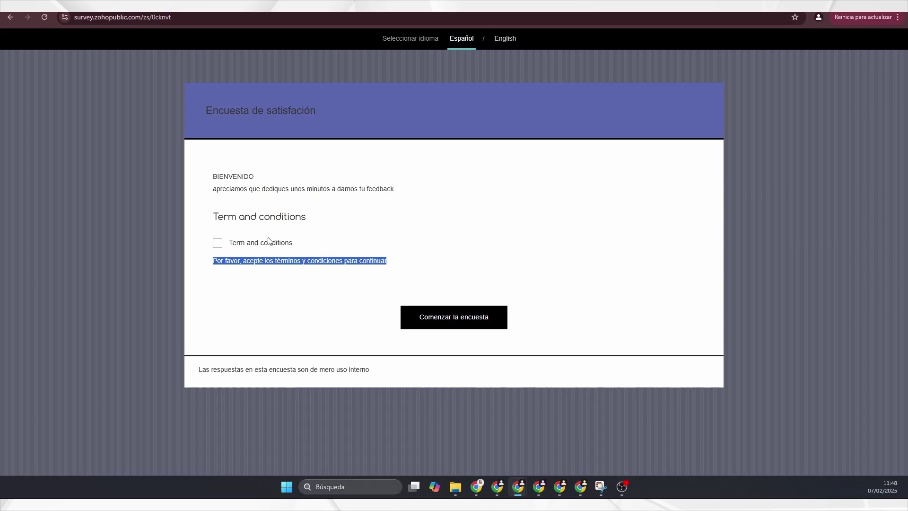
click(218, 244)
click(450, 321)
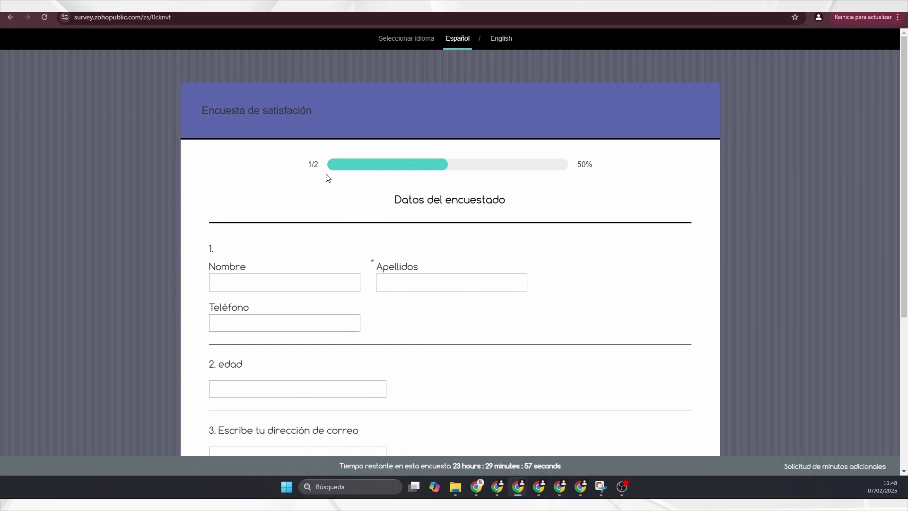
Reload the public survey with ?nombre=d added to its URL, accept the terms and start it to check the name prefill
click(264, 17)
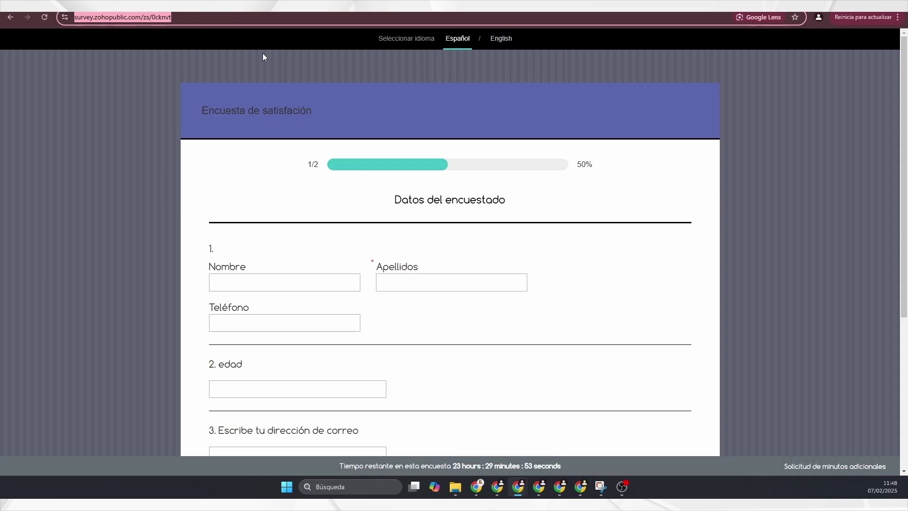
key(End)
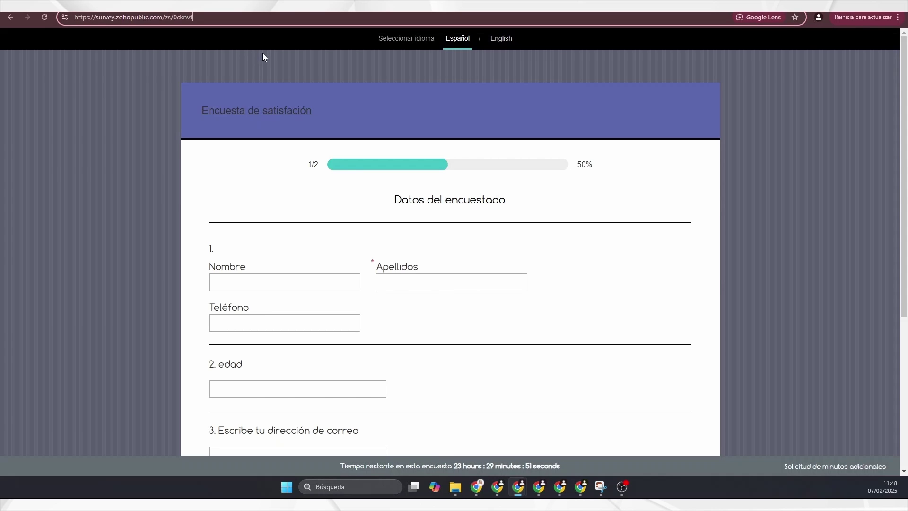
key(ctrl+l)
key(End)
text(?nom)
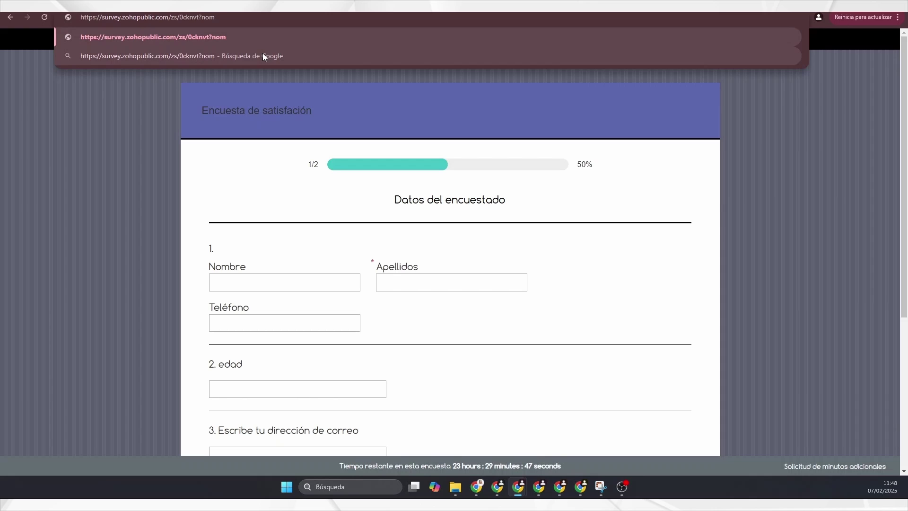
text(bre_)
text(=d)
key(Return)
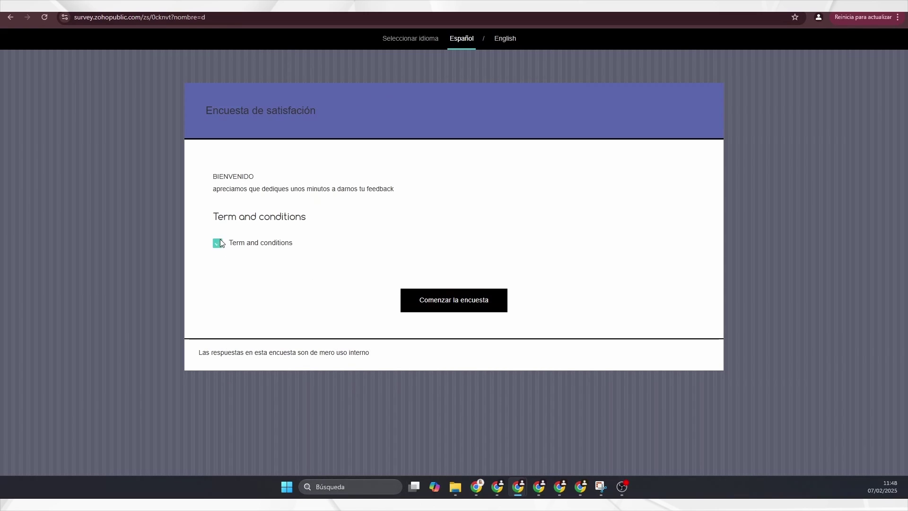
click(469, 314)
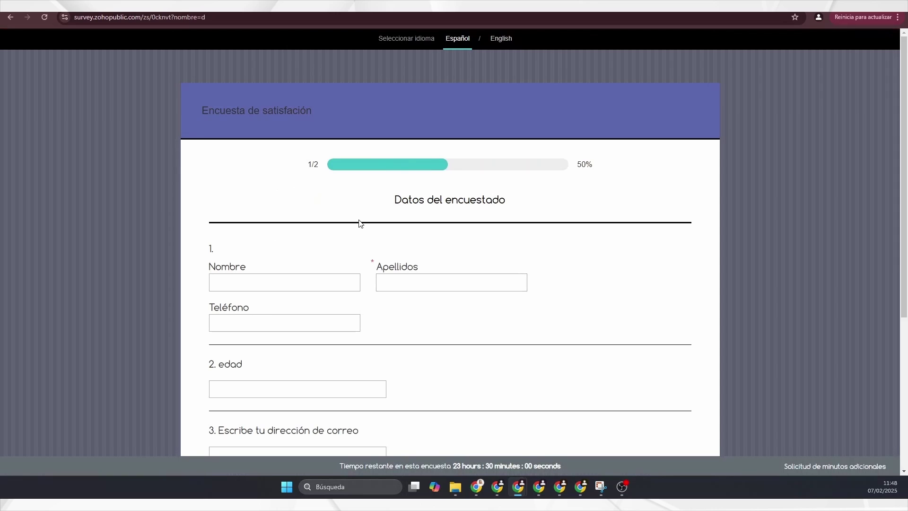
scroll(265, 265, down, 1)
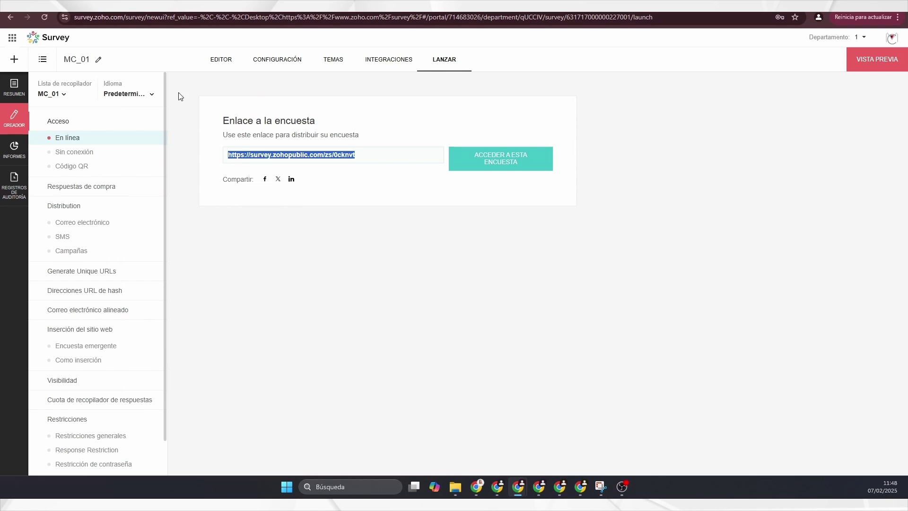
Return to the MC_01 survey editor and review its custom variables
click(232, 60)
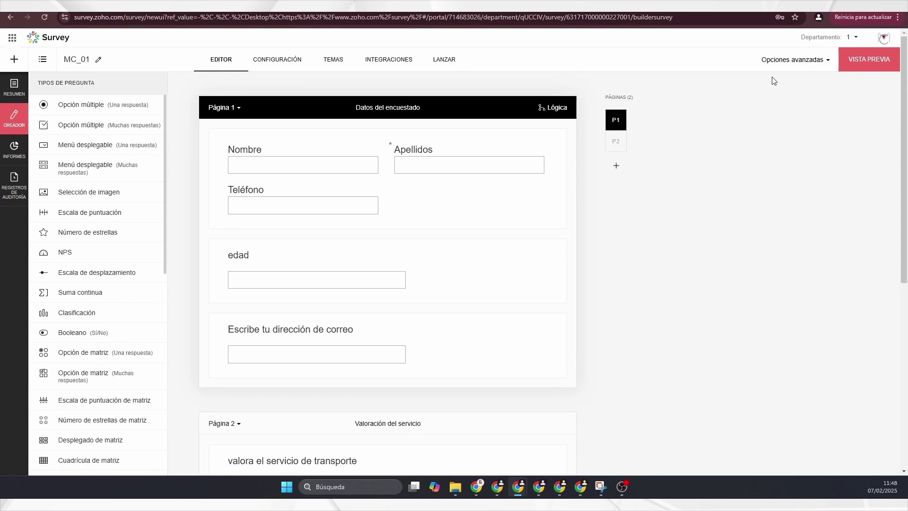
click(809, 64)
click(795, 85)
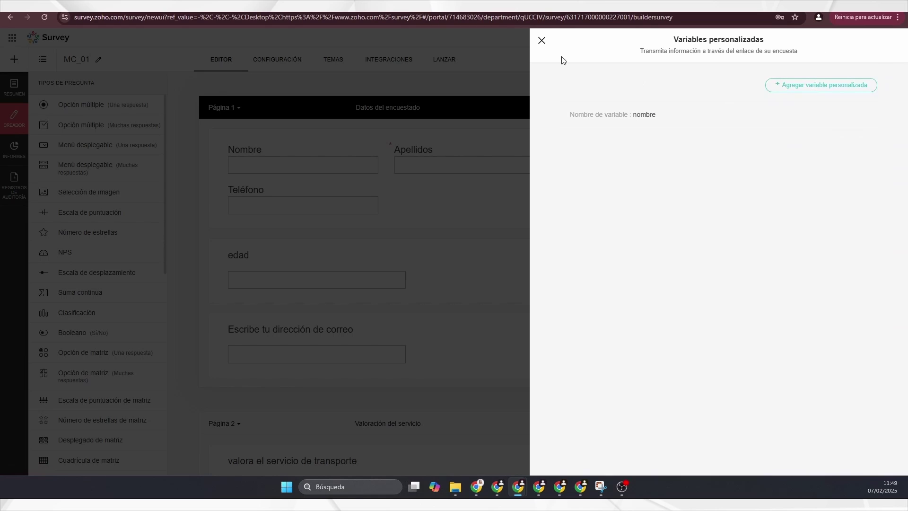
click(542, 40)
Set page 1's default skip-logic destination to Página 2 : Valoración del servicio, check the Nombre condition's operators, and save the logic
click(556, 107)
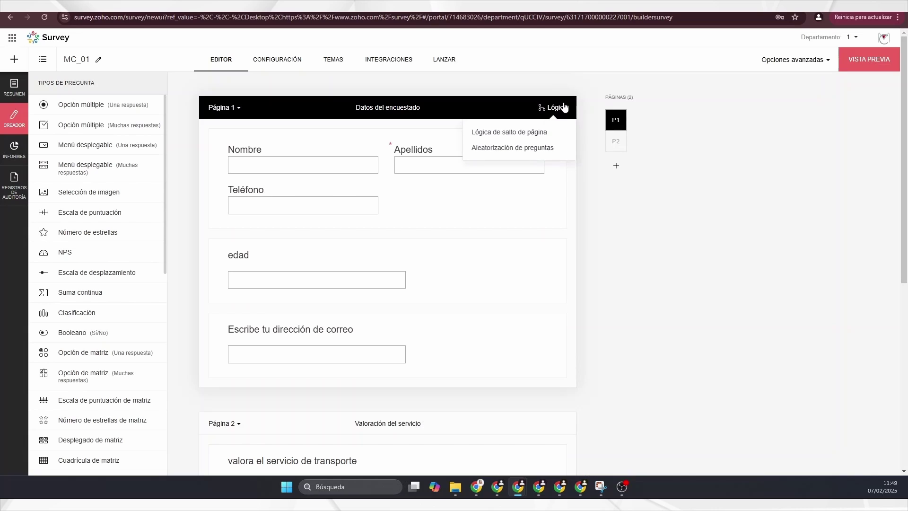
click(545, 133)
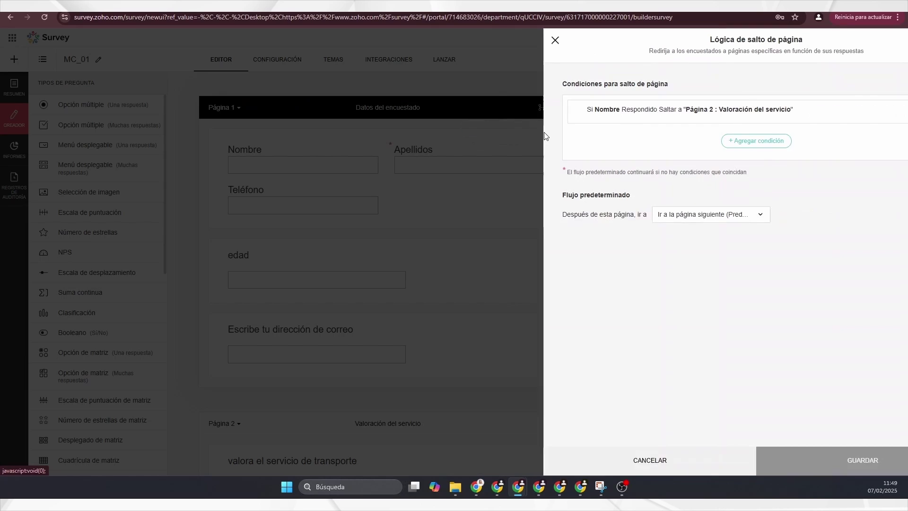
click(629, 218)
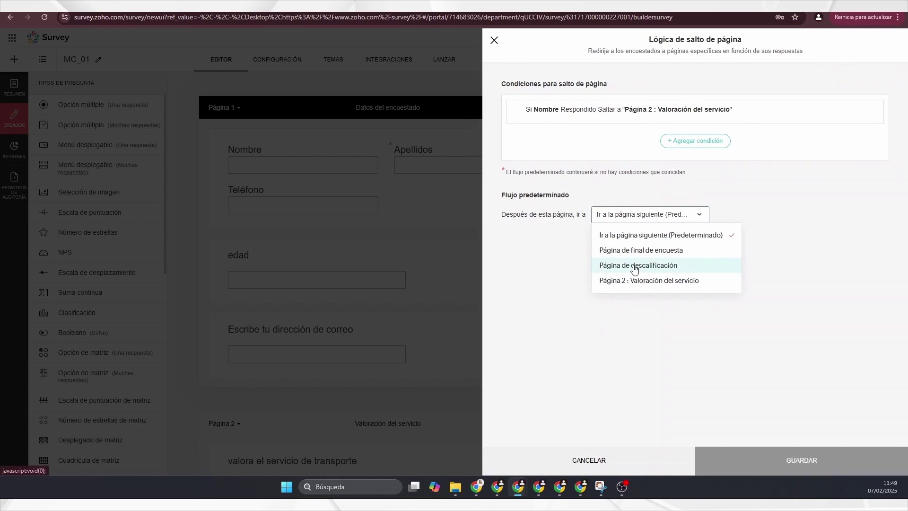
click(635, 281)
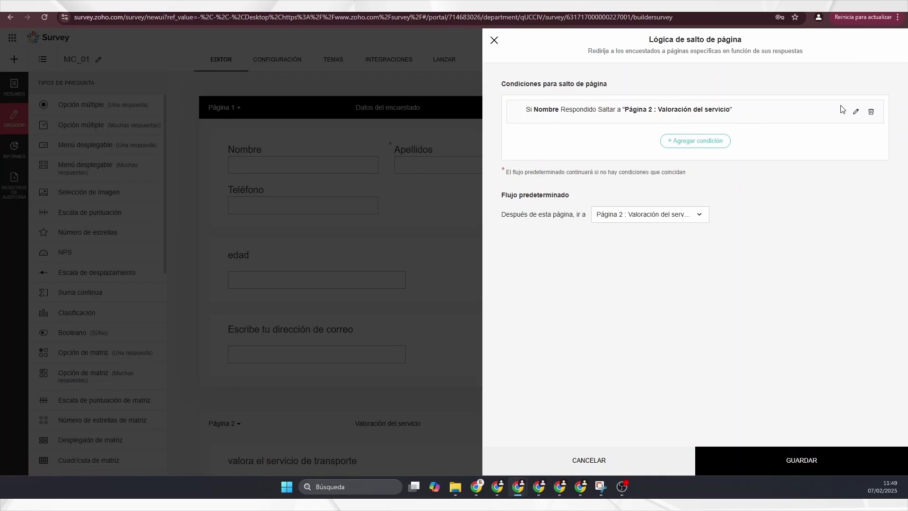
click(854, 113)
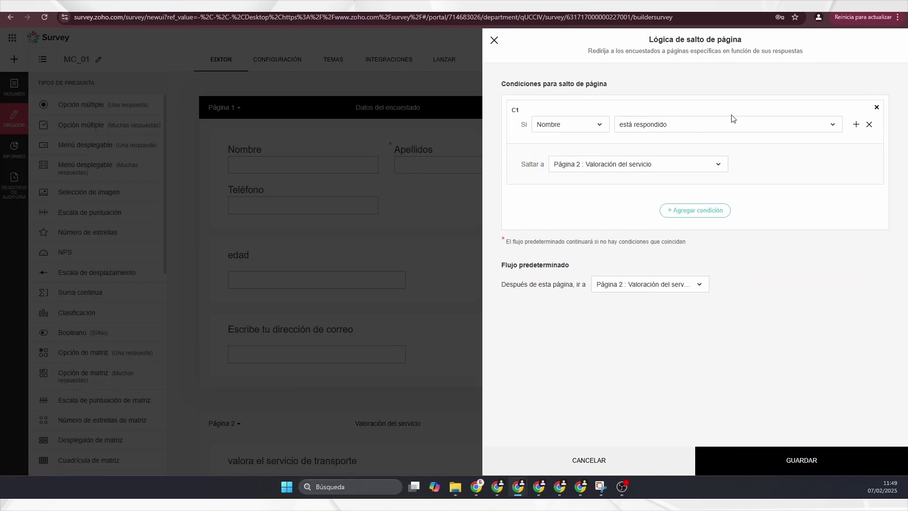
click(680, 127)
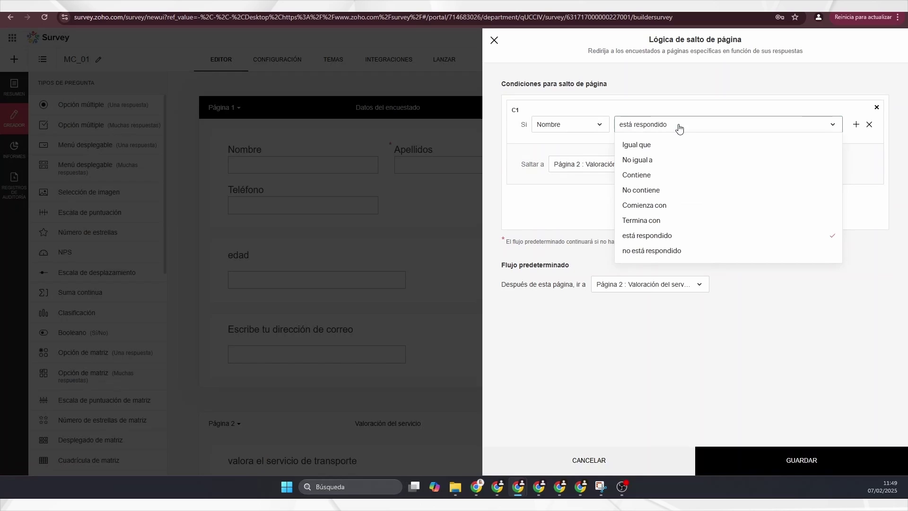
click(753, 306)
click(767, 450)
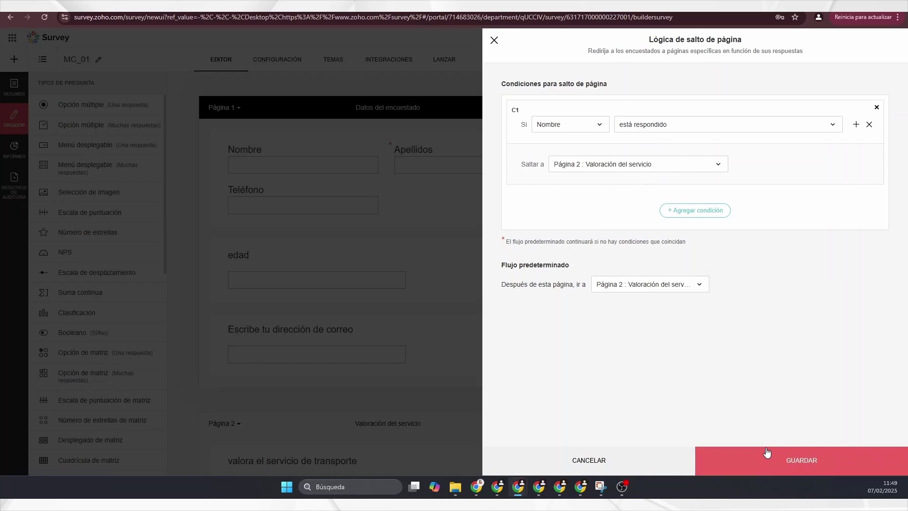
click(497, 40)
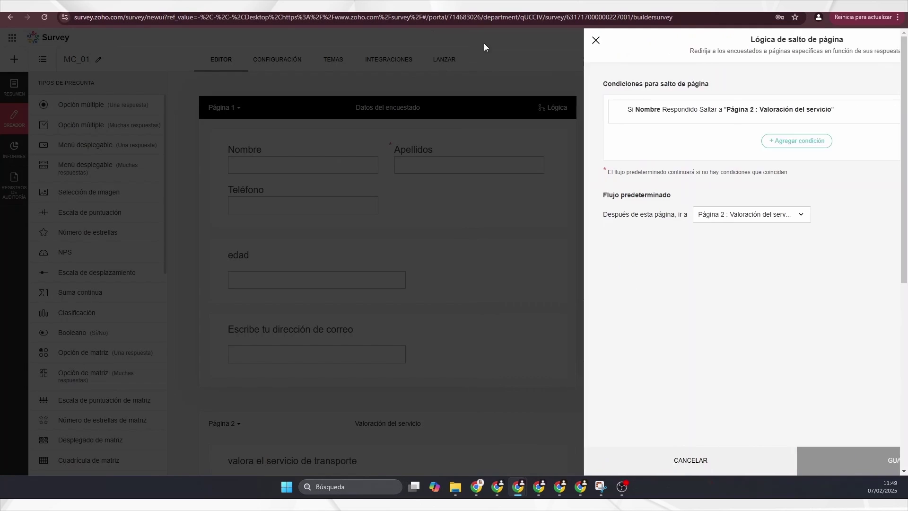
Open the contact information question on page 1 and enable Pre-rellenar respuesta in its advanced options
click(449, 142)
scroll(615, 348, down, 1)
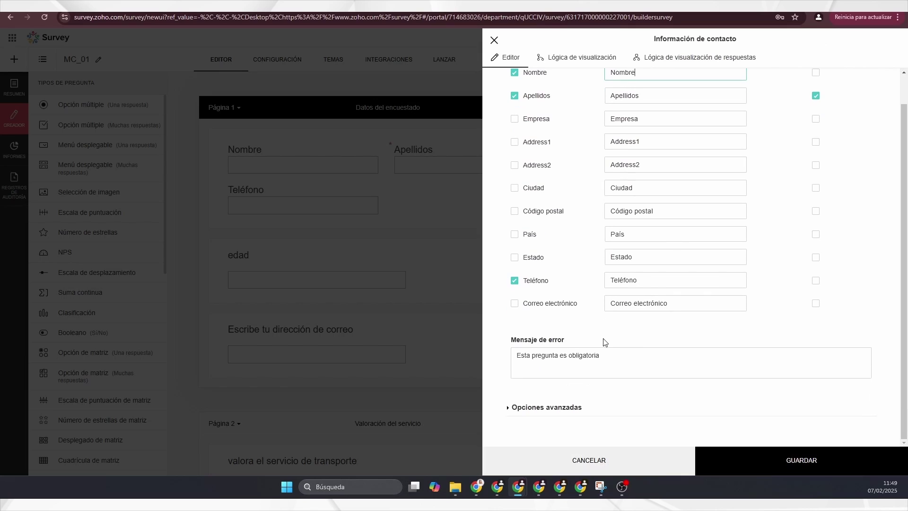
click(549, 407)
scroll(544, 398, down, 2)
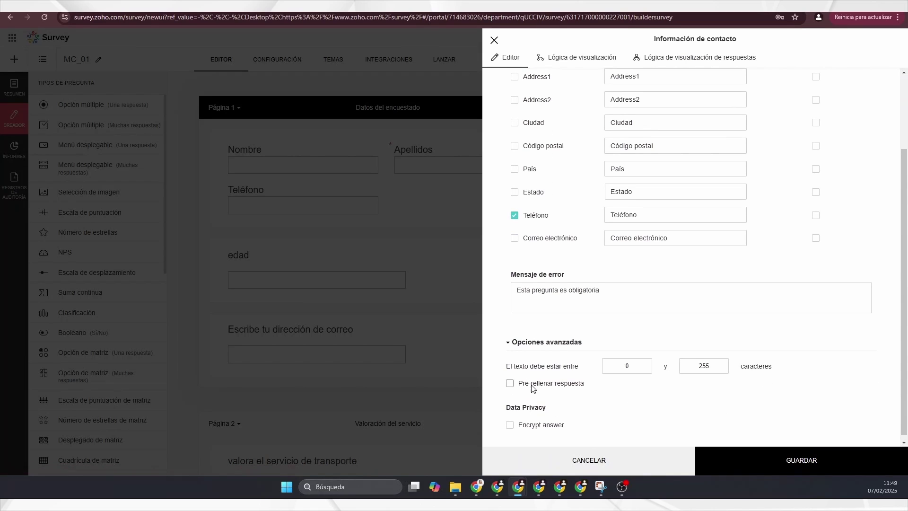
click(539, 380)
scroll(539, 384, down, 1)
Prefill the Nombre label from the URL parameter nombre and save the contact question
click(582, 374)
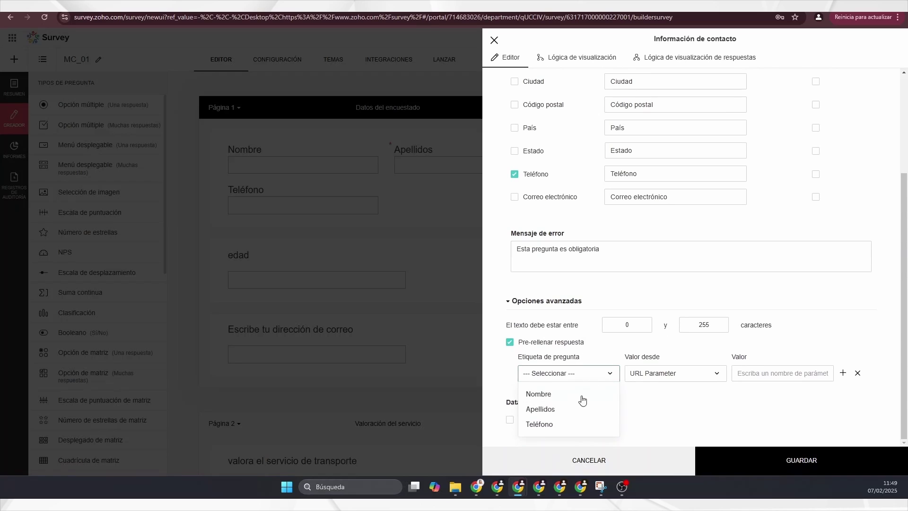
click(755, 372)
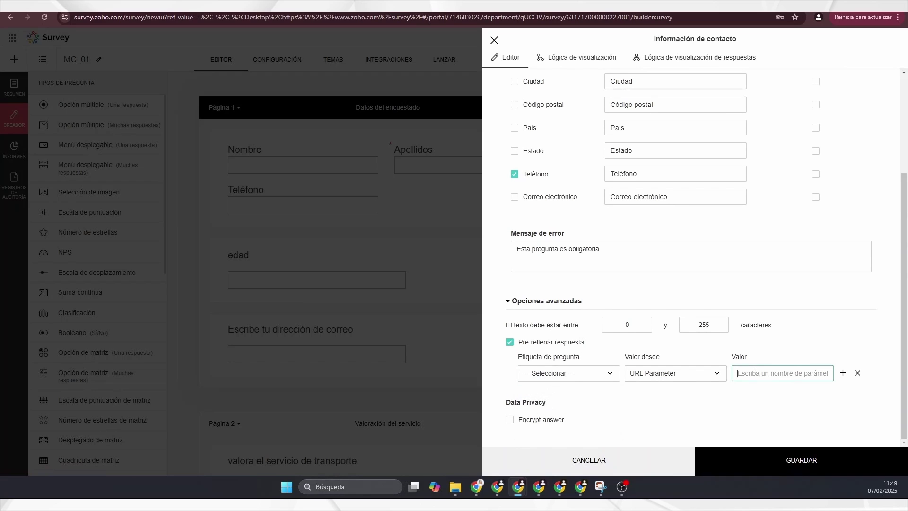
text(nombre)
click(770, 458)
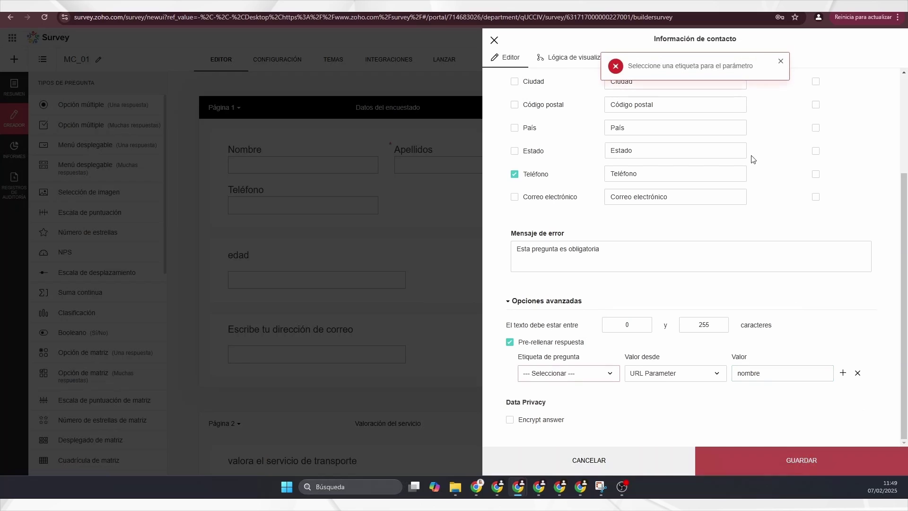
click(587, 379)
click(574, 397)
click(791, 467)
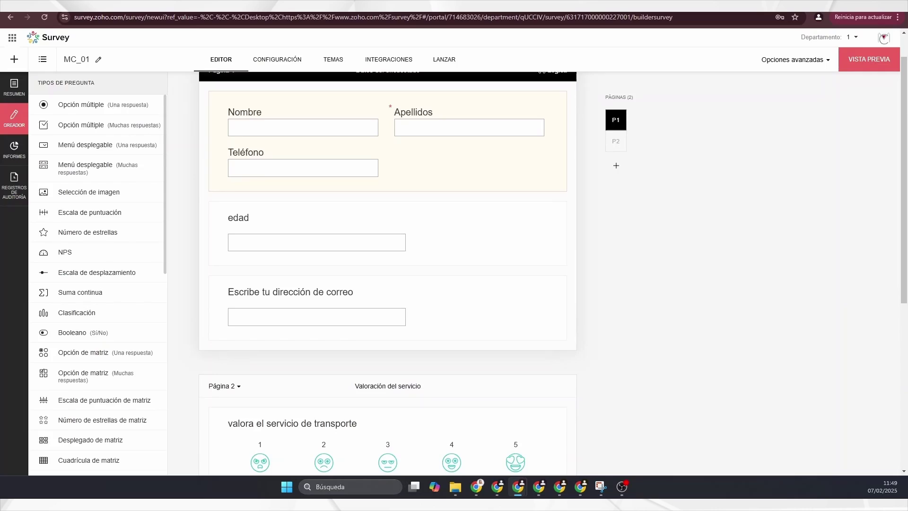
Reload the public survey with ?nombre= and a first name added to its URL, accept the terms and start the survey
click(266, 5)
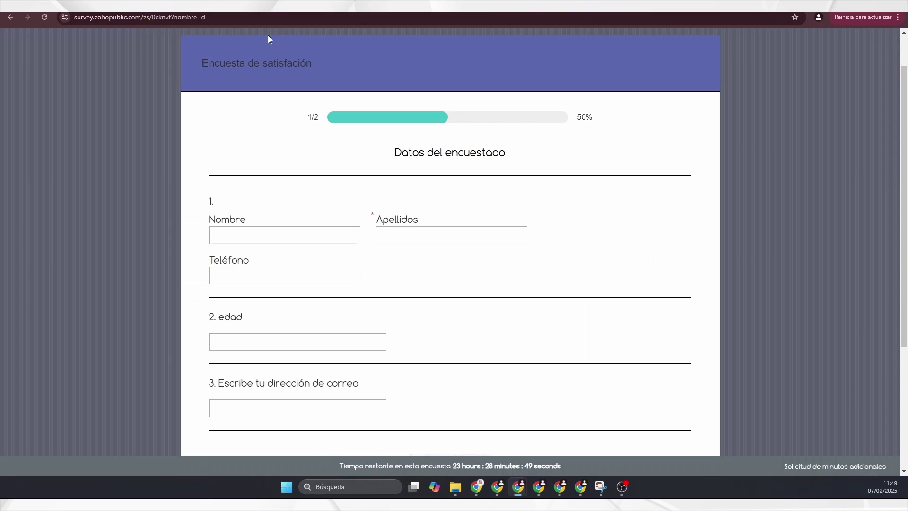
click(10, 17)
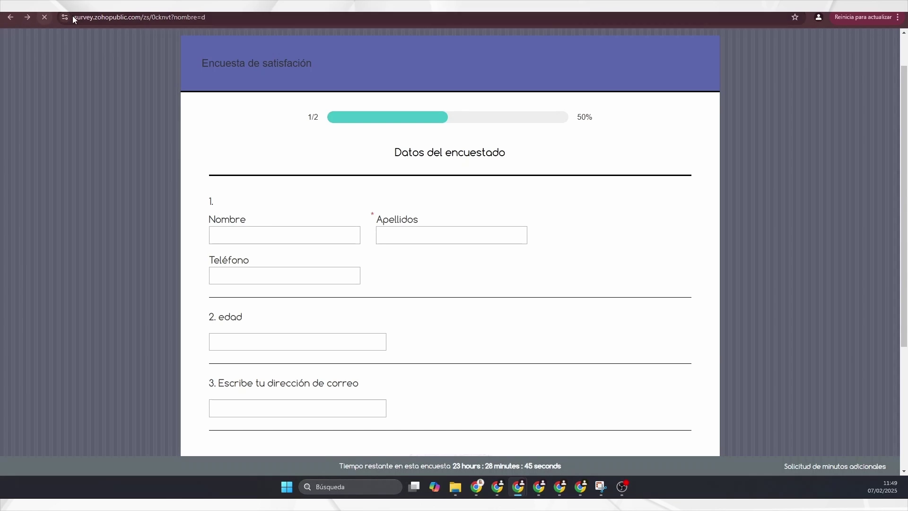
click(486, 309)
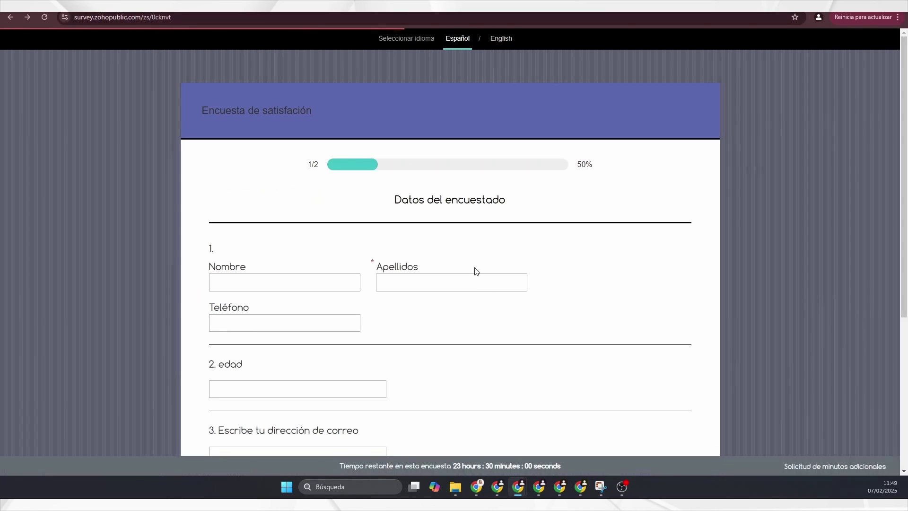
click(260, 17)
text(?nom)
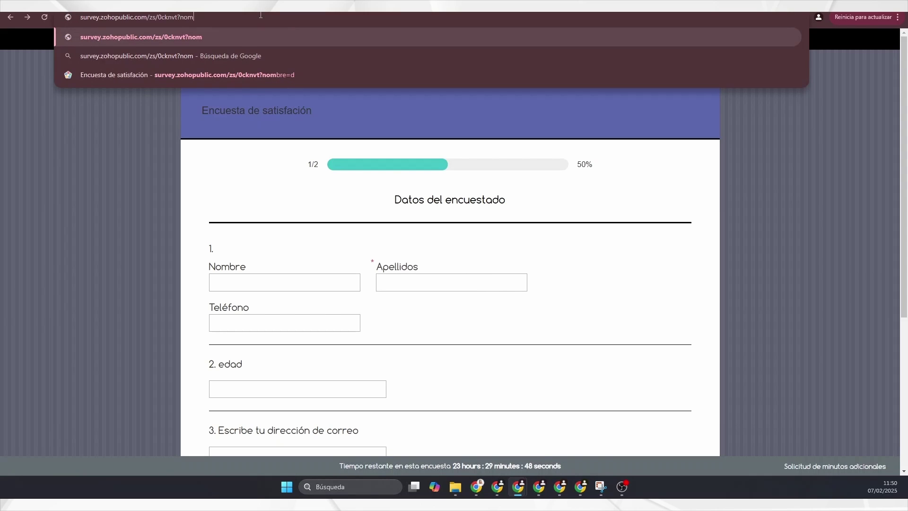
text(bre=d)
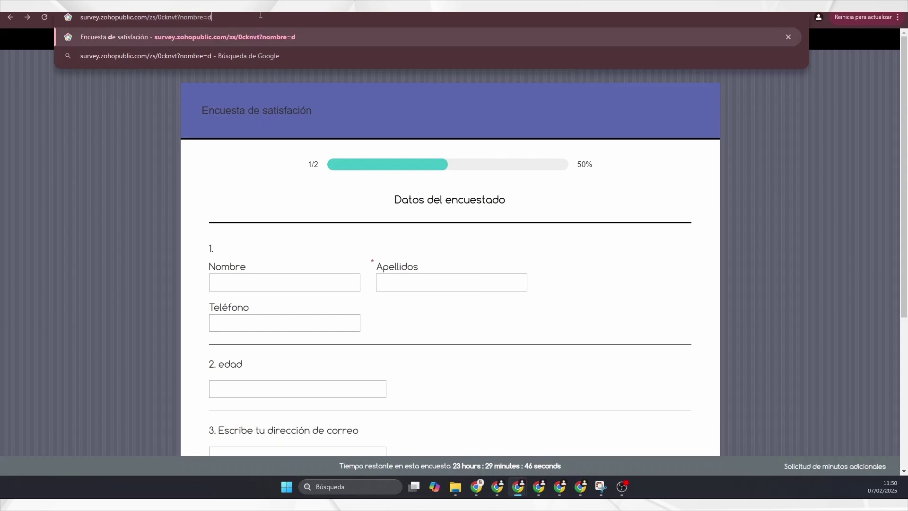
text(iana)
key(Return)
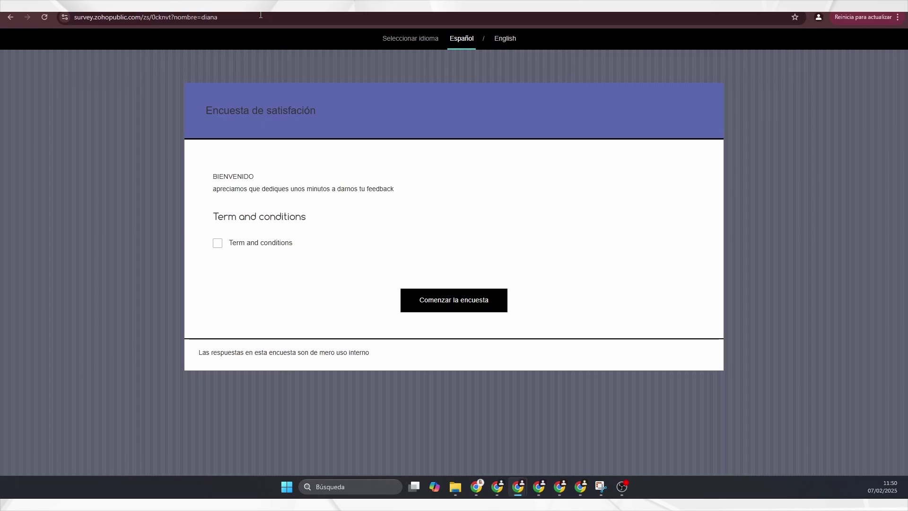
click(217, 243)
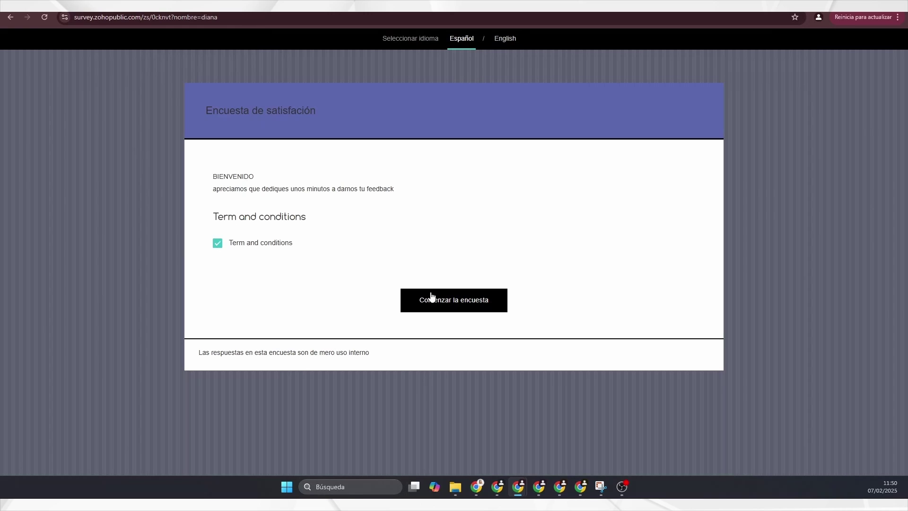
click(431, 301)
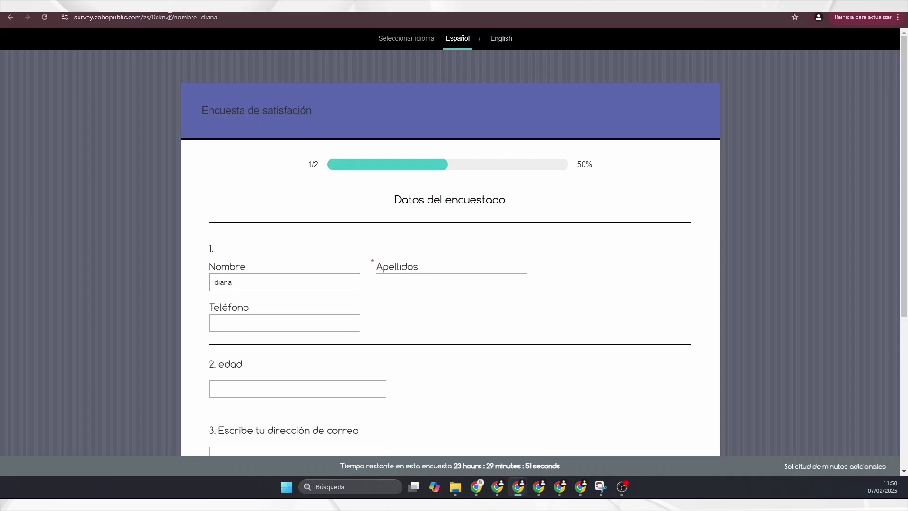
Compare the nombre parameter in the survey URL with the prefilled Nombre field and look over the first page
drag(195, 17, 245, 16)
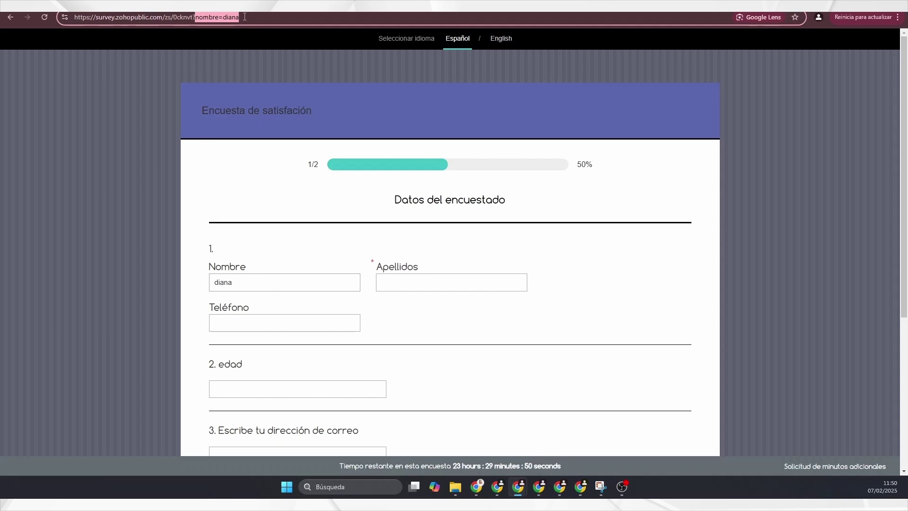
click(262, 281)
scroll(256, 233, down, 1)
scroll(262, 235, down, 4)
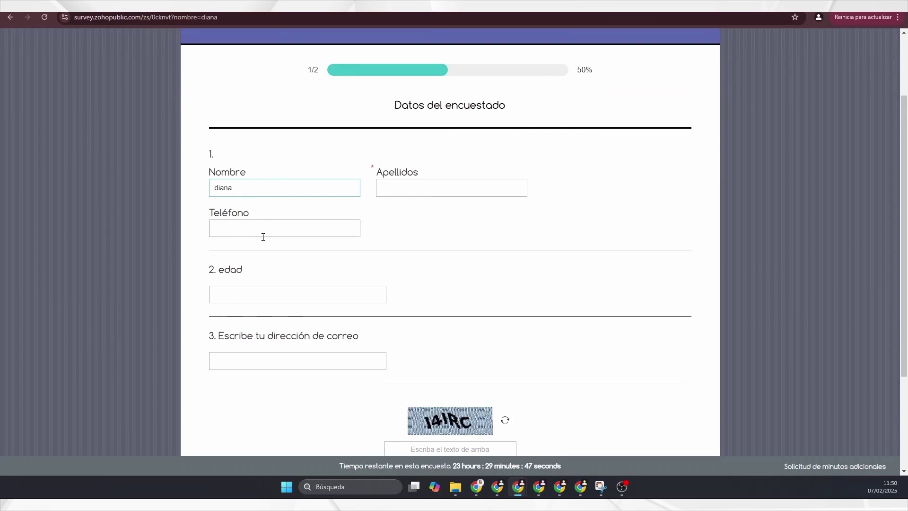
scroll(389, 208, up, 3)
Try to continue to the next survey page with the required Apellidos field left empty
click(407, 192)
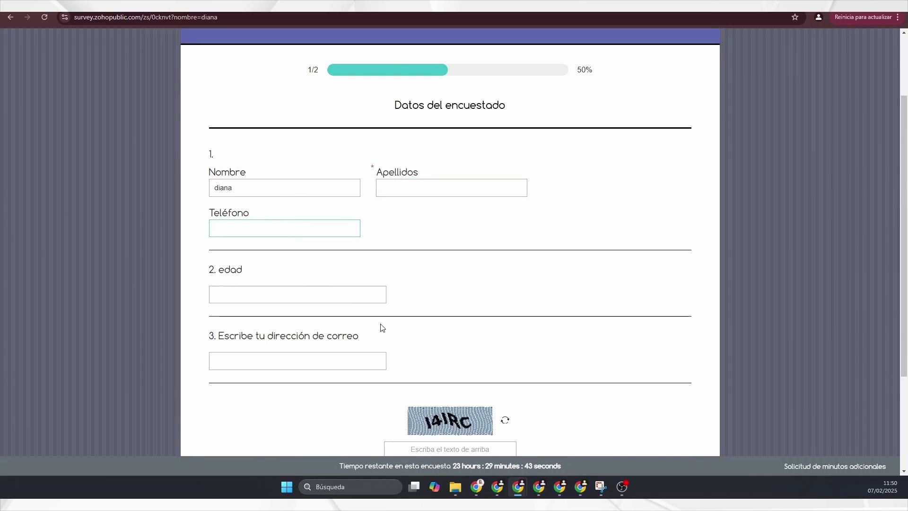
scroll(378, 326, down, 3)
click(450, 350)
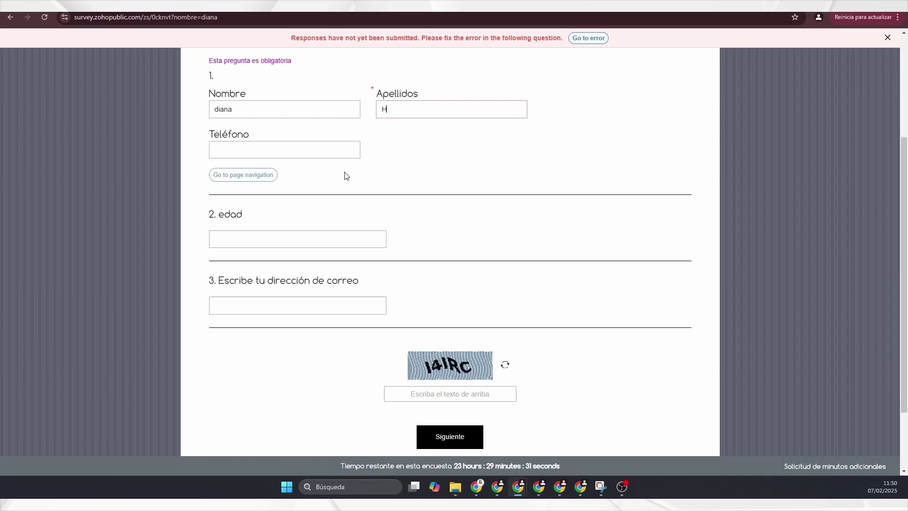
Enter the CAPTCHA text on the Datos del encuestado page and continue to the next page
scroll(333, 210, down, 1)
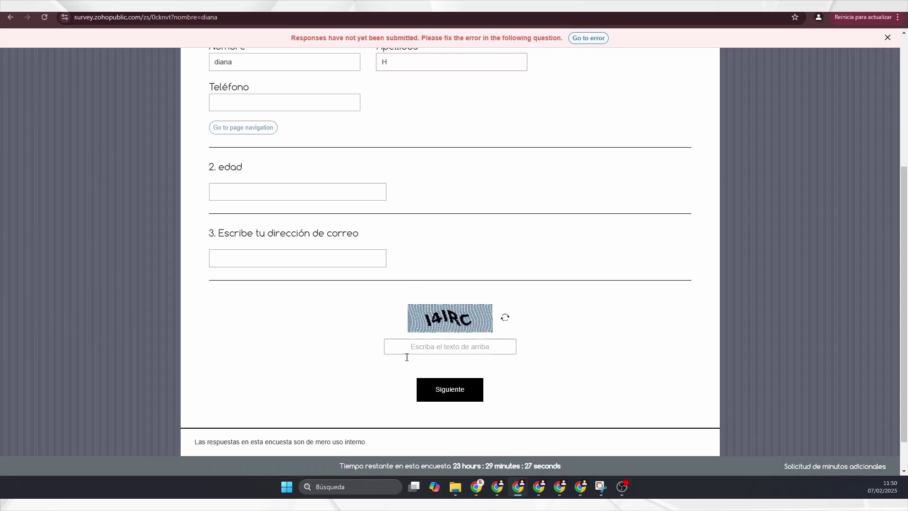
scroll(527, 383, down, 1)
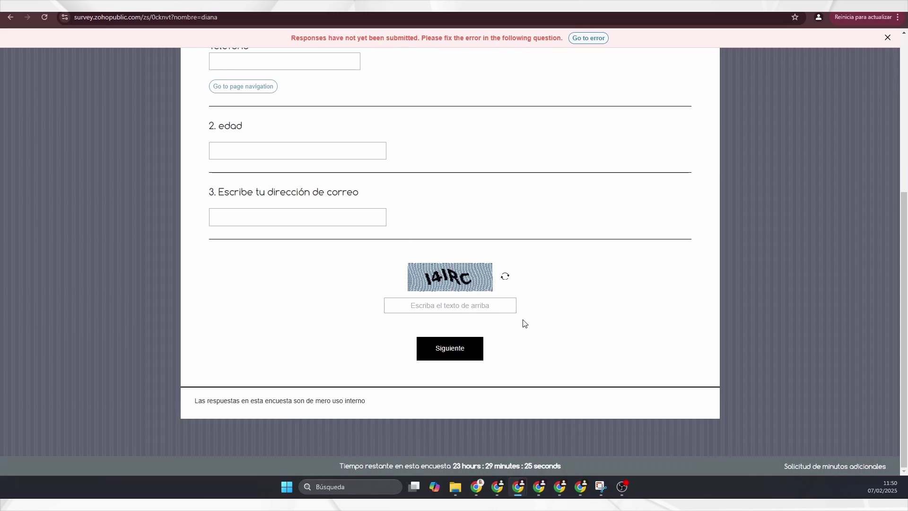
click(430, 310)
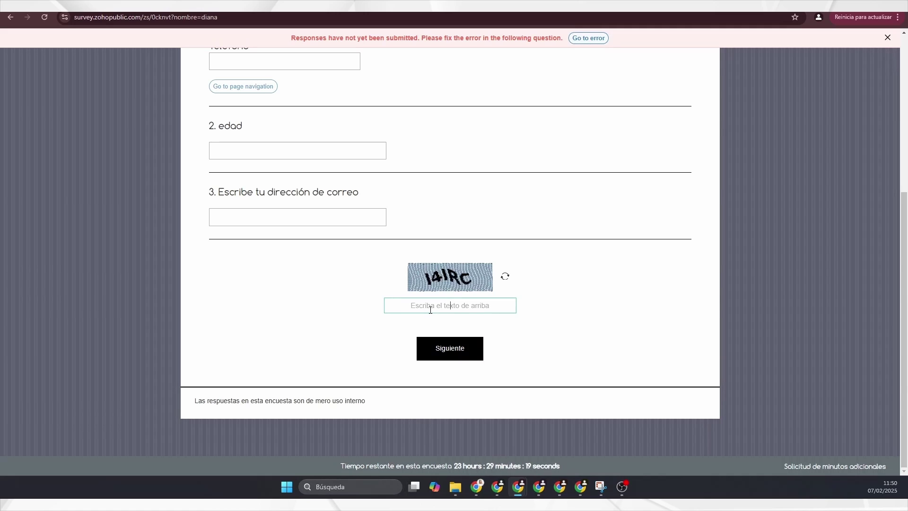
text(i4irc)
click(452, 358)
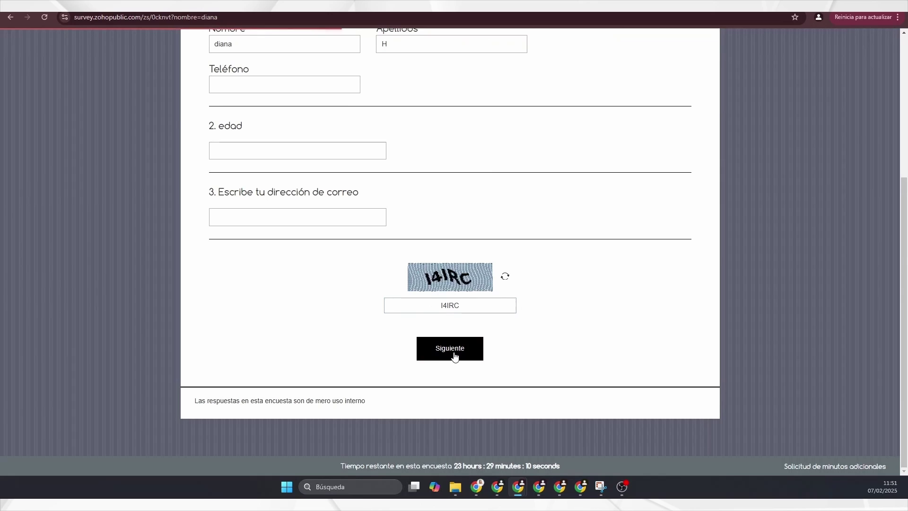
Rate the transport service 4 on the Valoración del servicio page and submit the survey
scroll(383, 253, down, 2)
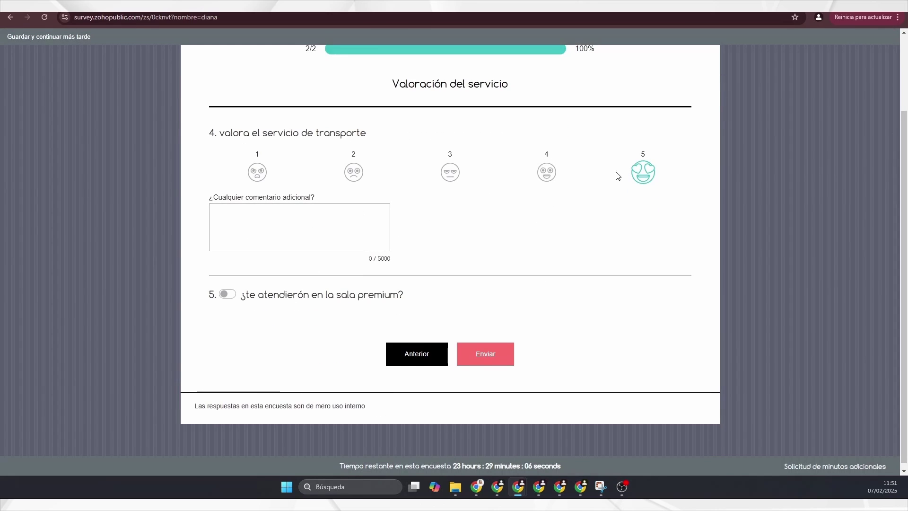
click(550, 178)
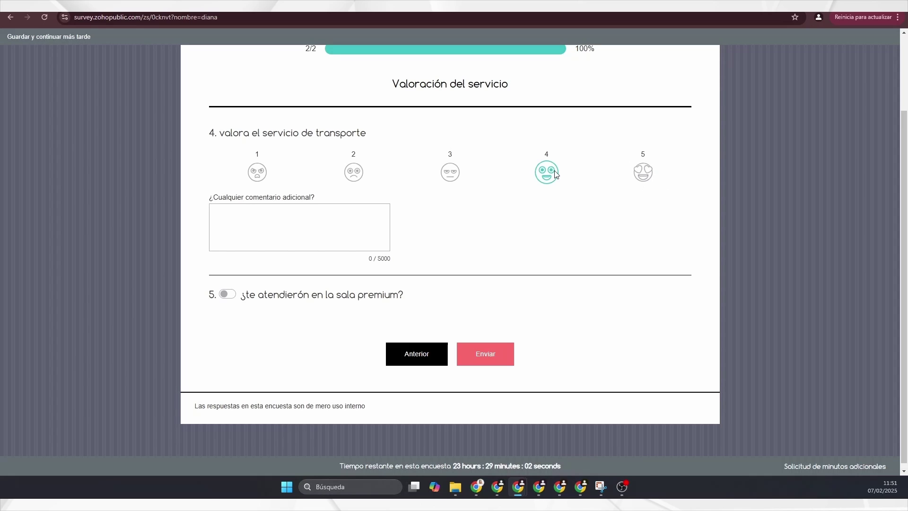
click(367, 248)
click(487, 352)
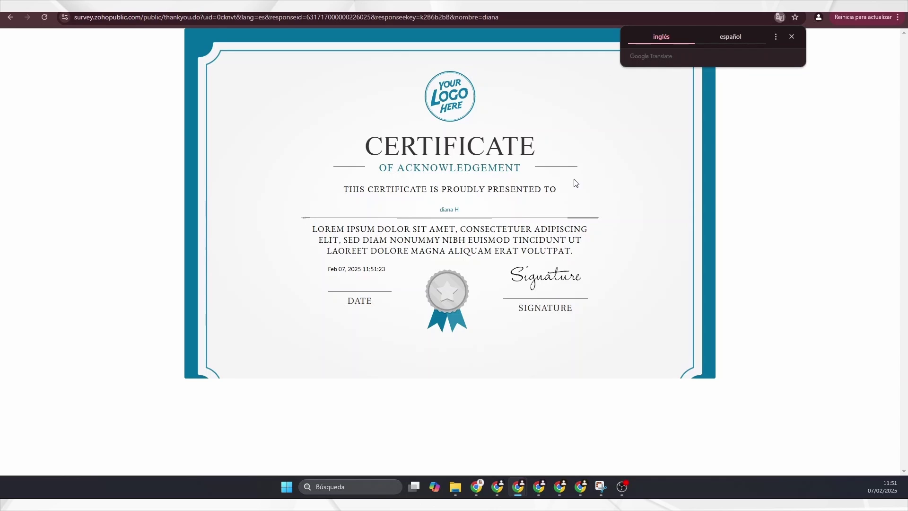
Check the recipient name and the date on the certificate of acknowledgement
click(446, 212)
triple_click(447, 212)
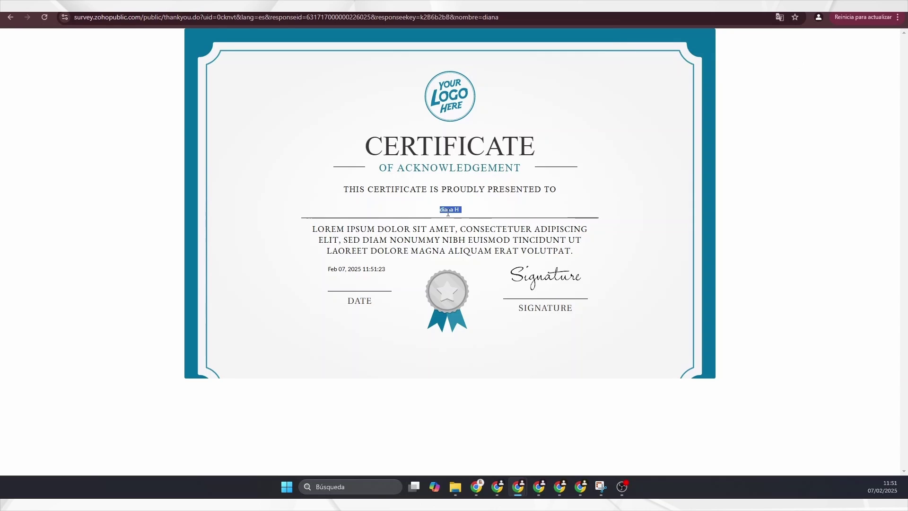
triple_click(358, 270)
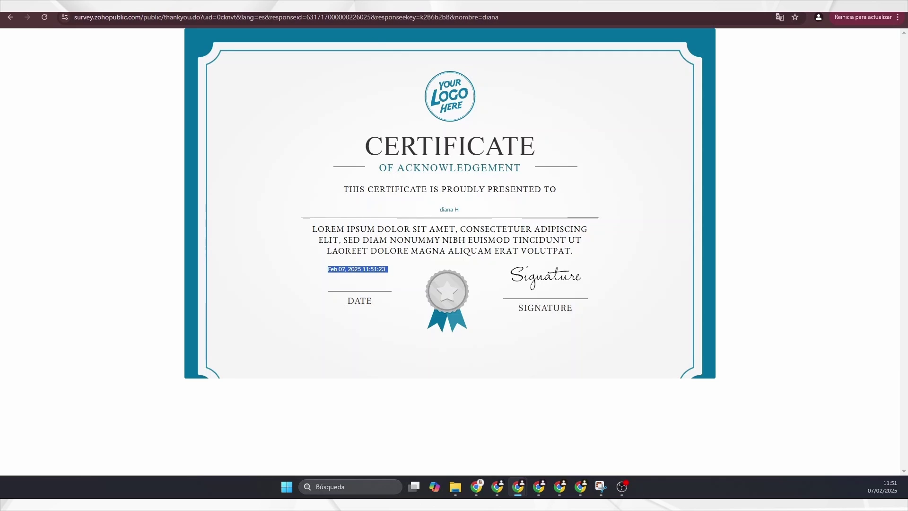
Return to the MC_01 survey editor and open its reports to review the response statistics
click(161, 7)
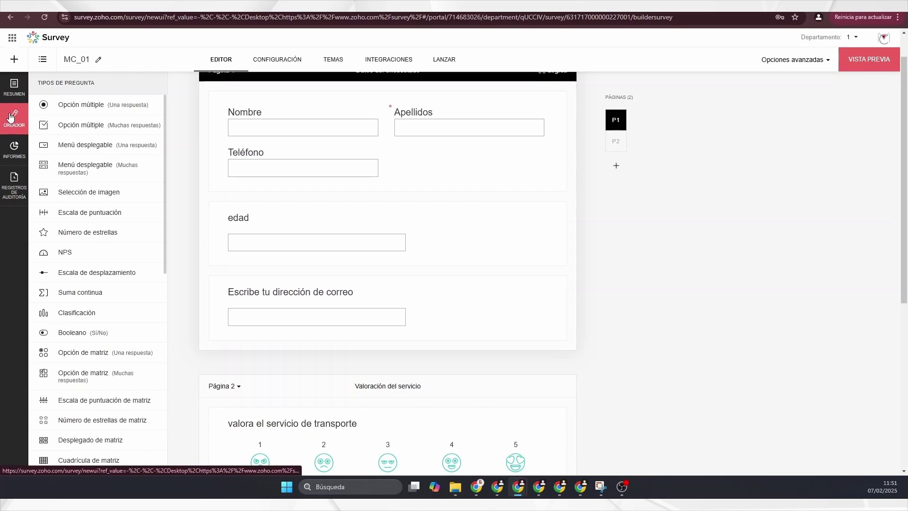
click(15, 154)
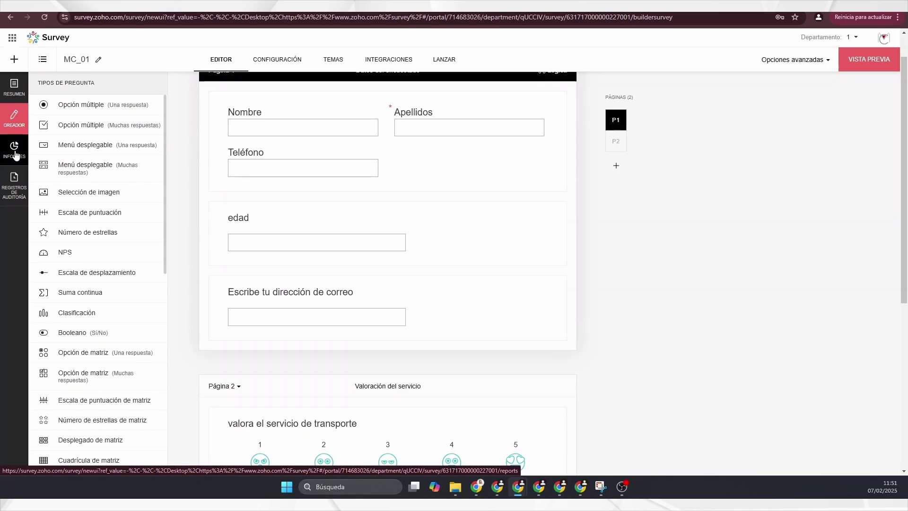
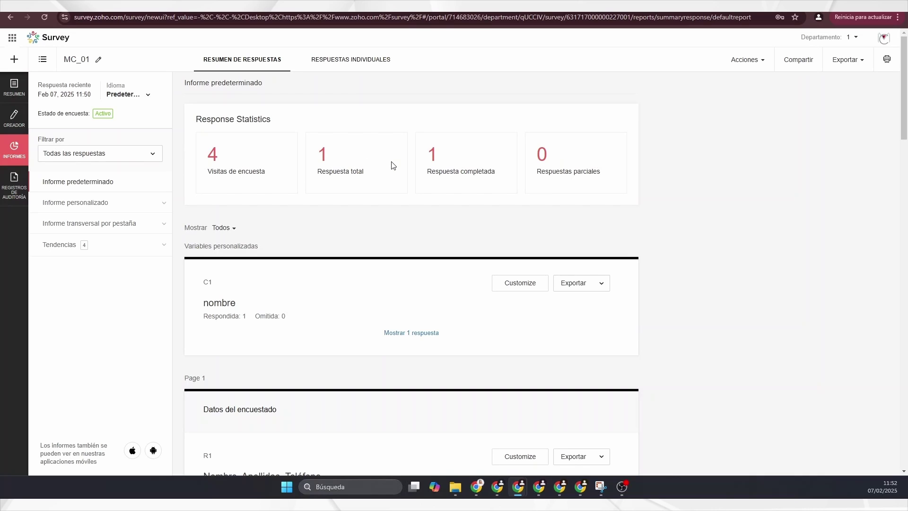
scroll(263, 168, down, 1)
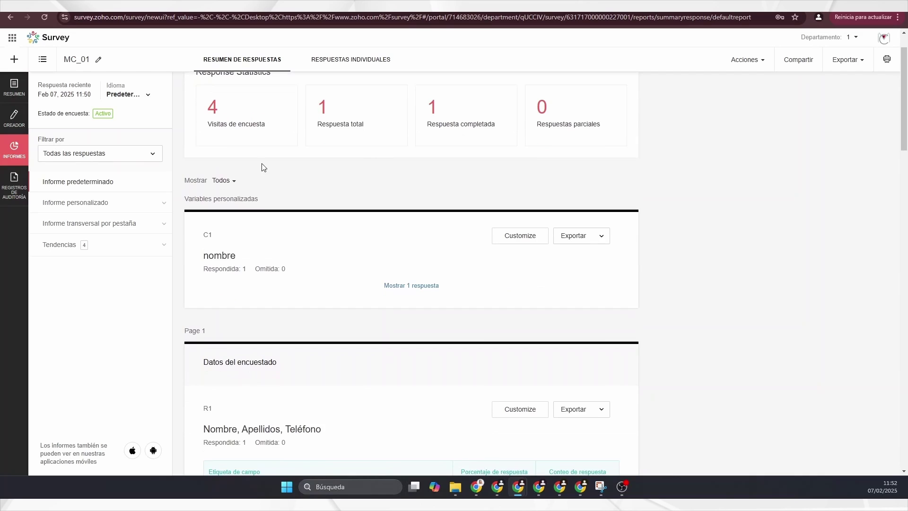
Filter the default report by Respuestas completadas and switch the filter to Respuestas de hoy
click(91, 158)
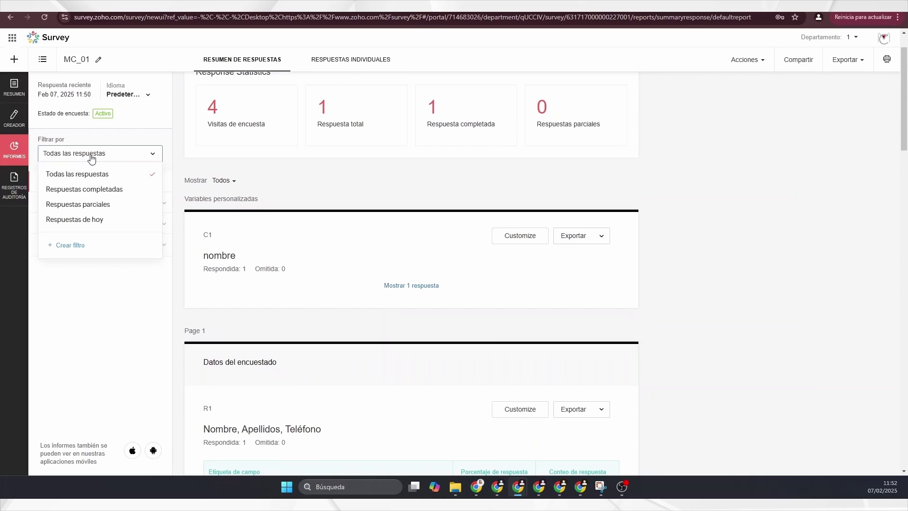
click(103, 189)
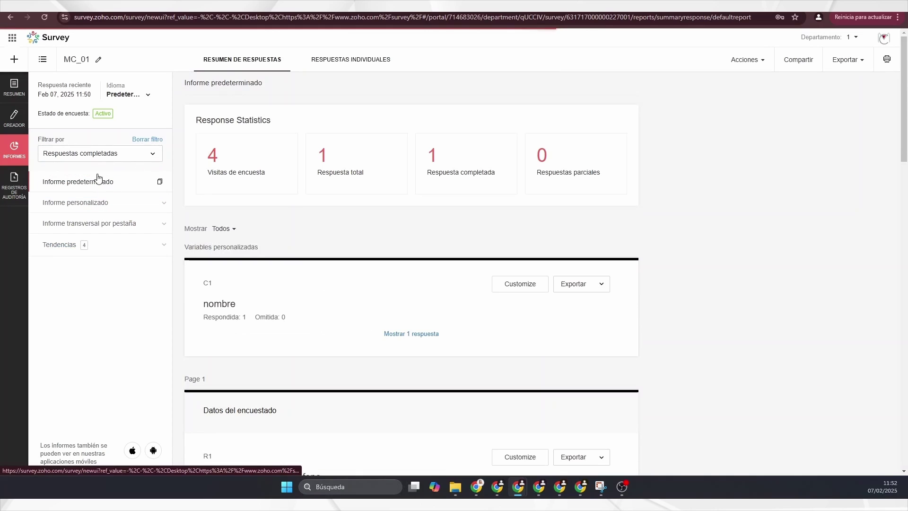
click(115, 156)
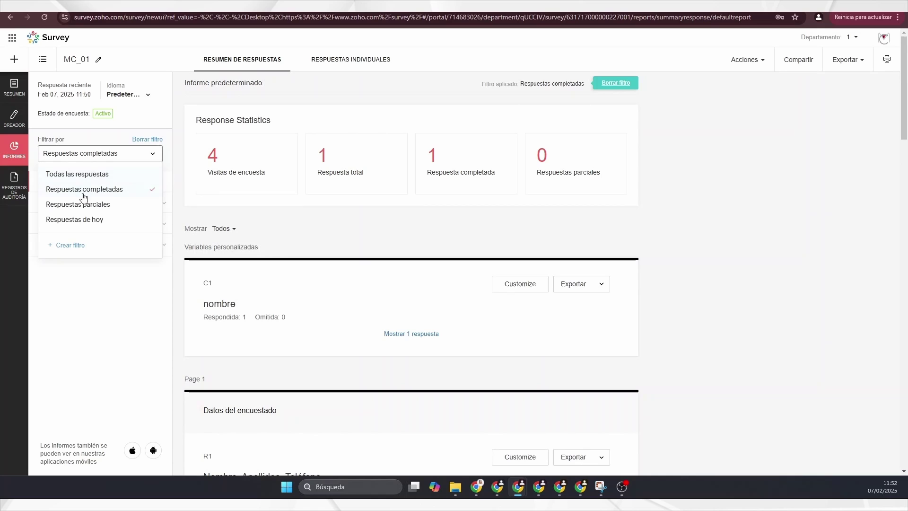
click(94, 225)
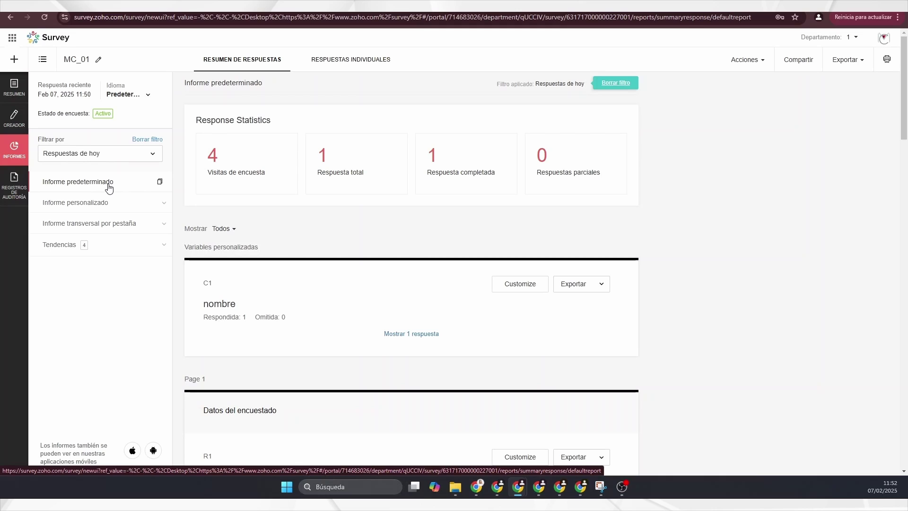
Start a new personalized report named MC_01 with all questions included
click(103, 204)
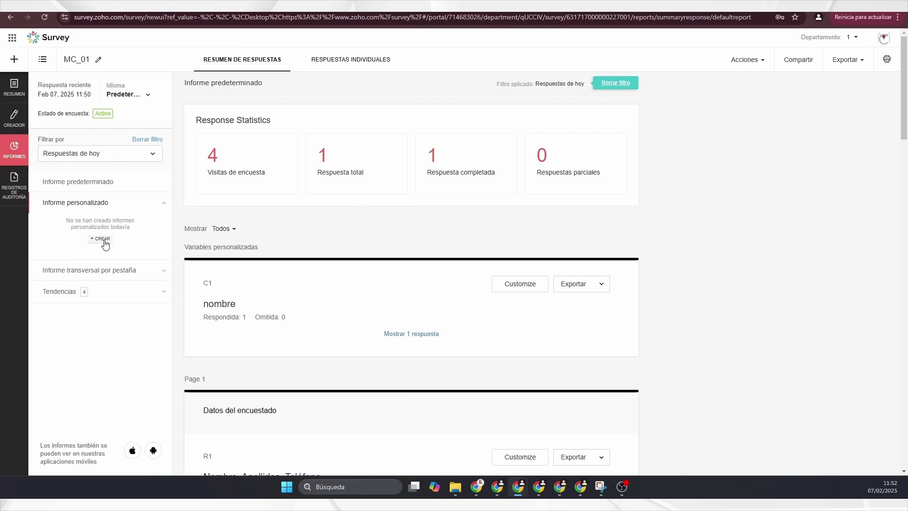
click(102, 239)
scroll(576, 198, down, 5)
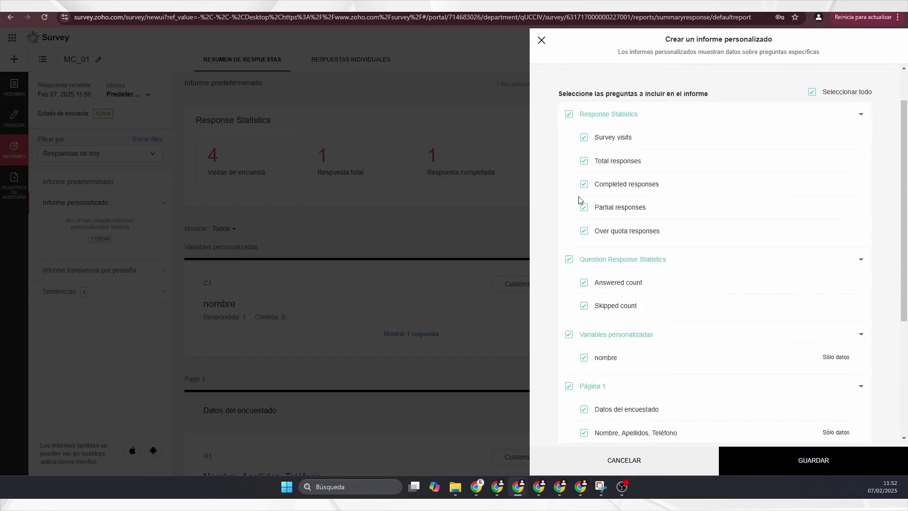
scroll(577, 222, up, 5)
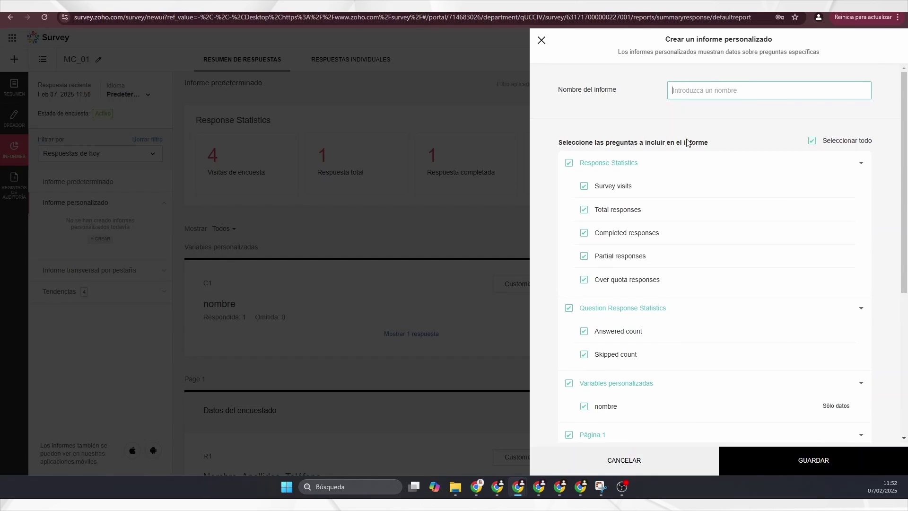
text(01)
Show "valora el servicio de transporte" as a pie chart and "¿te atendierón en la sala premium?" as an area chart
scroll(810, 156, down, 5)
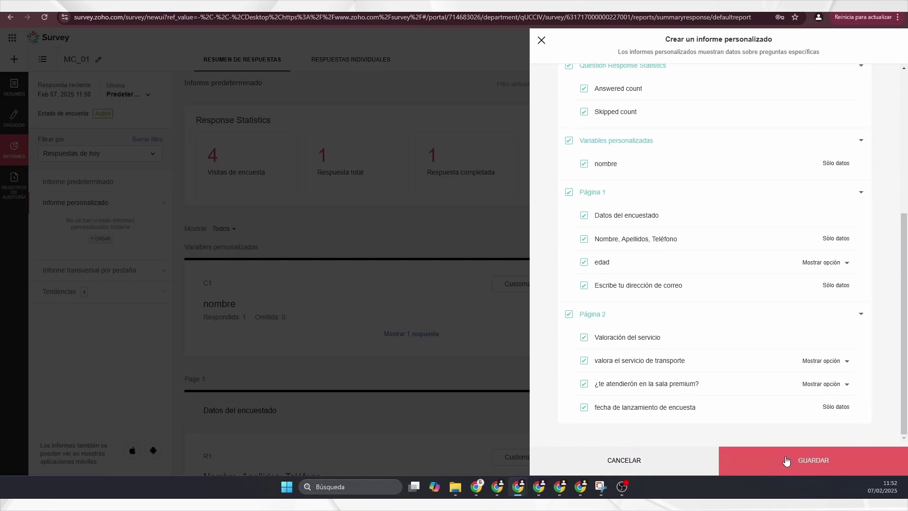
click(833, 363)
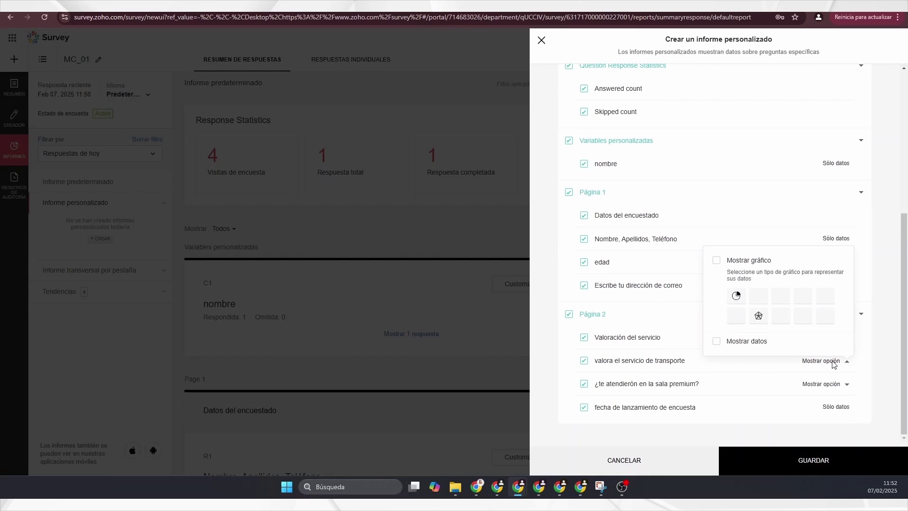
click(741, 299)
click(831, 386)
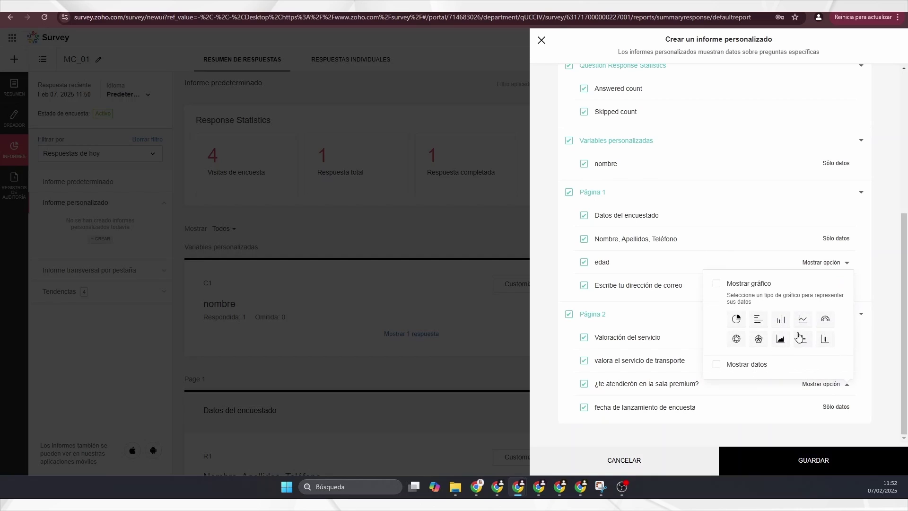
click(781, 339)
Show both data and statistics for the edad question and save the personalized report
click(841, 263)
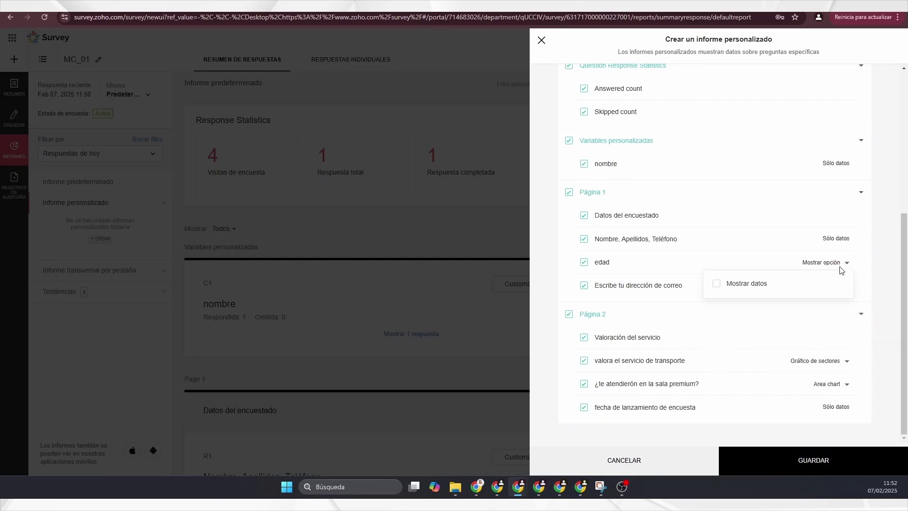
click(726, 283)
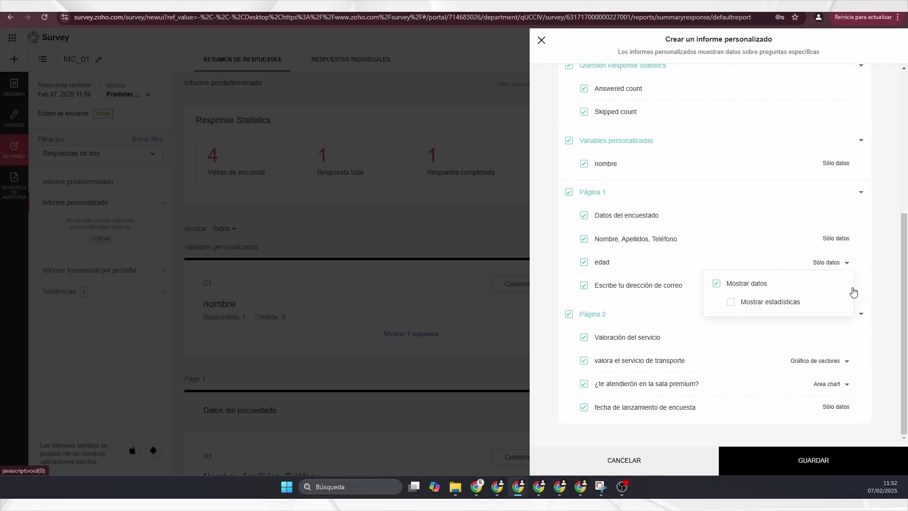
click(795, 304)
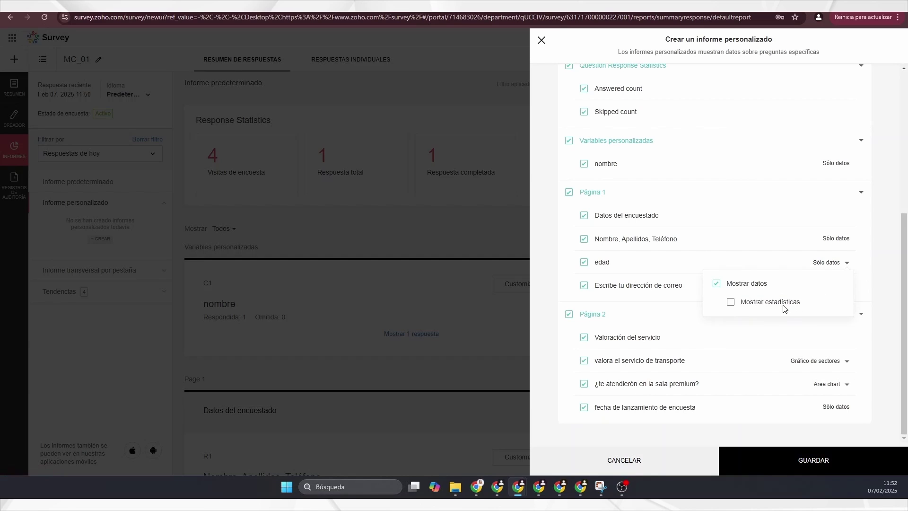
click(887, 261)
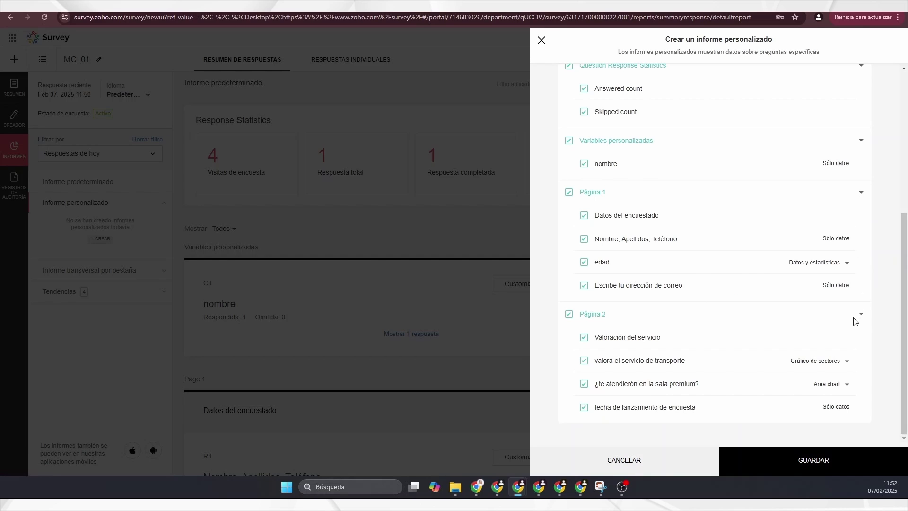
click(797, 458)
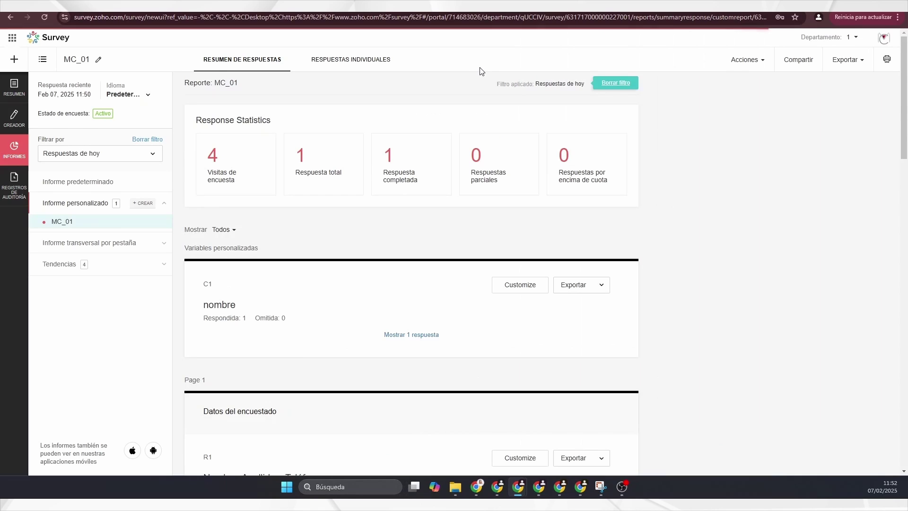
Review the MC_01 report, examining the transport rating pie chart and the premium lounge area chart
scroll(406, 197, down, 6)
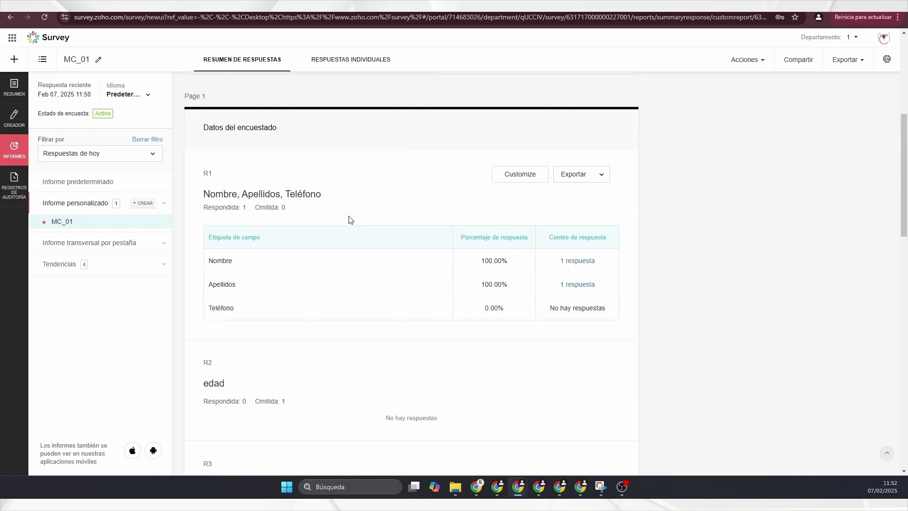
scroll(351, 220, down, 11)
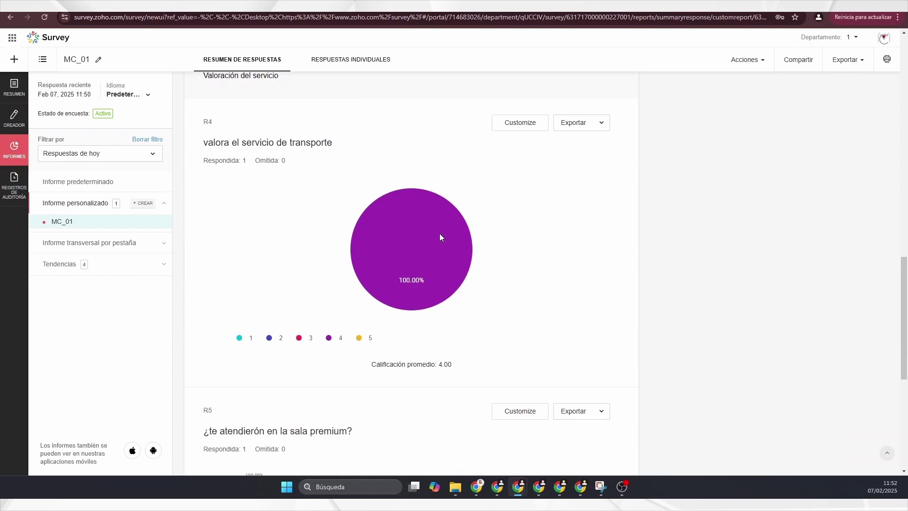
mouse_move(414, 255)
scroll(386, 273, down, 5)
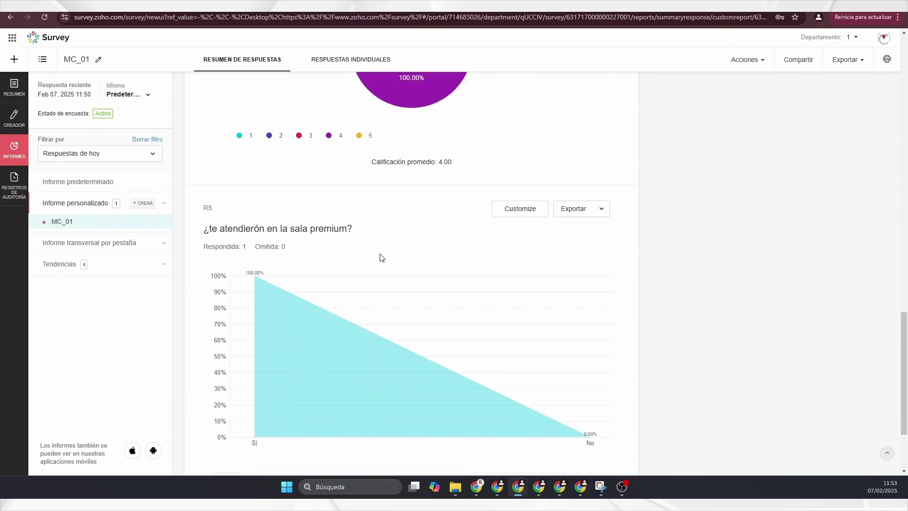
scroll(377, 367, down, 2)
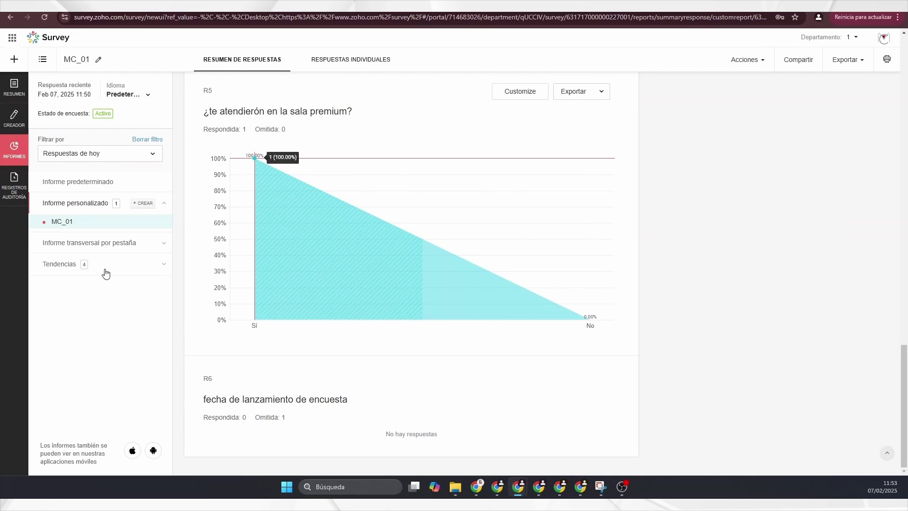
Start a cross-tab report named MC_02 with "valora el servicio de transporte" as the row axis question
click(104, 246)
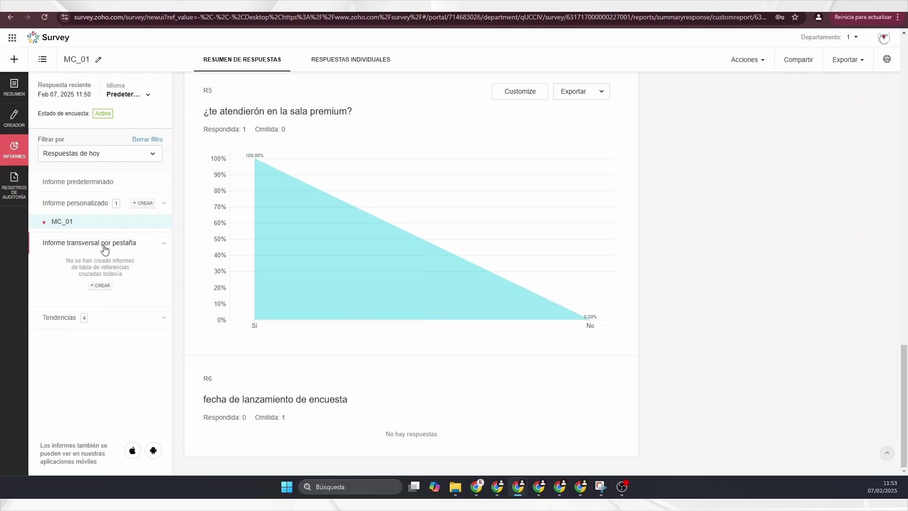
click(101, 287)
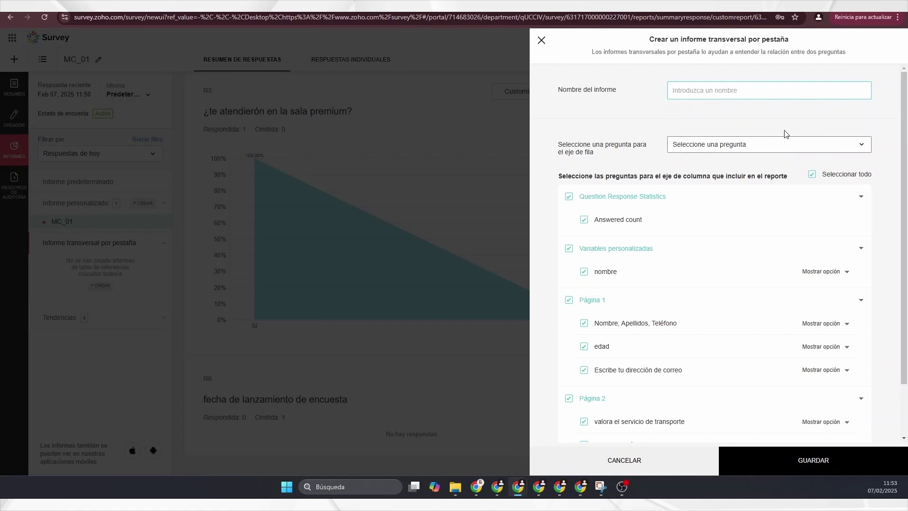
text(MC_02)
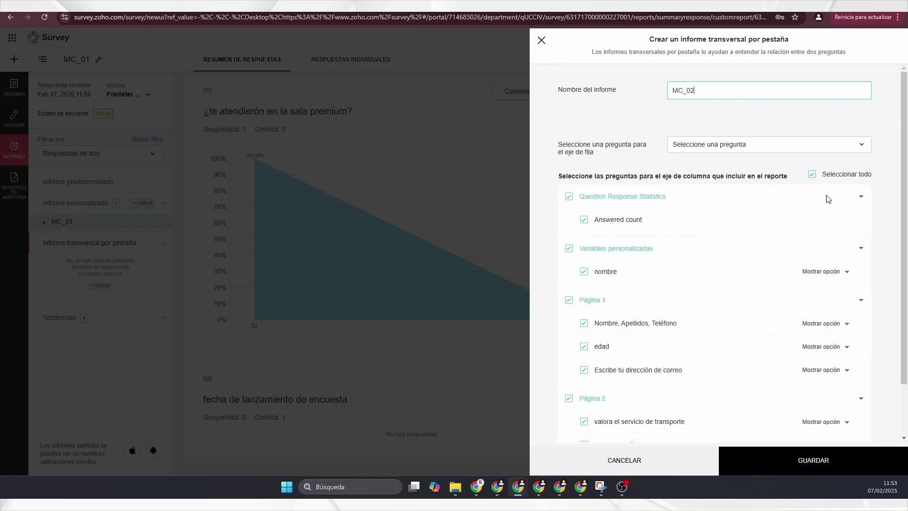
click(775, 146)
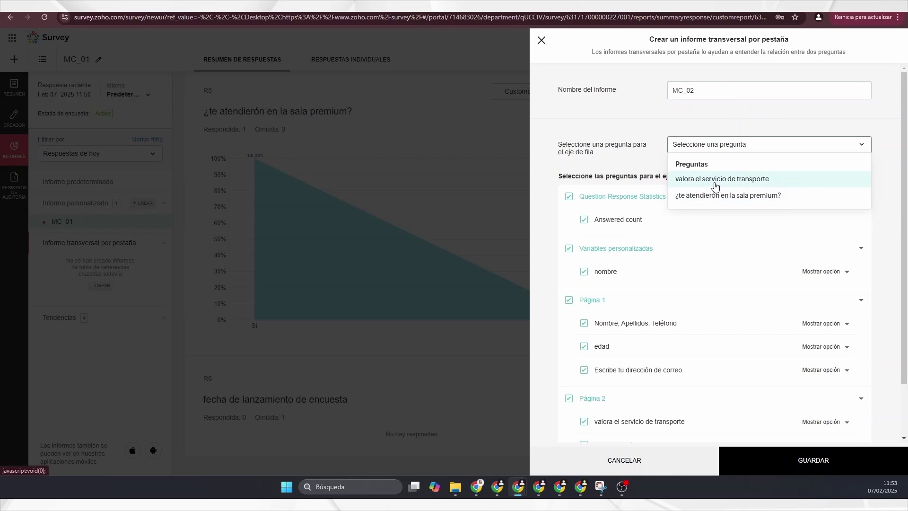
click(716, 186)
Show nombre as a Spider web chart and "¿te atendierón en la sala premium?" as Columna apilada
scroll(767, 210, down, 2)
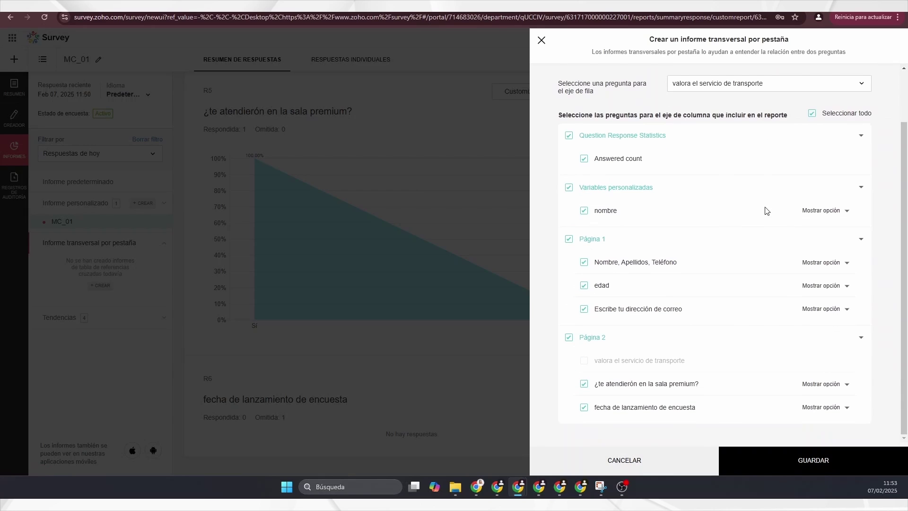
click(843, 212)
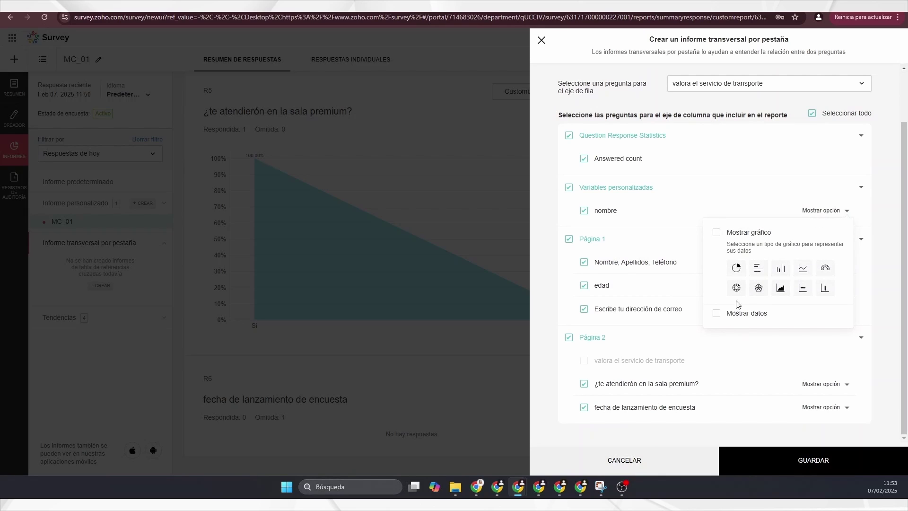
click(759, 287)
click(889, 246)
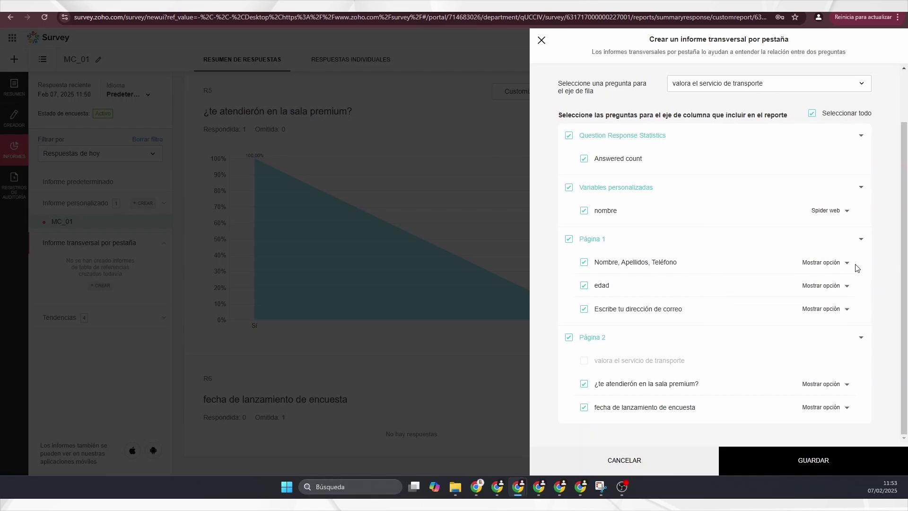
click(846, 384)
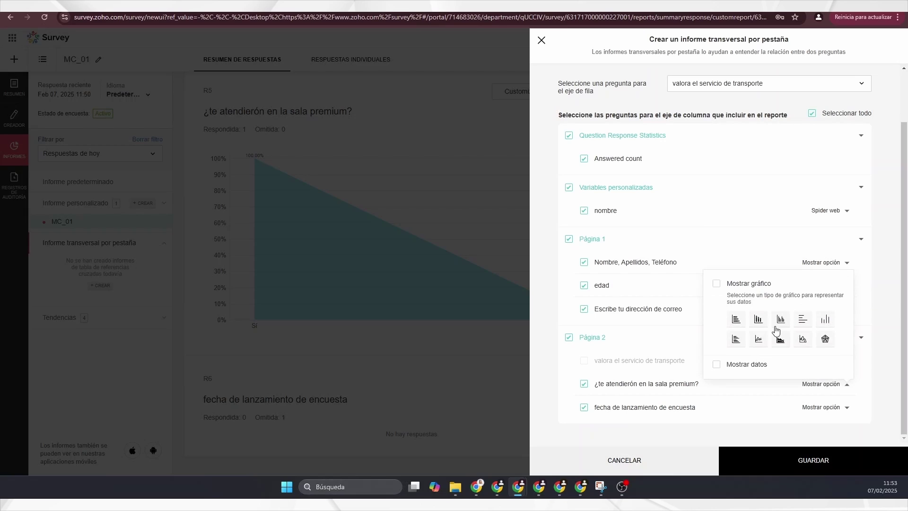
click(758, 319)
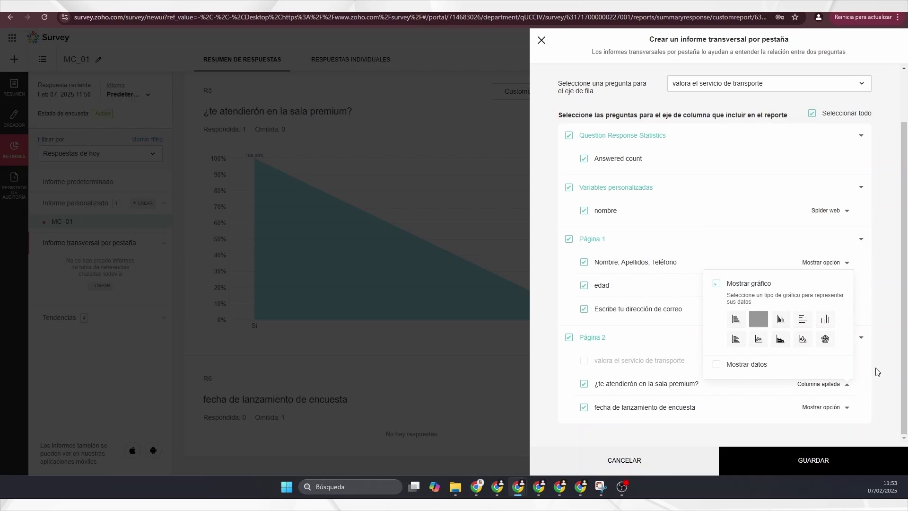
Show "fecha de lanzamiento de encuesta" as an area chart and save the cross-tab report
click(831, 411)
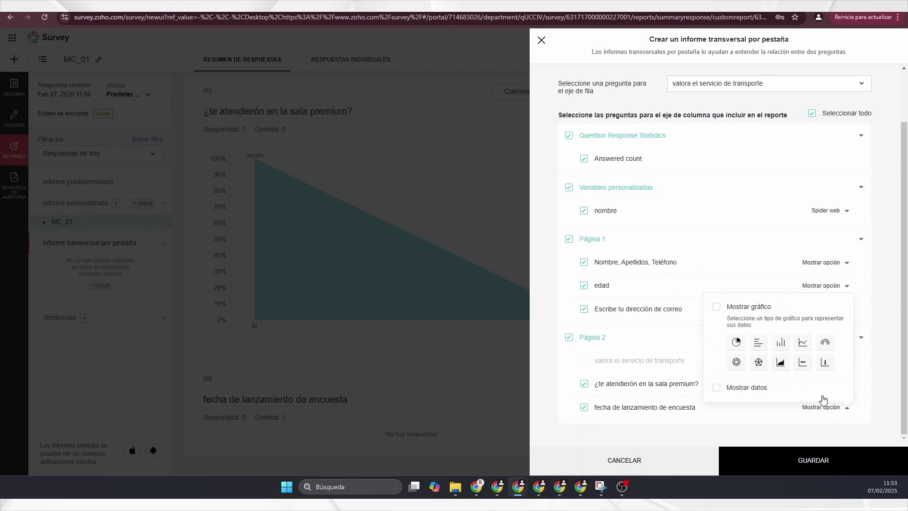
click(781, 362)
scroll(832, 354, up, 2)
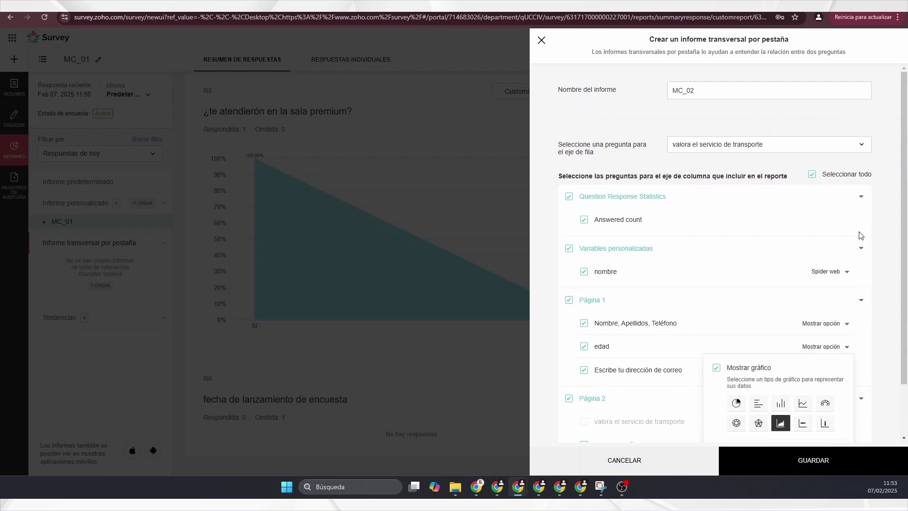
scroll(894, 303, down, 2)
click(810, 469)
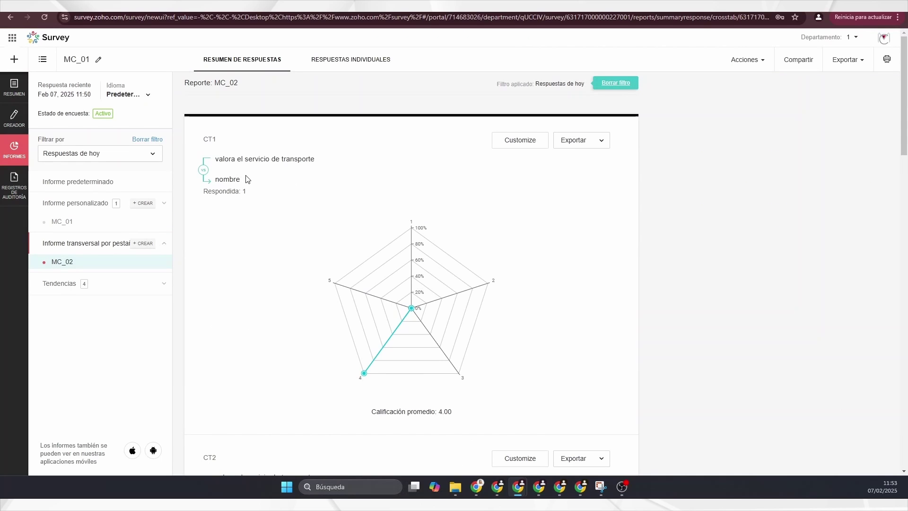
Examine the MC_02 cross-tab charts and tables comparing the transport rating with nombre, the contact fields, edad and the e-mail question
scroll(348, 194, down, 4)
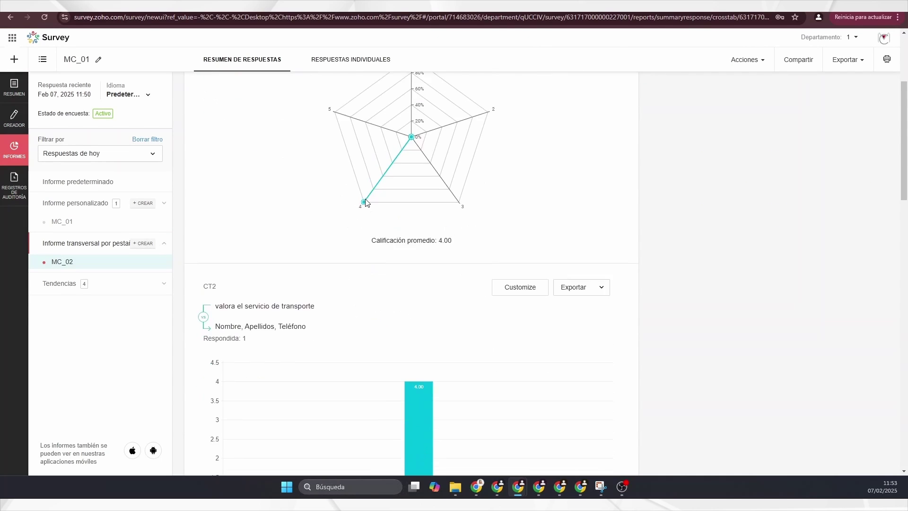
scroll(367, 207, up, 4)
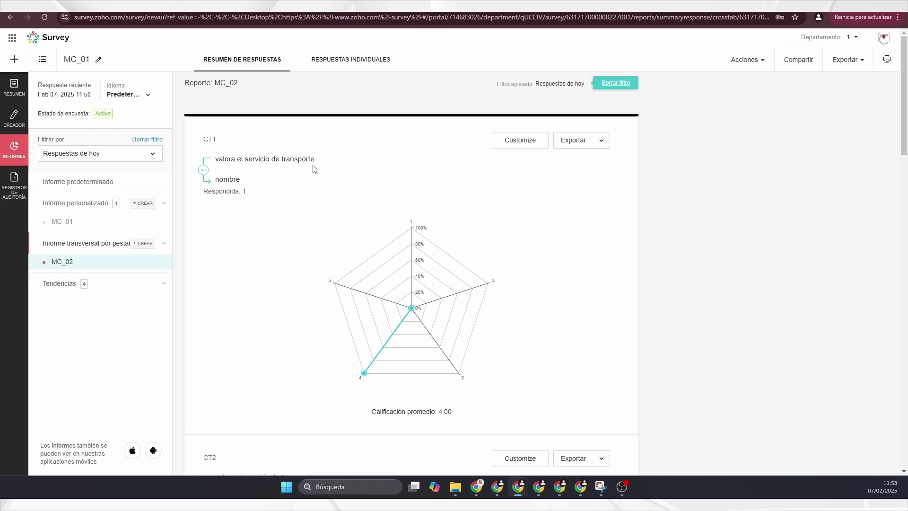
scroll(314, 172, down, 7)
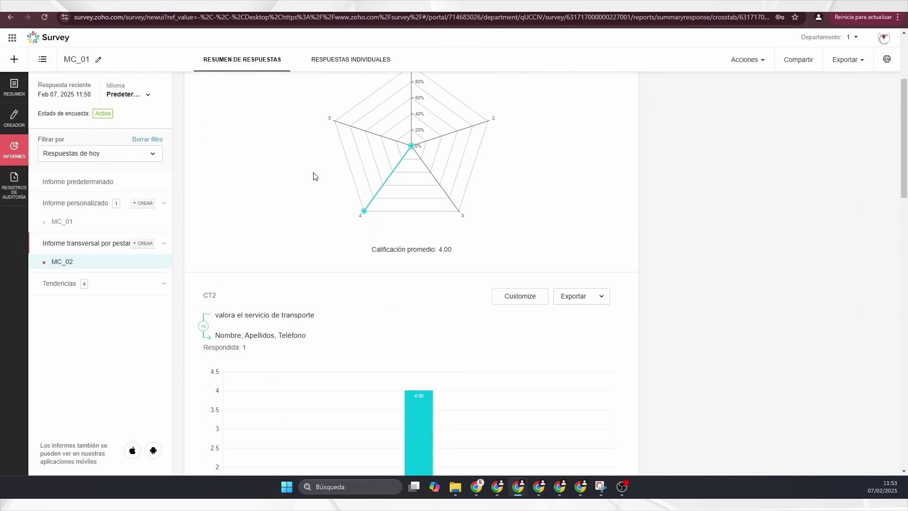
scroll(314, 175, down, 3)
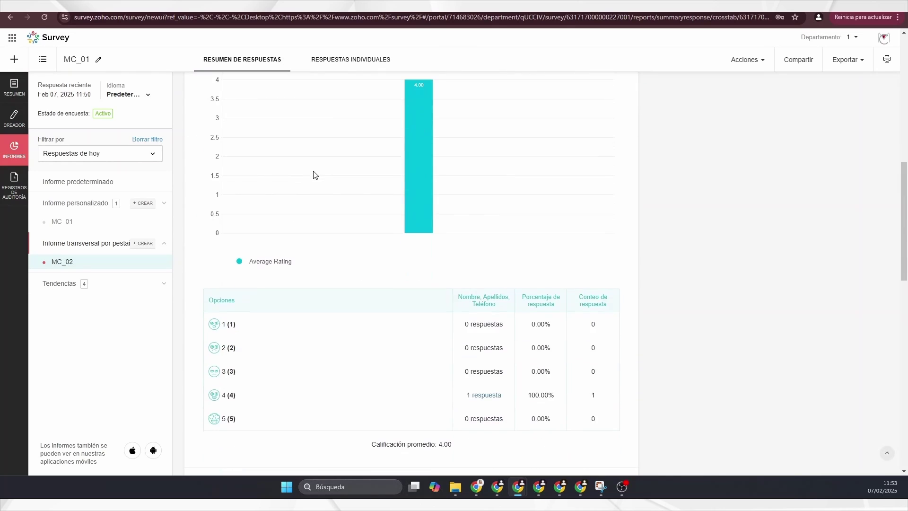
scroll(314, 175, down, 5)
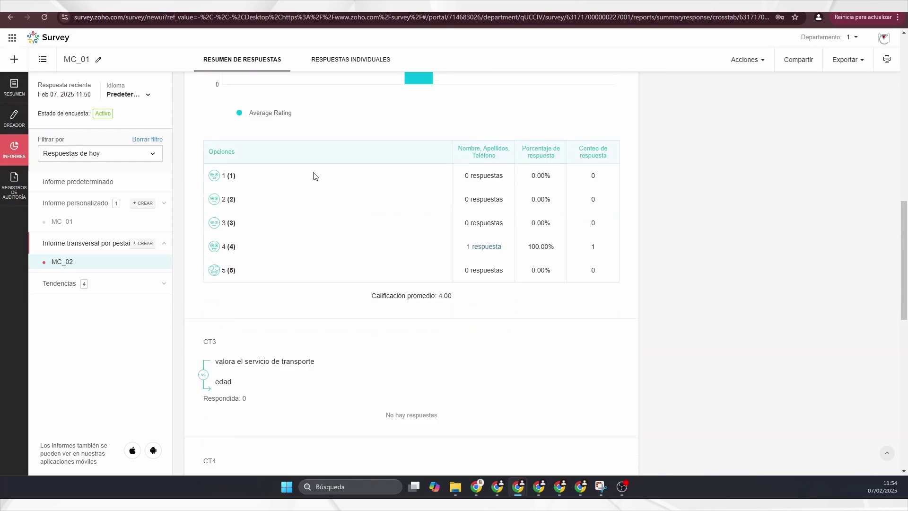
scroll(333, 188, up, 4)
scroll(324, 189, down, 7)
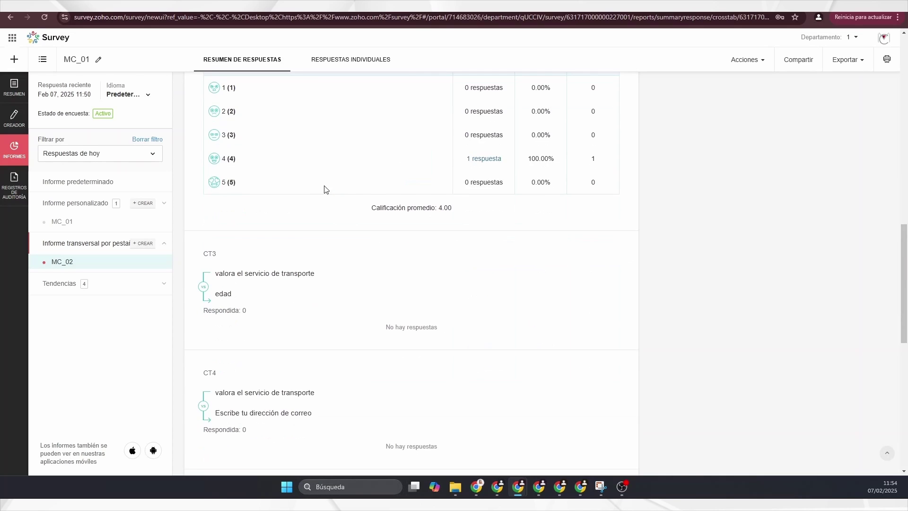
scroll(308, 203, up, 2)
scroll(332, 210, up, 15)
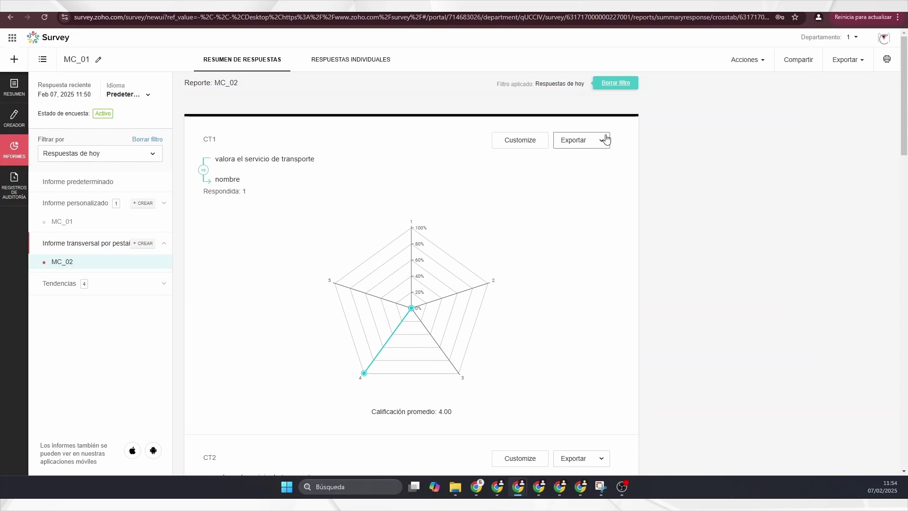
Start a trend report for a specific time period from 07 Feb, 2025 to 28 Feb, 2025
click(109, 285)
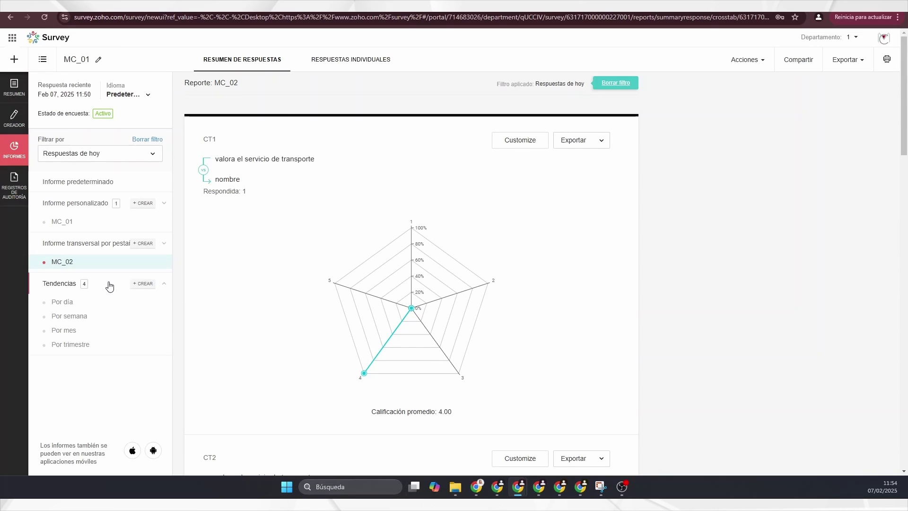
click(69, 307)
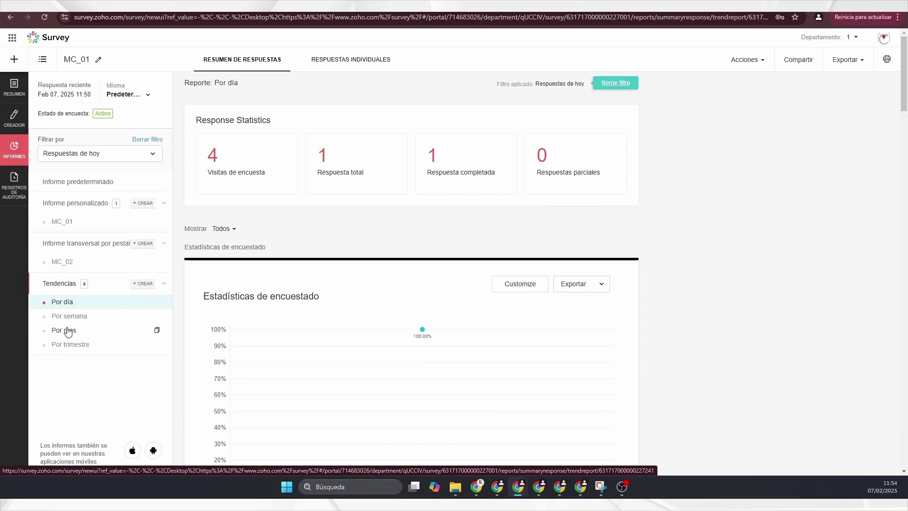
click(143, 285)
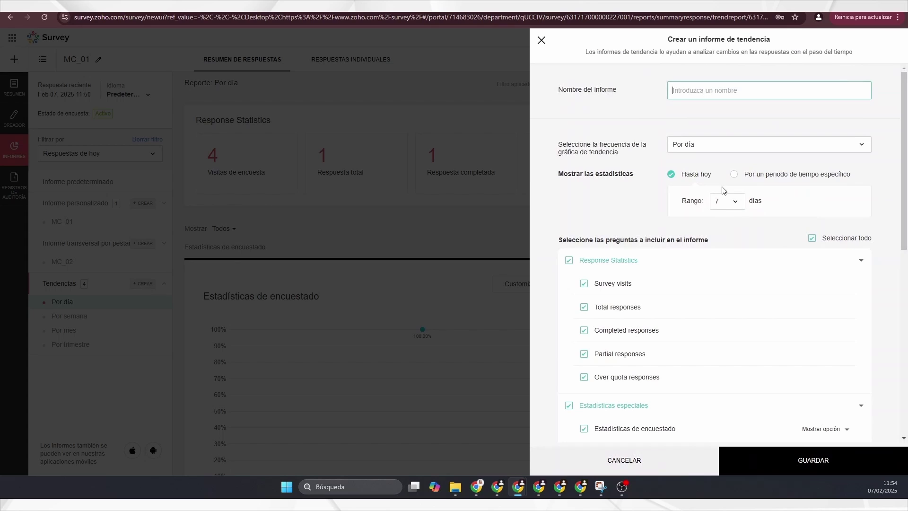
click(734, 174)
click(729, 201)
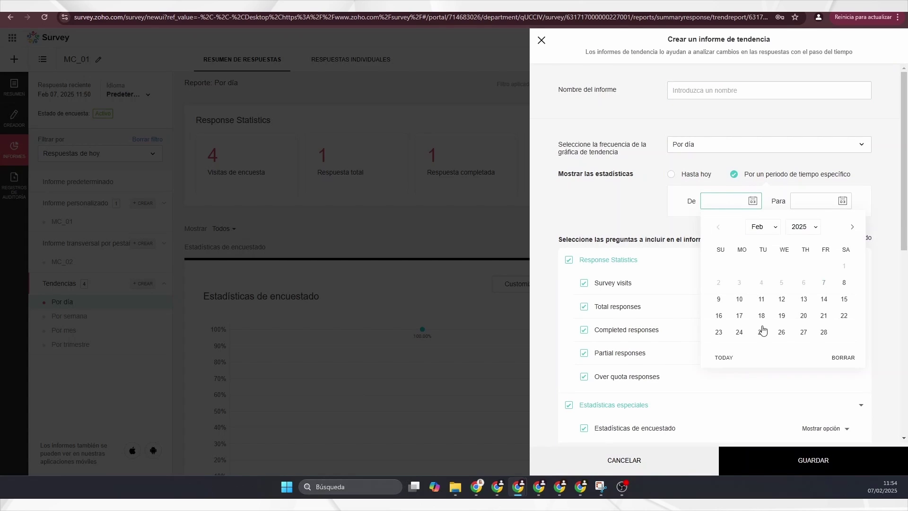
click(824, 282)
click(842, 201)
click(865, 332)
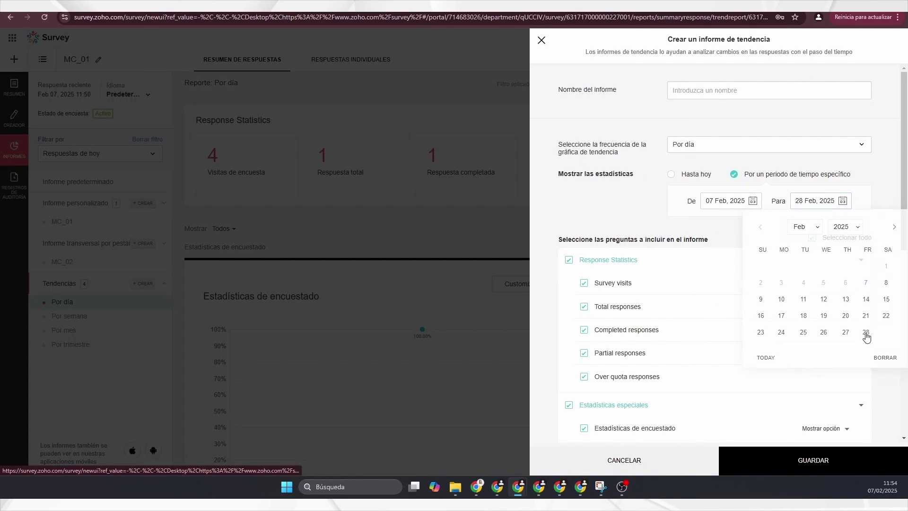
Set the trend chart frequency to Por semana and name the report MC_03
click(727, 156)
click(690, 180)
click(719, 91)
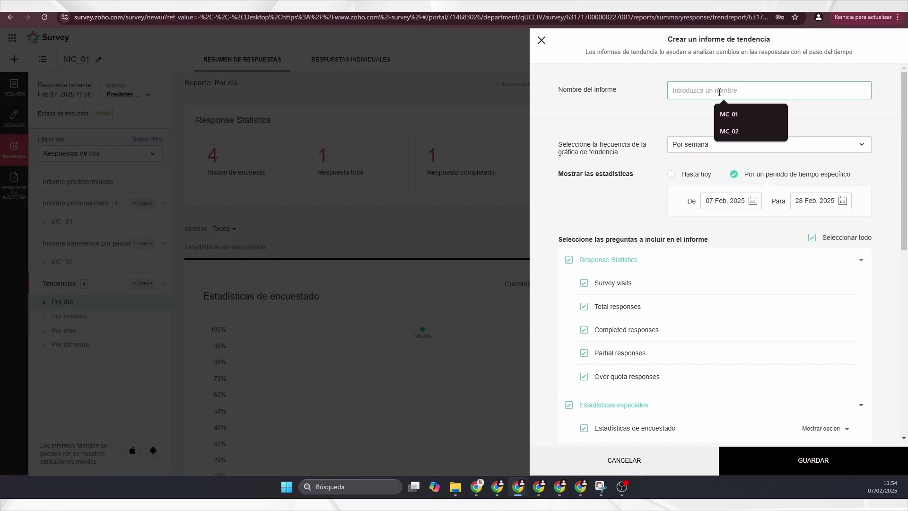
text(MC_0.)
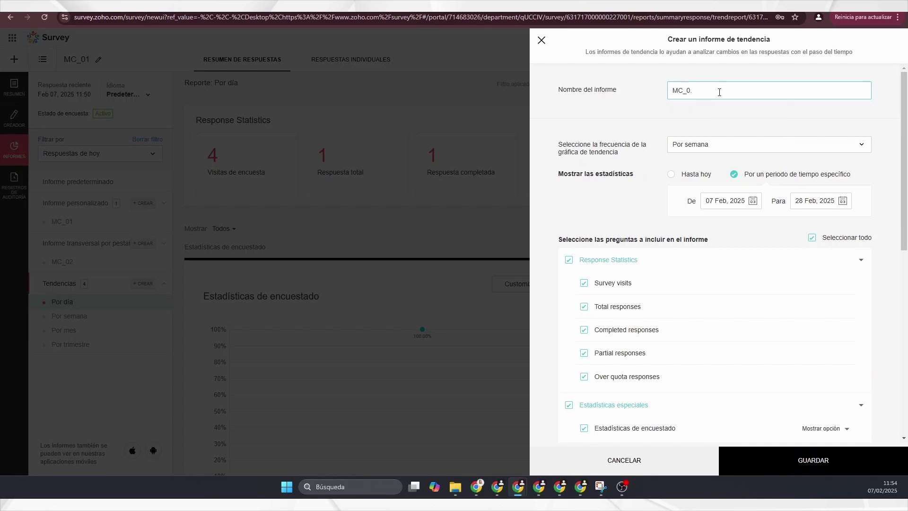
key(BackSpace)
text(3)
Show "Estadísticas de encuestado" as a pie chart and edad as a Gráfico de columnas
scroll(813, 314, down, 3)
click(836, 287)
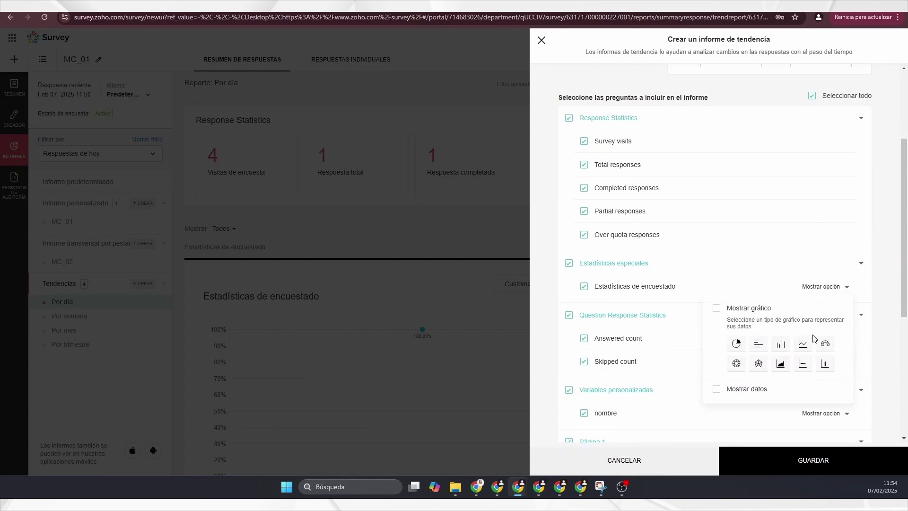
click(737, 344)
scroll(875, 328, down, 3)
scroll(846, 293, down, 2)
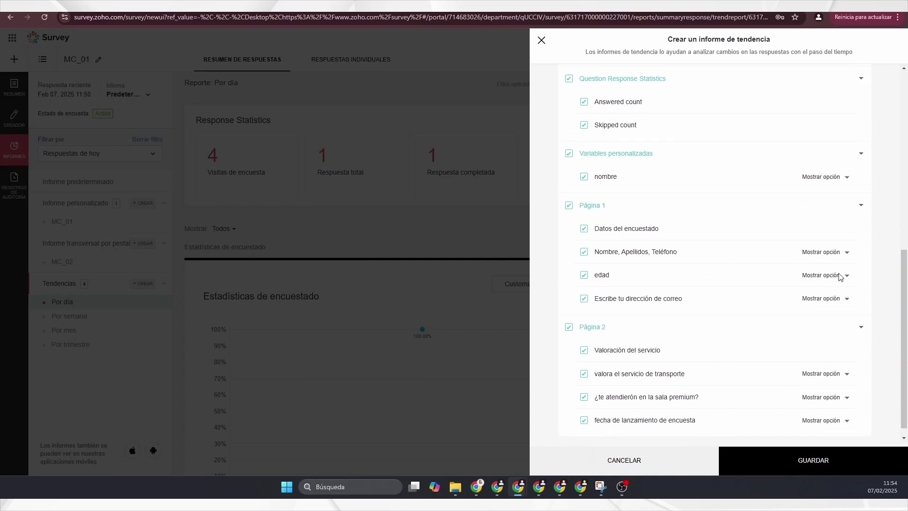
scroll(840, 277, down, 1)
click(813, 264)
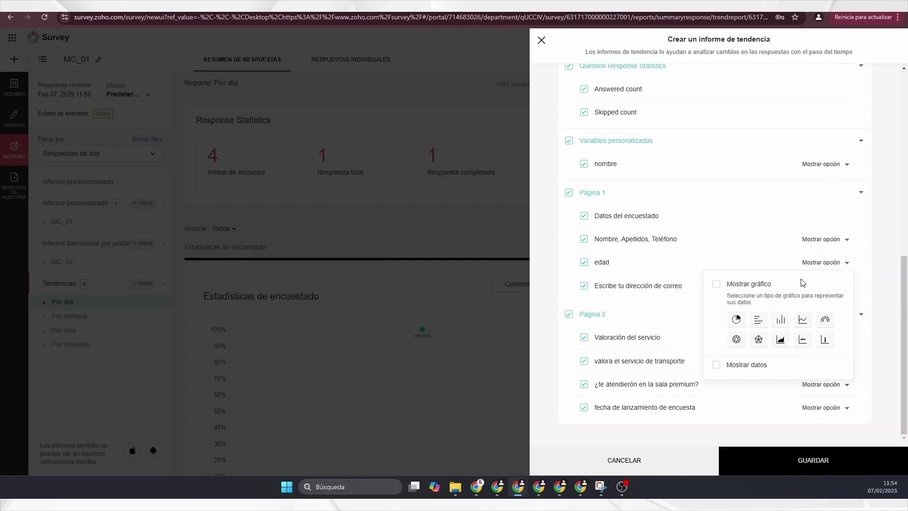
click(781, 318)
Show "valora el servicio de transporte" as Columna apilada and the sala premium question as stacked bars, and save the trend report
click(835, 362)
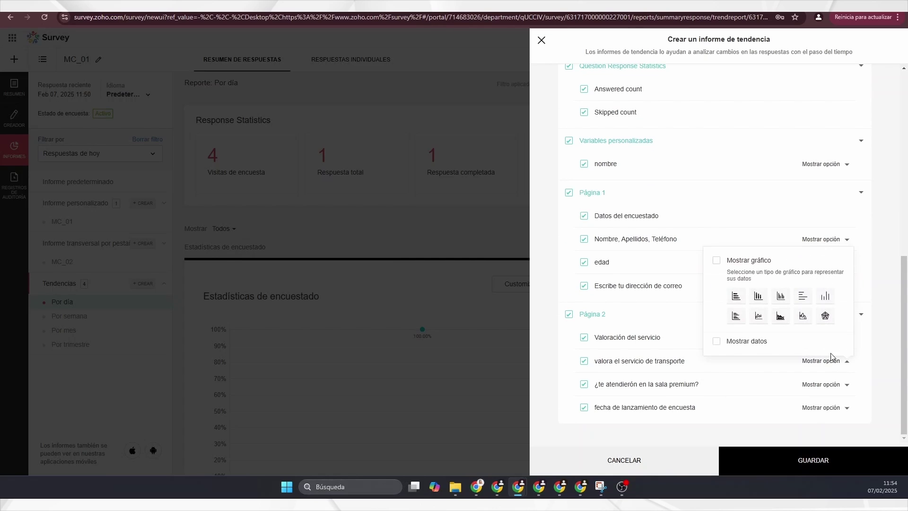
click(756, 297)
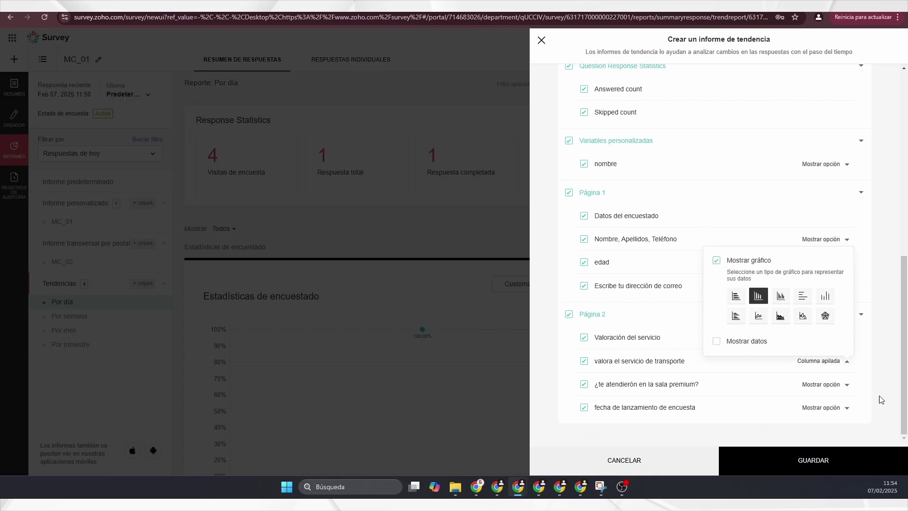
click(838, 385)
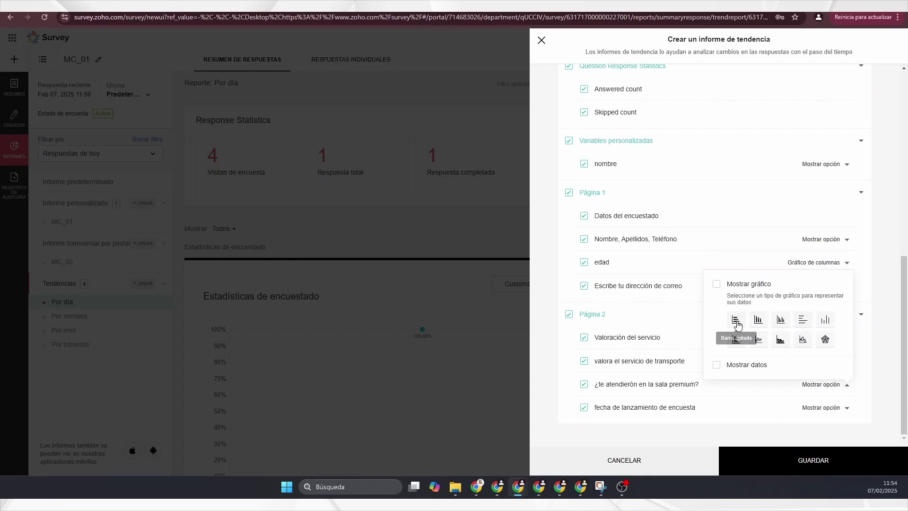
click(736, 320)
click(821, 462)
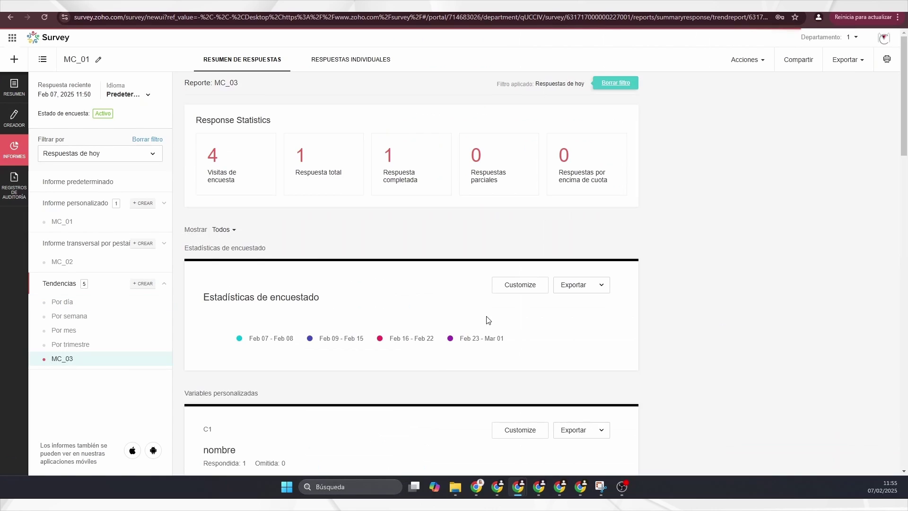
Examine the MC_03 weekly trend charts and tables for the respondent statistics, nombre, contact fields and service rating questions
scroll(388, 364, down, 3)
scroll(388, 364, down, 10)
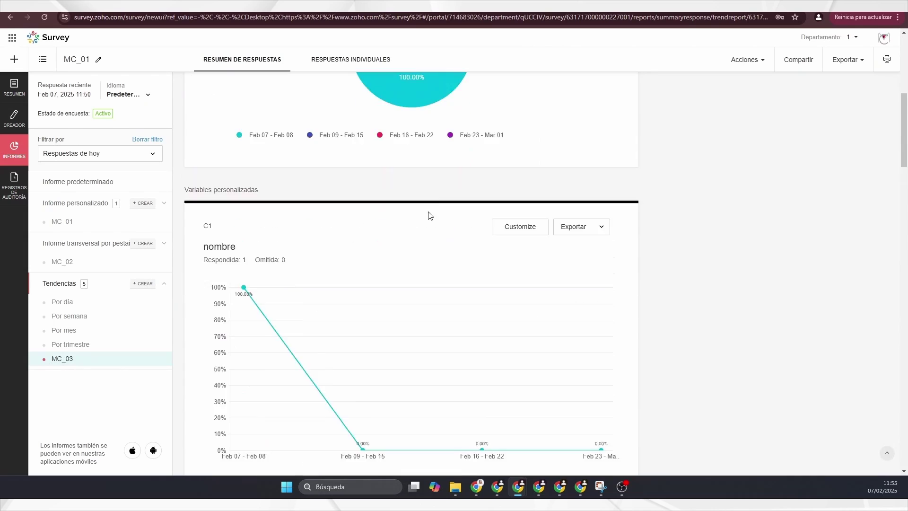
scroll(382, 272, down, 10)
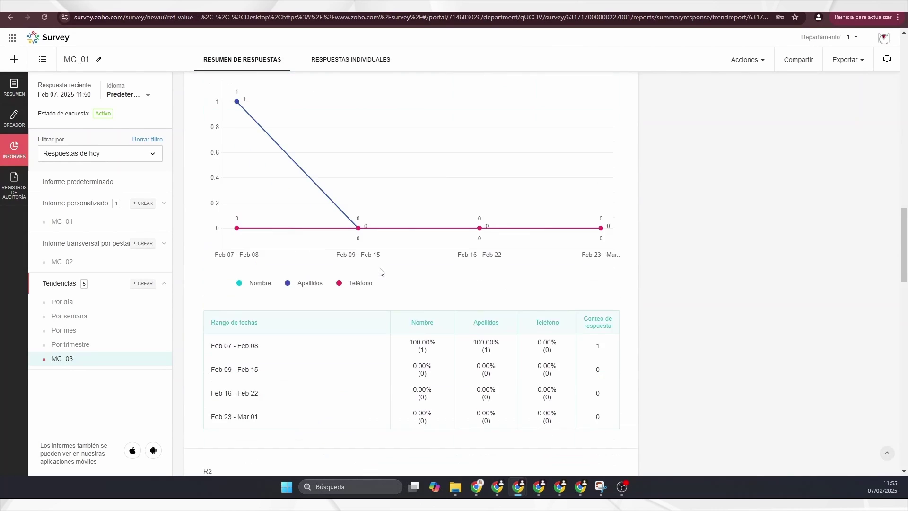
scroll(382, 272, down, 10)
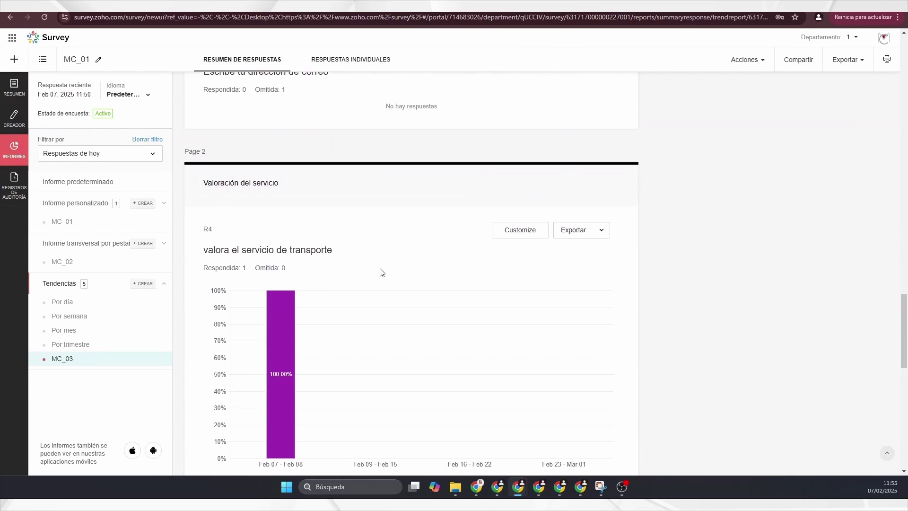
scroll(382, 273, down, 5)
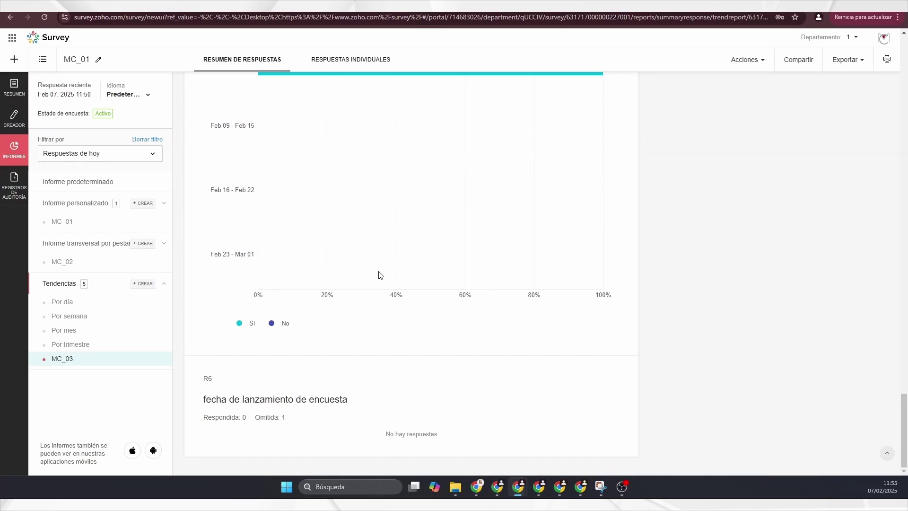
scroll(378, 275, up, 15)
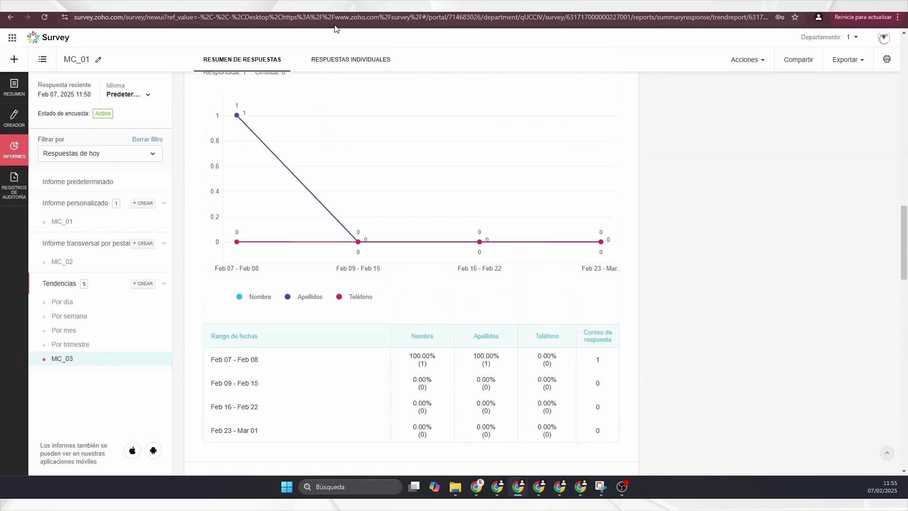
scroll(265, 133, up, 15)
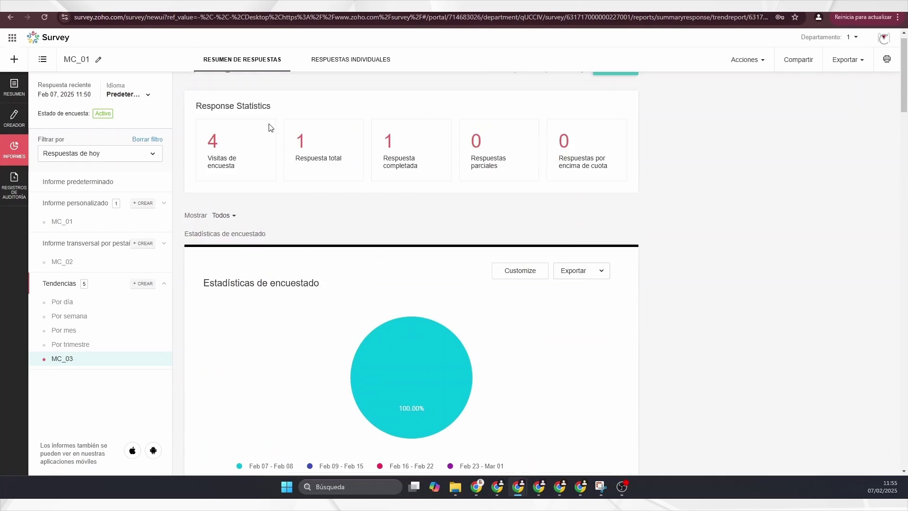
scroll(271, 128, up, 1)
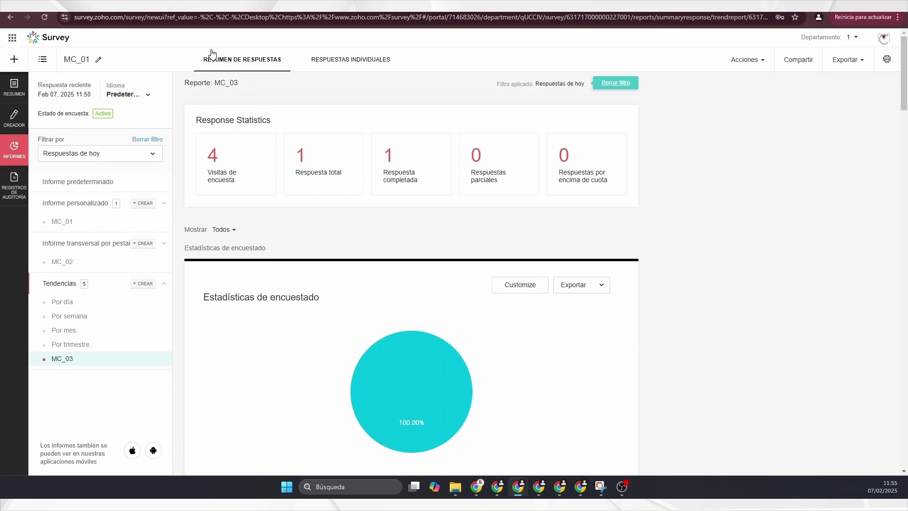
Review the individual response, including its answers on both pages, the combined document and the notes section
click(348, 60)
scroll(387, 130, down, 3)
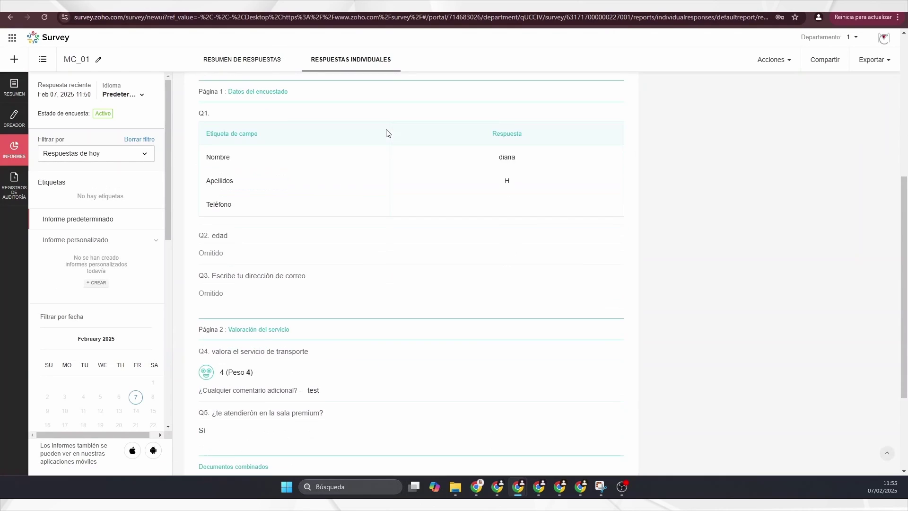
scroll(386, 131, up, 4)
scroll(397, 136, down, 2)
scroll(398, 141, down, 4)
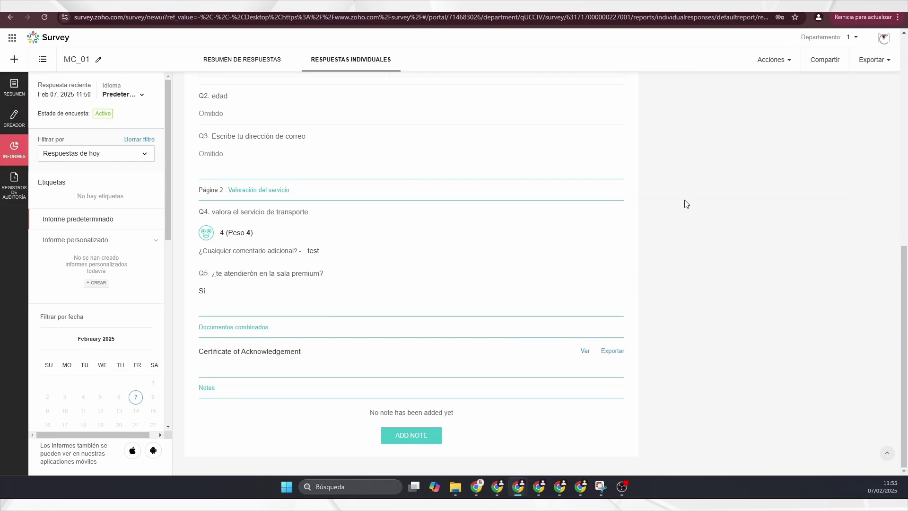
click(785, 68)
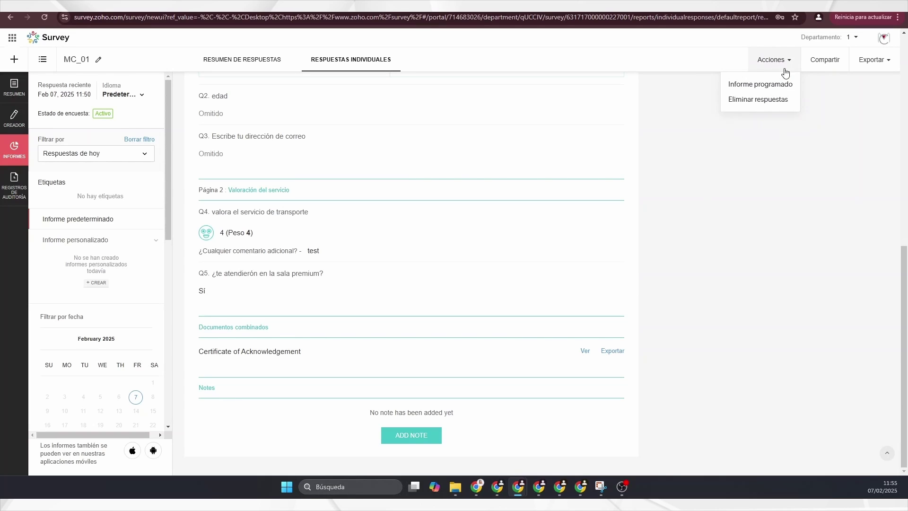
click(828, 61)
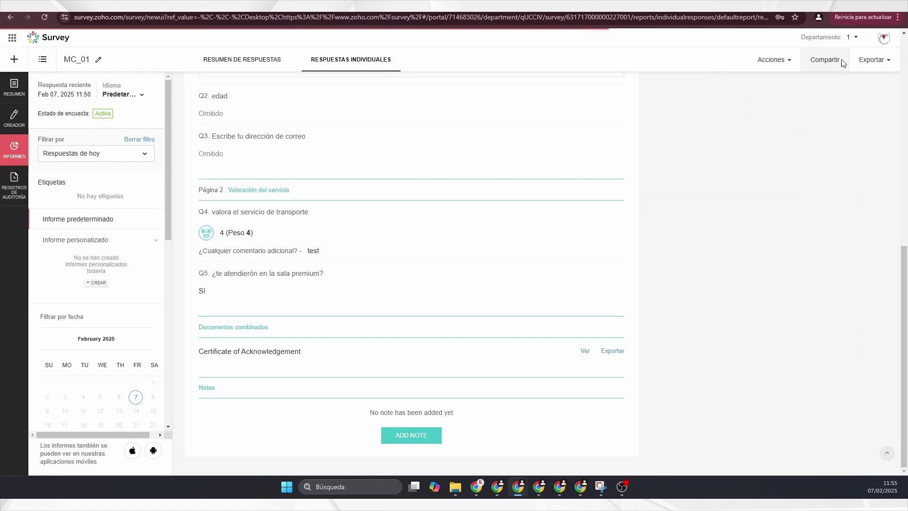
click(494, 40)
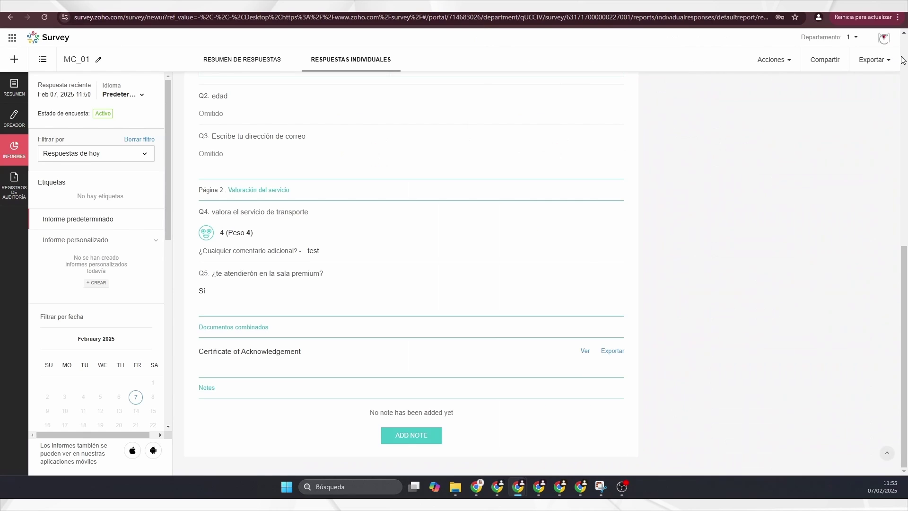
Share the MC_03 report under the name MC_04 with the Respuestas de hoy filter, checking the sharing permission options, and save it
click(836, 68)
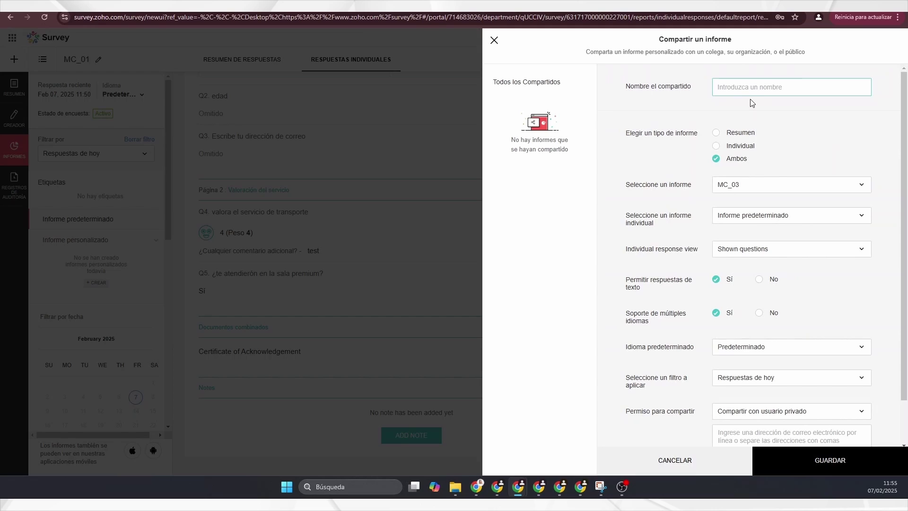
scroll(728, 140, down, 1)
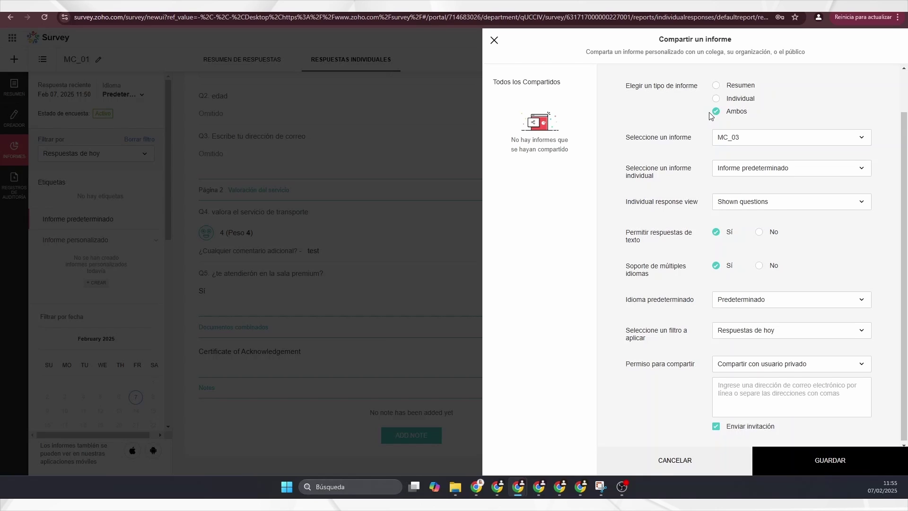
scroll(711, 116, down, 1)
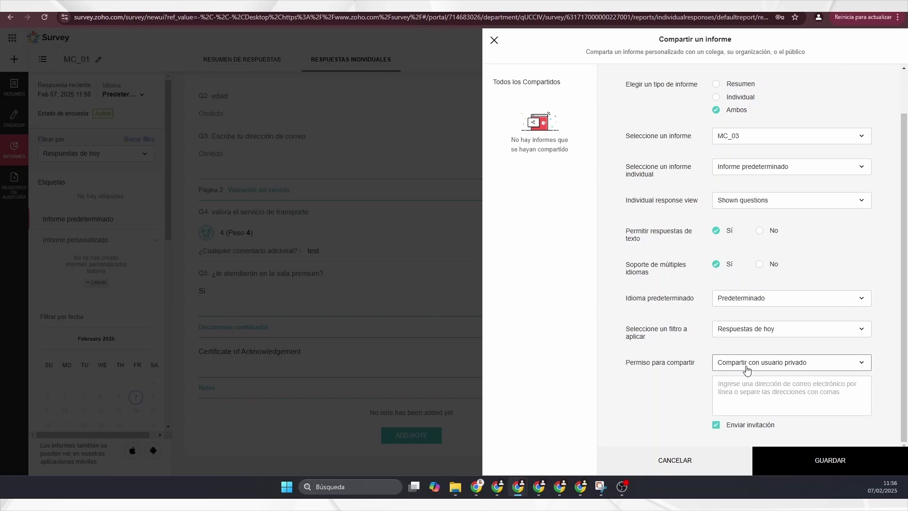
click(763, 335)
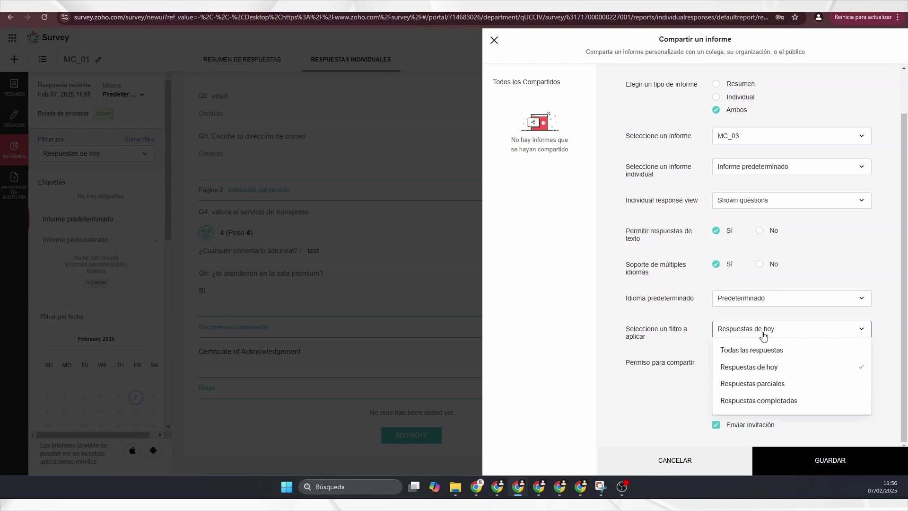
click(749, 360)
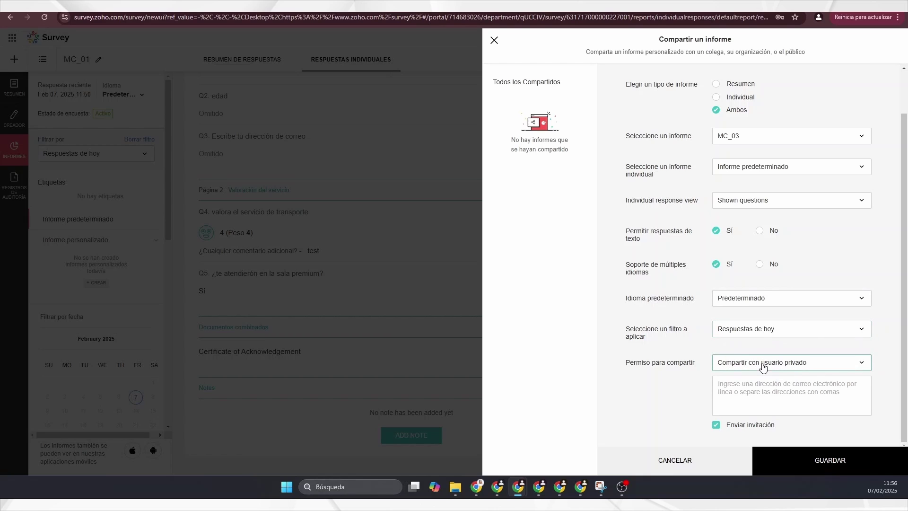
click(762, 365)
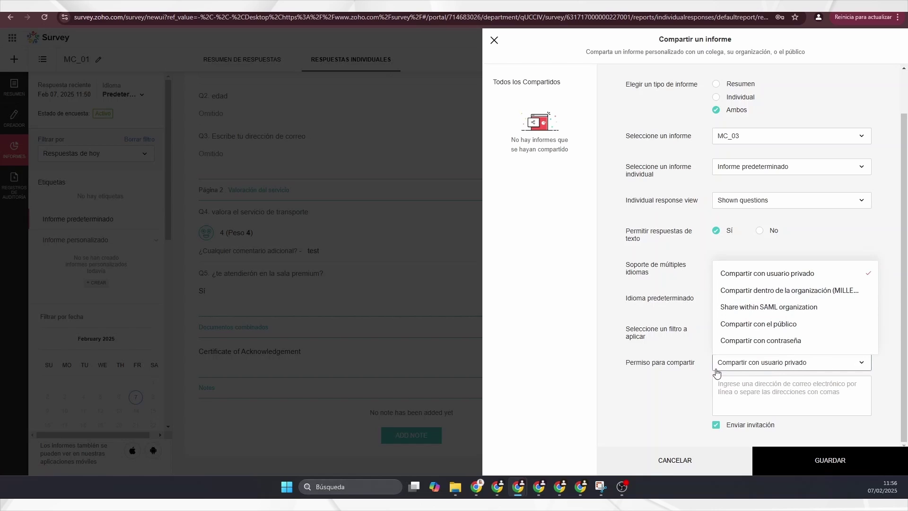
click(783, 455)
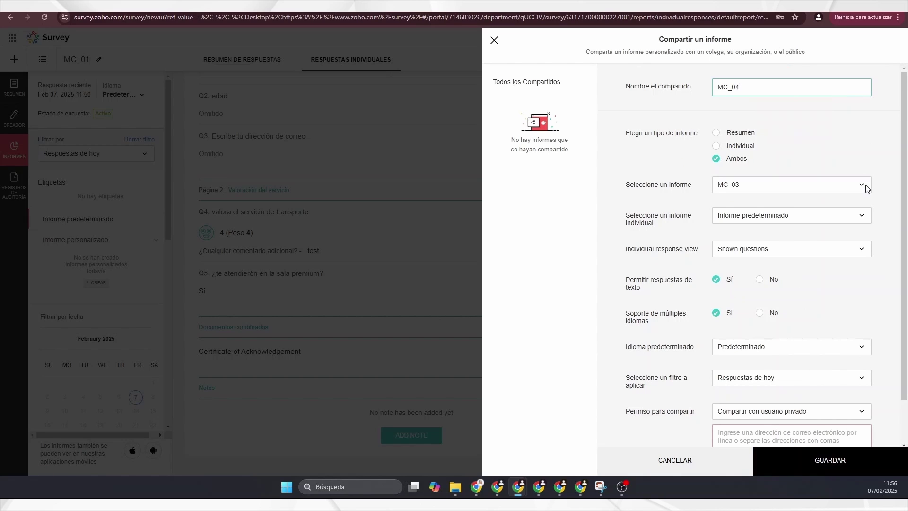
click(794, 461)
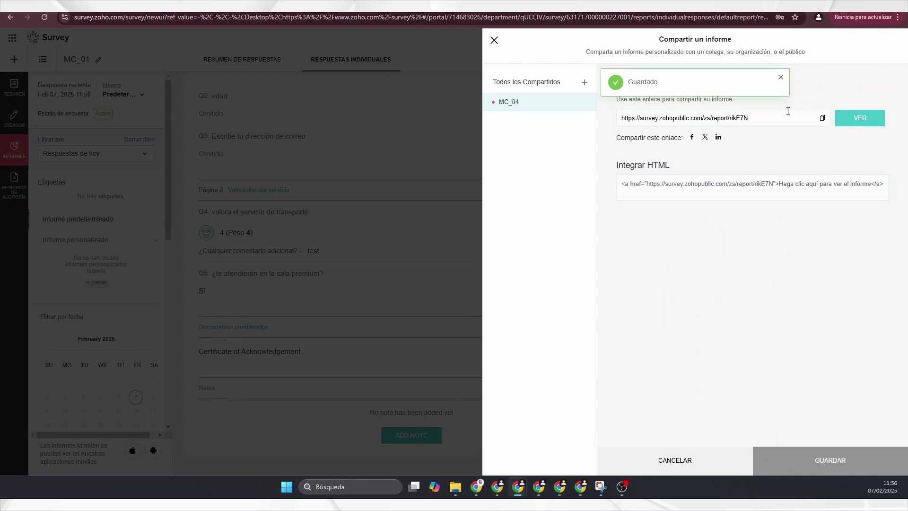
Copy the MC_04 share link and open the shared report for viewing
click(822, 118)
click(847, 117)
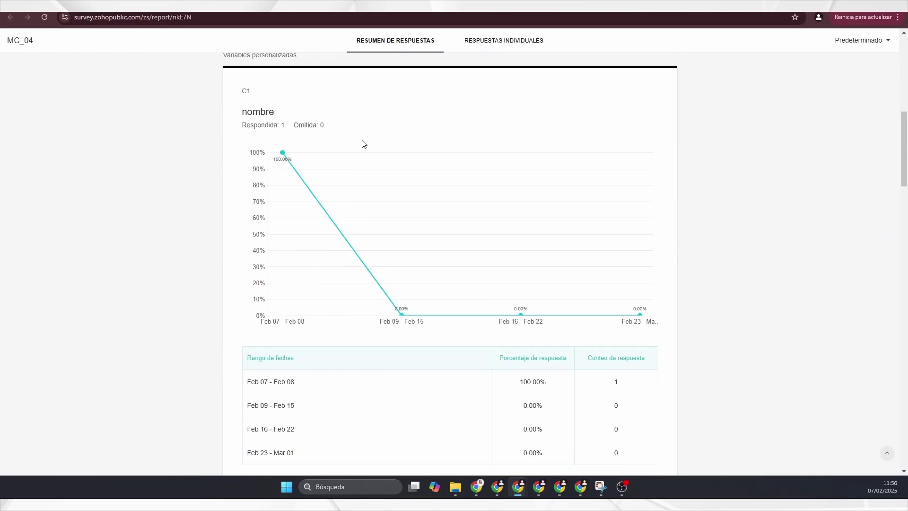
Look through the shared MC_04 report's trend charts and tables down to the last question, then close the report and the sharing settings
scroll(371, 154, down, 15)
scroll(299, 116, down, 20)
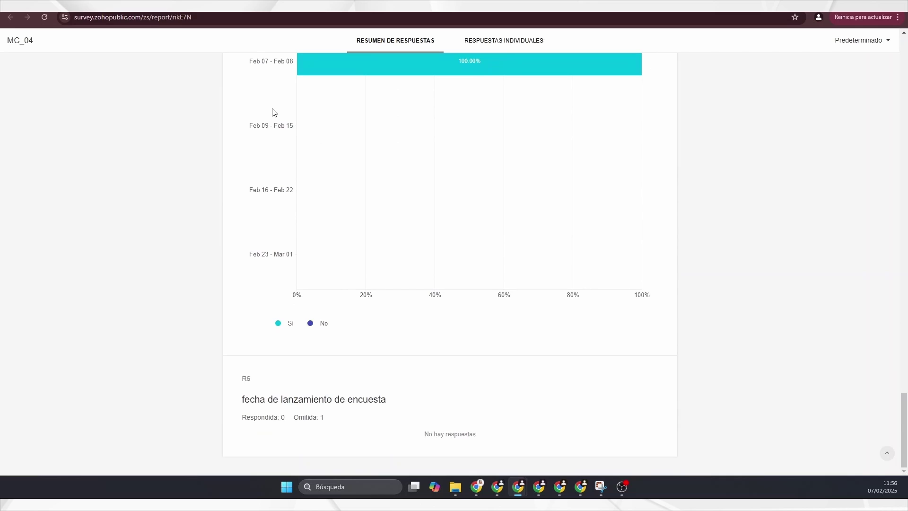
scroll(273, 112, up, 10)
scroll(272, 112, up, 10)
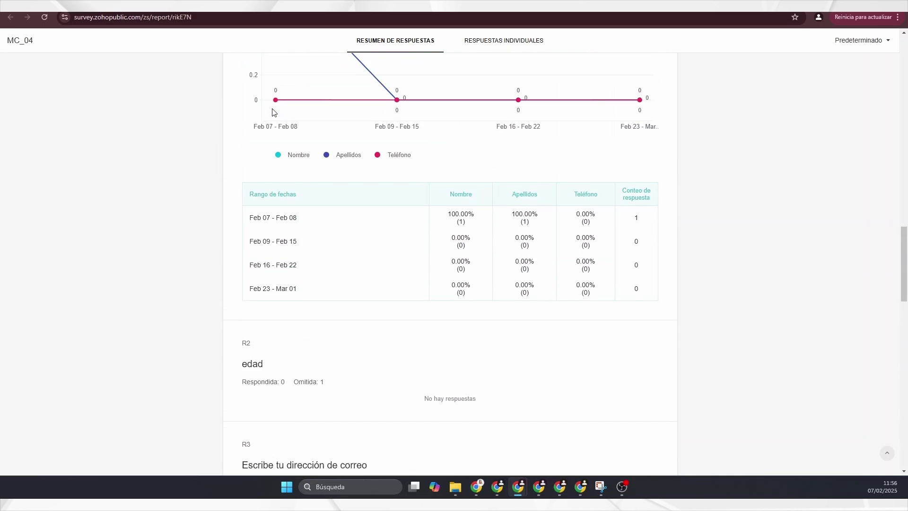
scroll(449, 260, up, 5)
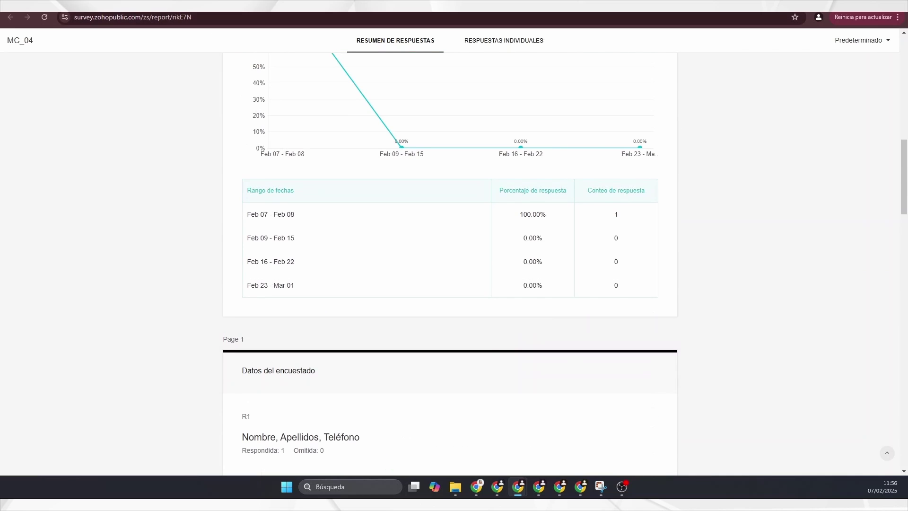
key(ctrl+w)
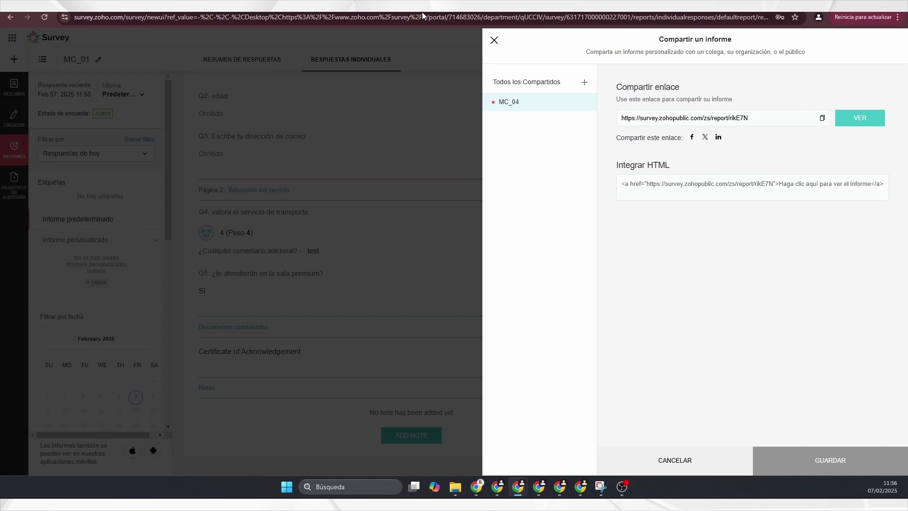
click(492, 39)
Open the survey responses in Zoho Sheet with the Predeterminado language and Oldest First ordering, look over the response columns, and return to the survey
click(865, 62)
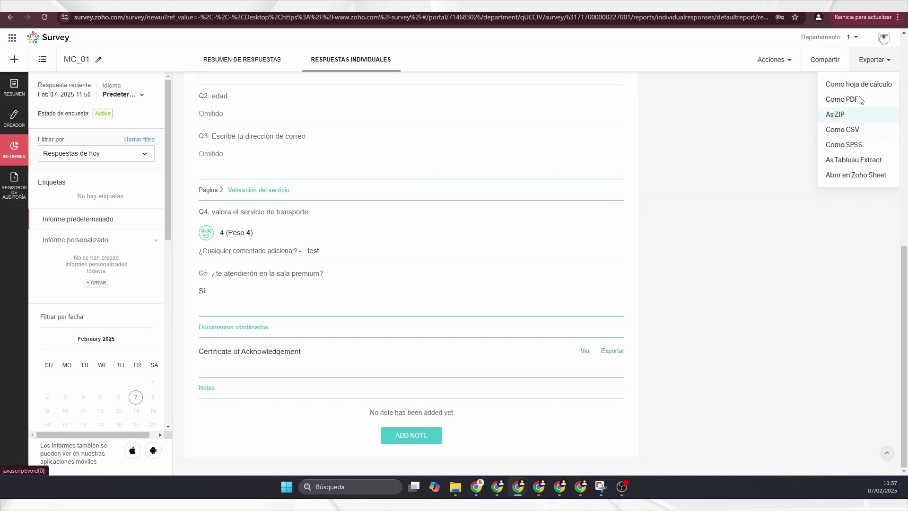
click(870, 178)
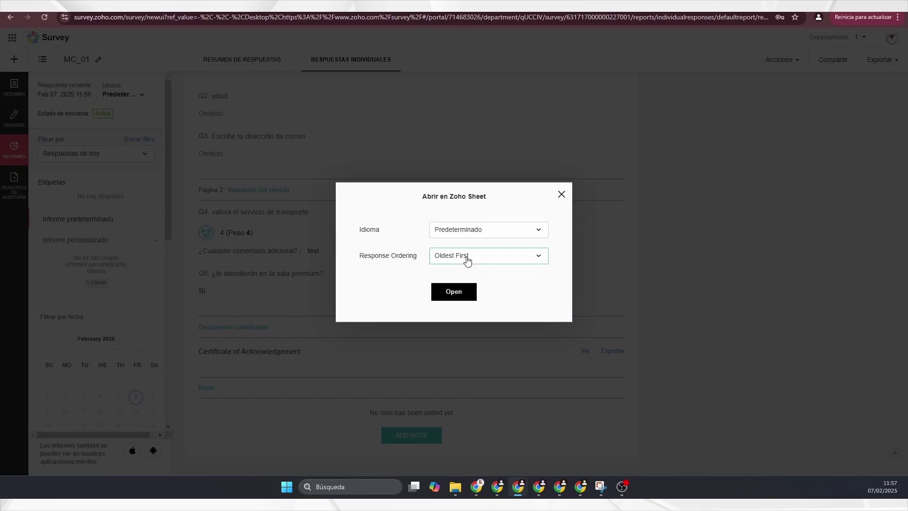
click(467, 259)
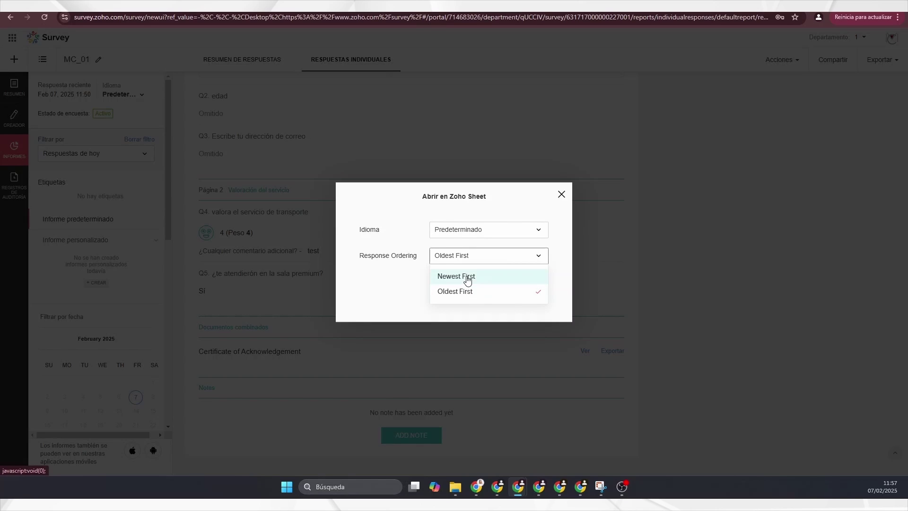
click(403, 296)
click(452, 294)
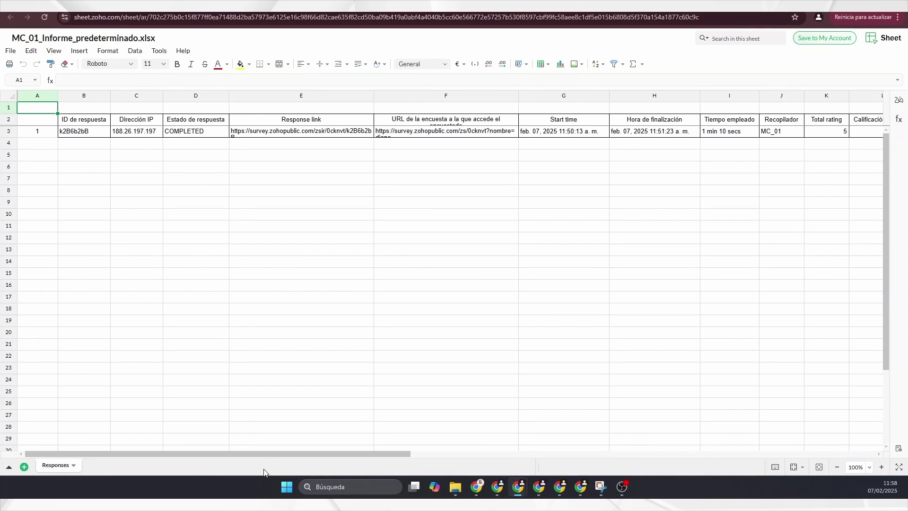
drag(268, 456, 44, 361)
key(ctrl+shift+Tab)
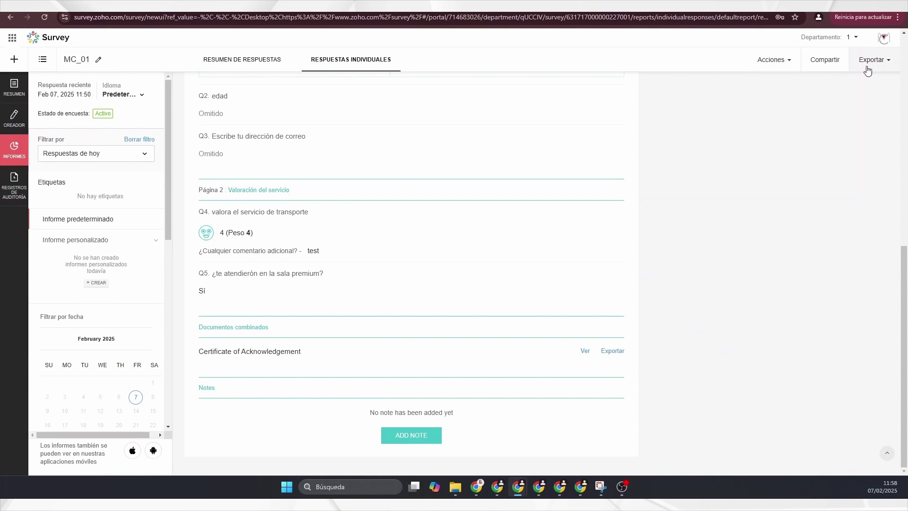
Review the MC_01 audit log of survey activities, including report creation, response collection, publishing and theme changes
click(17, 194)
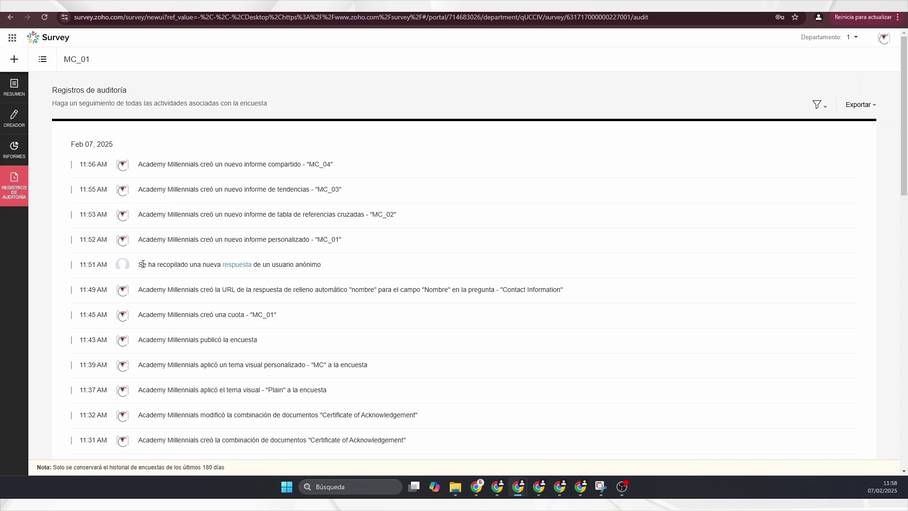
scroll(204, 275, down, 1)
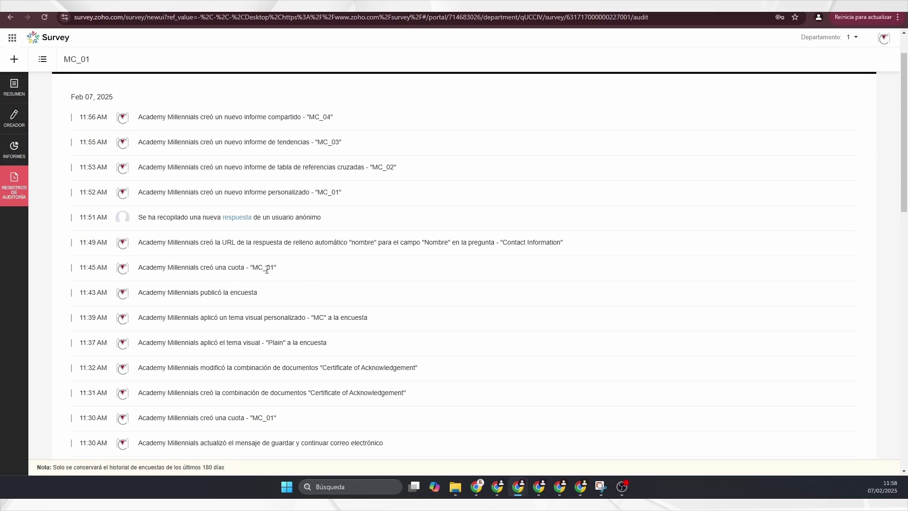
scroll(267, 270, down, 1)
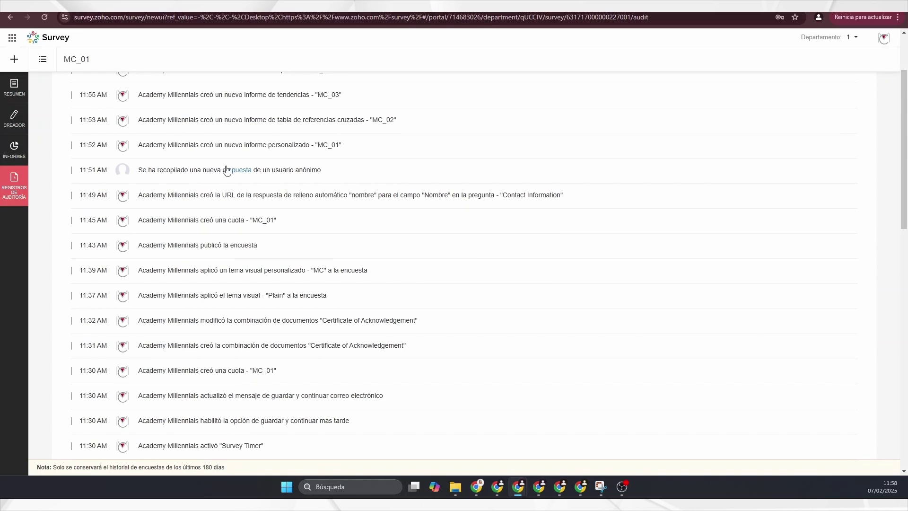
scroll(227, 171, up, 2)
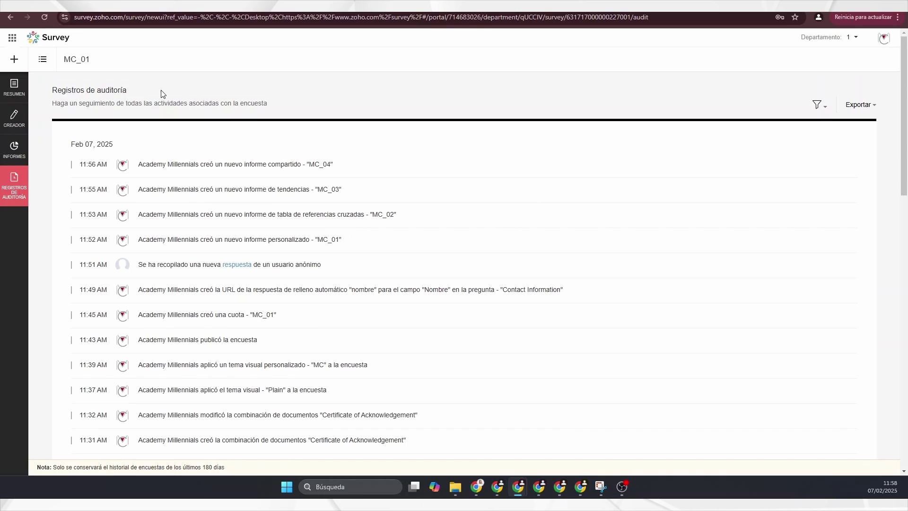
Review the MC_01 survey summary, including response volume, applied theme, access link, recent reports and collaborators
click(21, 98)
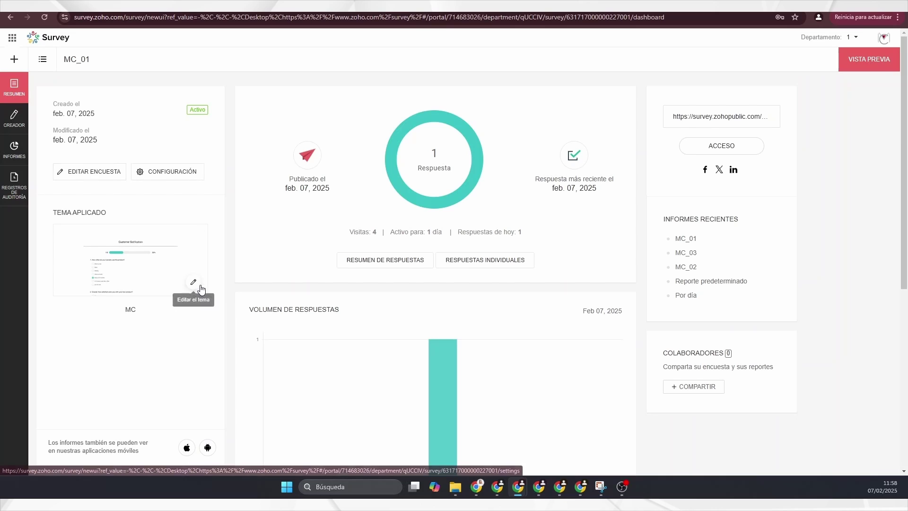
scroll(437, 304, down, 6)
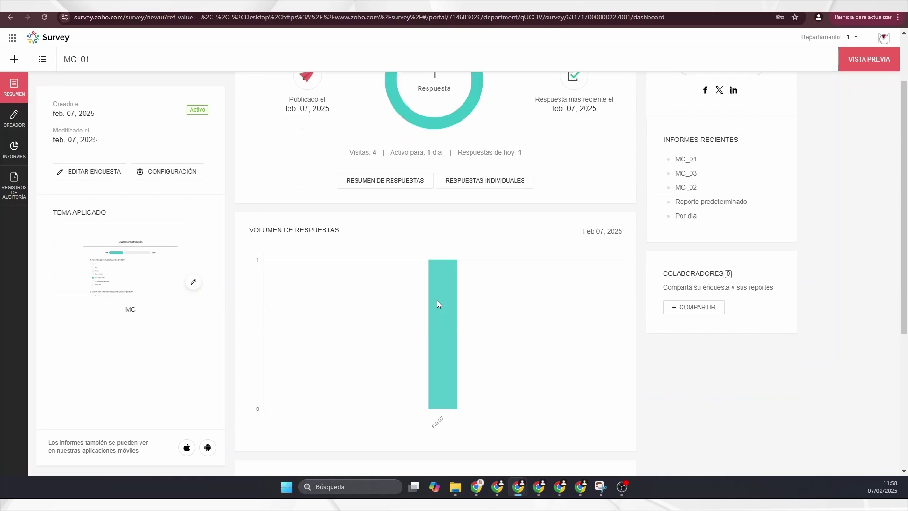
scroll(435, 312, up, 6)
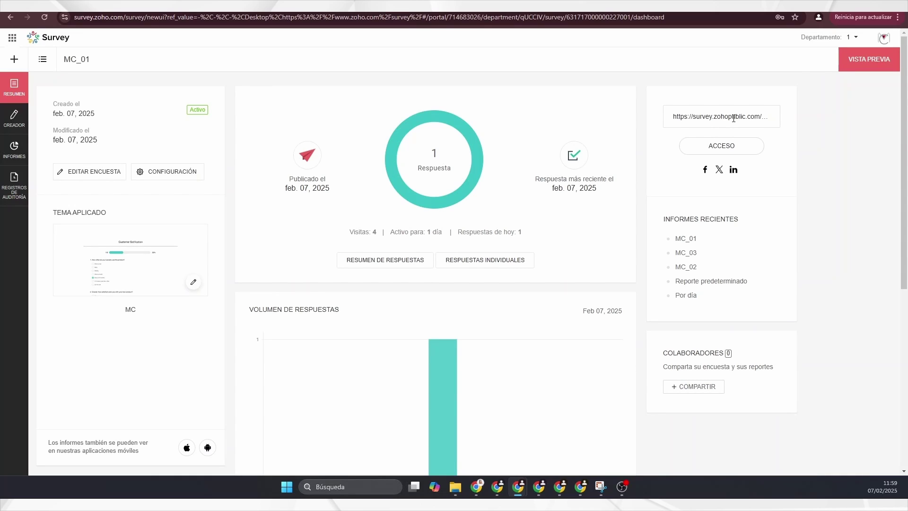
scroll(691, 243, down, 1)
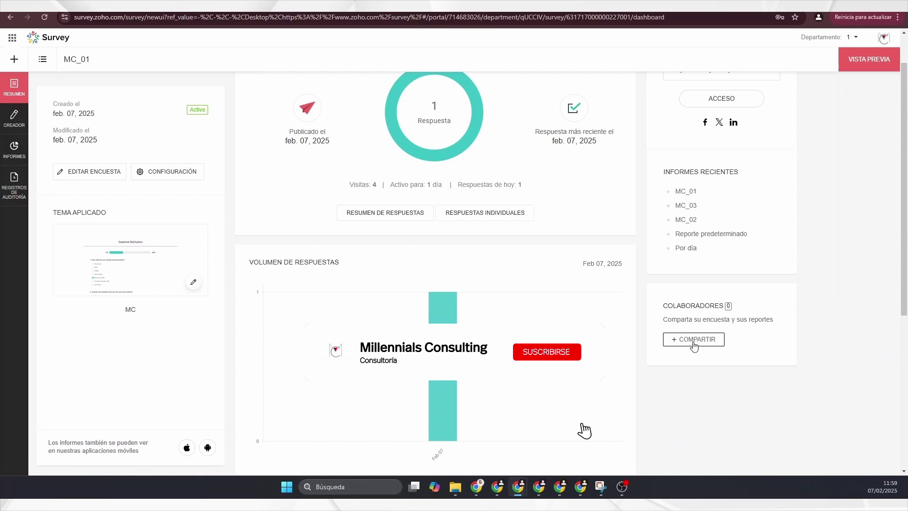
scroll(714, 111, up, 1)
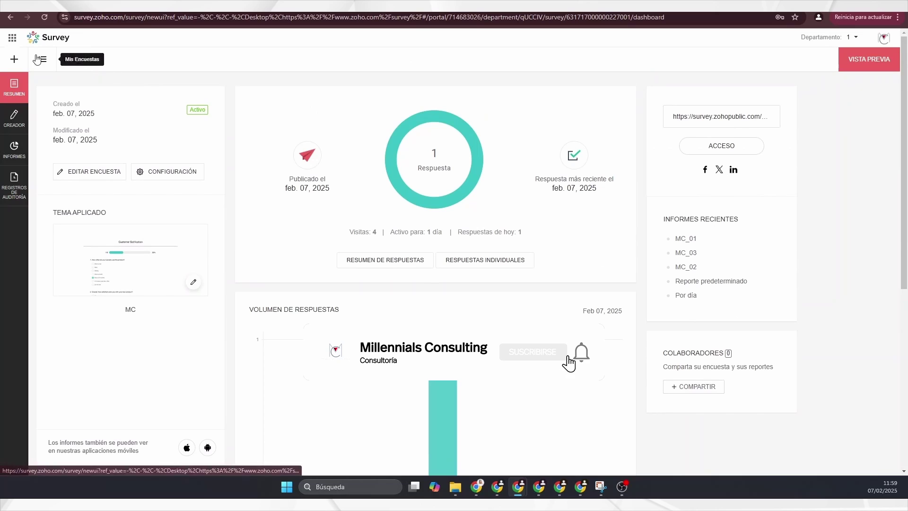